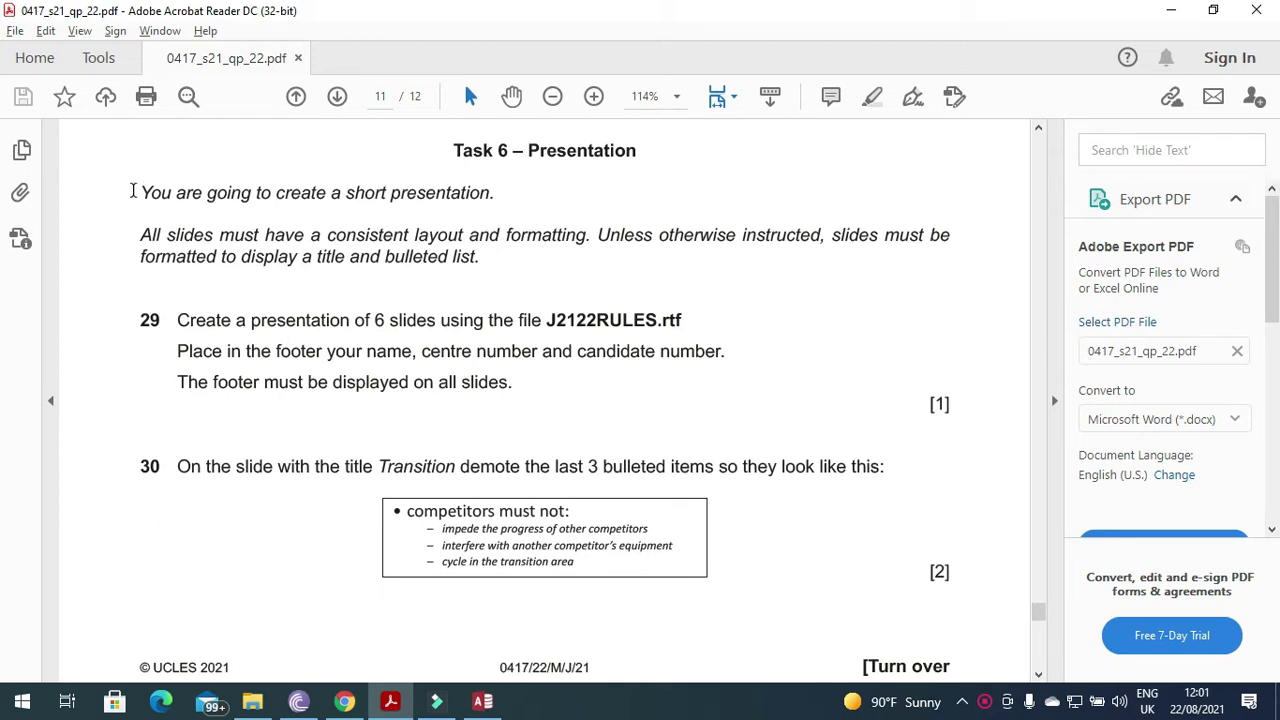
Read the Task 6 introduction and question 29 in the exam paper, covering the source file and footer requirements.
drag(135, 191, 502, 192)
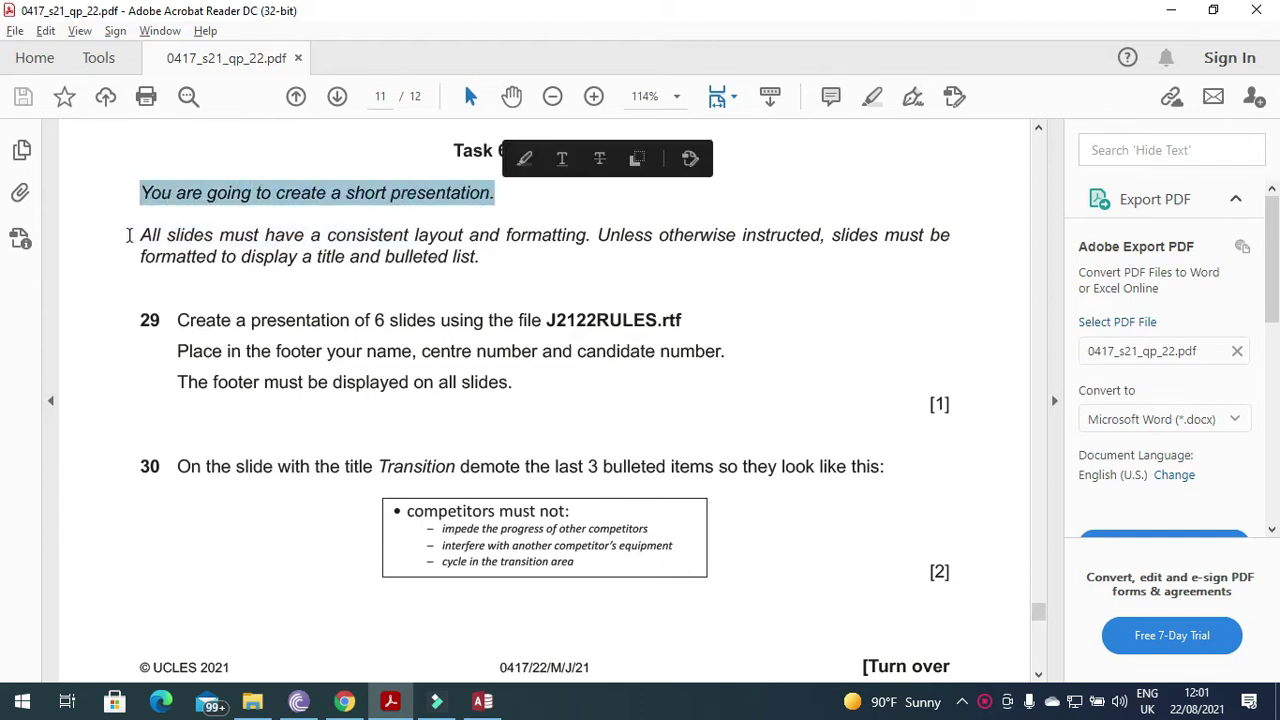
drag(137, 234, 943, 241)
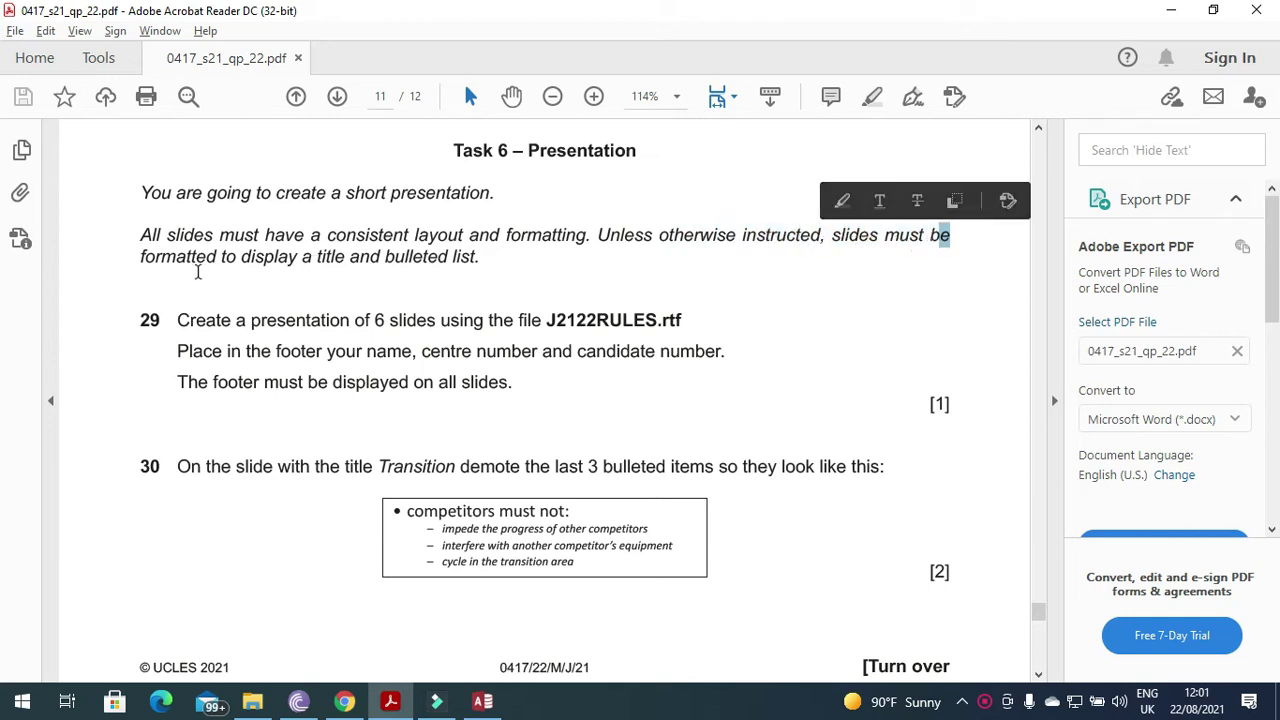
click(144, 262)
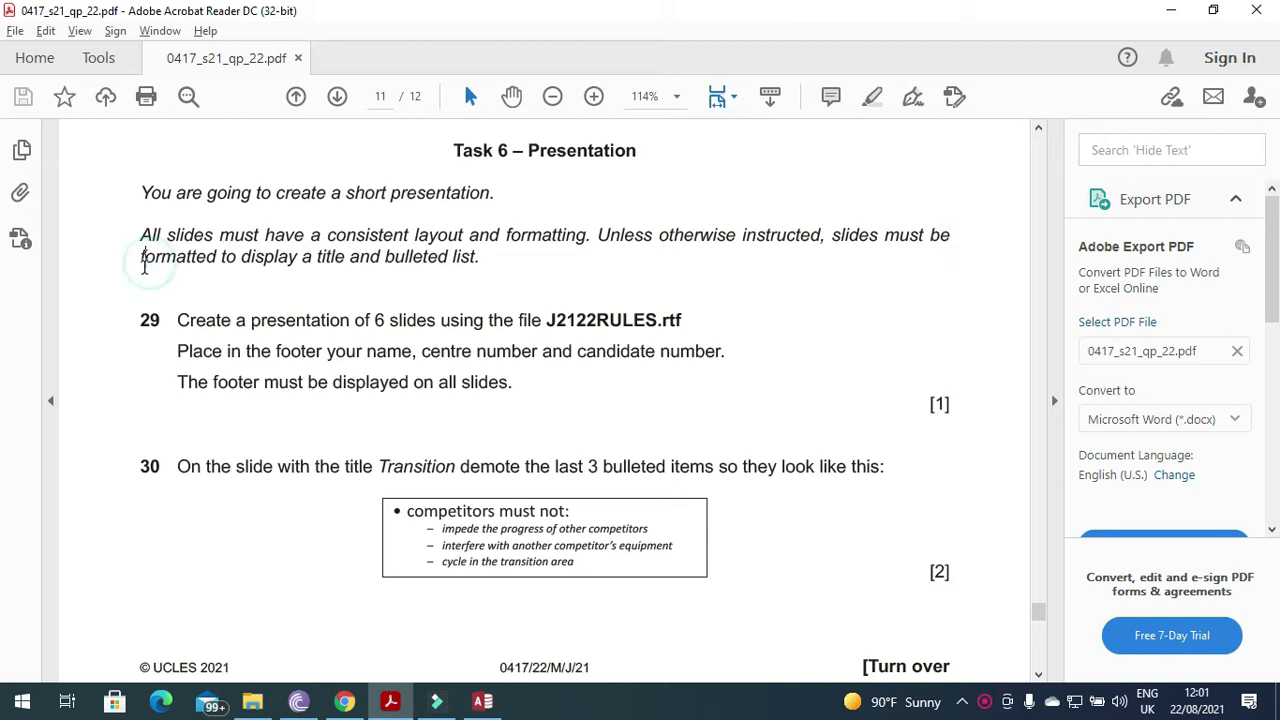
drag(144, 262, 479, 262)
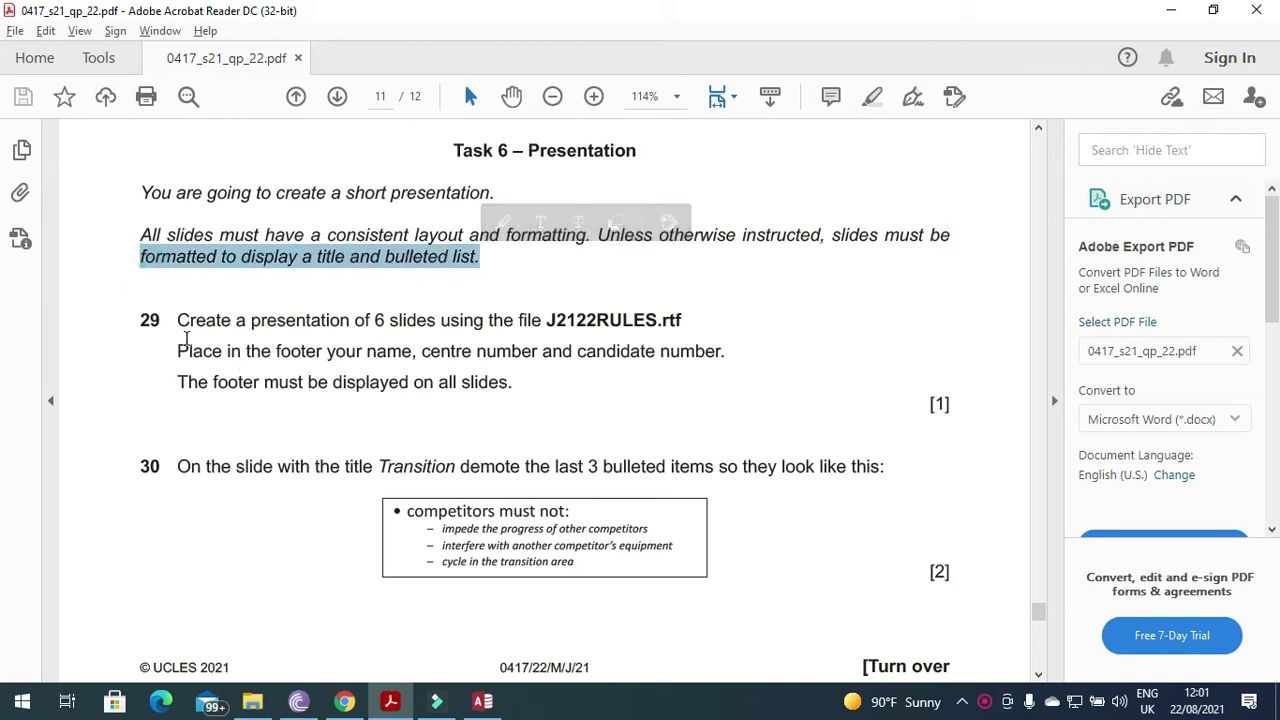
drag(177, 320, 257, 326)
drag(340, 332, 679, 323)
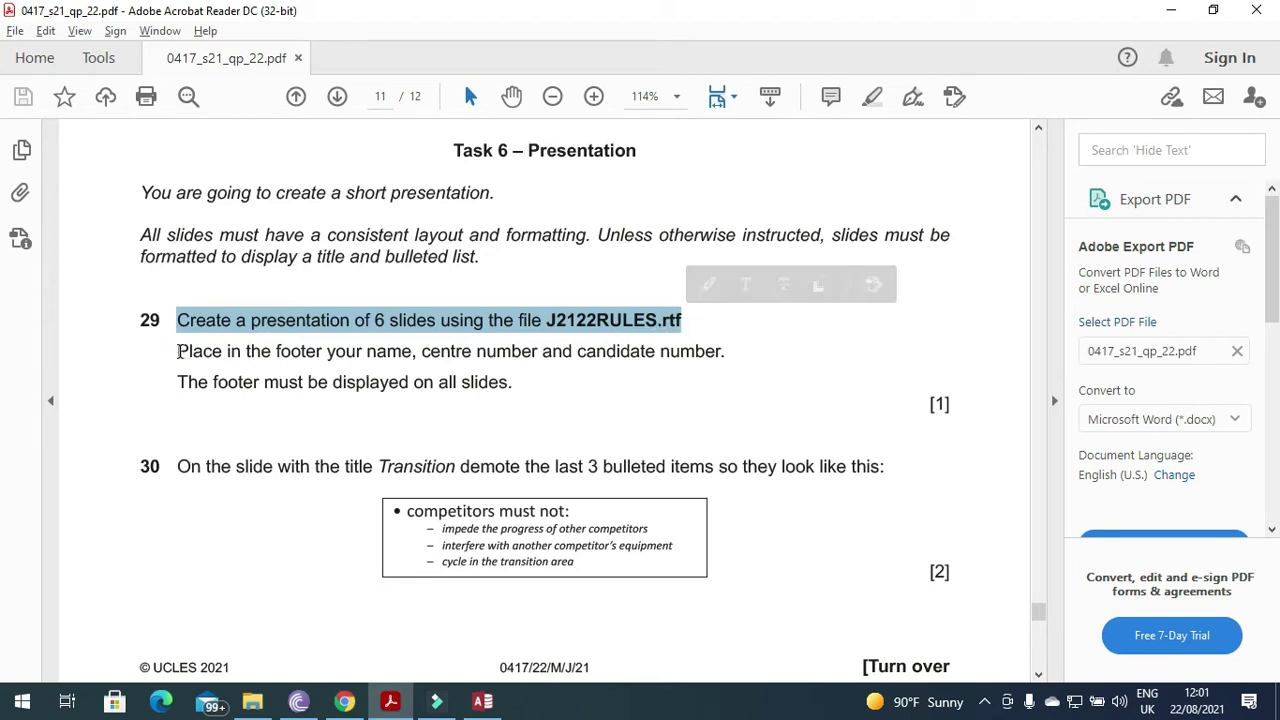
drag(179, 351, 712, 369)
drag(179, 390, 514, 400)
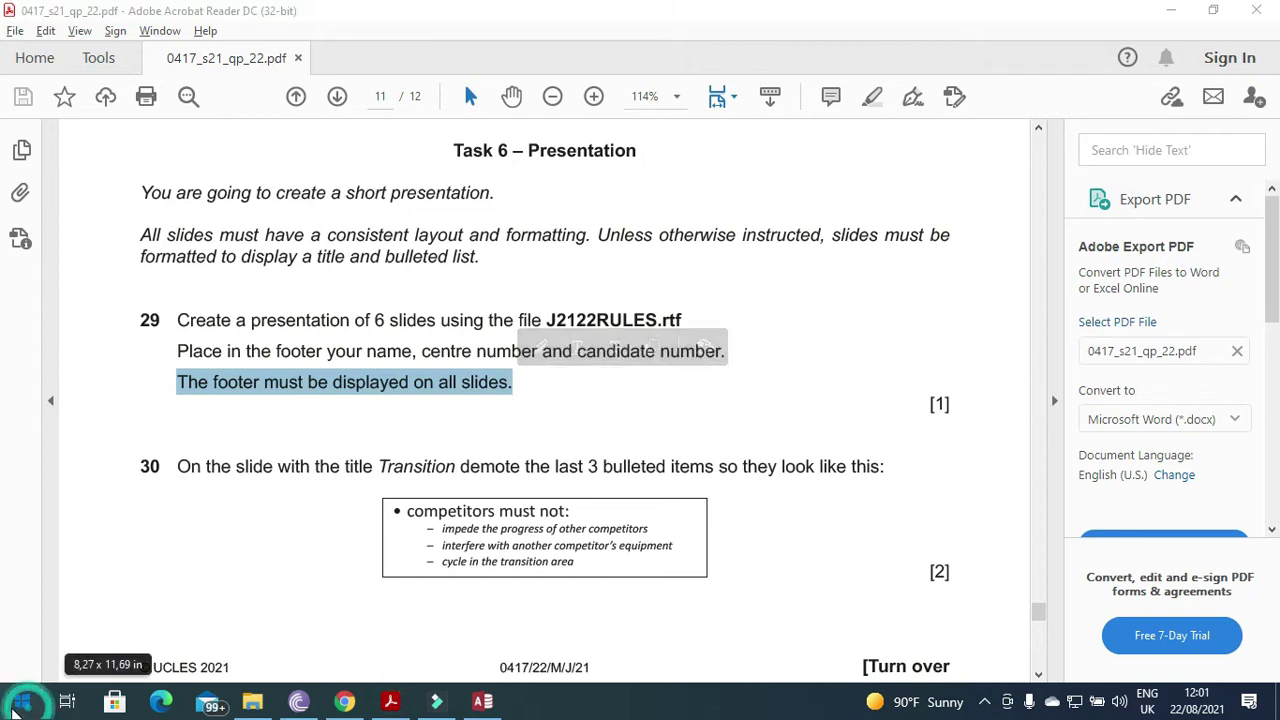
Start PowerPoint 2016 and dismiss the Office activation wizard.
click(14, 708)
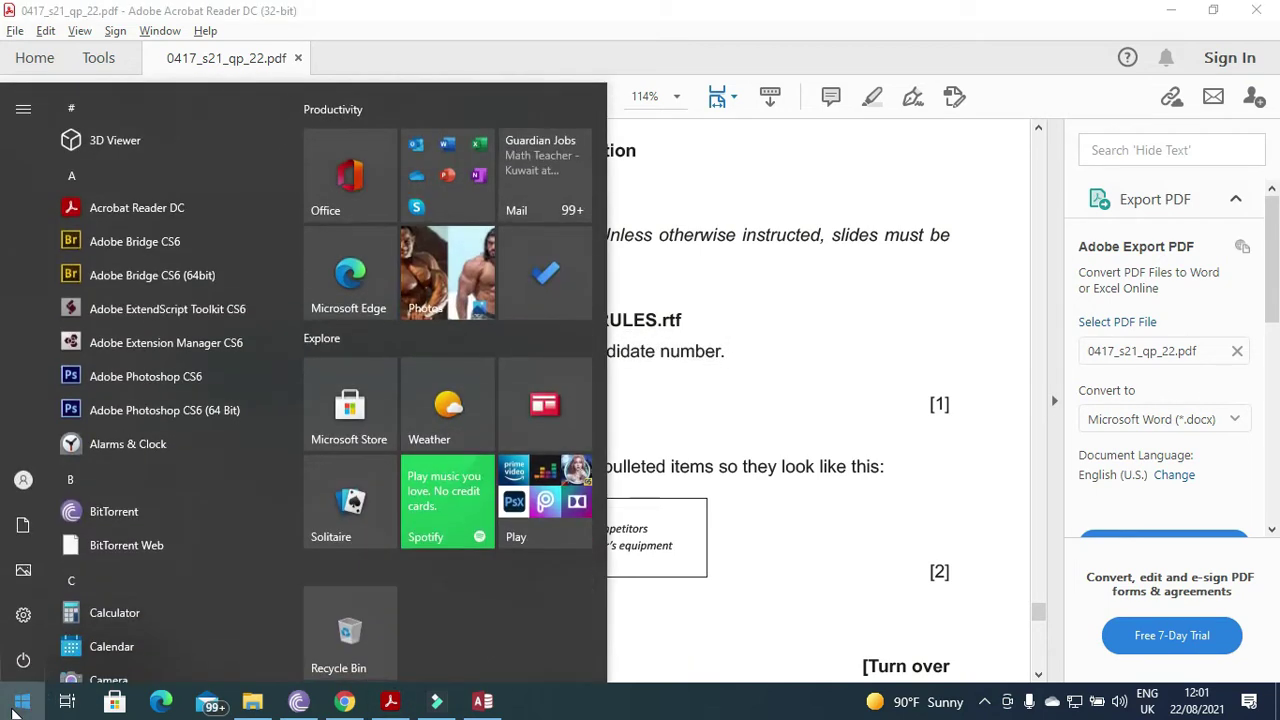
text(power)
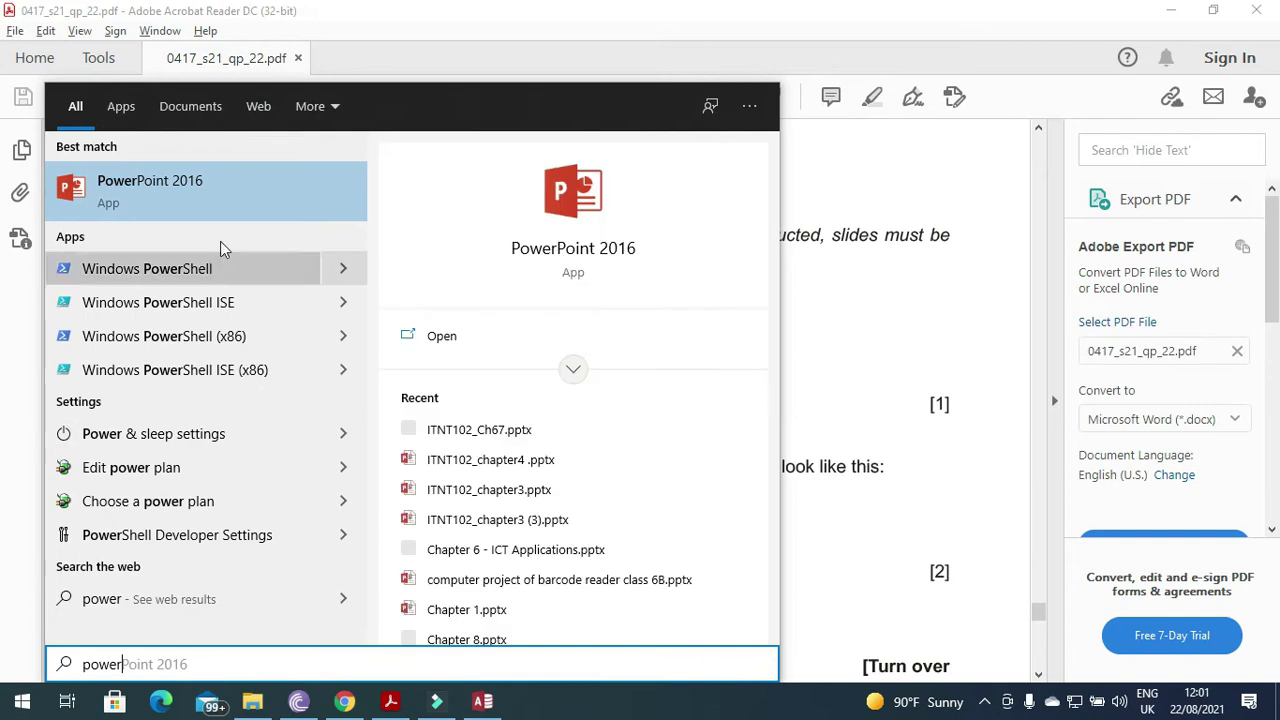
click(216, 190)
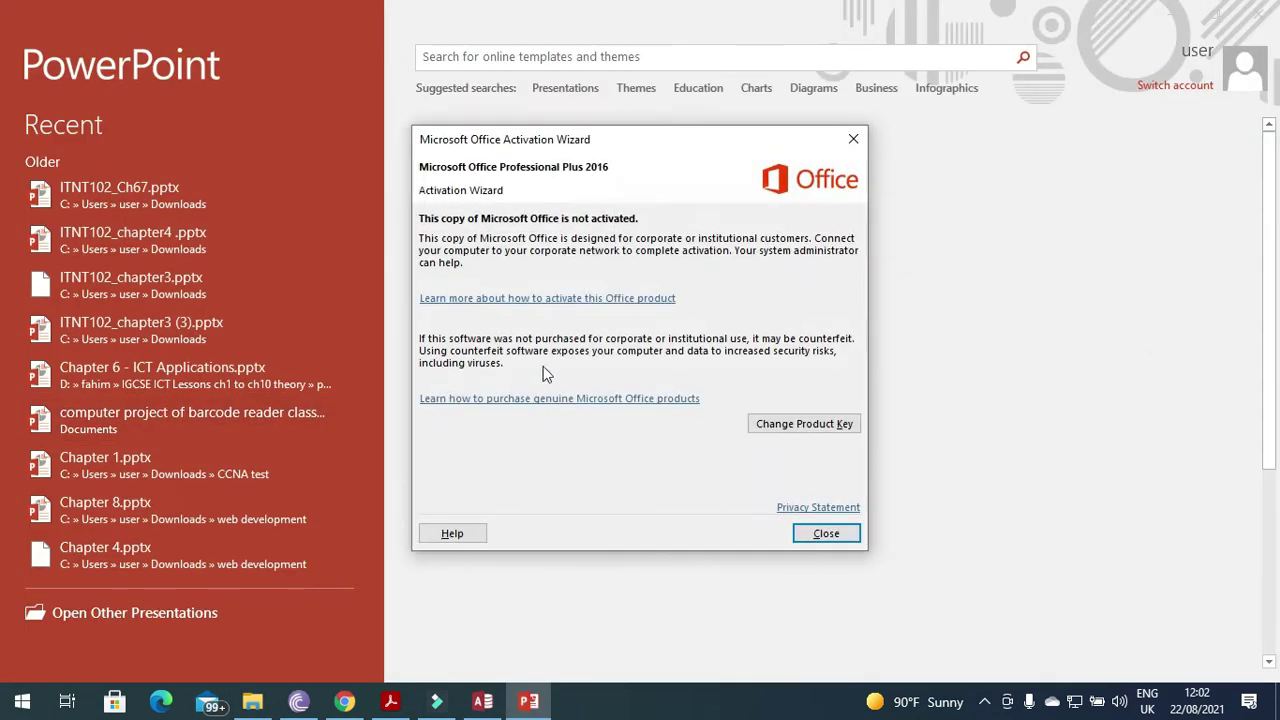
click(818, 528)
Create the presentation from J2122RULES.rtf in the Desktop folder MJ 2021 22, listing all file types to find it.
click(152, 610)
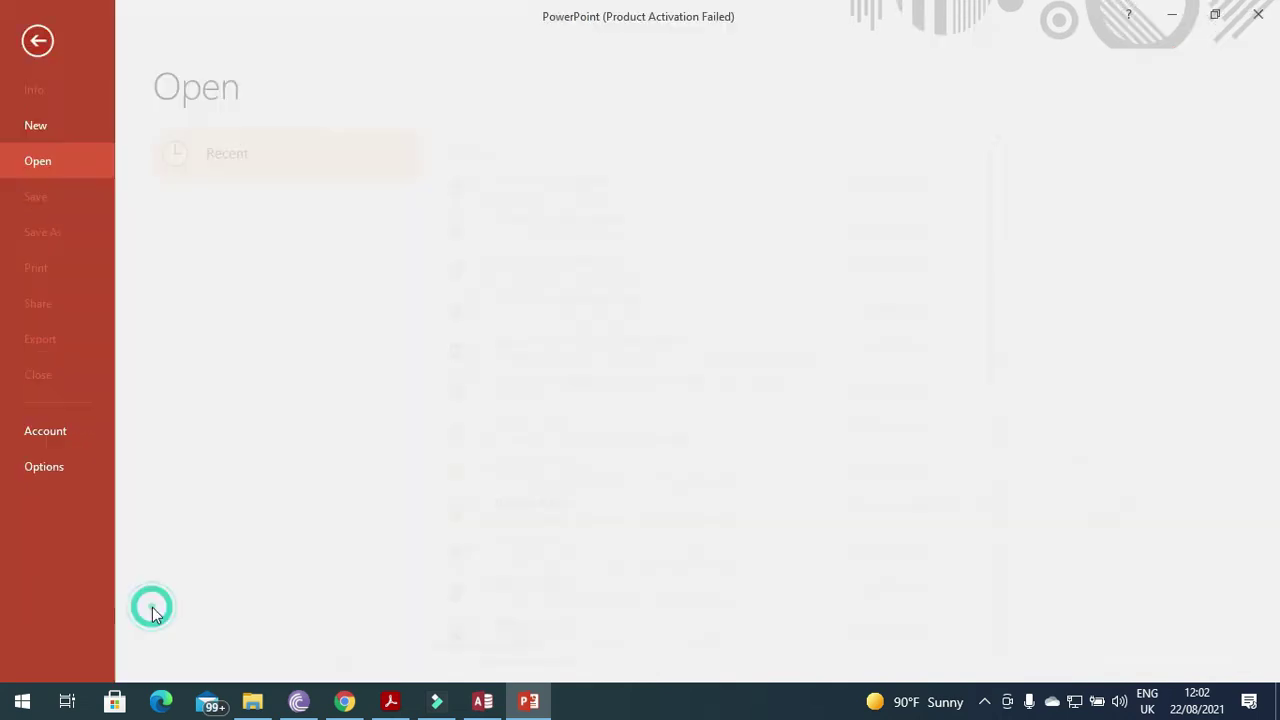
click(222, 376)
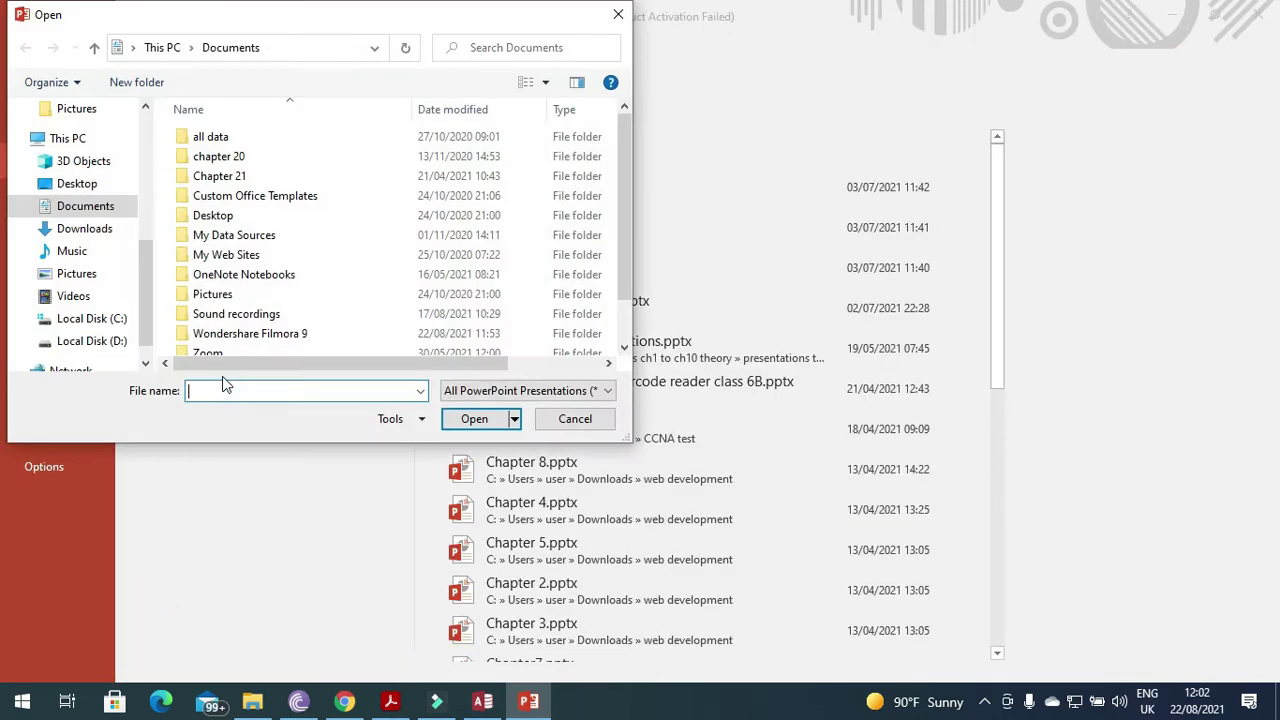
click(62, 184)
double_click(224, 136)
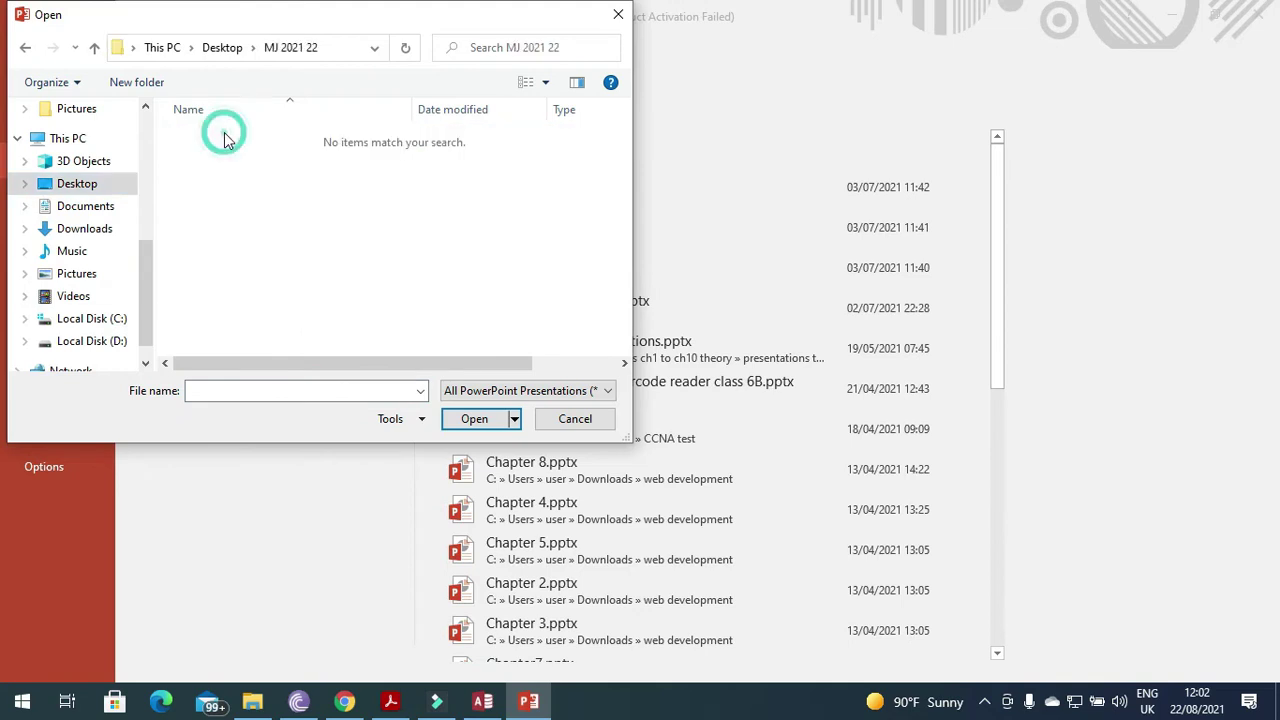
click(527, 392)
click(472, 409)
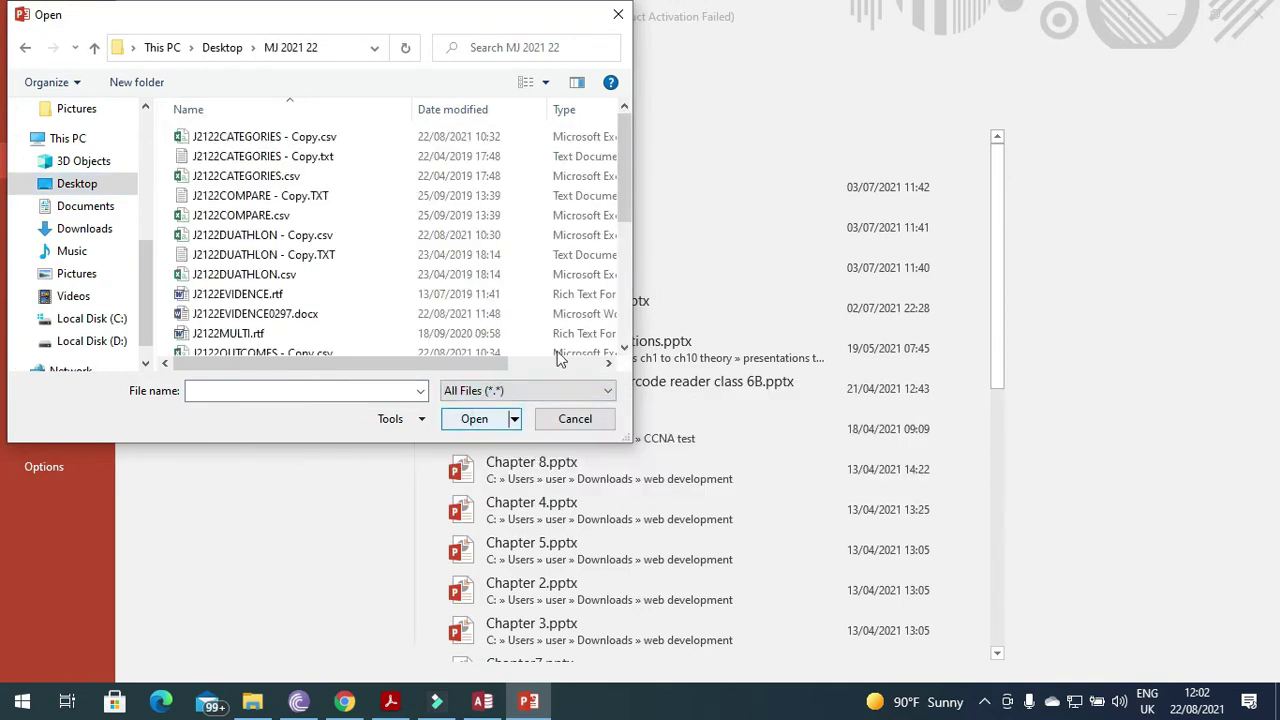
scroll(300, 318, down, 4)
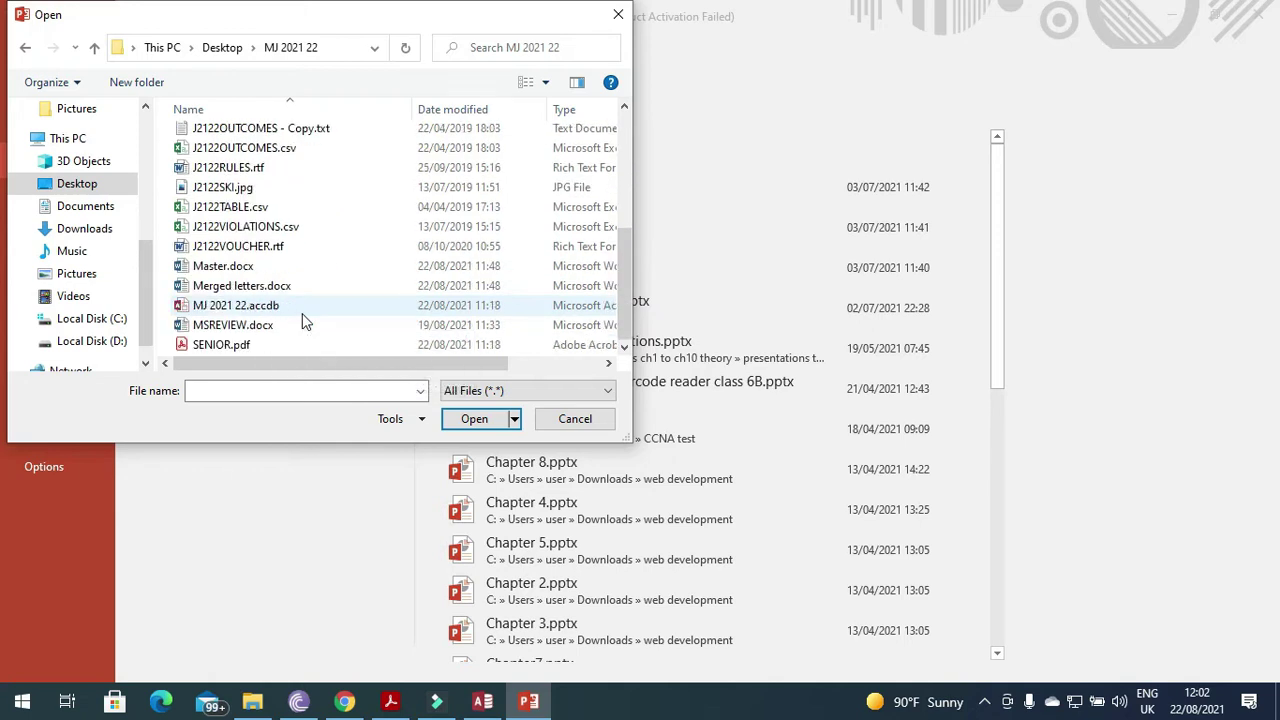
click(265, 170)
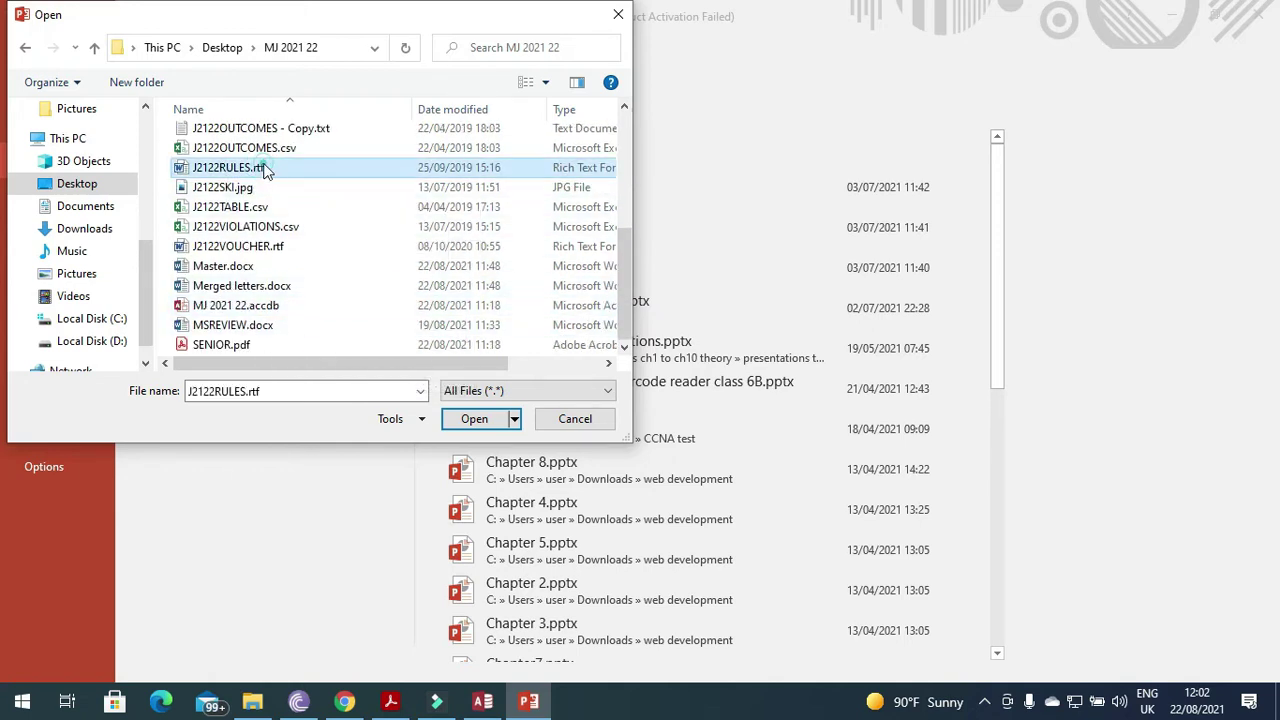
click(478, 420)
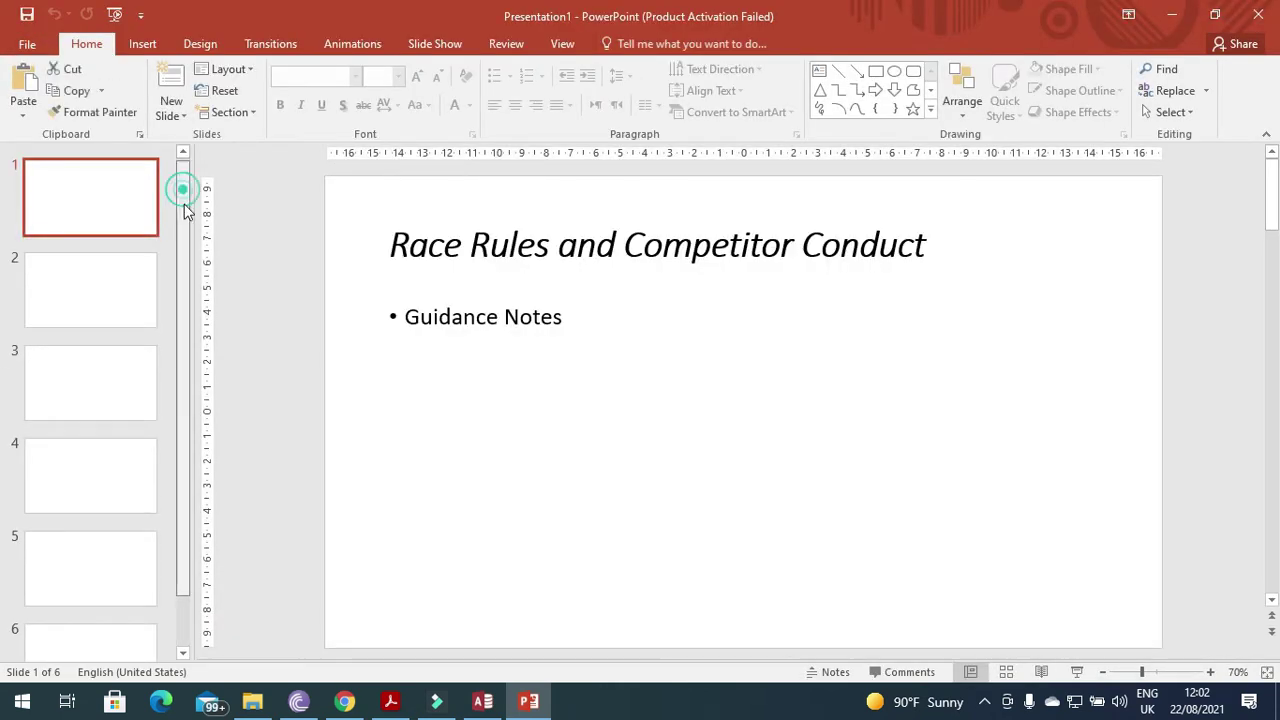
Look through the imported slides and check them against question 29 in the exam paper.
drag(183, 189, 184, 382)
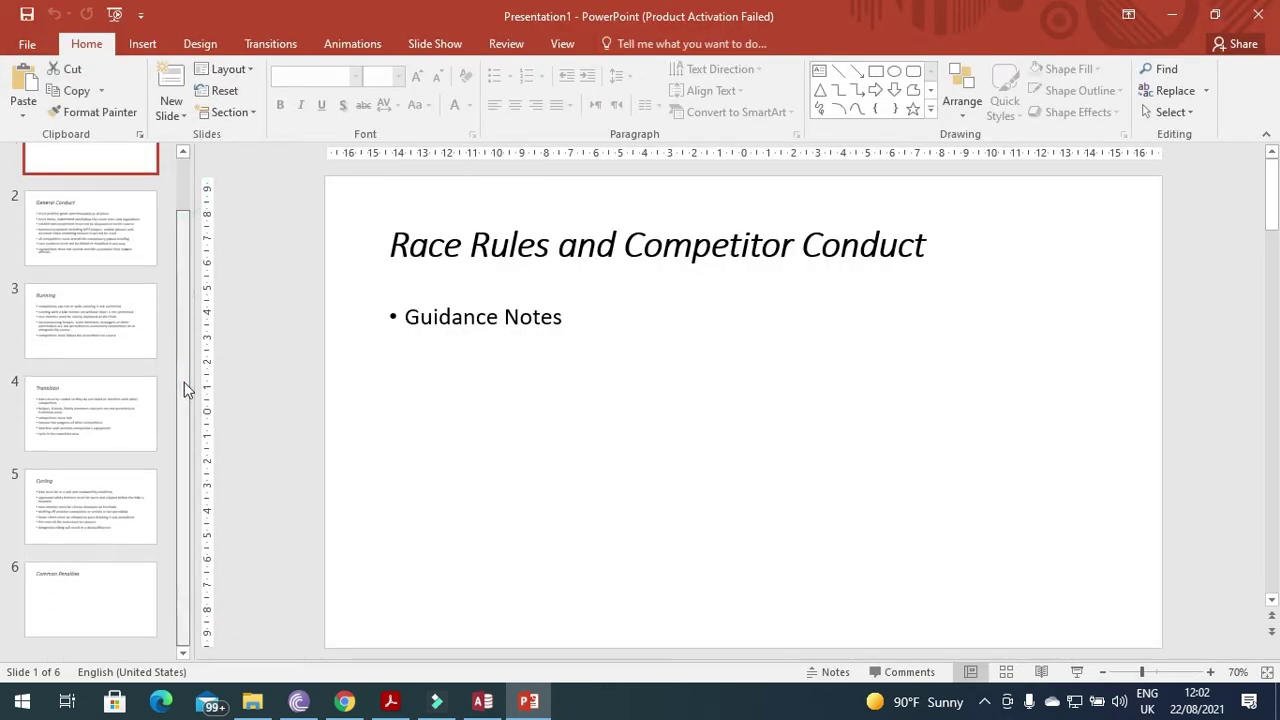
scroll(183, 224, up, 1)
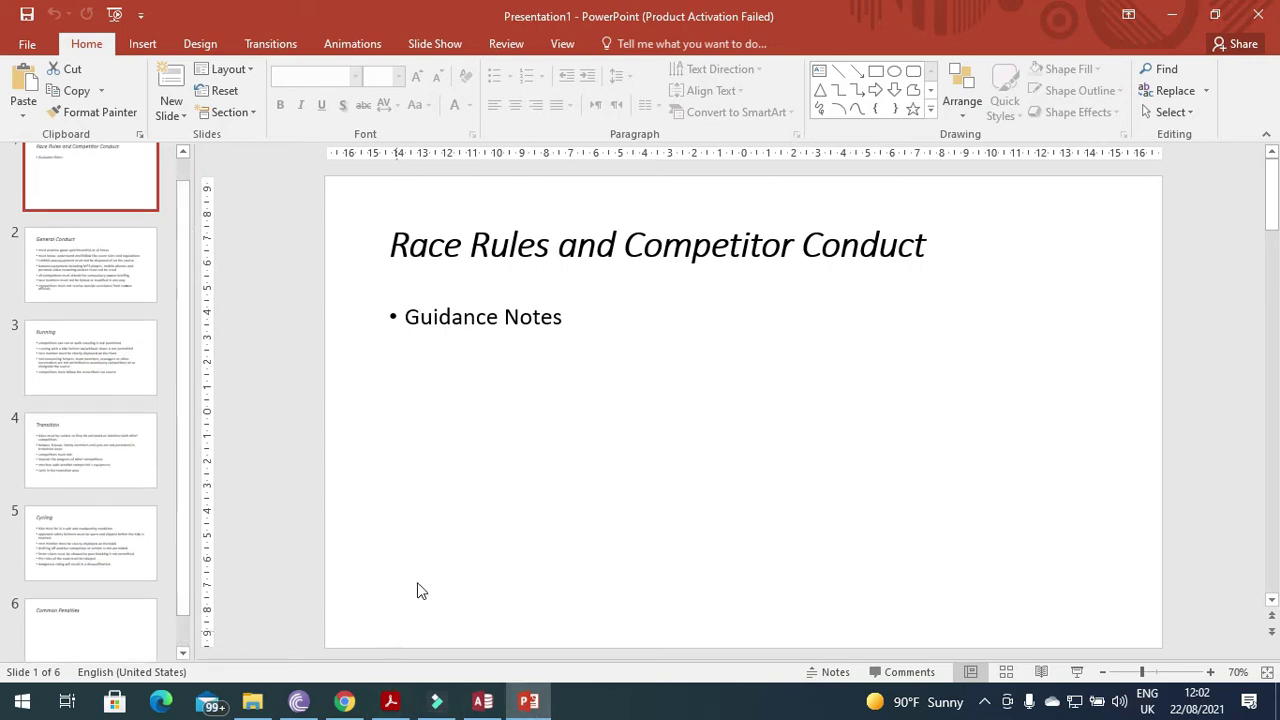
click(390, 702)
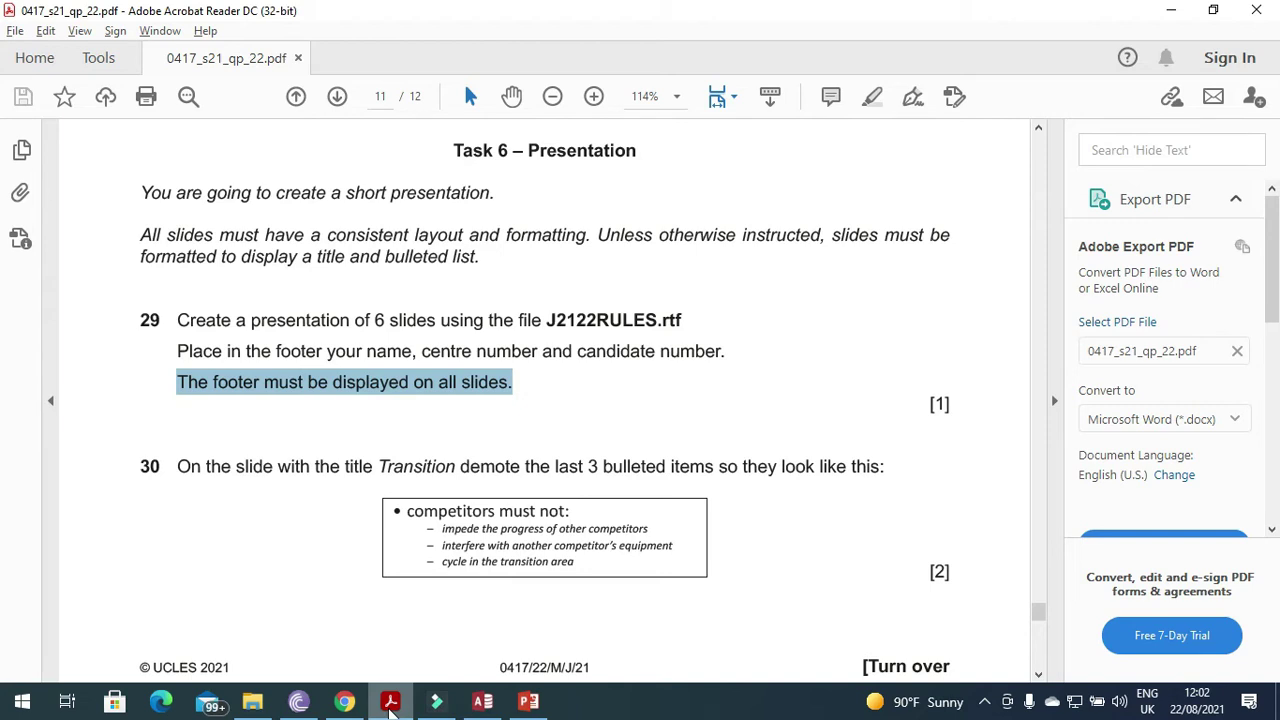
click(390, 703)
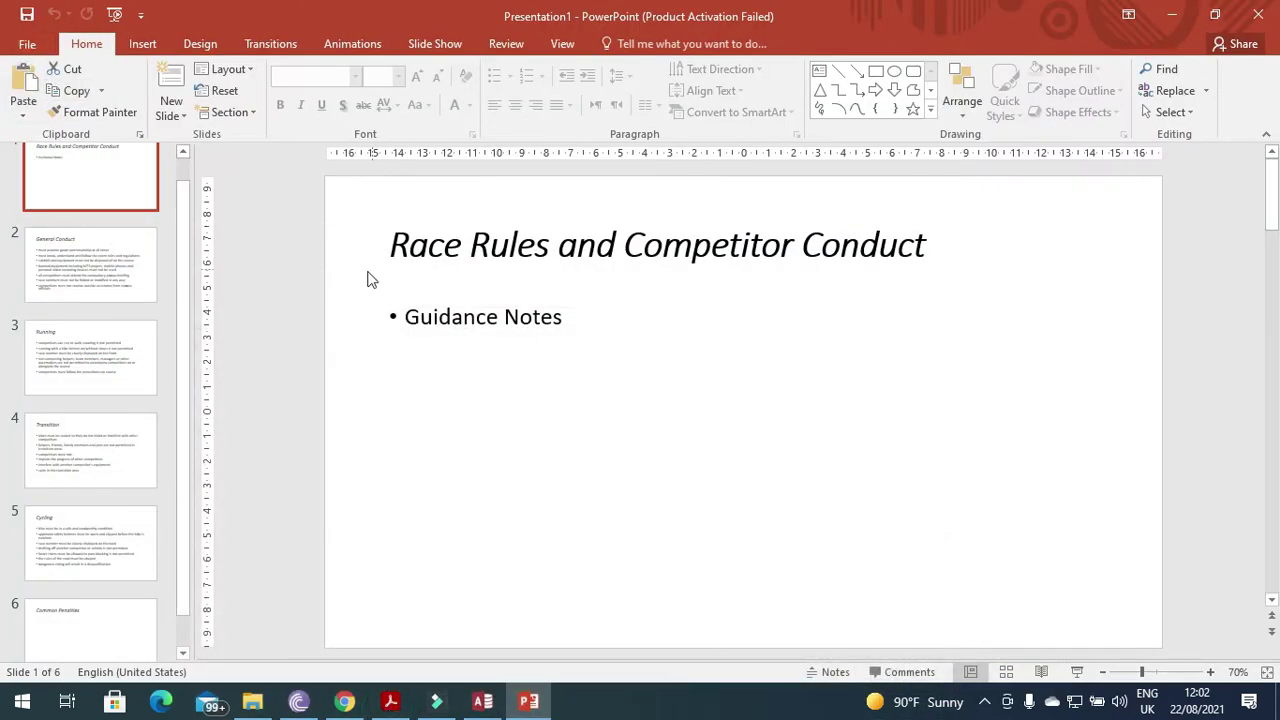
drag(186, 232, 183, 190)
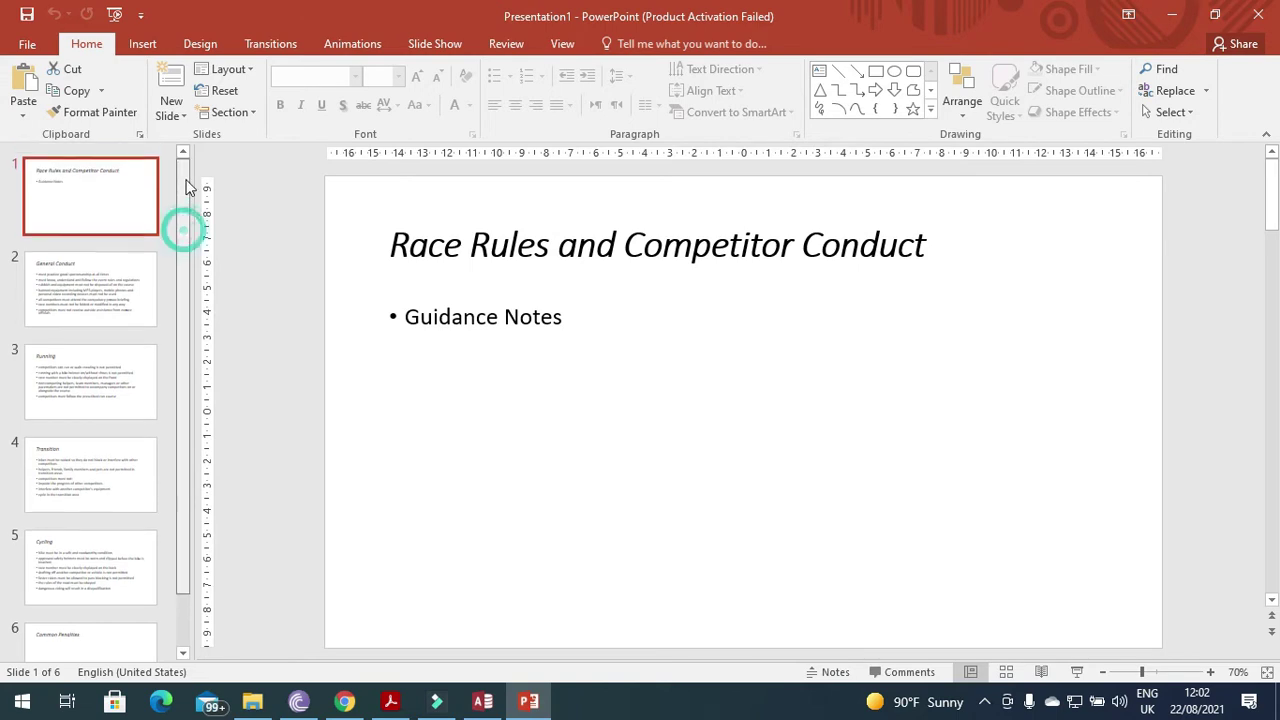
Switch to the Slide Master view and select the main master slide above the layouts.
click(562, 44)
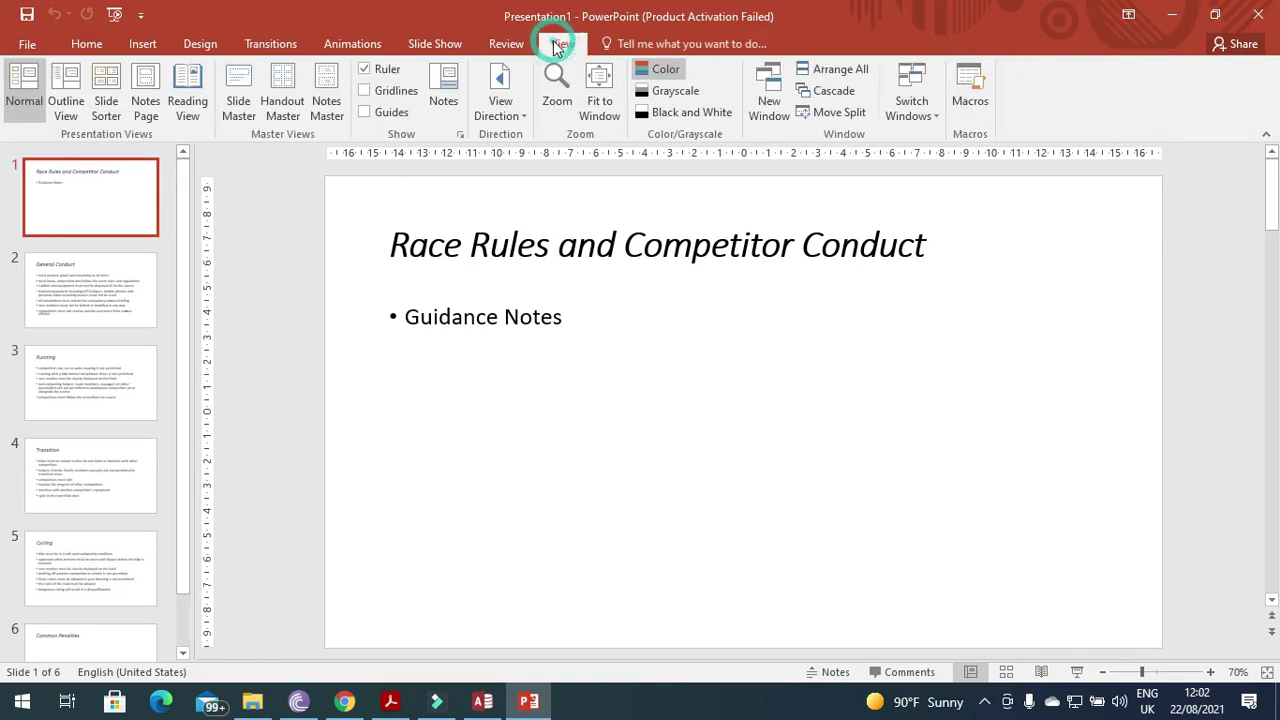
click(240, 108)
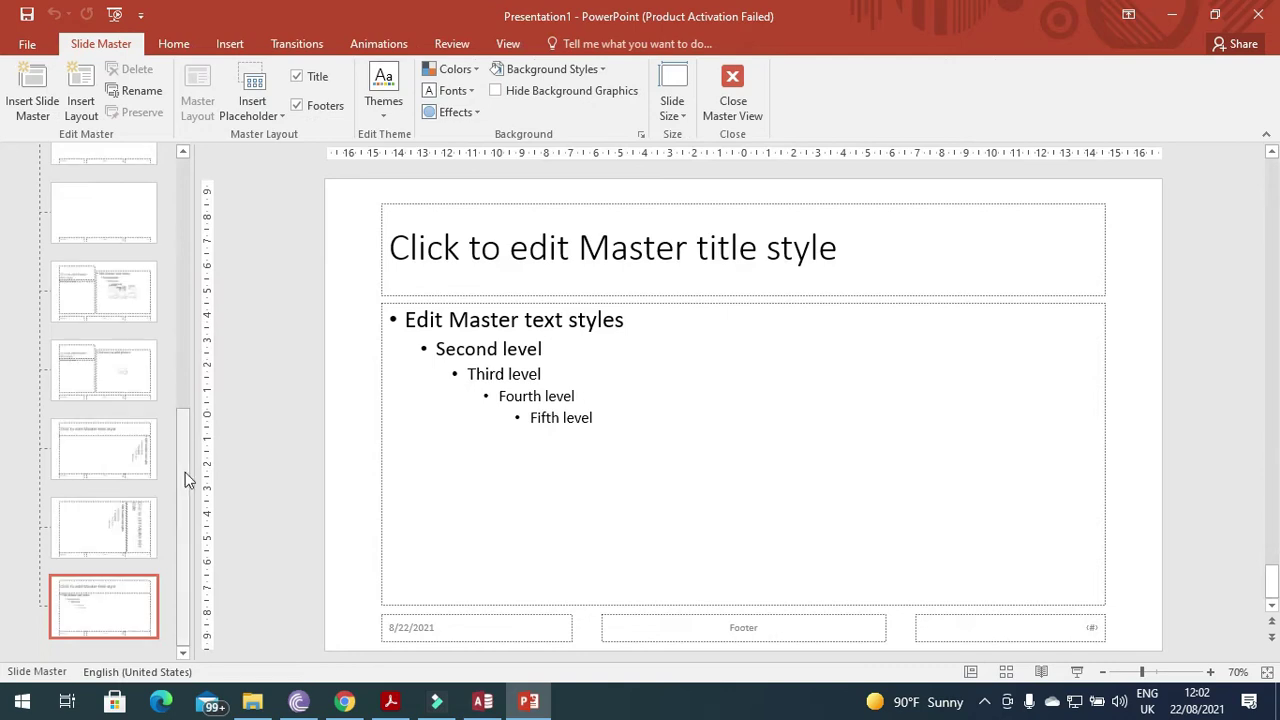
drag(185, 472, 176, 181)
click(114, 210)
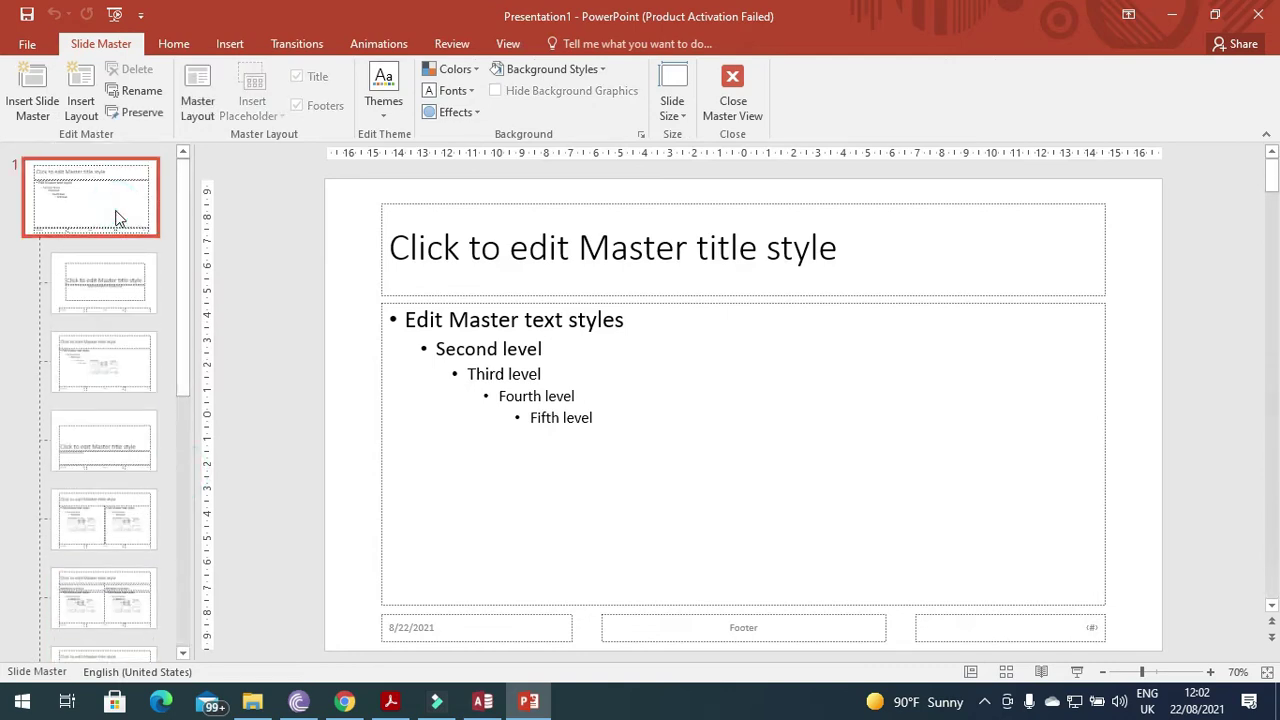
Add a footer with the candidate's name, centre number and candidate number to all slides, and return to the slide master.
click(30, 44)
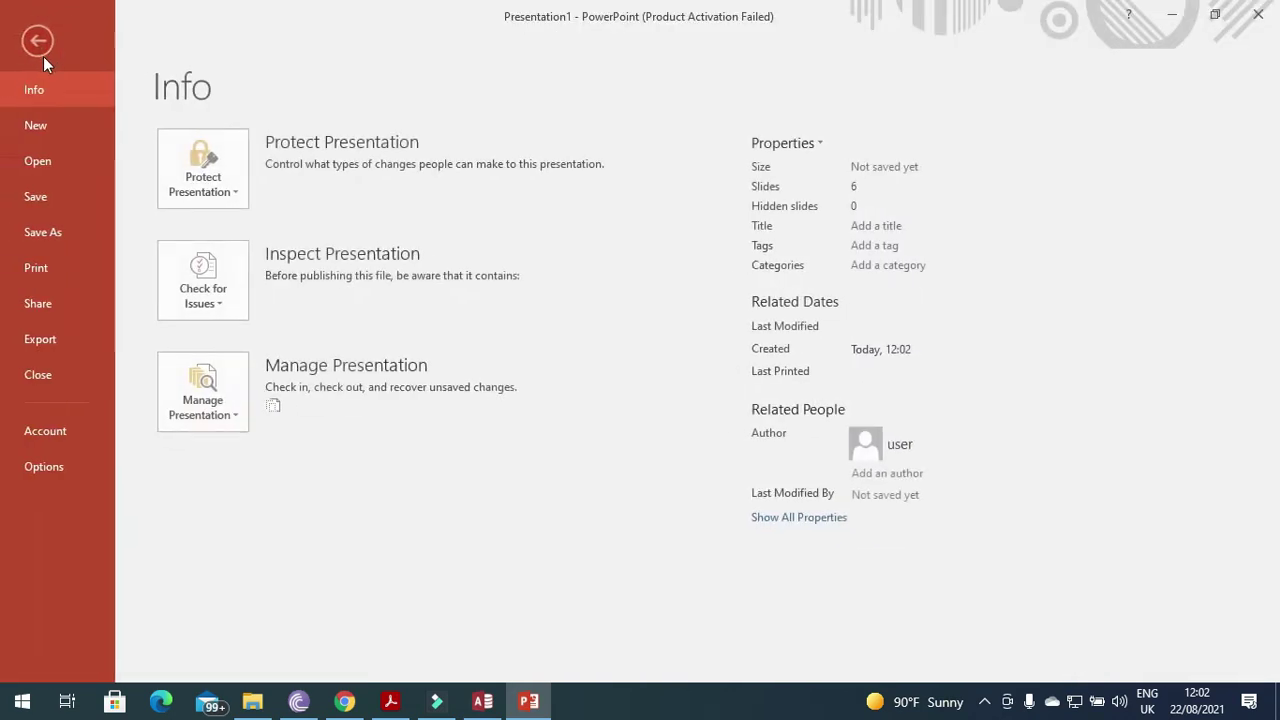
click(67, 264)
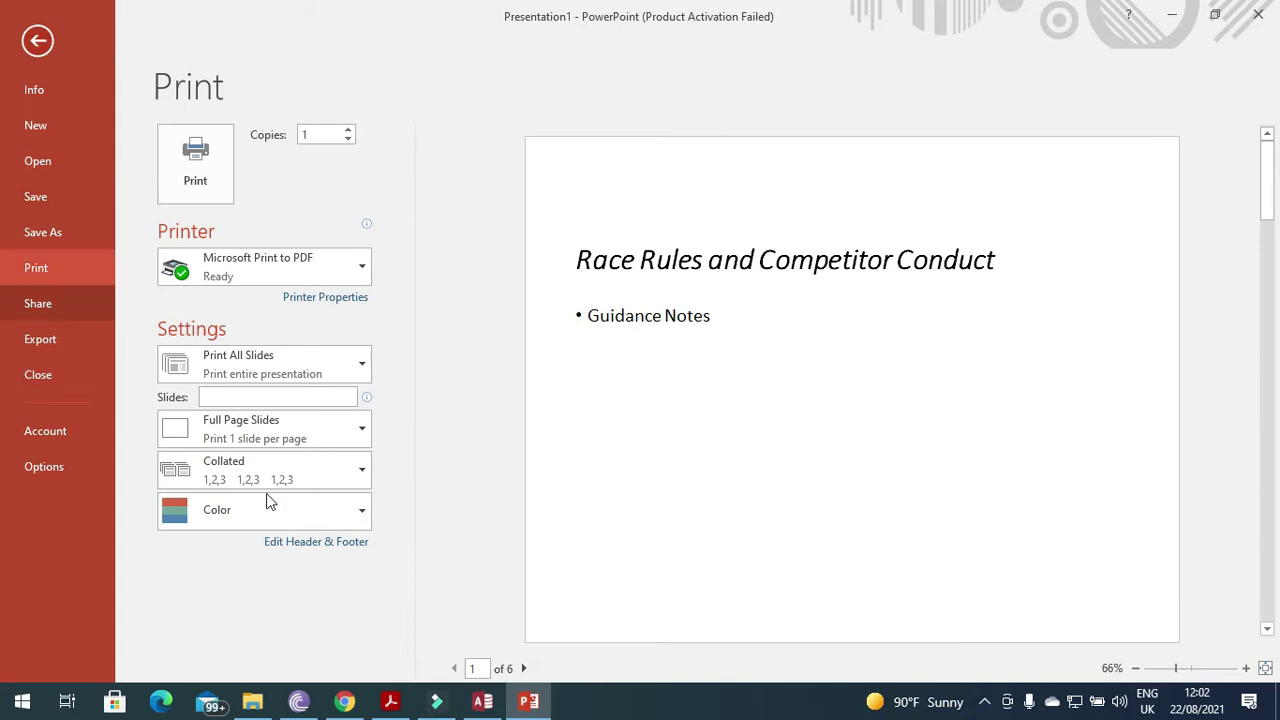
click(337, 548)
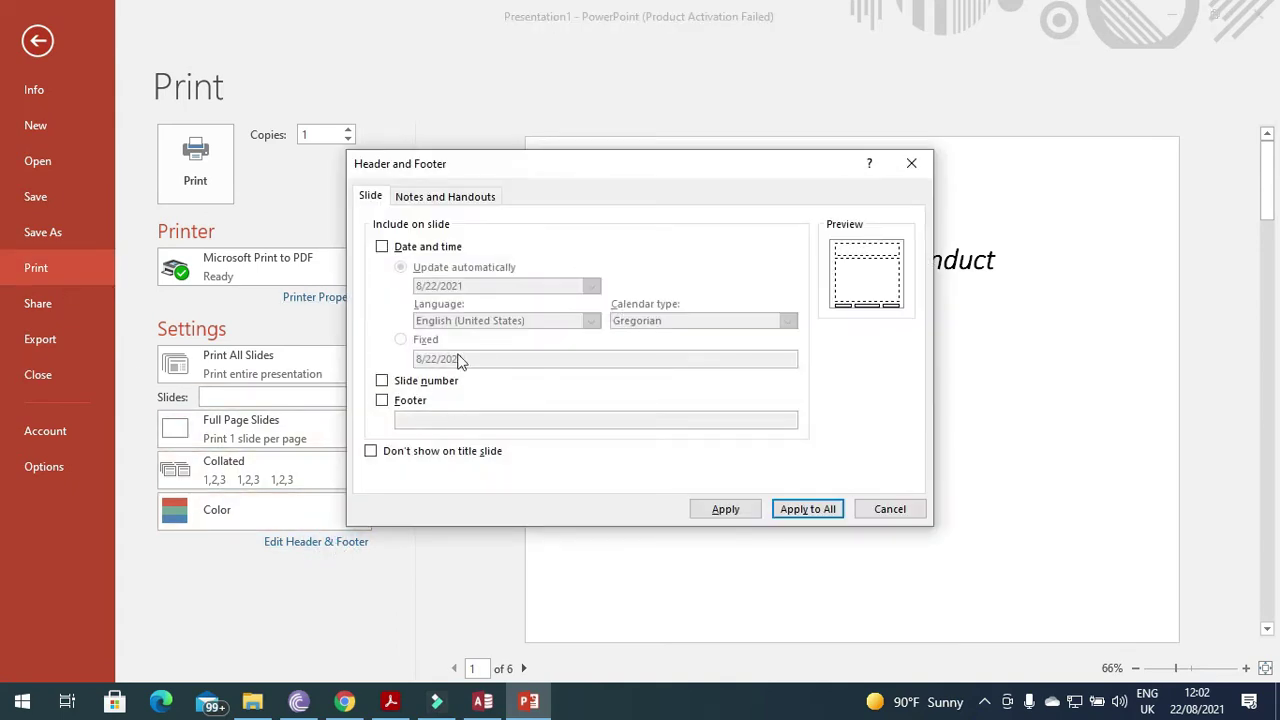
click(382, 401)
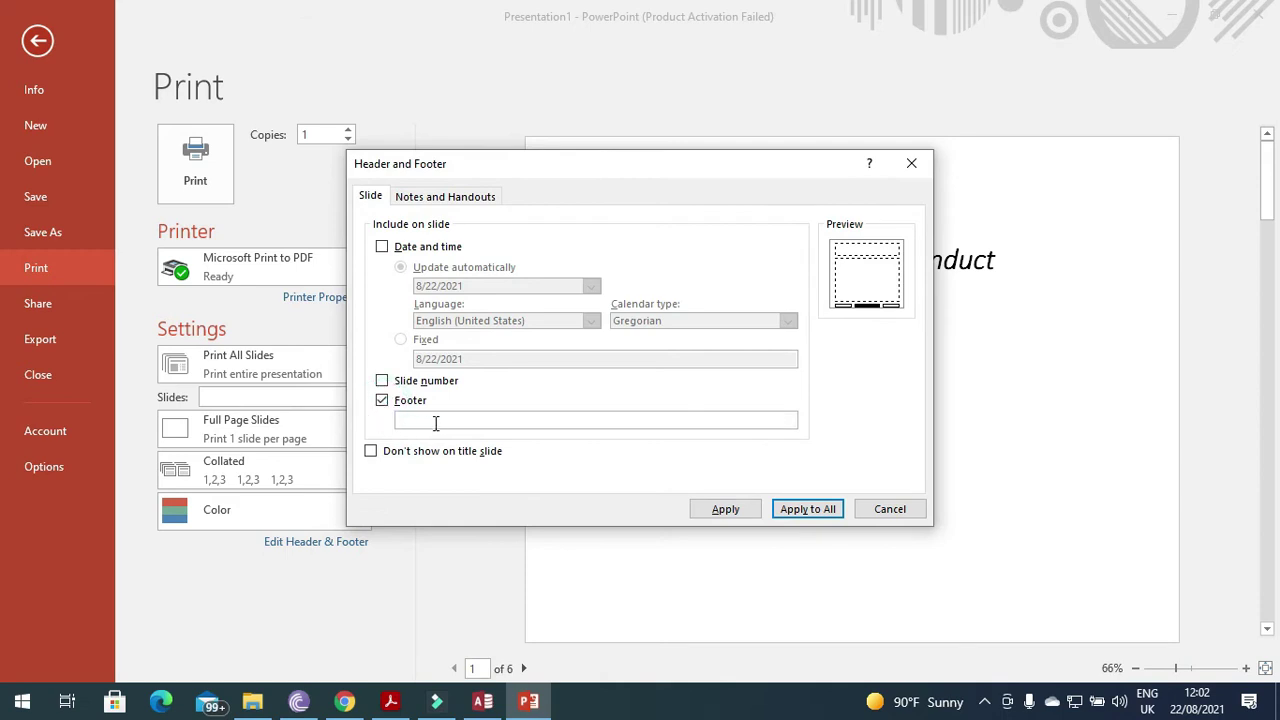
click(447, 421)
click(812, 512)
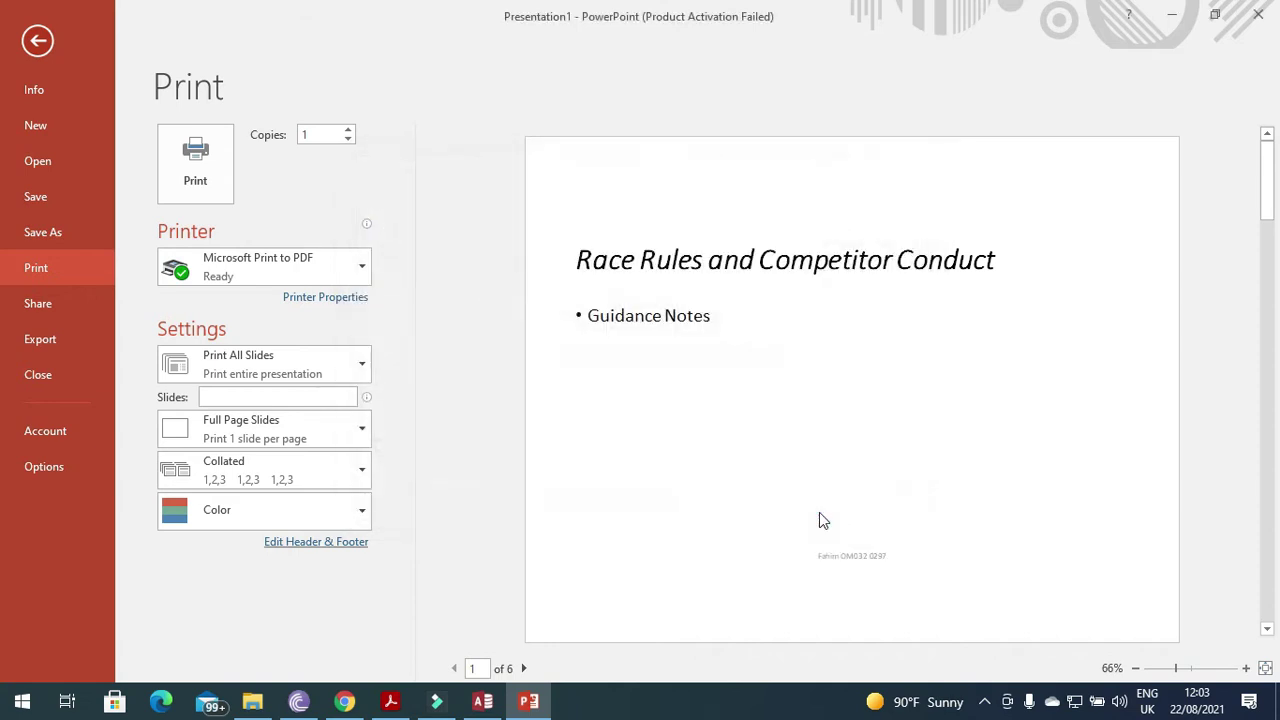
click(37, 40)
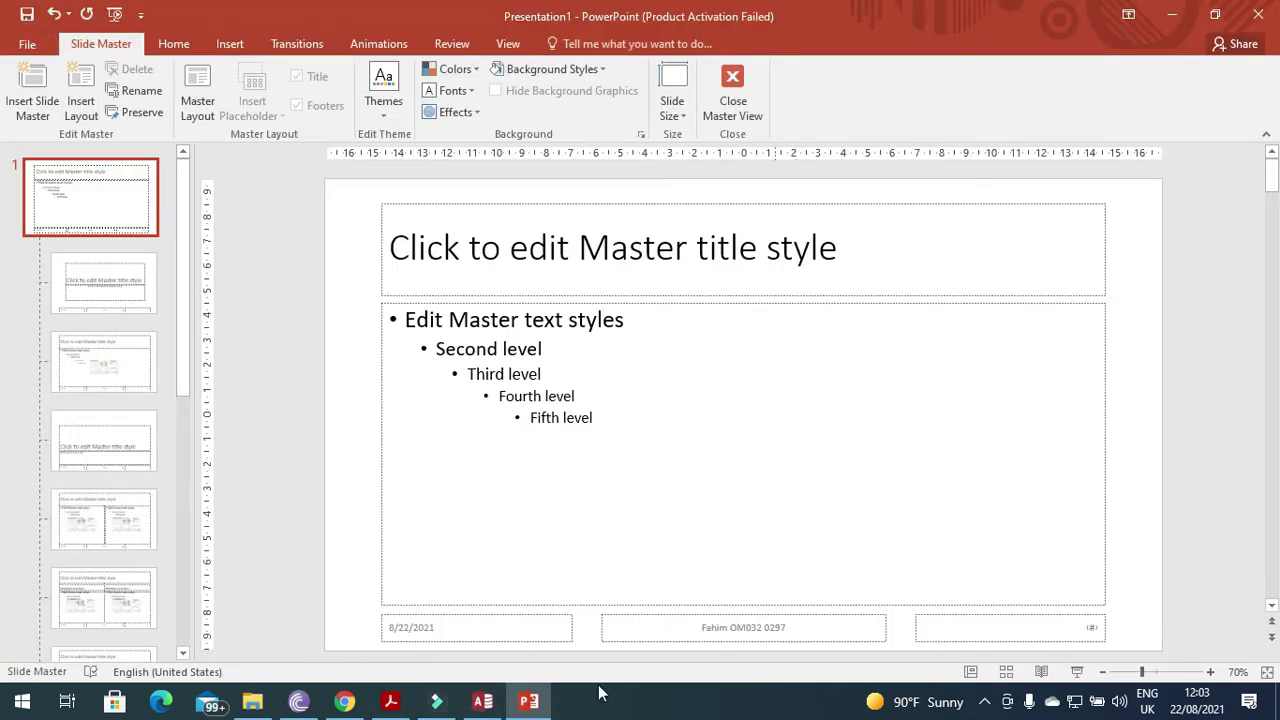
Read question 30 in the exam paper about demoting bulleted items on the Transition slide.
click(387, 704)
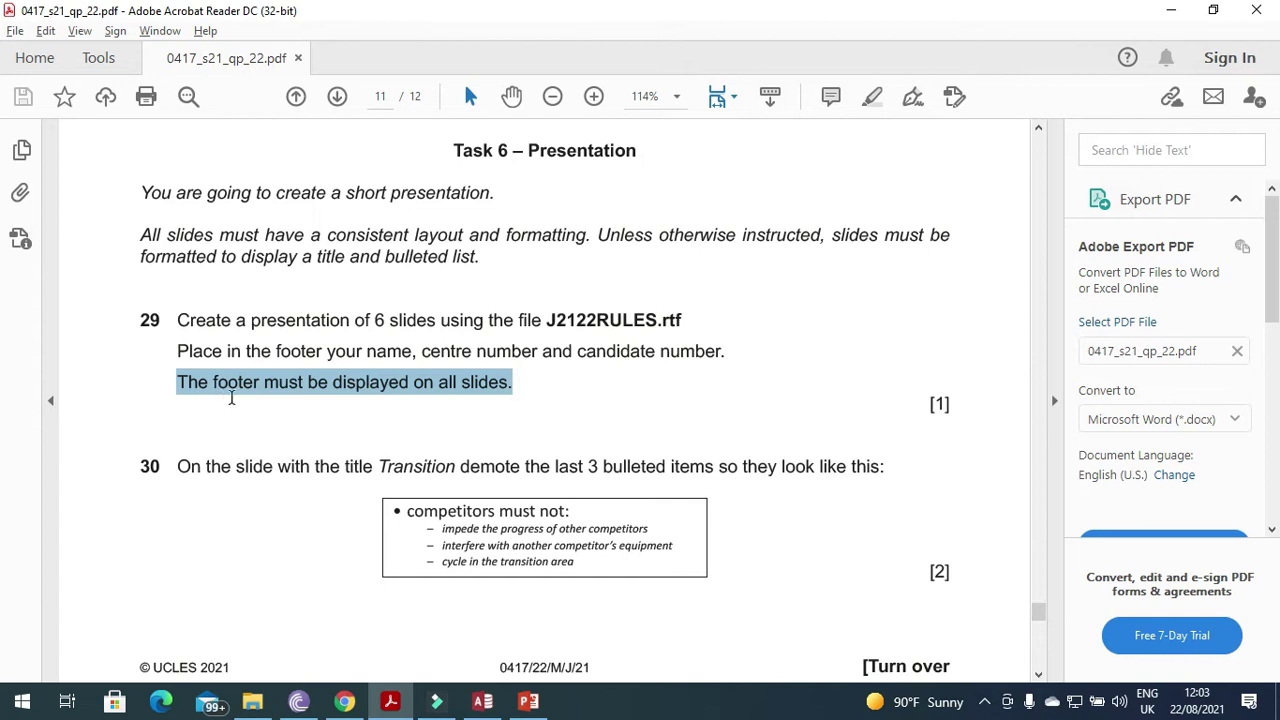
scroll(231, 398, down, 3)
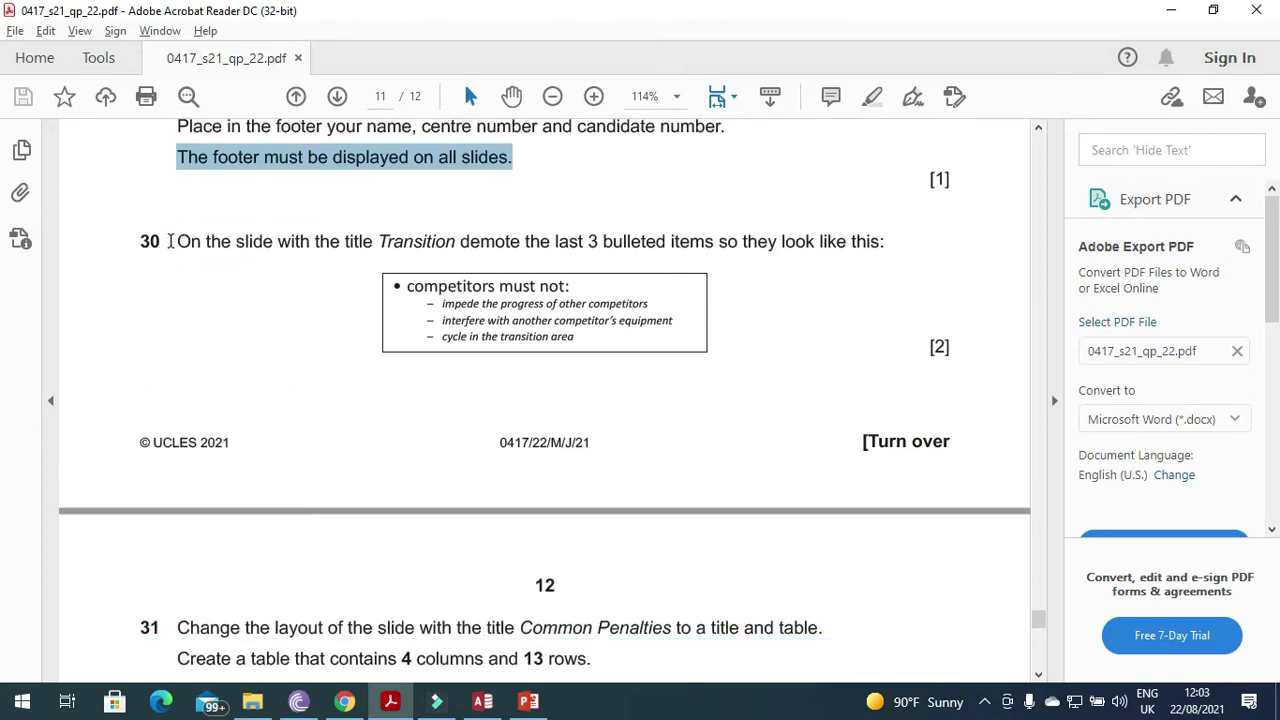
drag(177, 242, 874, 271)
click(390, 701)
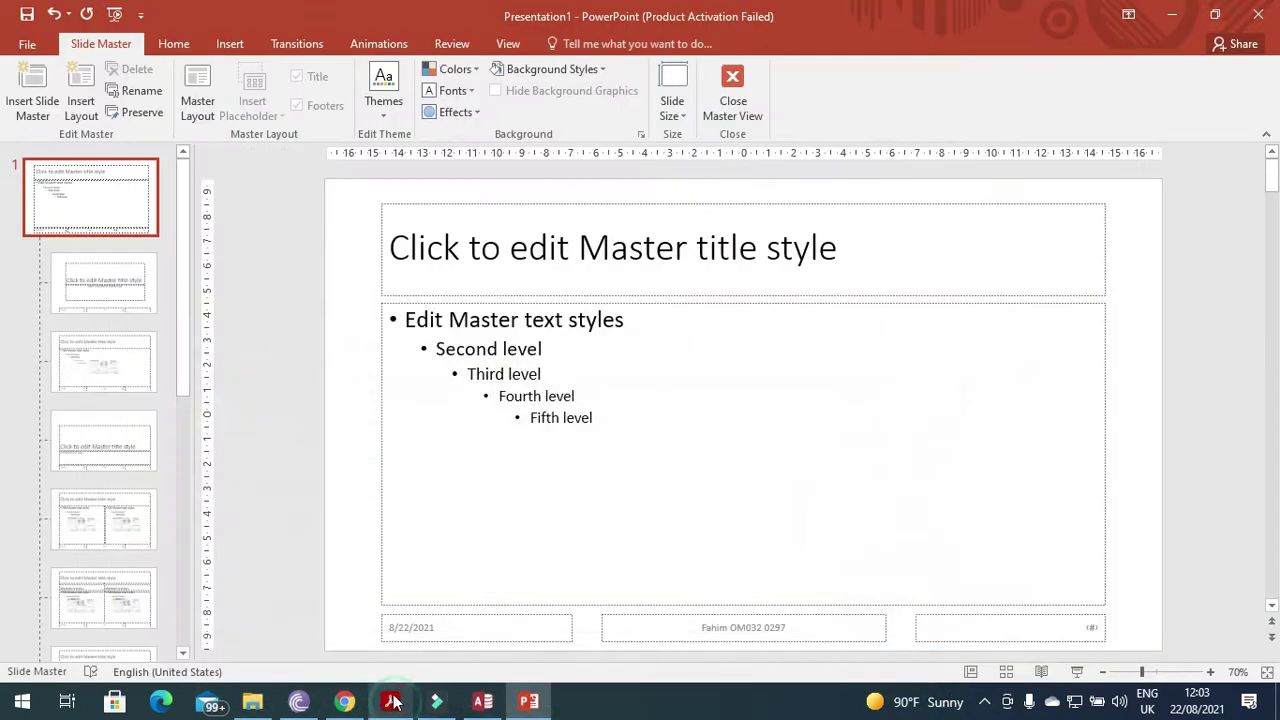
Leave the slide master and demote the last three bulleted items on the Transition slide by one level.
click(745, 89)
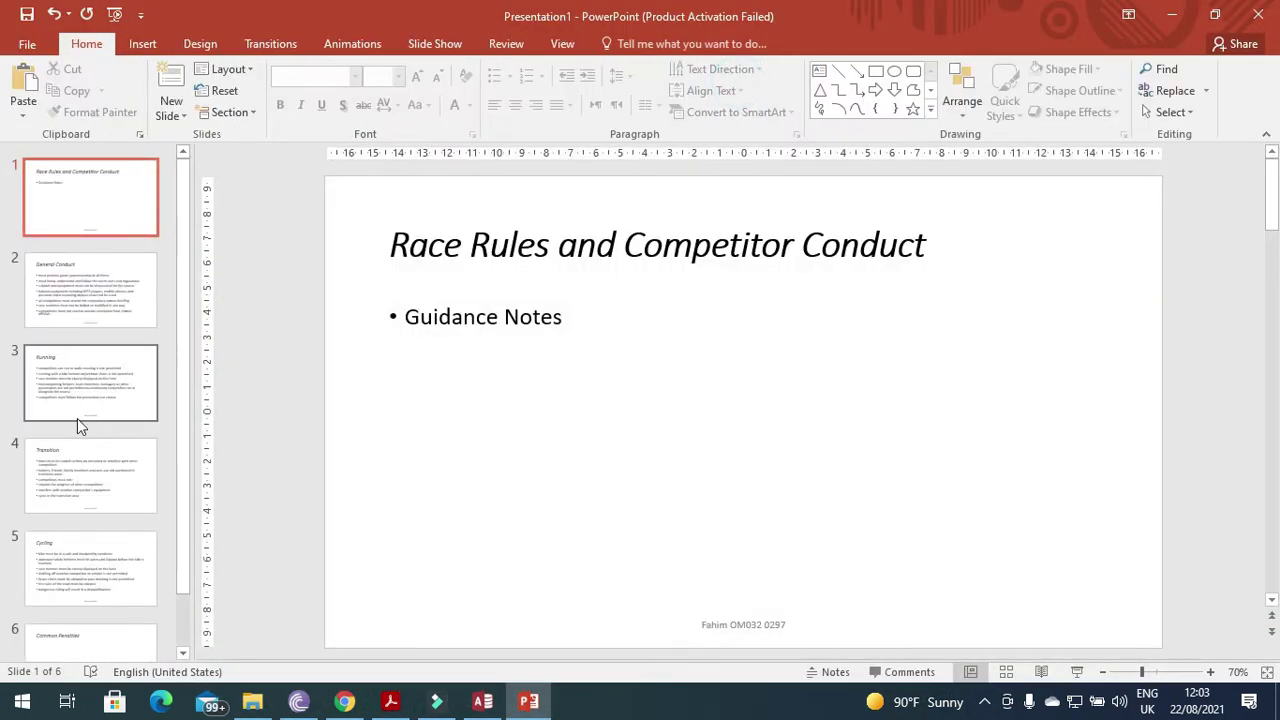
scroll(95, 508, down, 2)
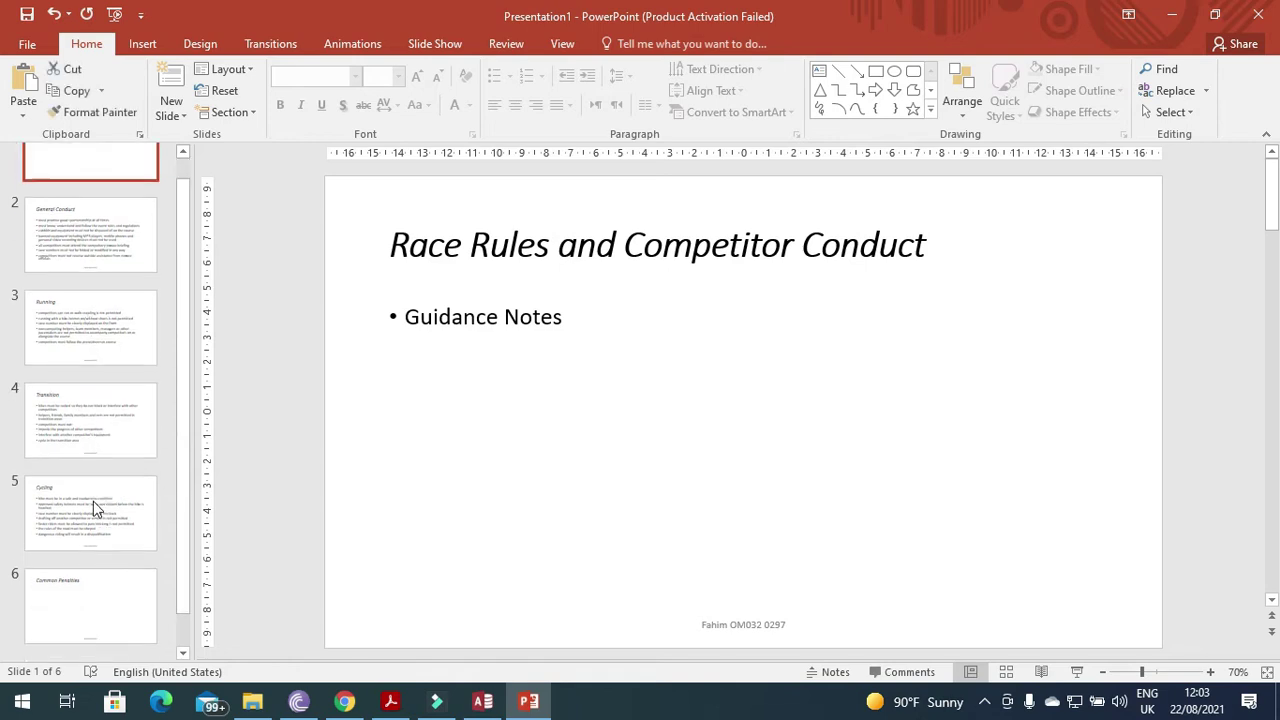
click(86, 432)
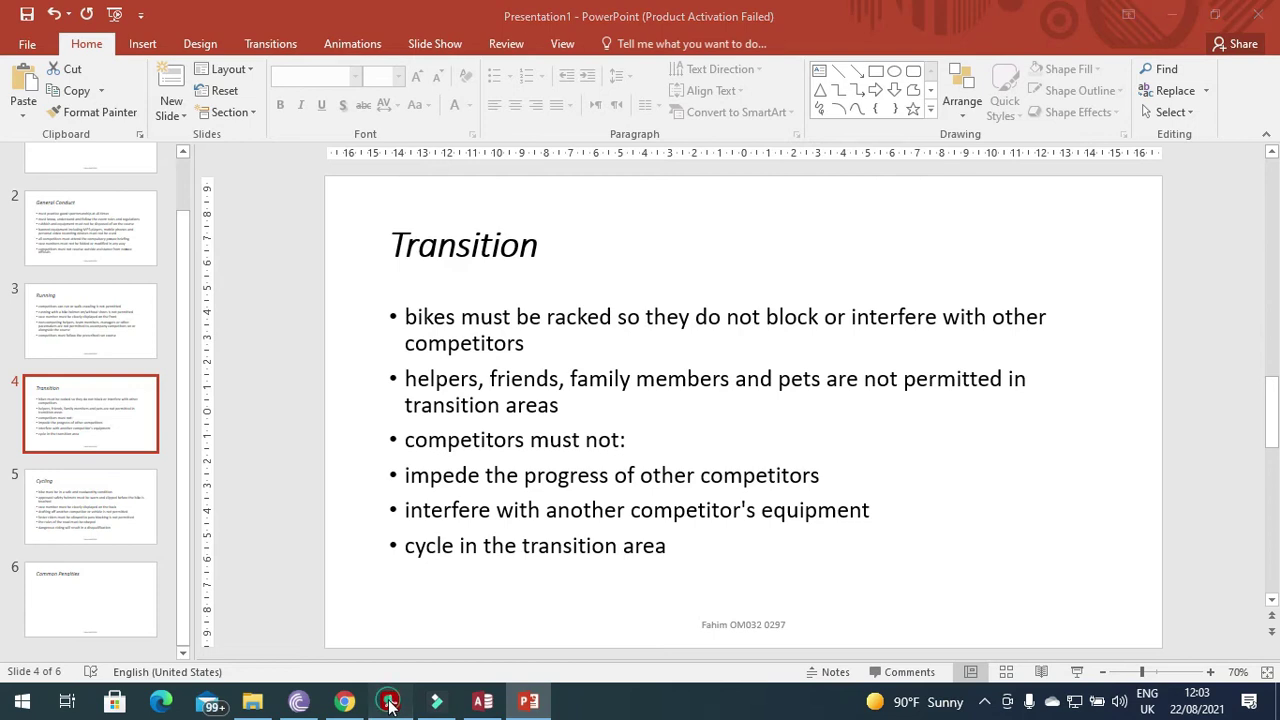
click(390, 703)
click(390, 703)
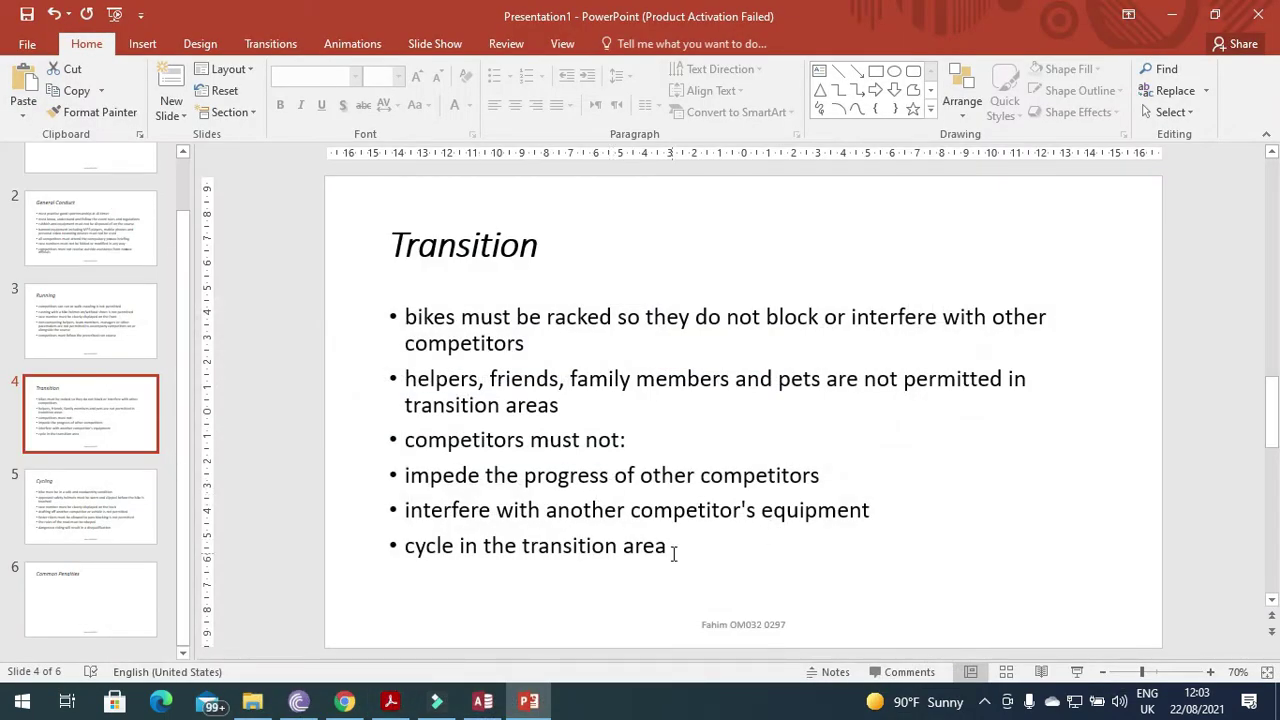
drag(674, 554, 394, 474)
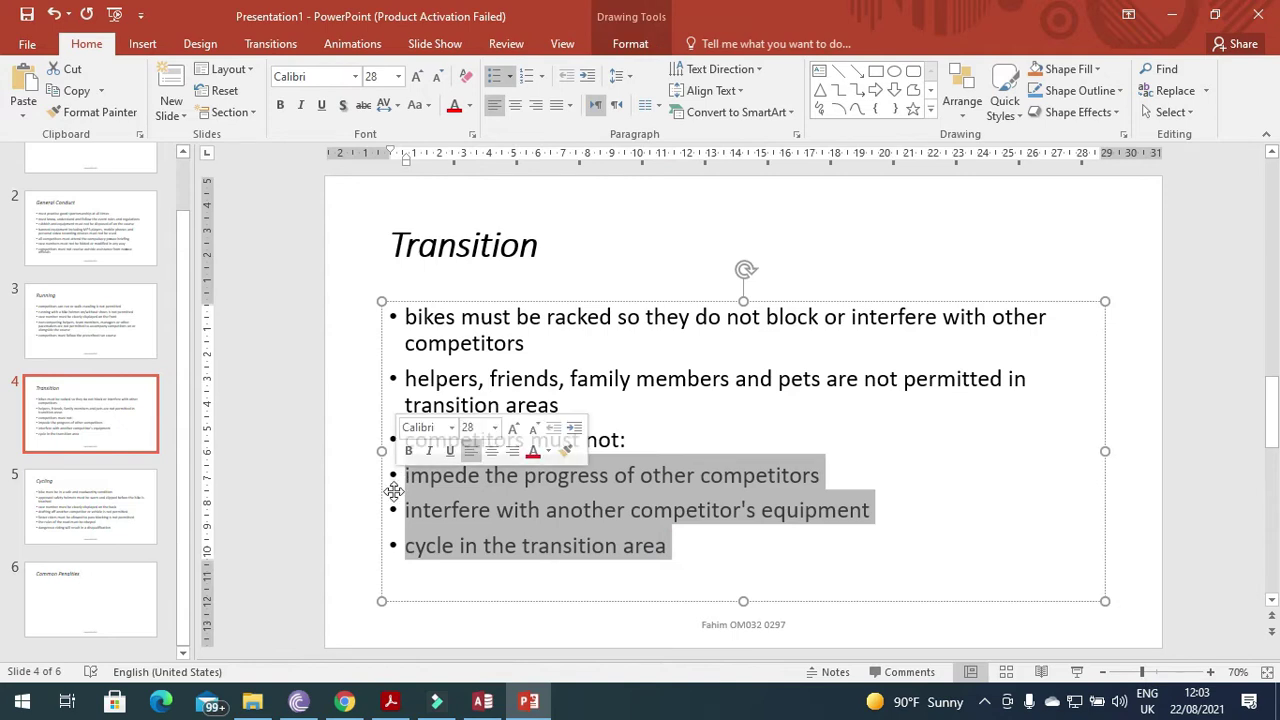
key(Tab)
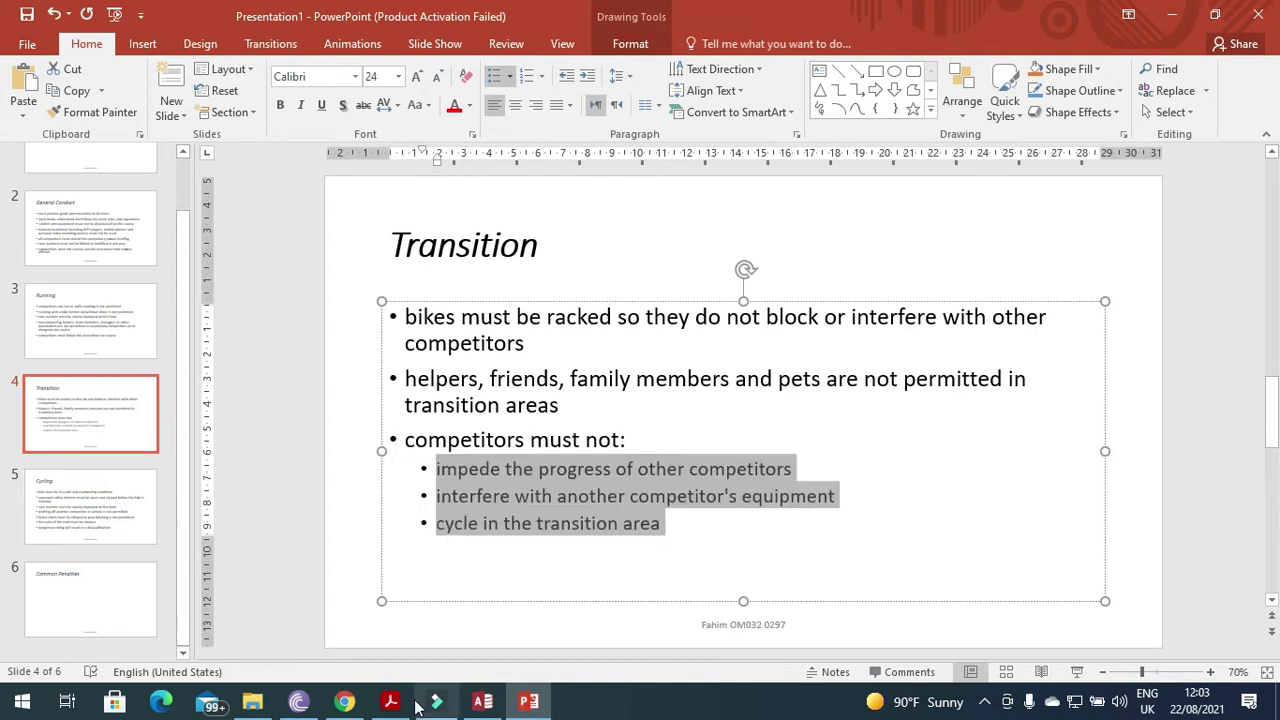
Change the bullets of the three demoted Transition items to a custom superscript minus symbol, matching the dashes in question 30.
click(392, 702)
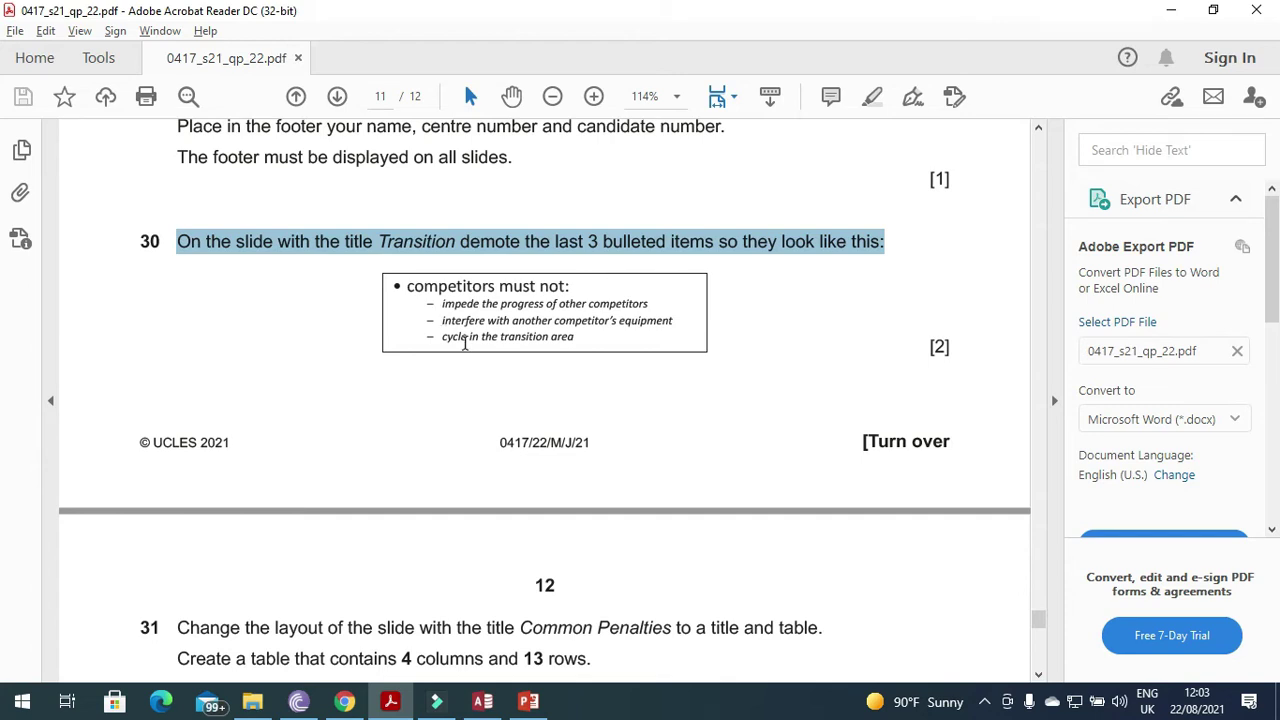
key(alt+Tab)
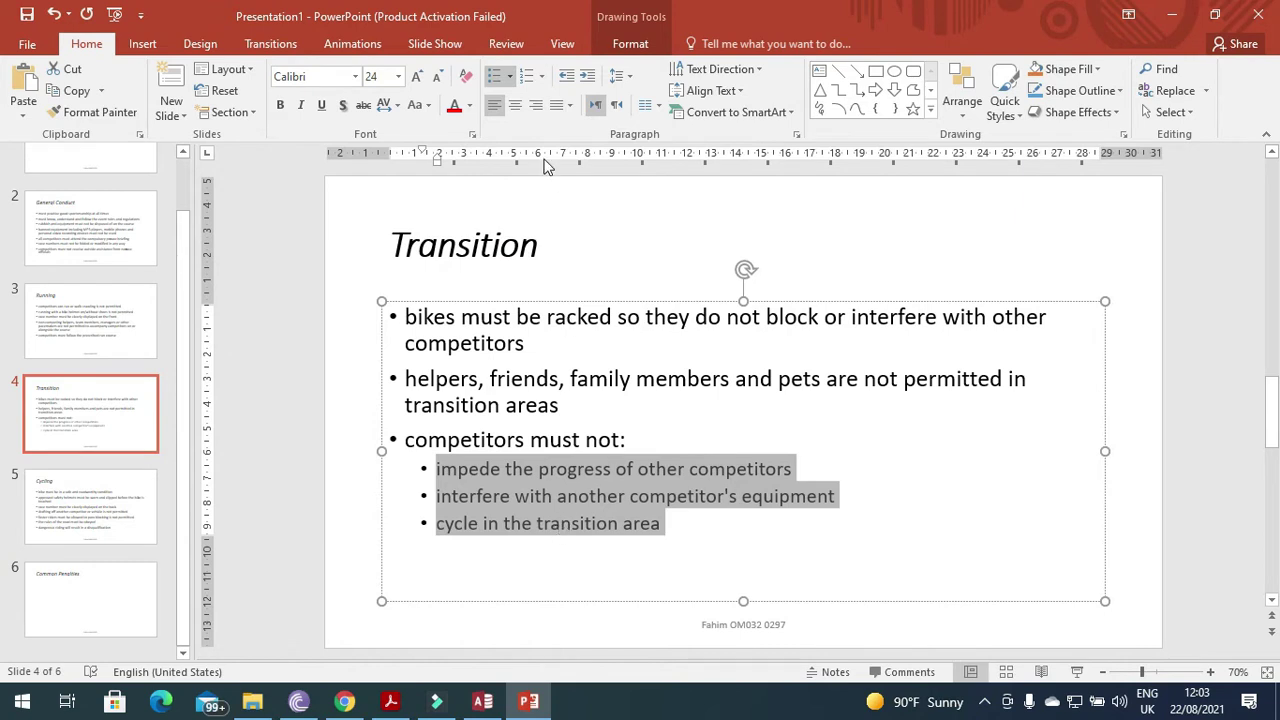
click(510, 78)
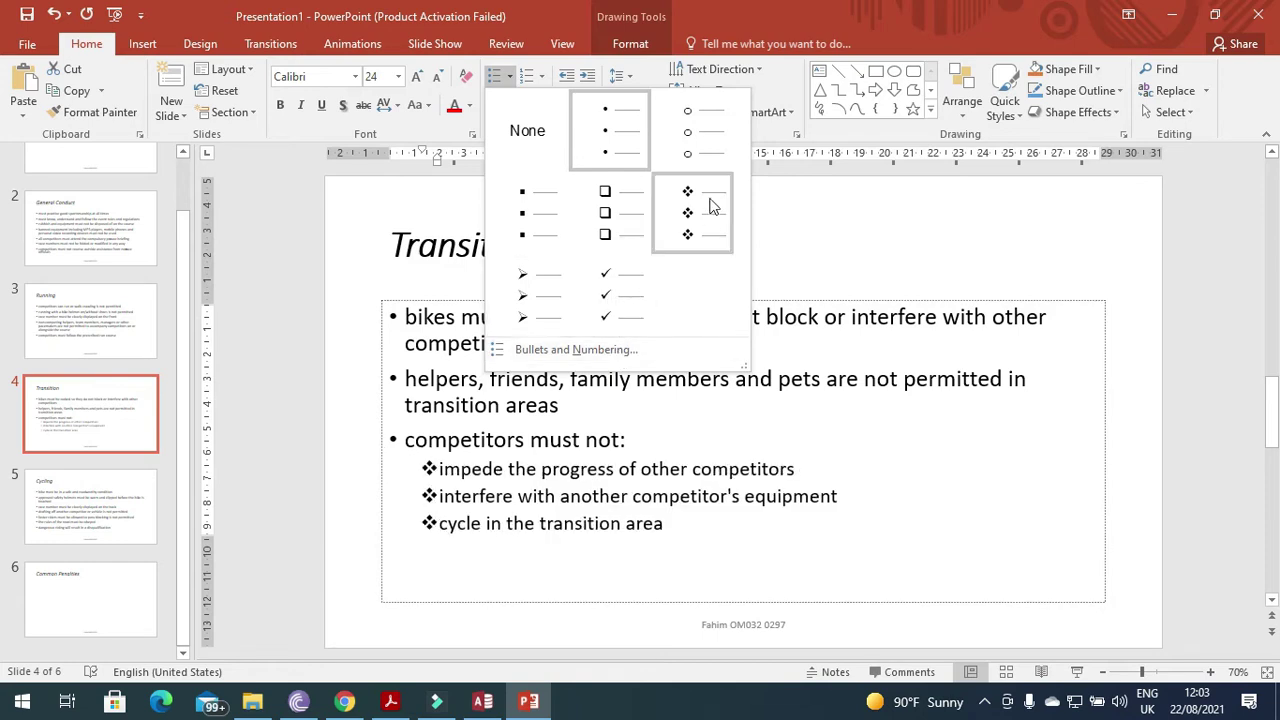
click(640, 349)
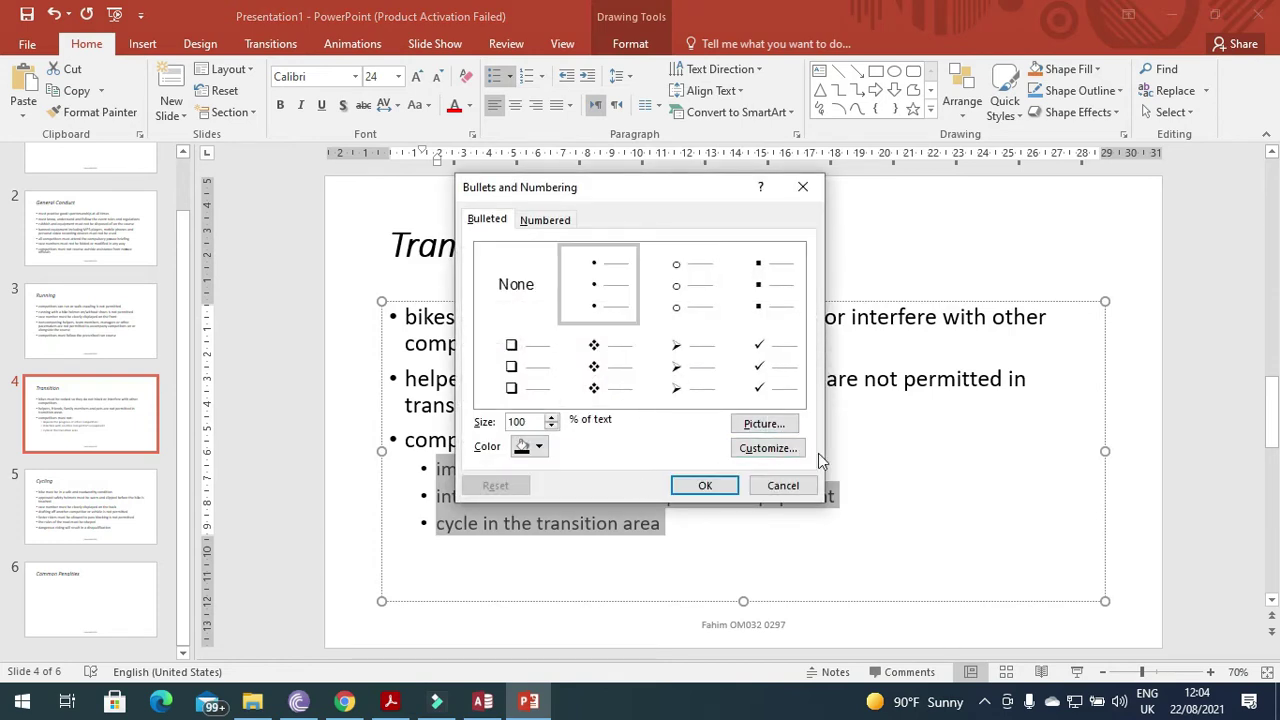
click(767, 448)
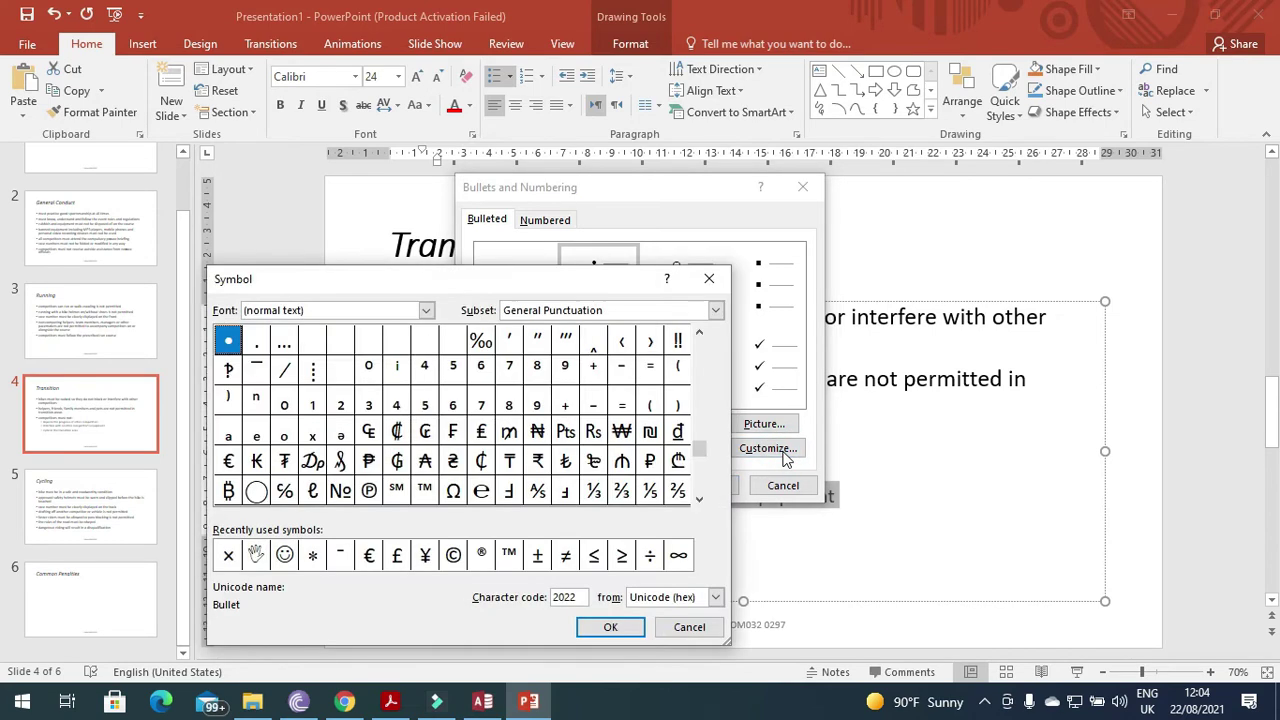
click(622, 369)
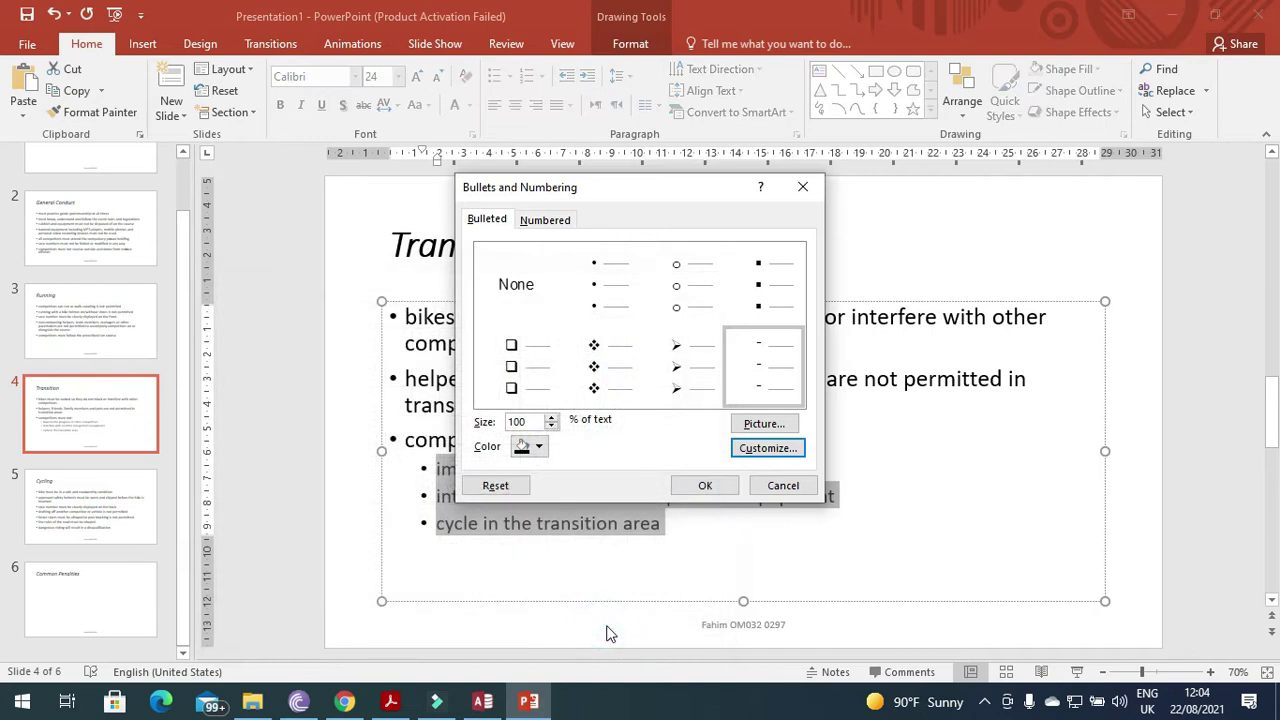
click(709, 486)
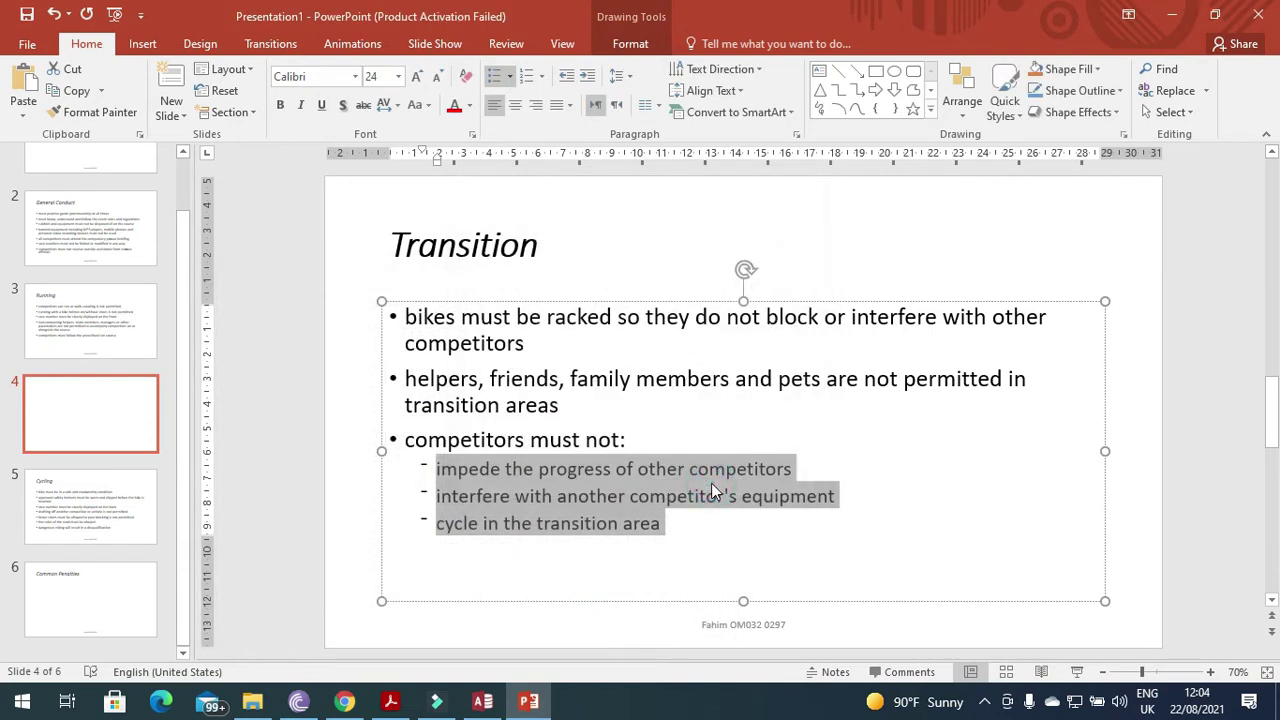
Read the layout instruction in question 31 and change the Common Penalties slide to the Title and Content layout.
key(alt+Tab)
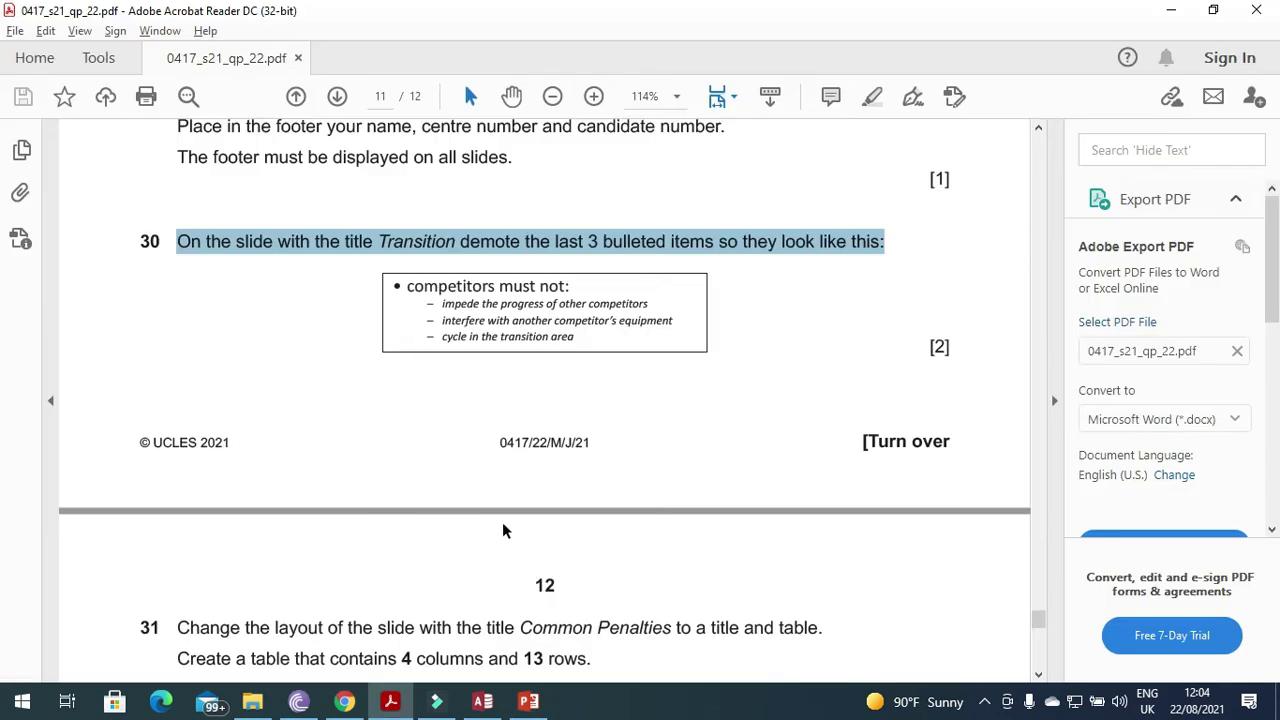
scroll(435, 470, down, 5)
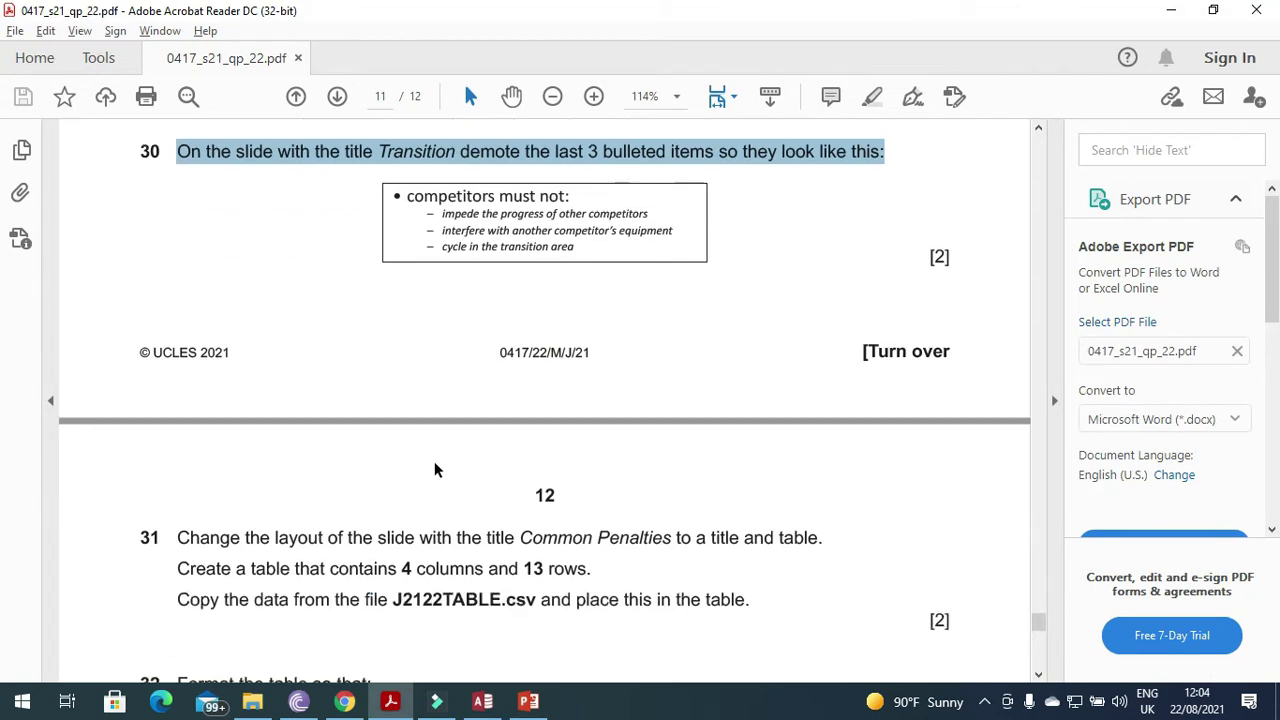
mouse_move(173, 313)
mouse_down()
mouse_move(512, 314)
mouse_move(585, 344)
mouse_move(614, 322)
mouse_move(824, 324)
mouse_up()
key(alt+Tab)
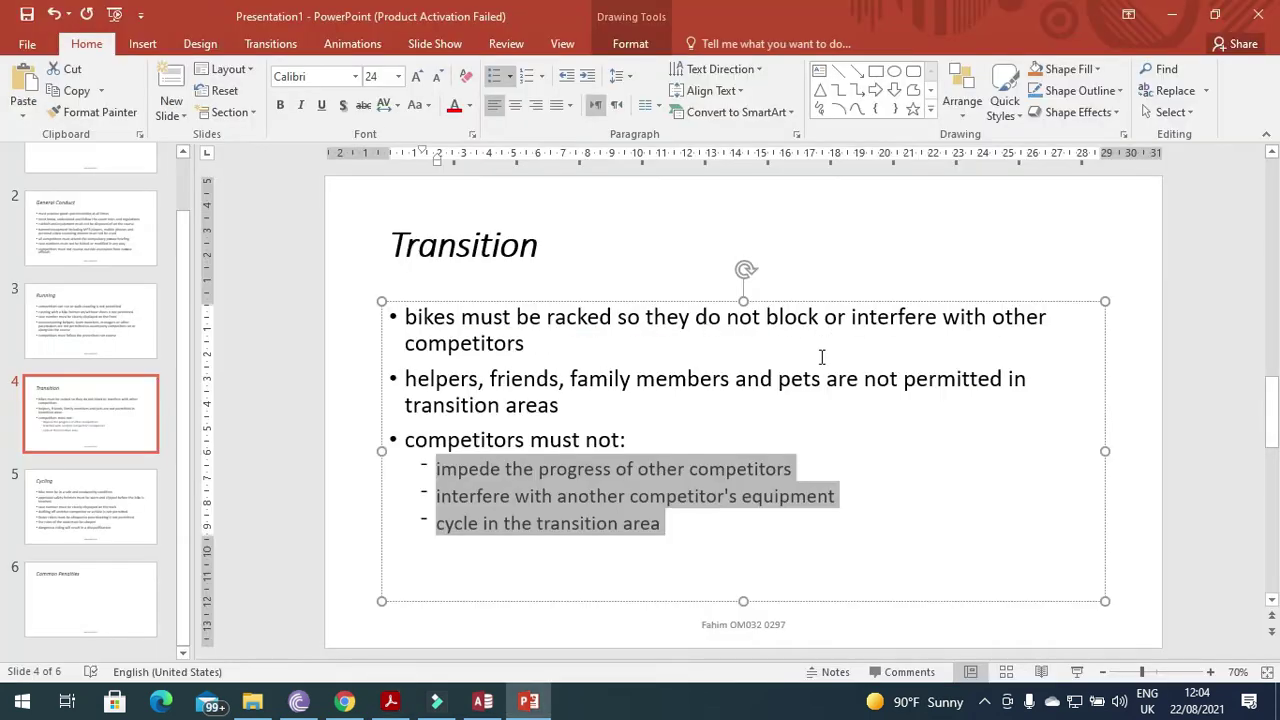
click(100, 593)
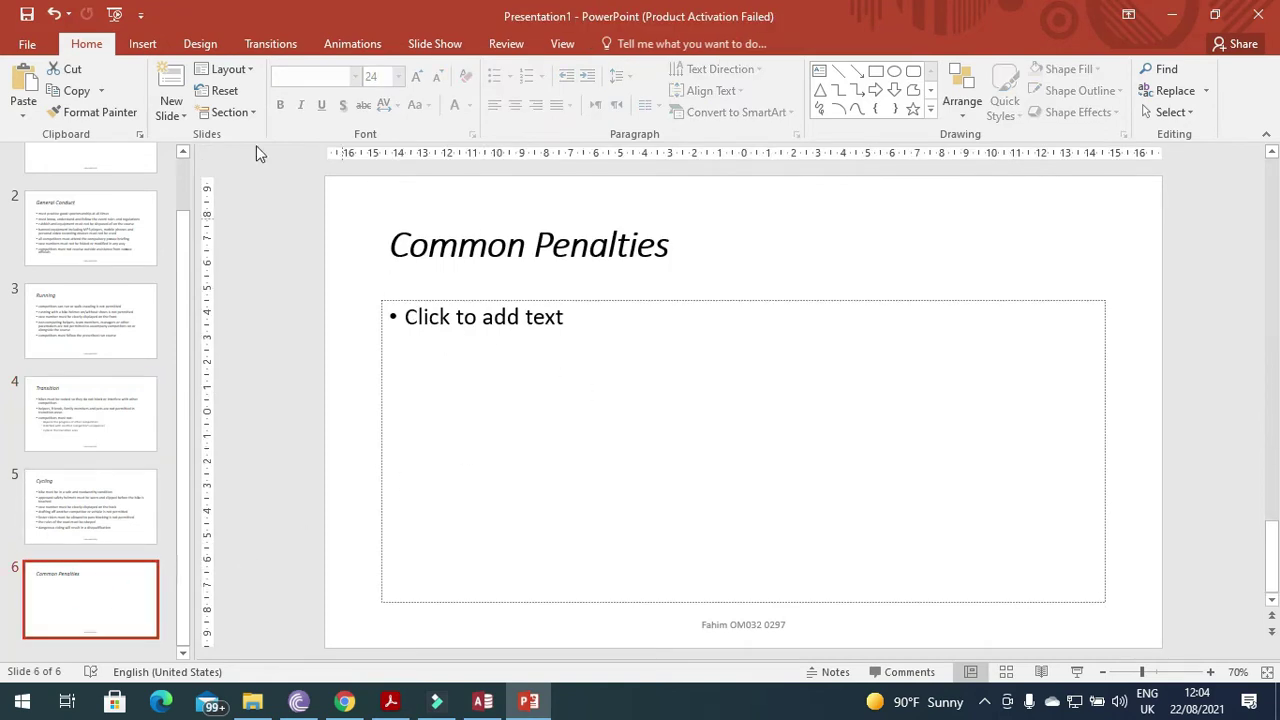
click(249, 70)
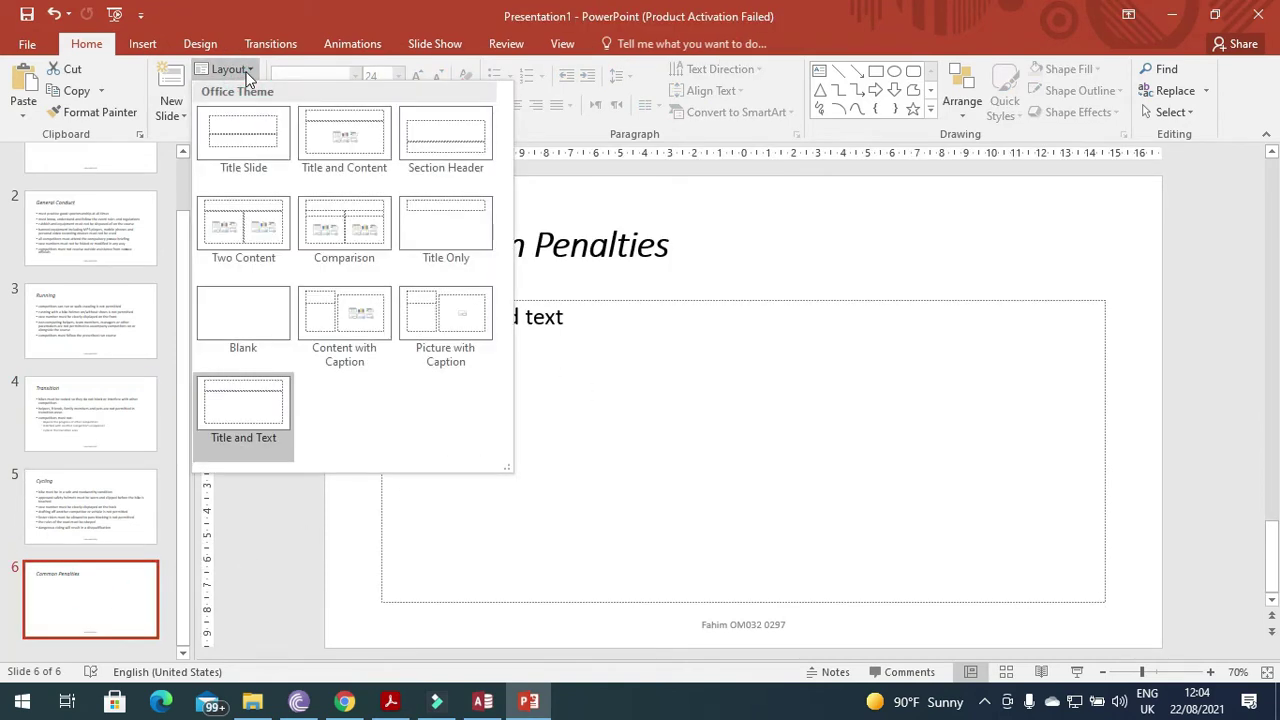
key(alt+Tab)
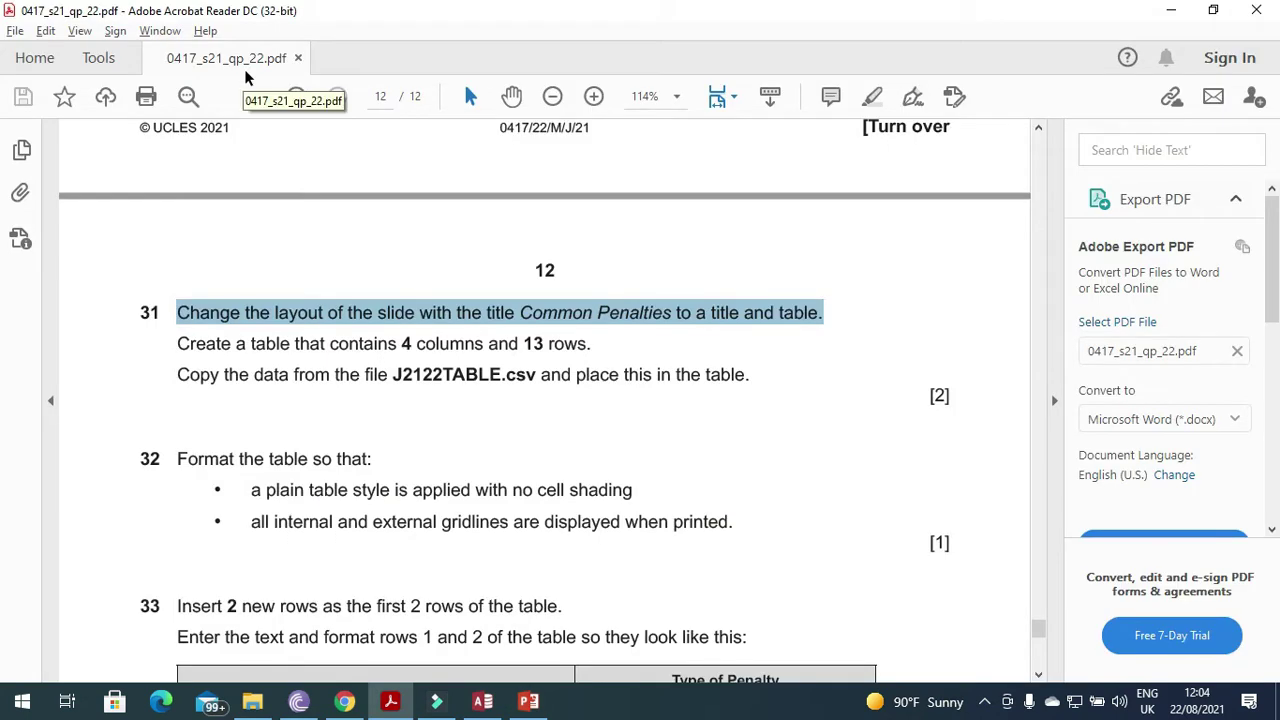
key(alt+Tab)
click(251, 72)
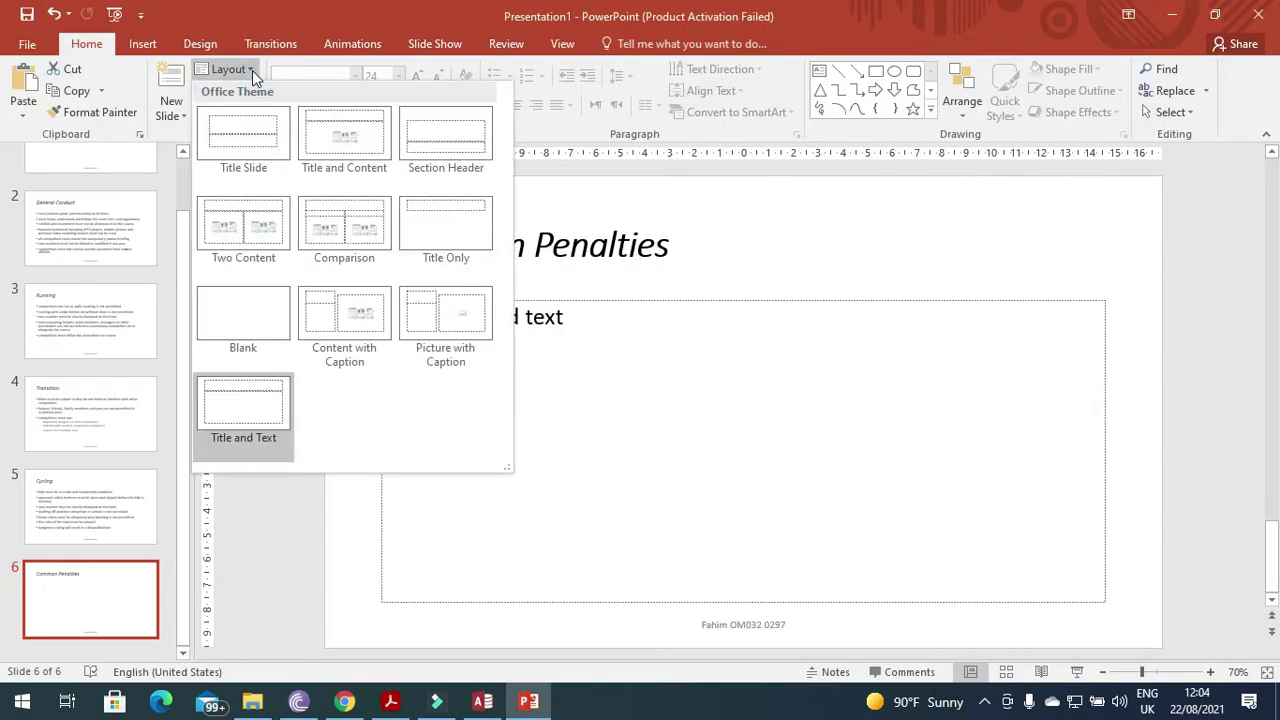
click(350, 135)
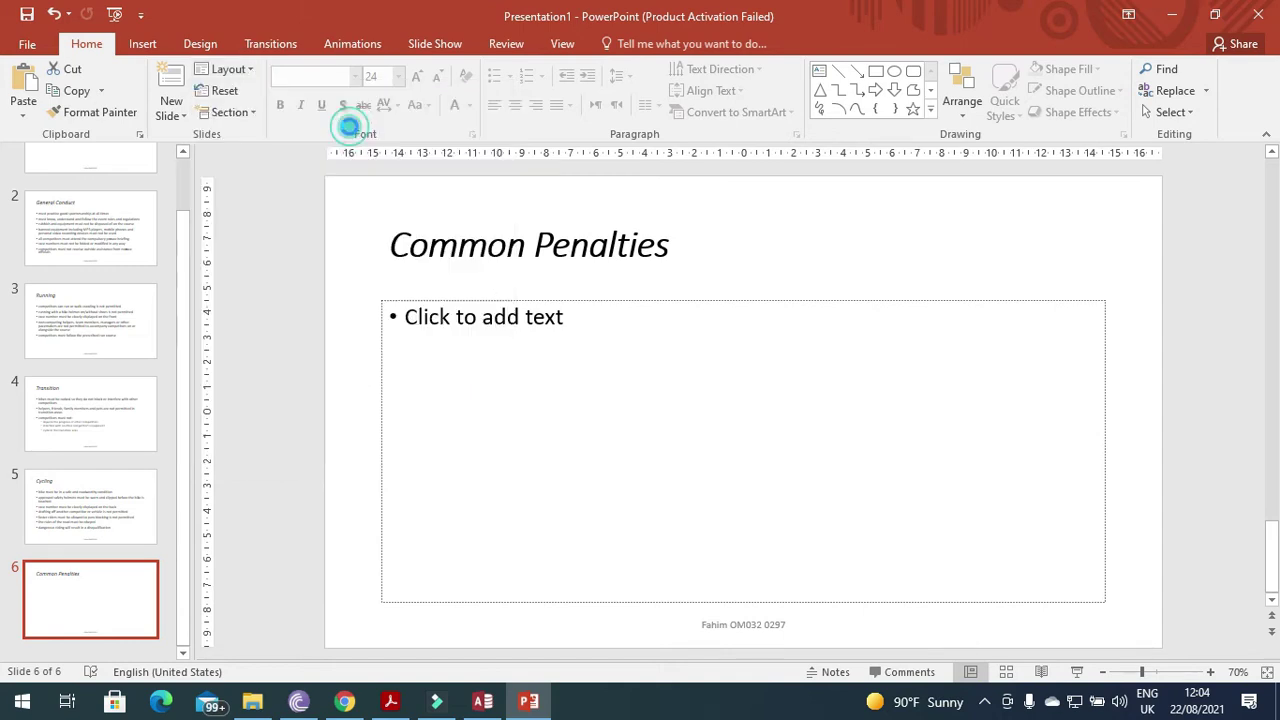
Insert a table with 4 columns and 13 rows on the Common Penalties slide, as question 31 requires.
key(alt+Tab)
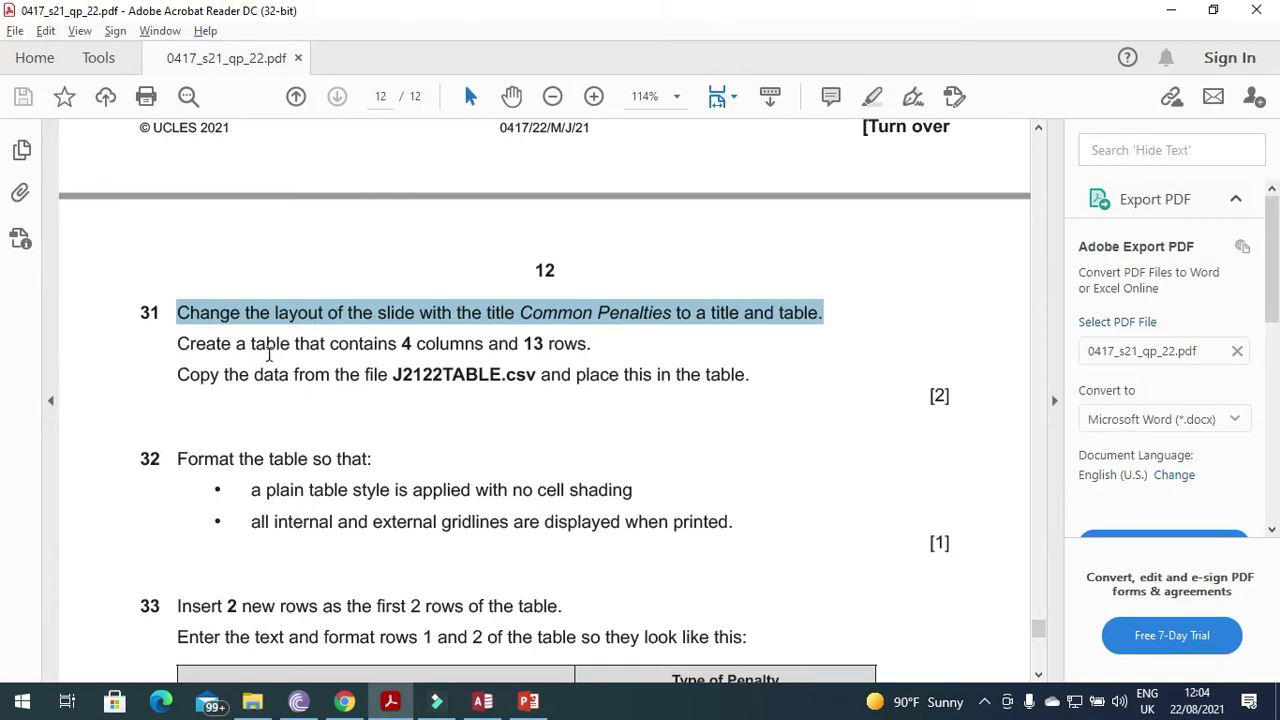
drag(176, 344, 596, 349)
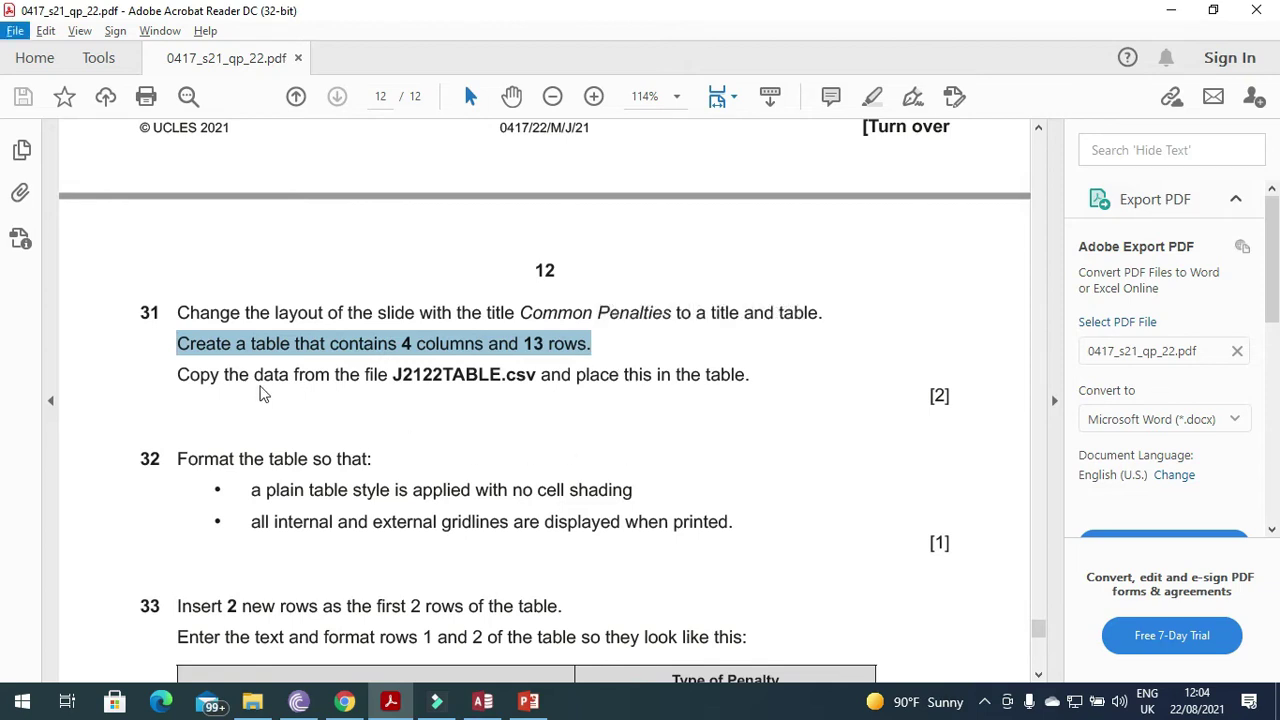
key(alt+Tab)
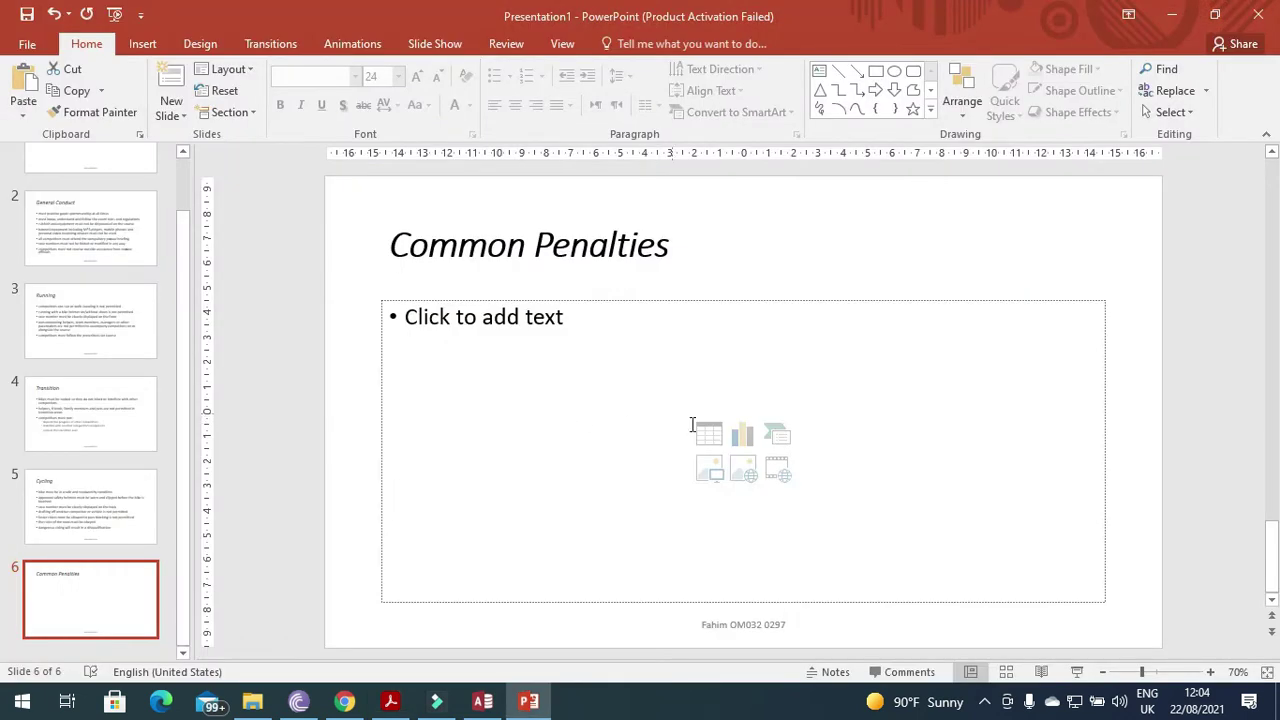
click(709, 436)
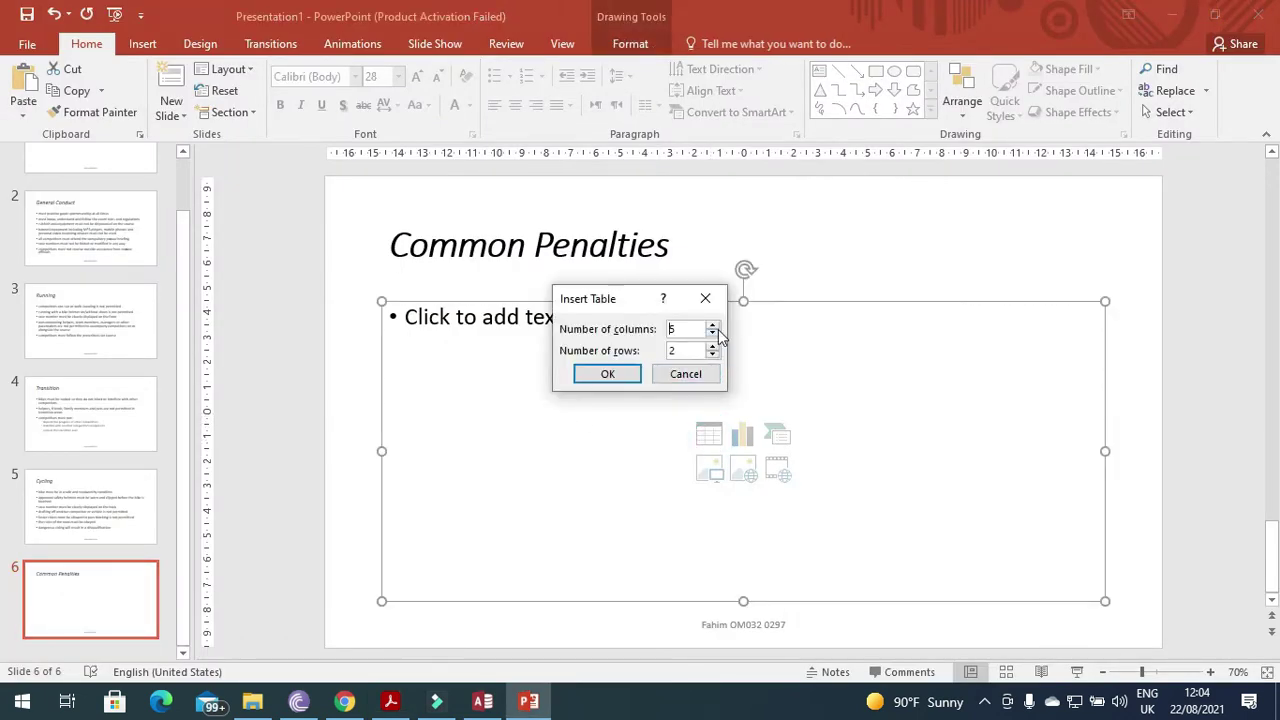
key(alt+Tab)
key(alt+Tab)
click(713, 334)
click(713, 347)
click(714, 348)
click(714, 348)
click(714, 348)
click(714, 348)
click(605, 374)
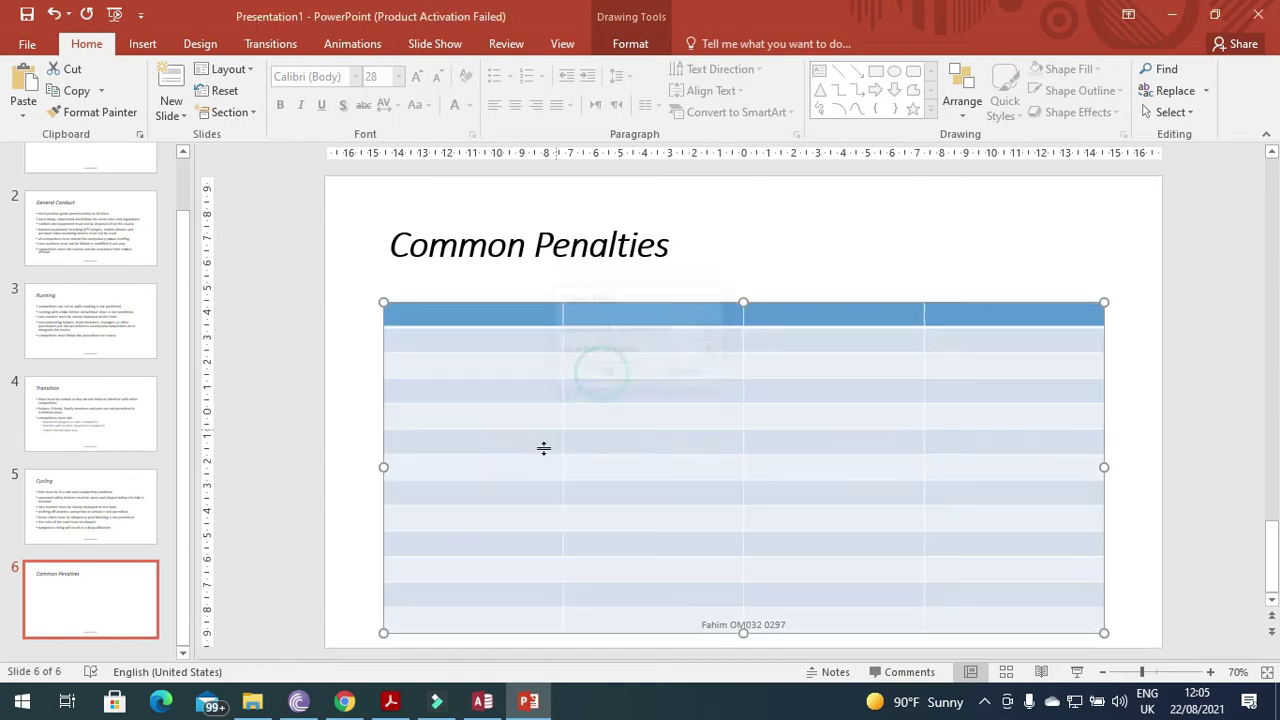
Open J2122TABLE.csv from the MJ 2021 22 folder in Excel and dismiss the activation wizard.
key(alt+Tab)
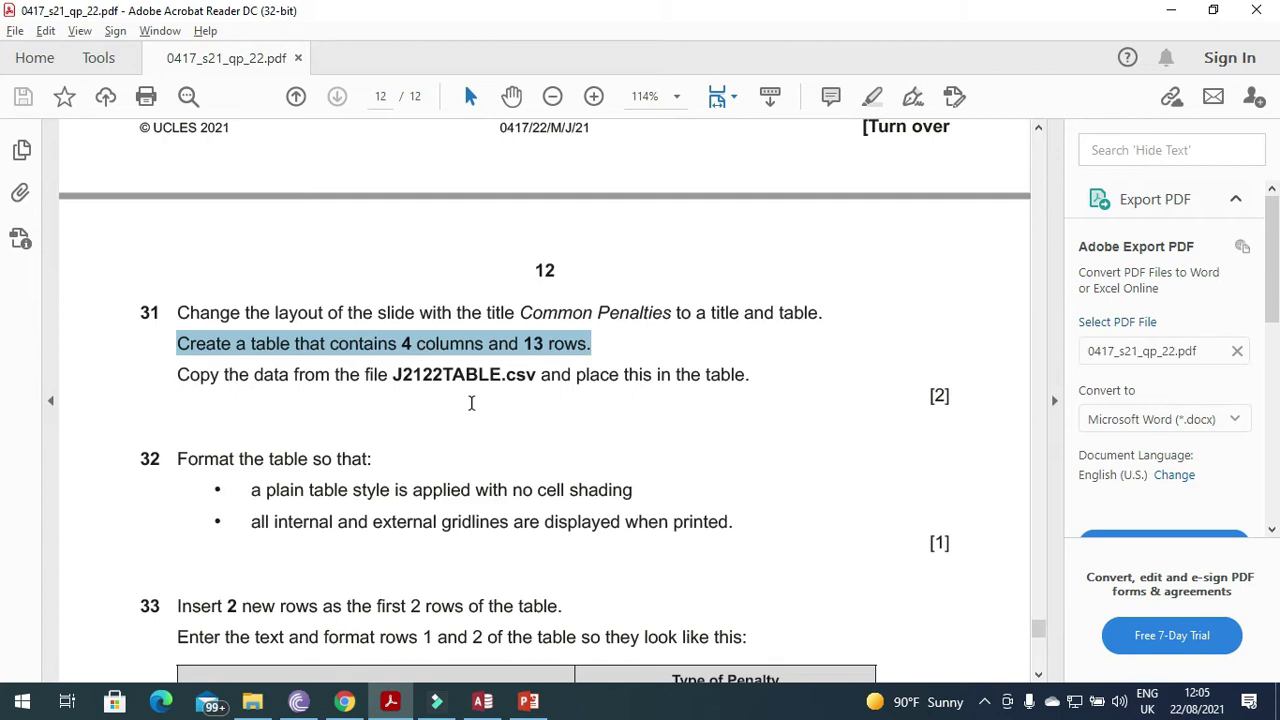
click(252, 701)
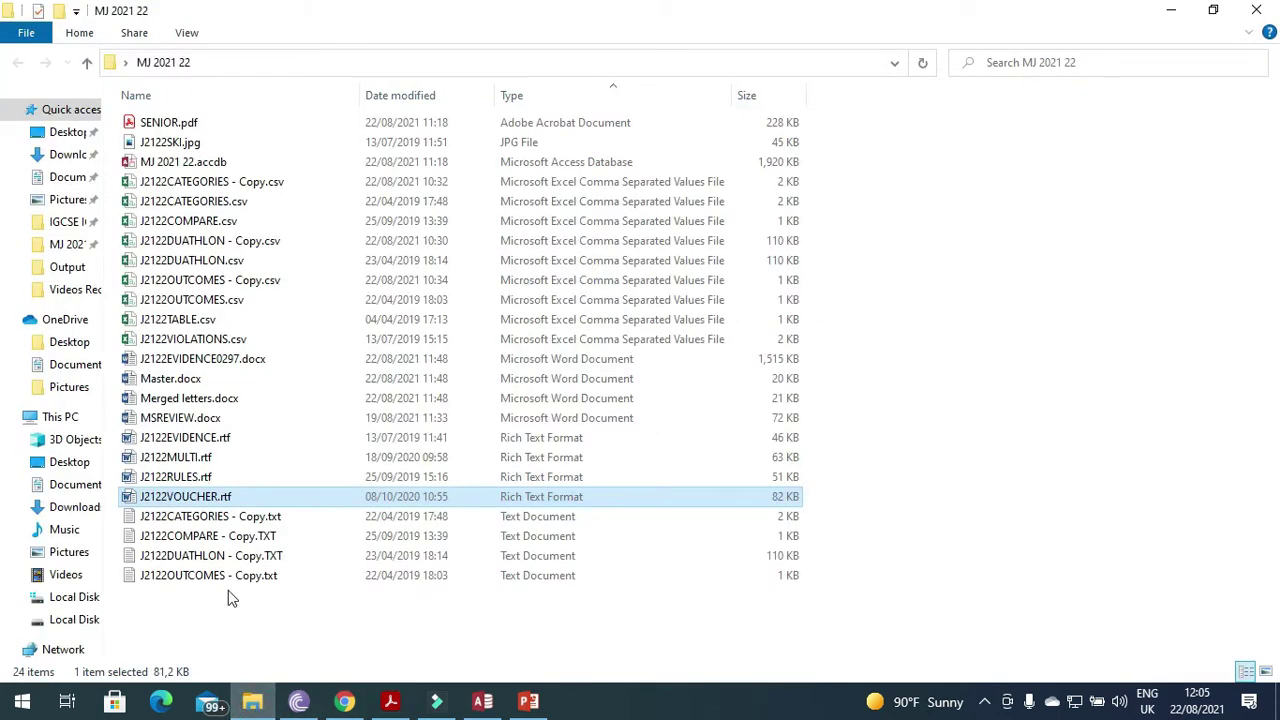
double_click(185, 321)
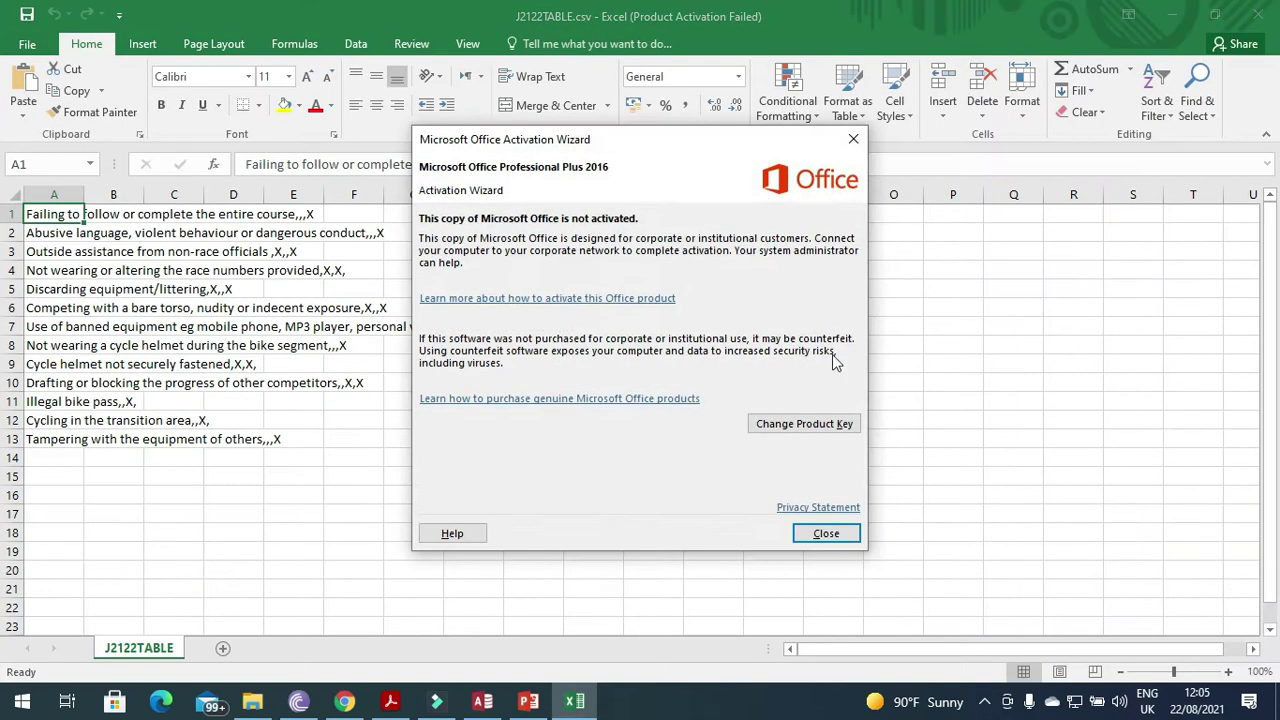
click(820, 540)
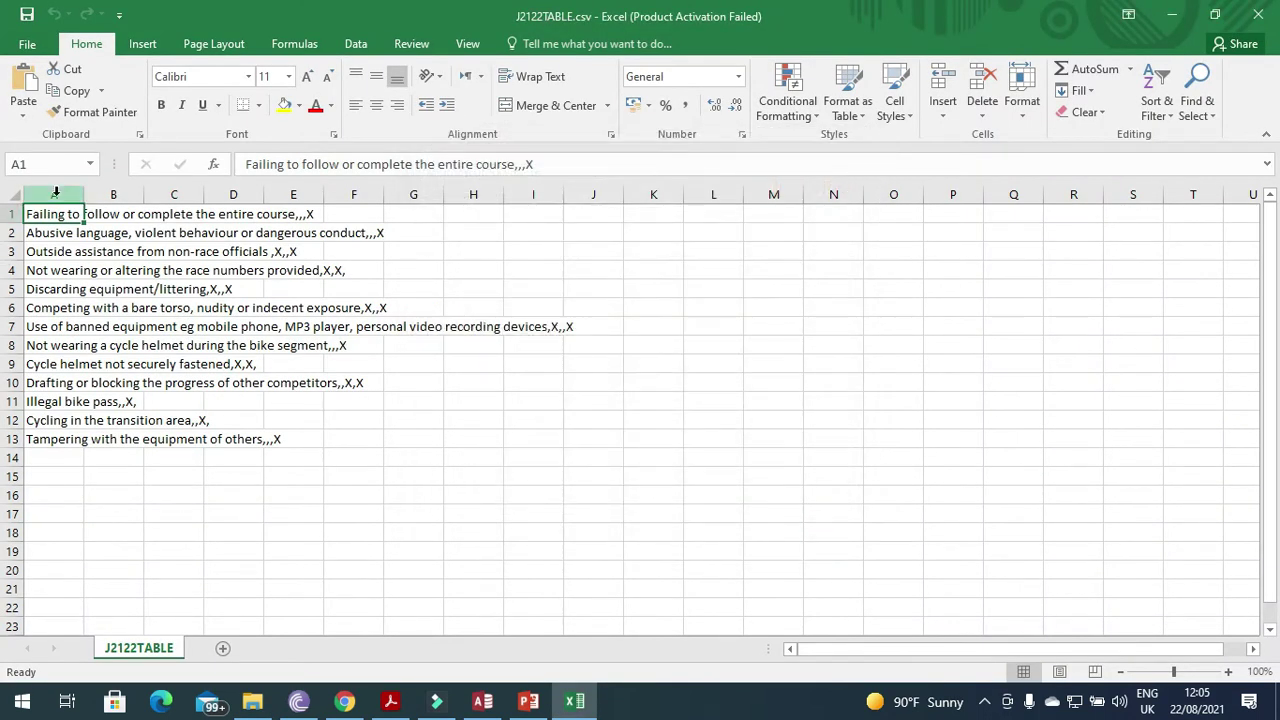
Split the text in column A into separate columns with Text to Columns, adding comma as a delimiter.
click(56, 195)
right_click(56, 195)
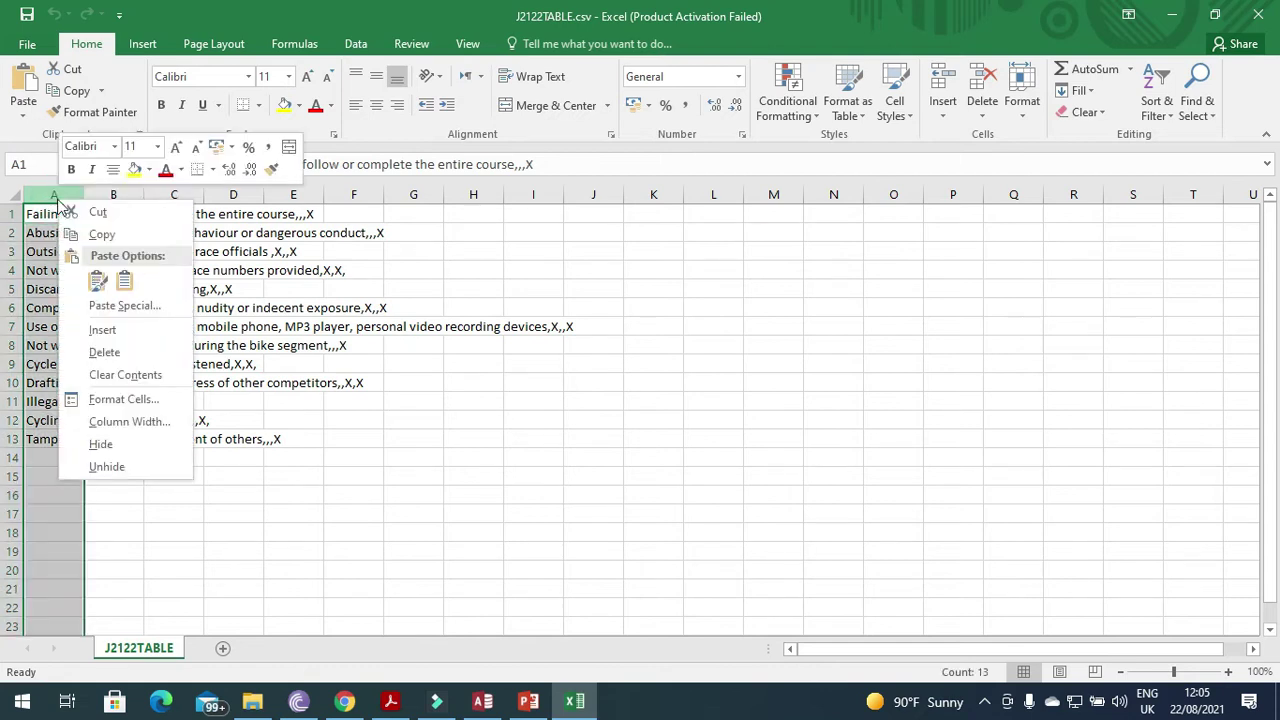
click(357, 46)
click(749, 100)
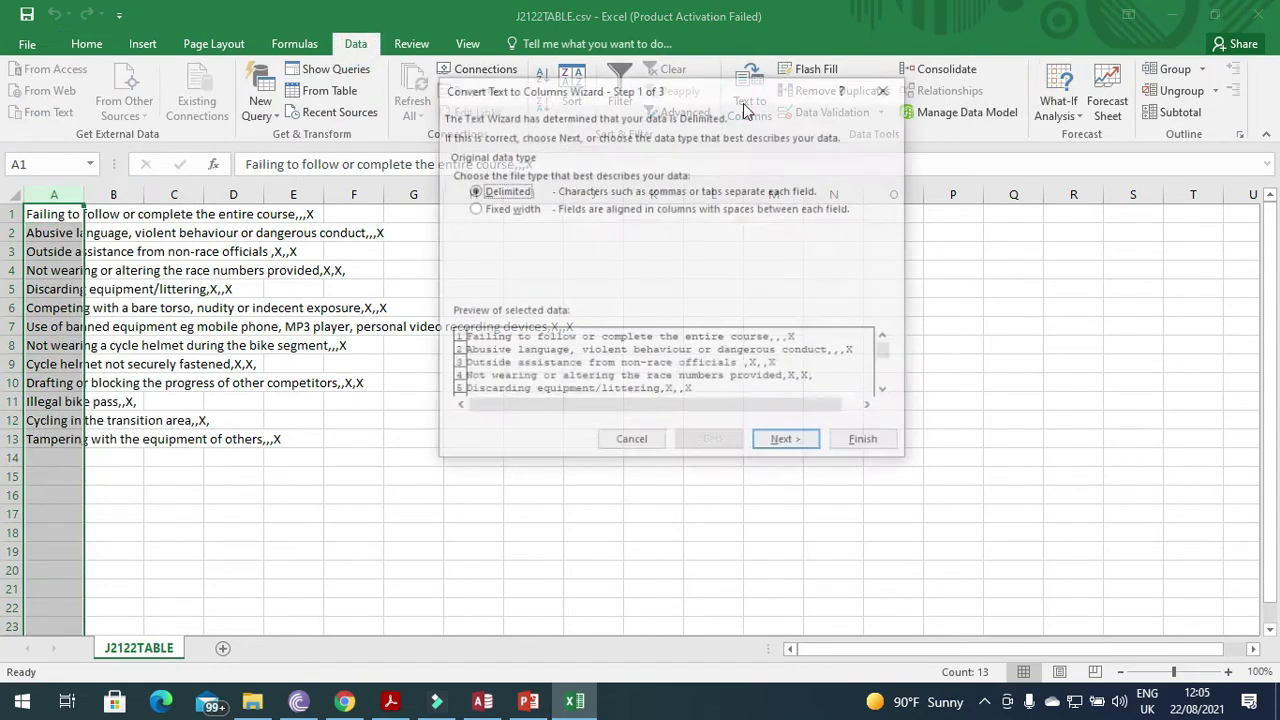
click(784, 442)
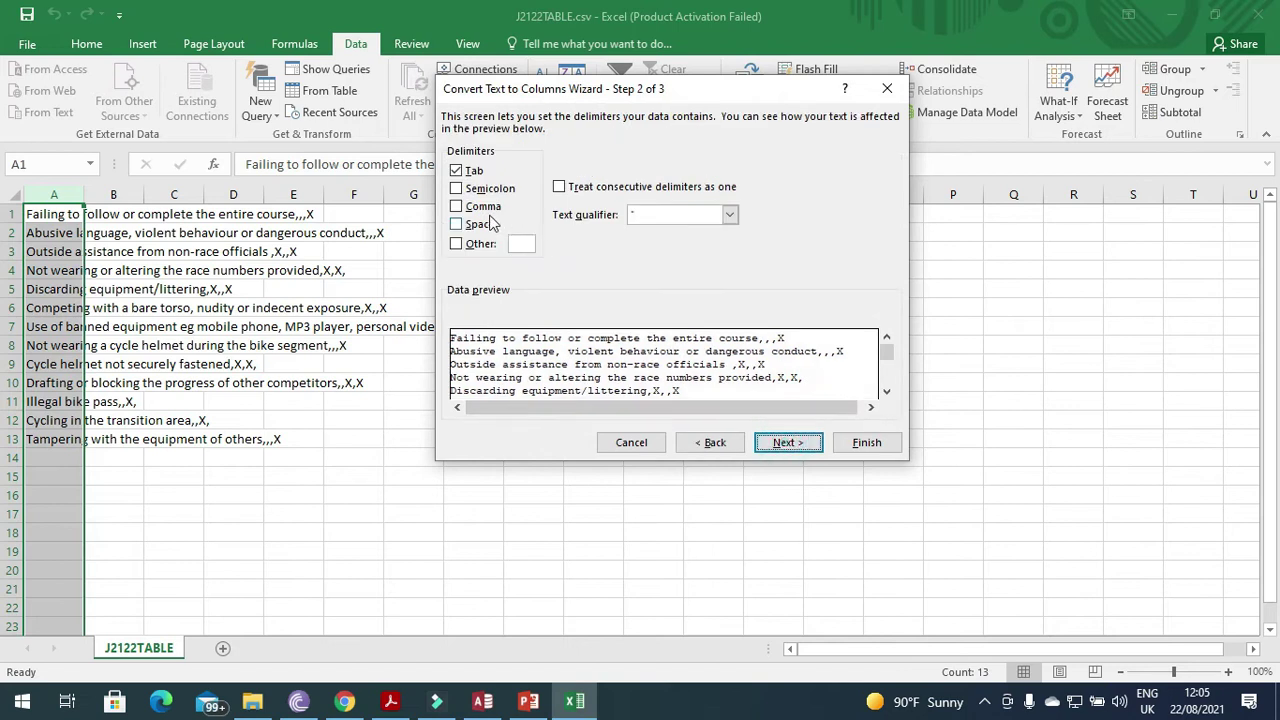
click(490, 212)
click(786, 443)
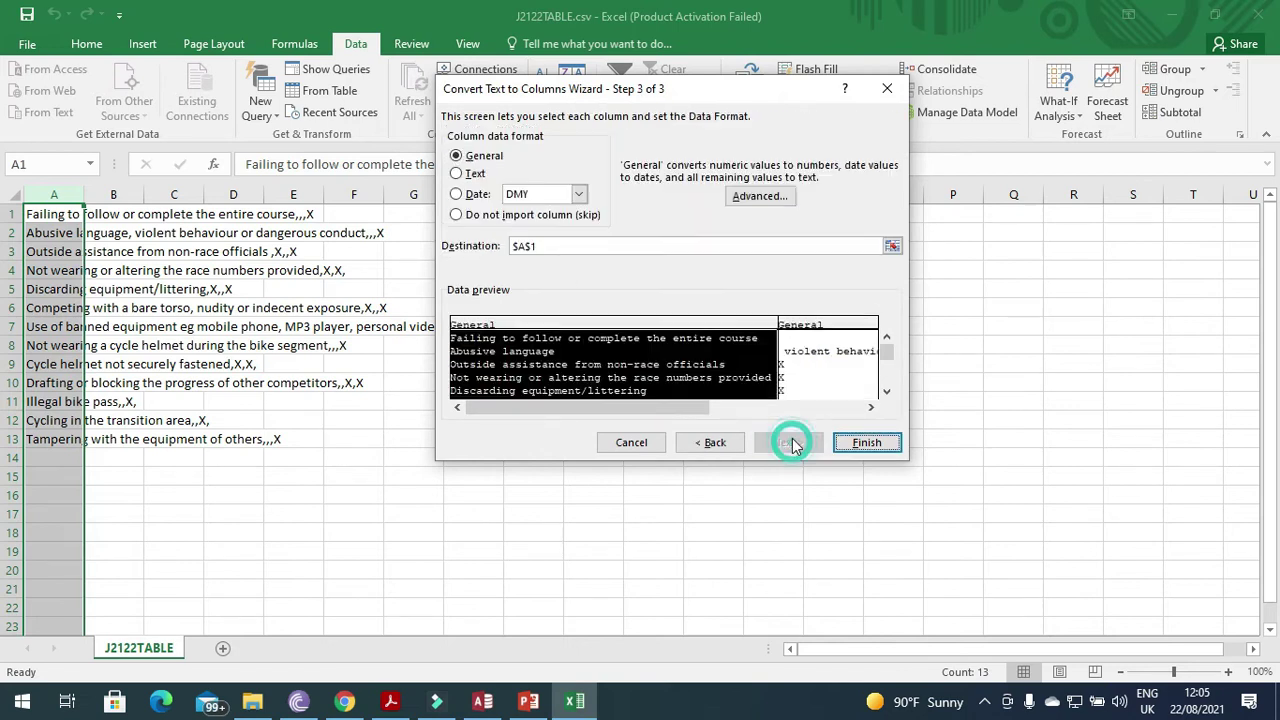
click(867, 444)
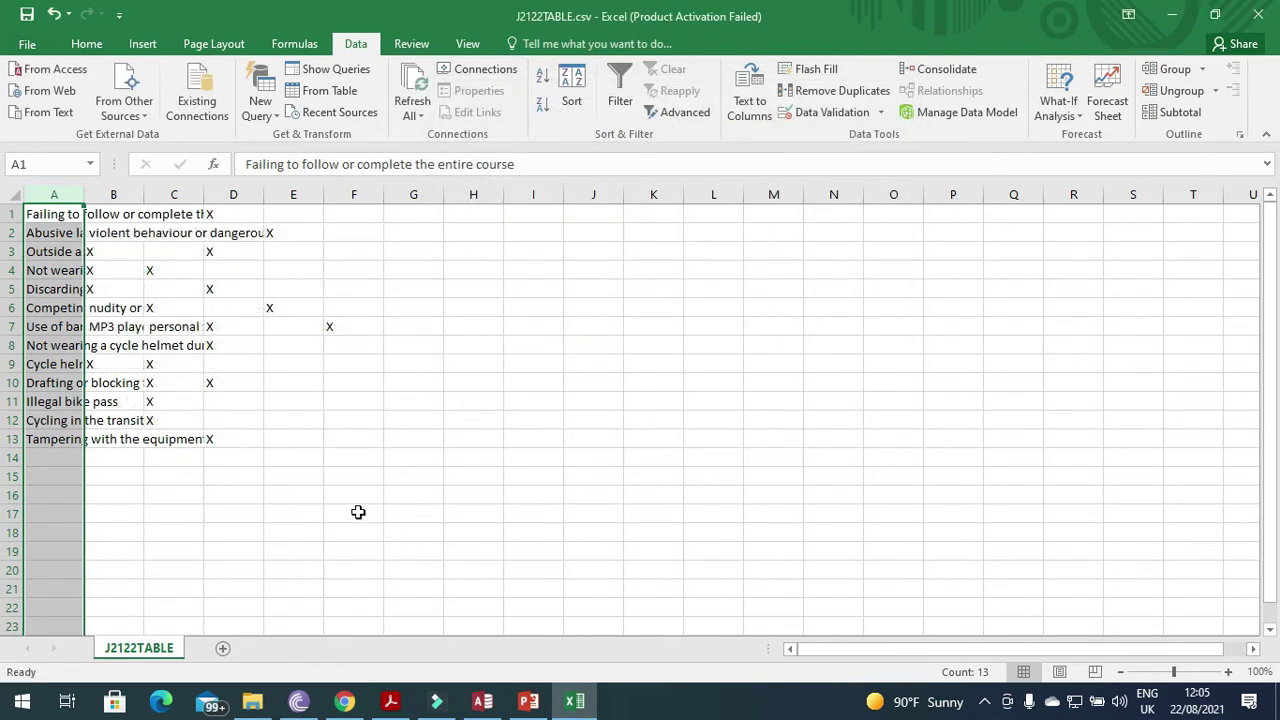
Auto-fit the widths of columns A to F to their contents.
double_click(84, 194)
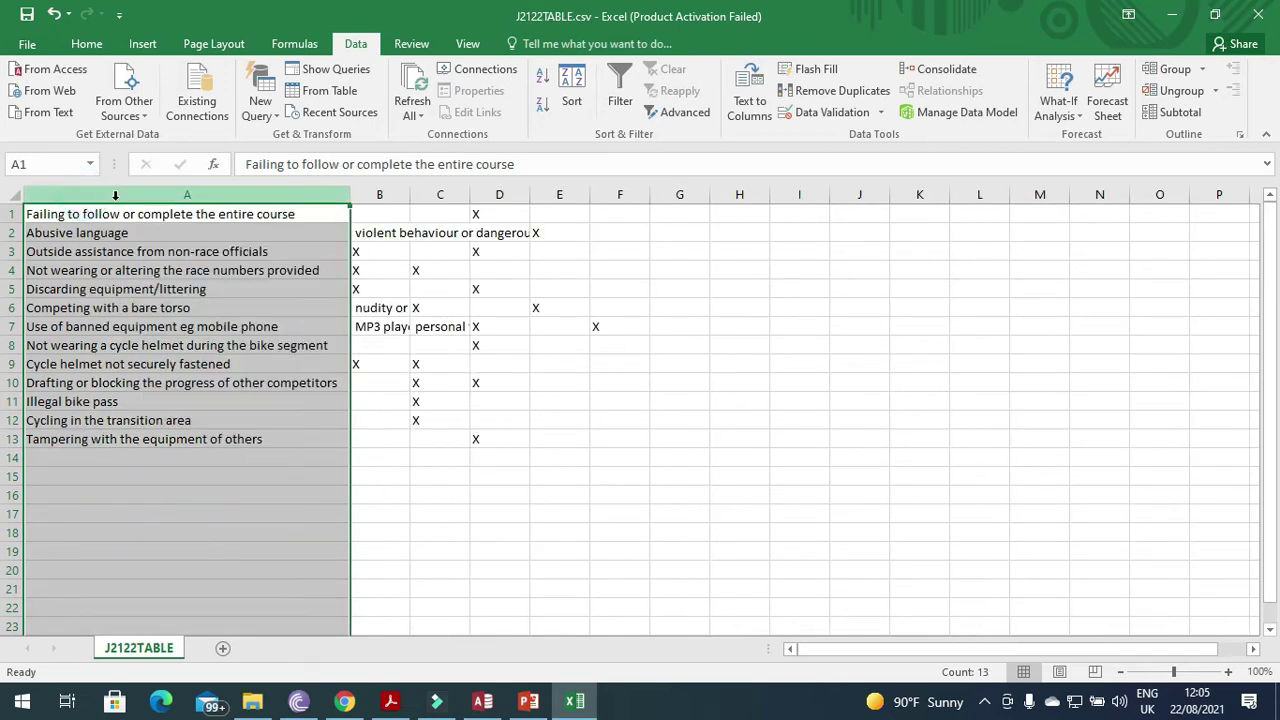
double_click(410, 195)
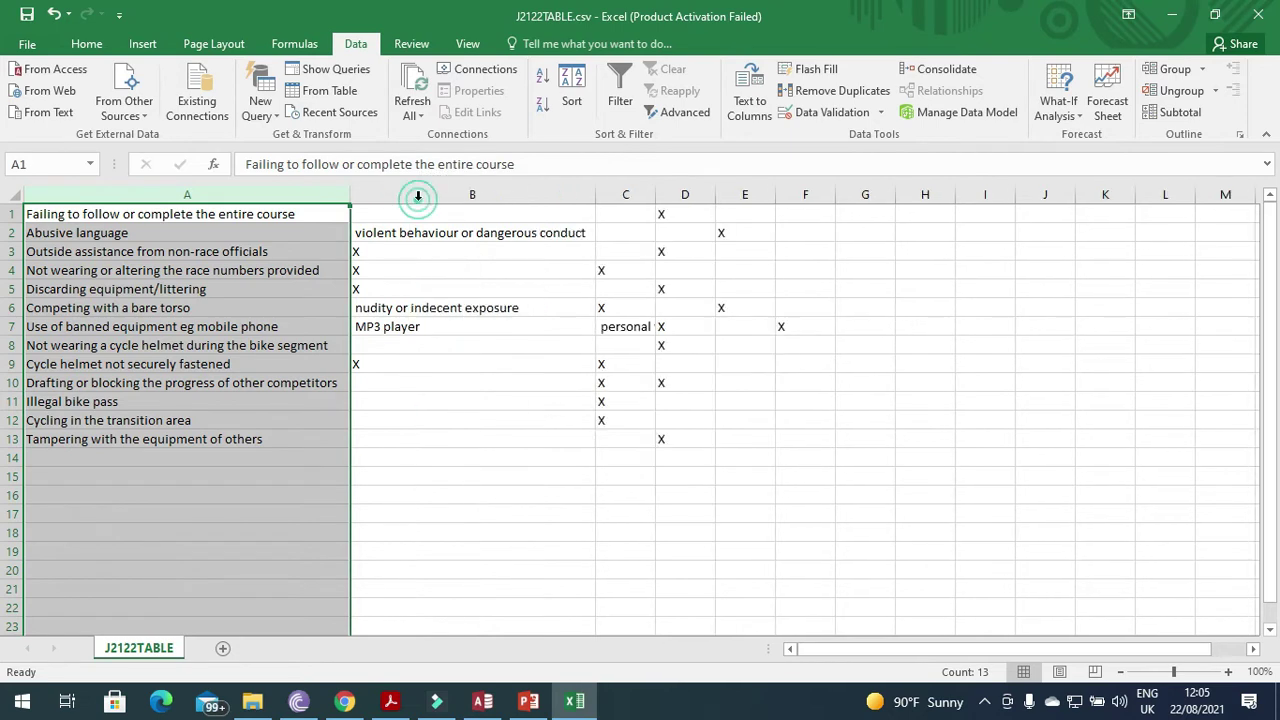
click(630, 195)
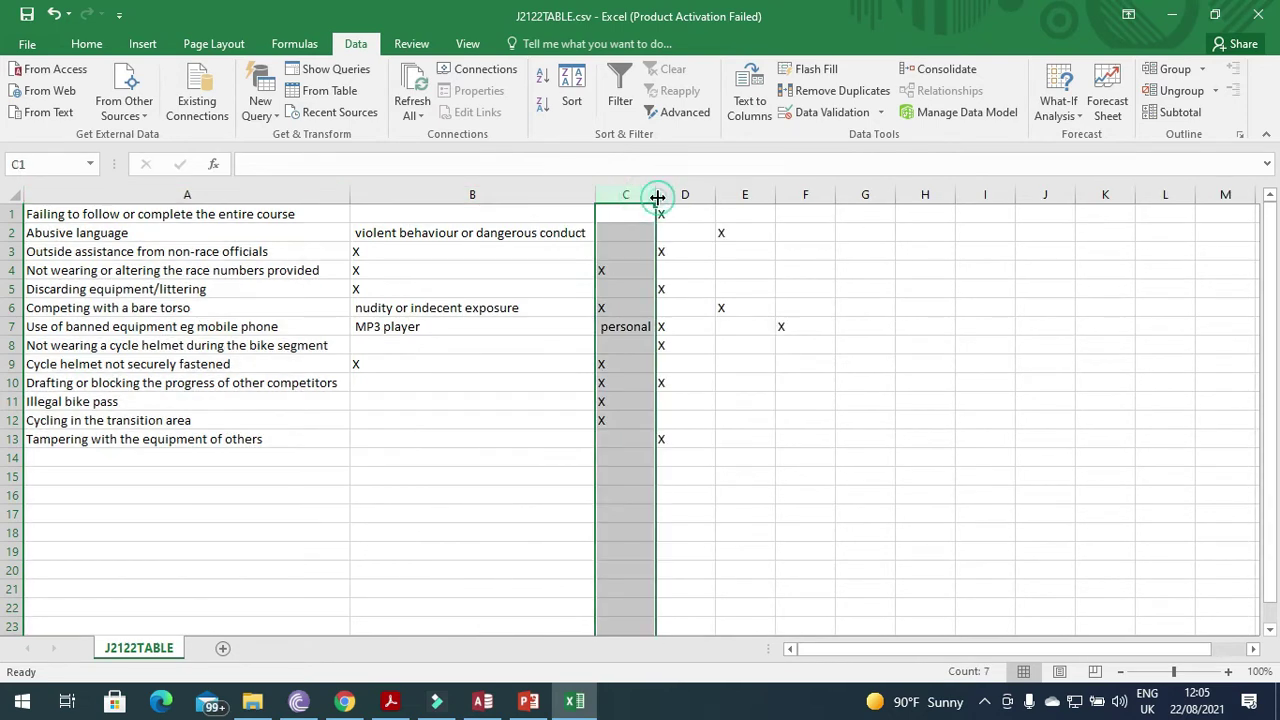
double_click(656, 195)
double_click(860, 195)
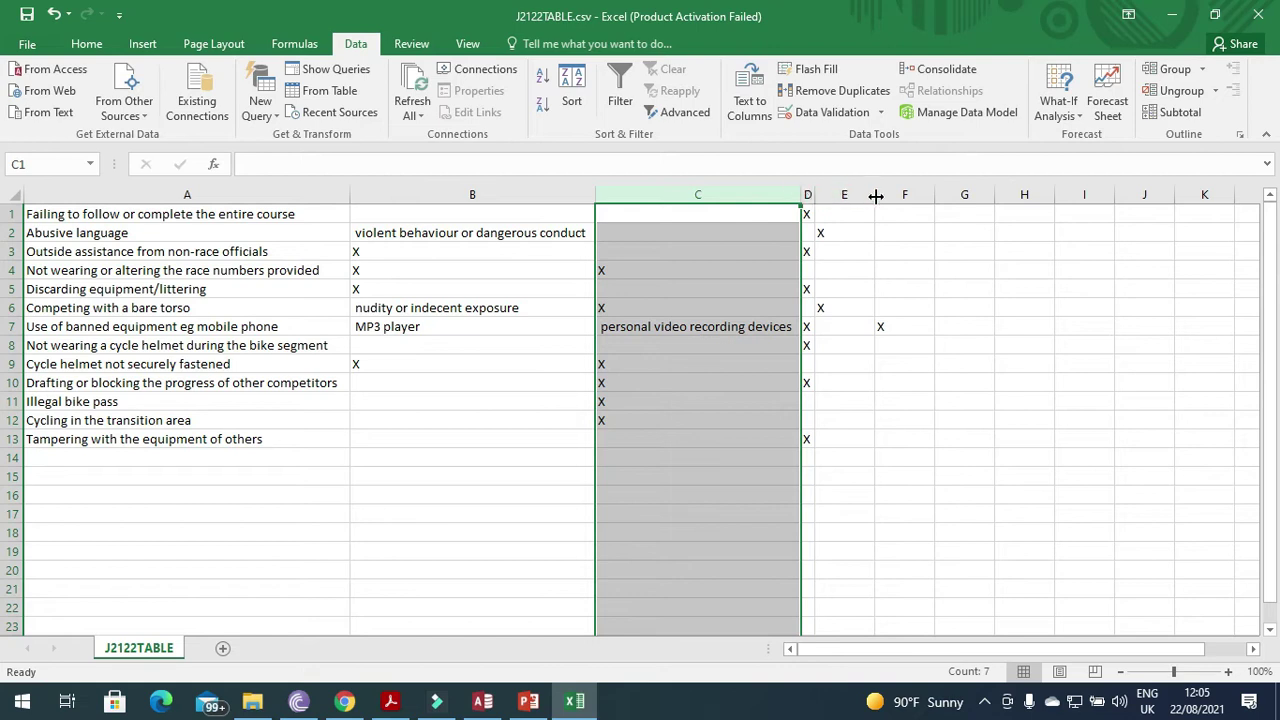
double_click(875, 195)
double_click(887, 195)
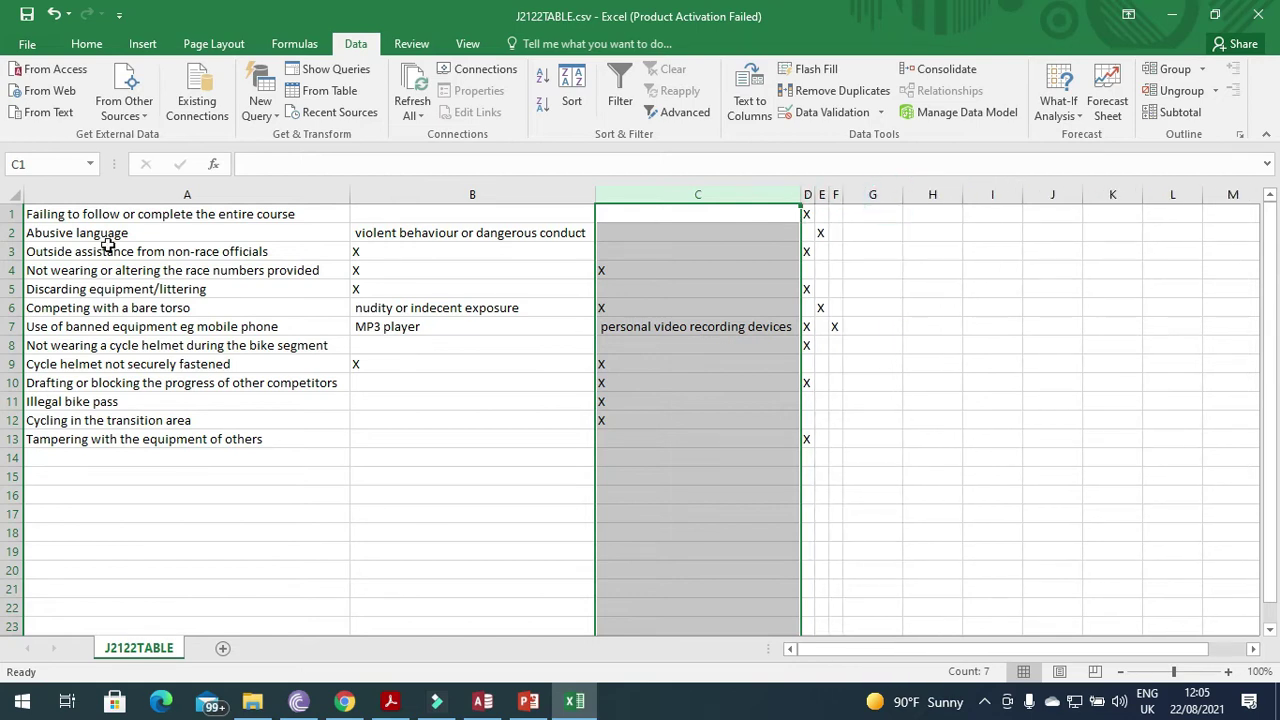
Close J2122TABLE.csv without saving the changes and return to the MJ 2021 22 folder.
click(155, 230)
click(412, 250)
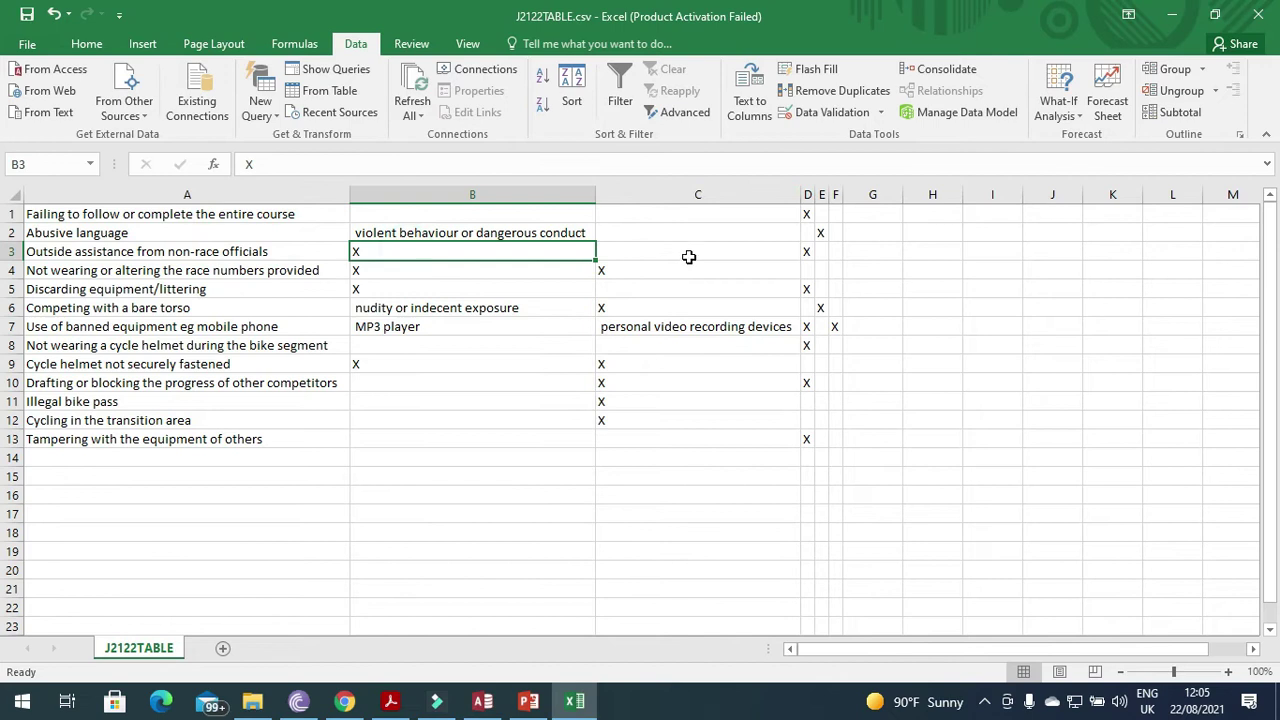
click(694, 246)
click(809, 233)
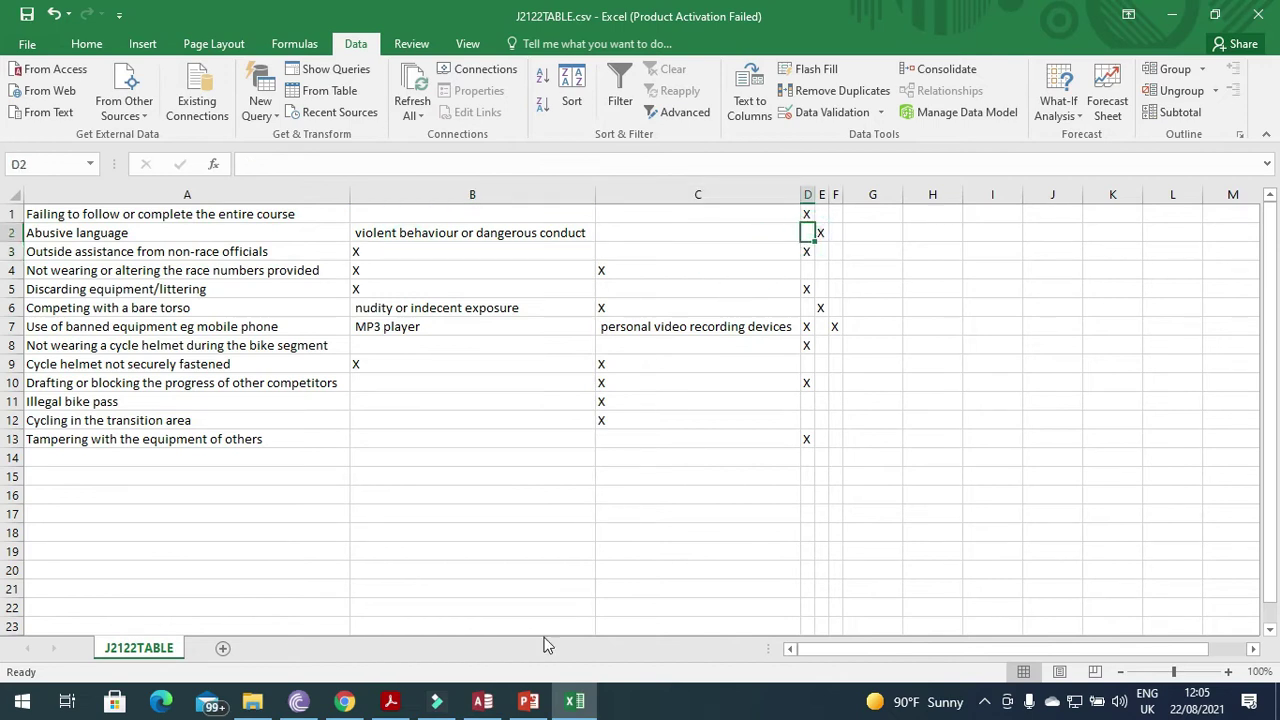
key(alt+Tab)
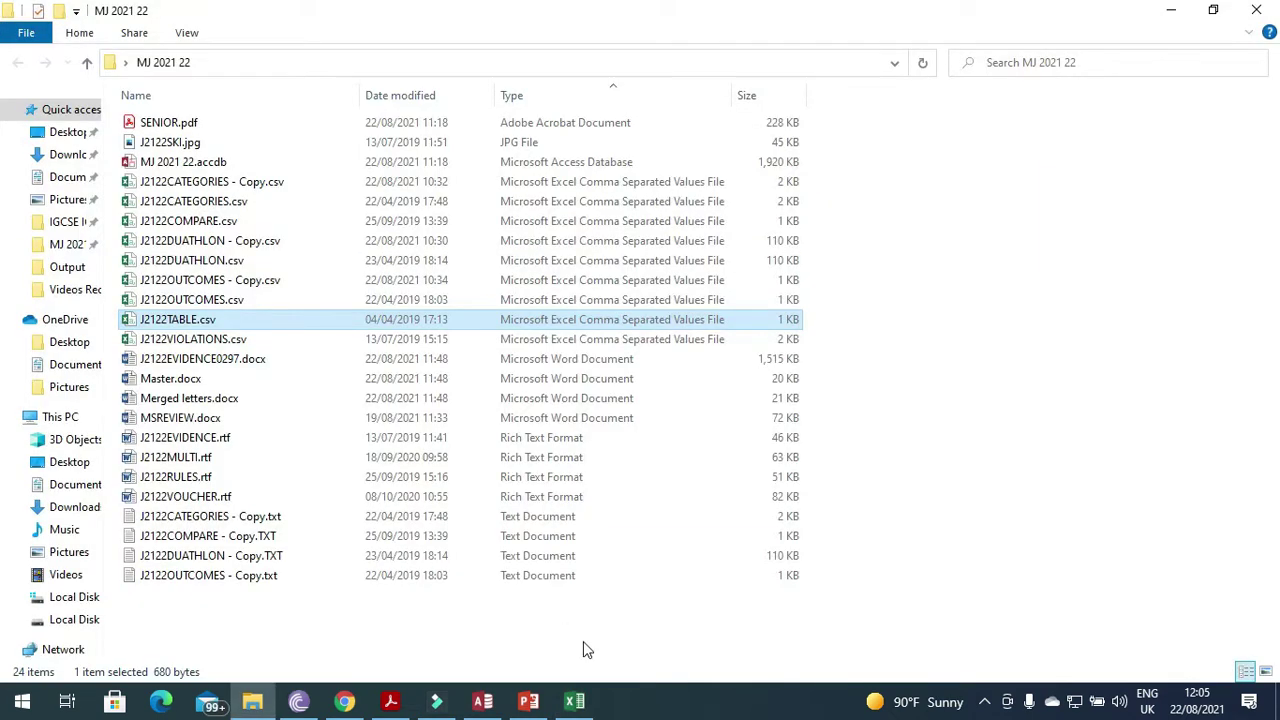
click(252, 703)
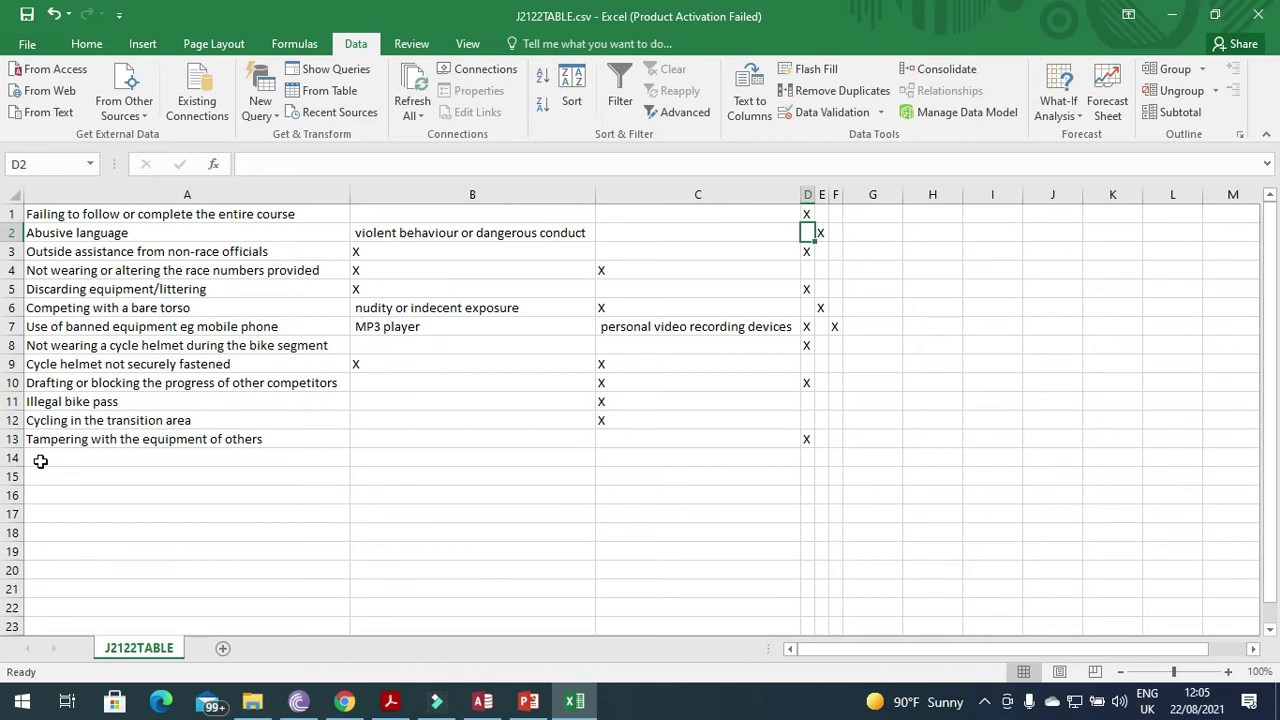
key(alt+F4)
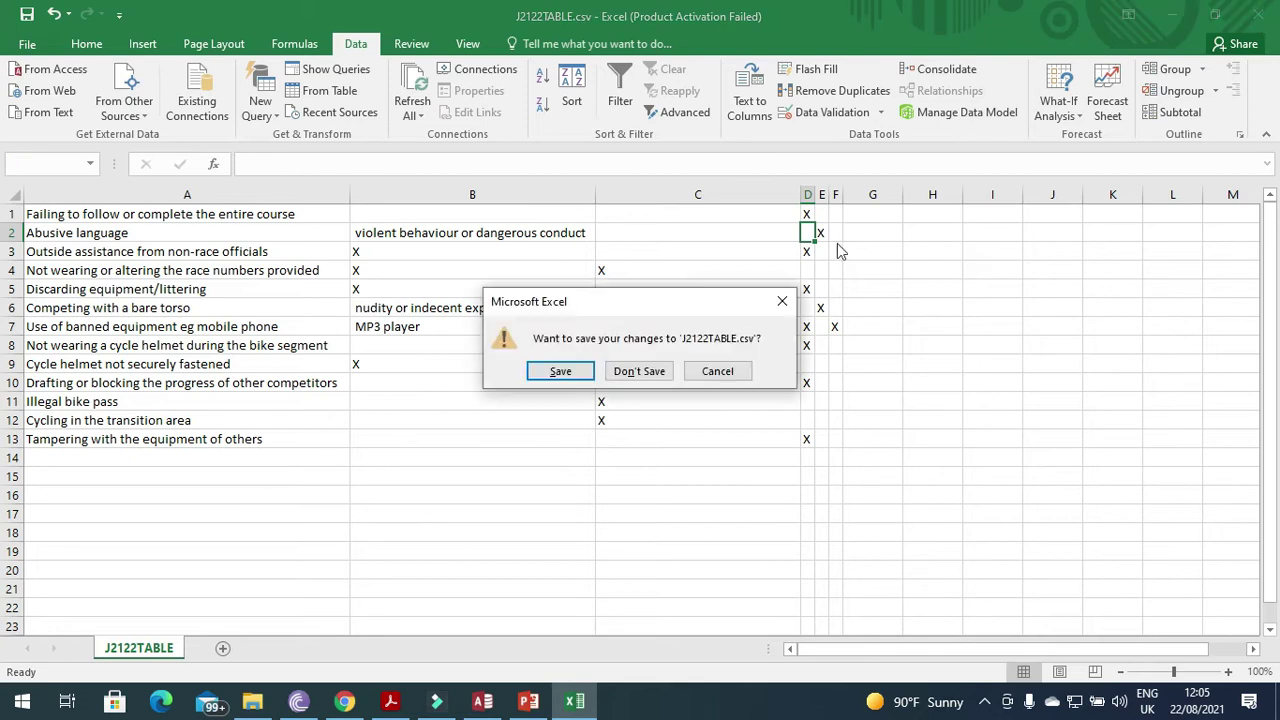
click(663, 372)
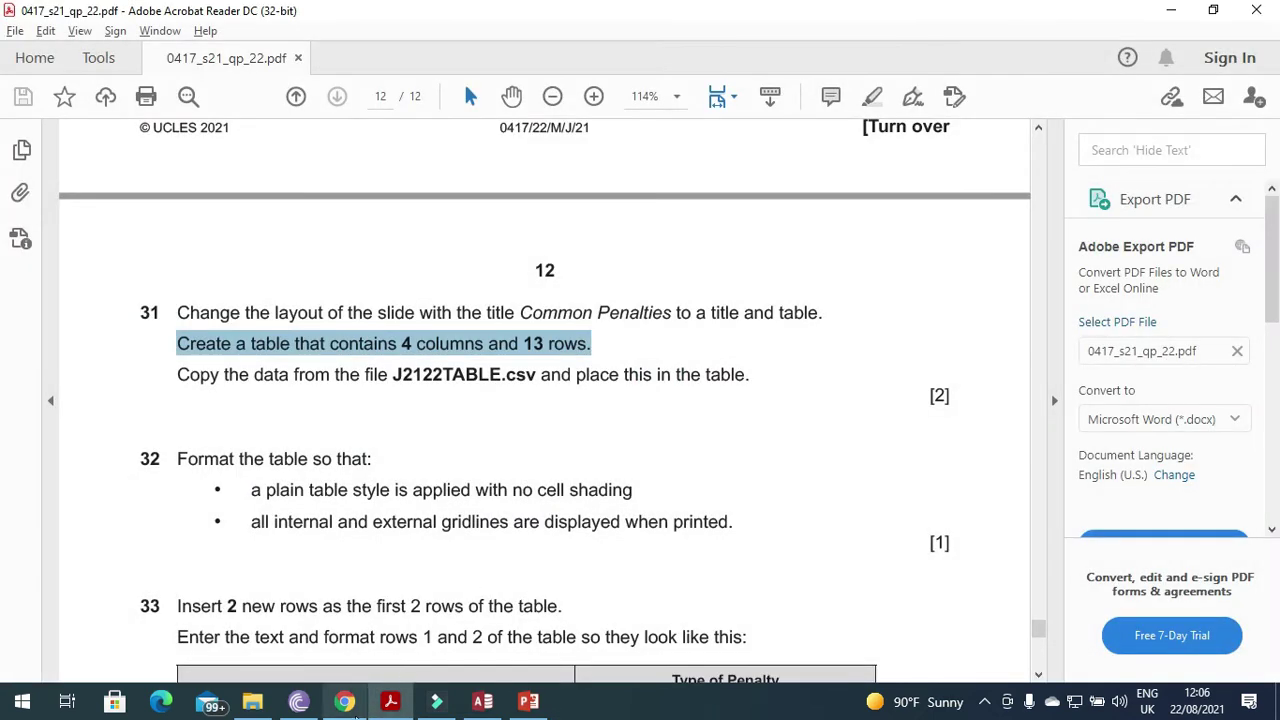
click(258, 702)
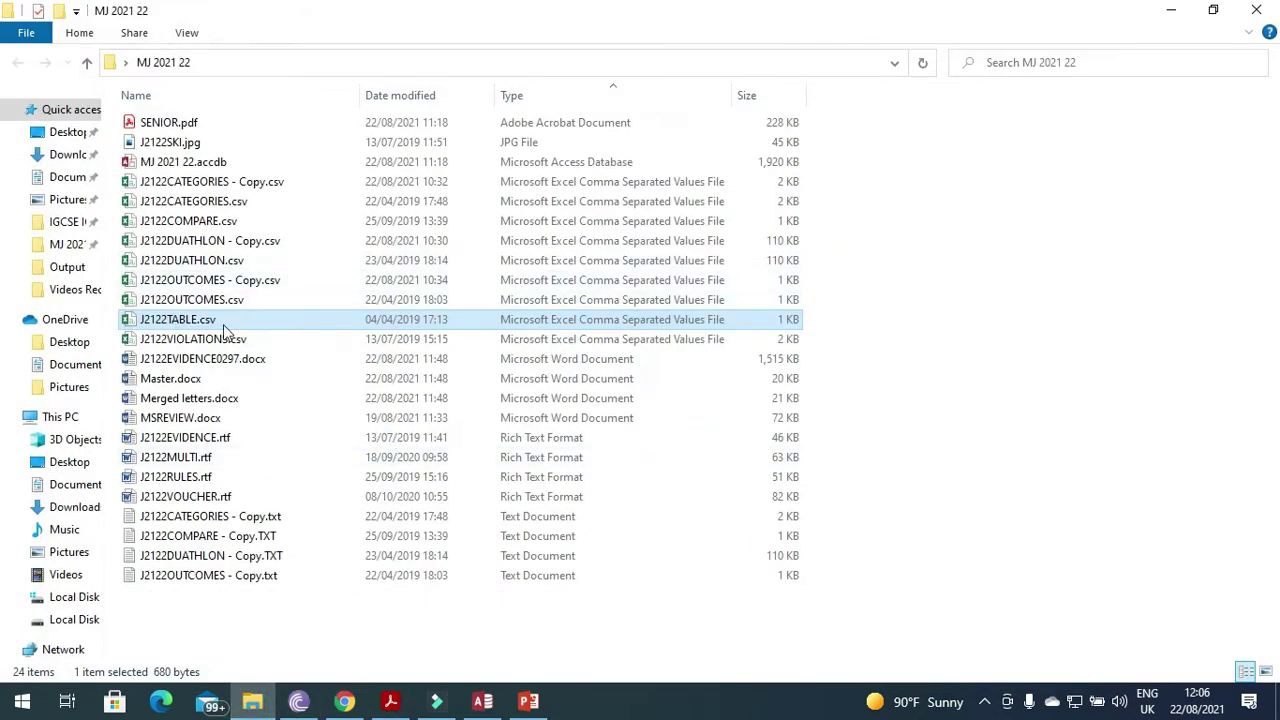
right_click(224, 320)
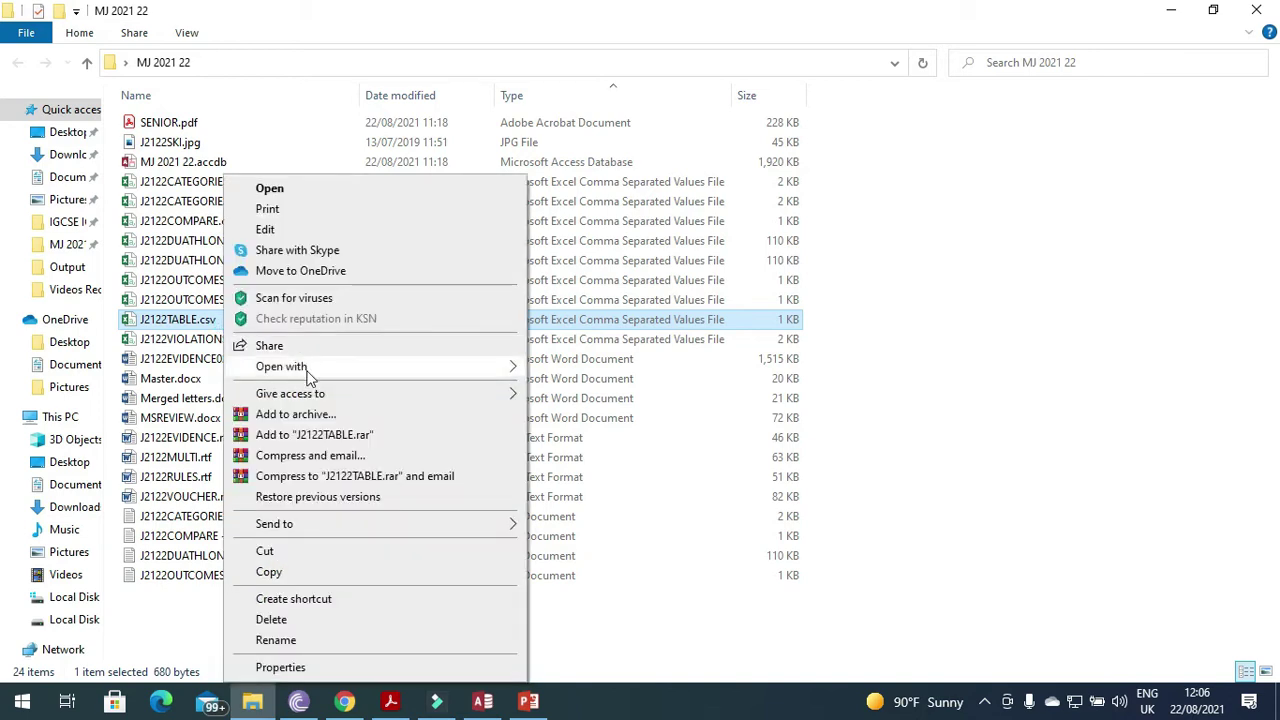
click(285, 640)
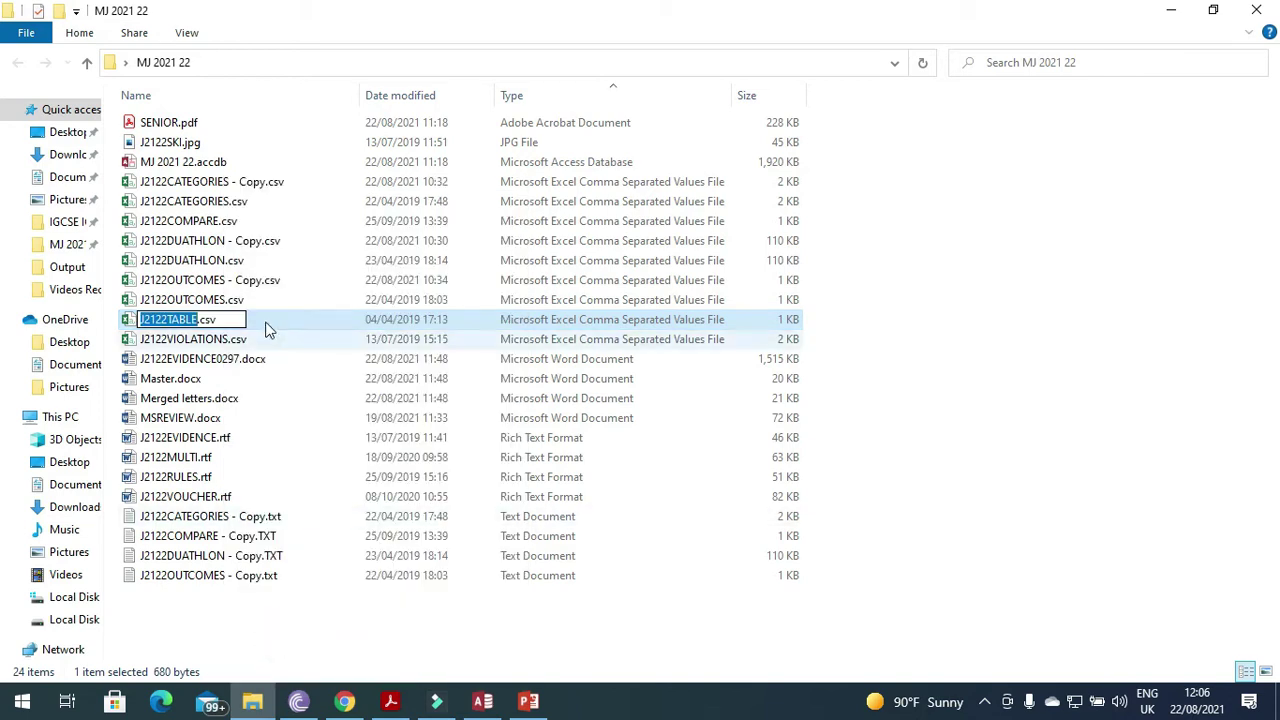
click(306, 354)
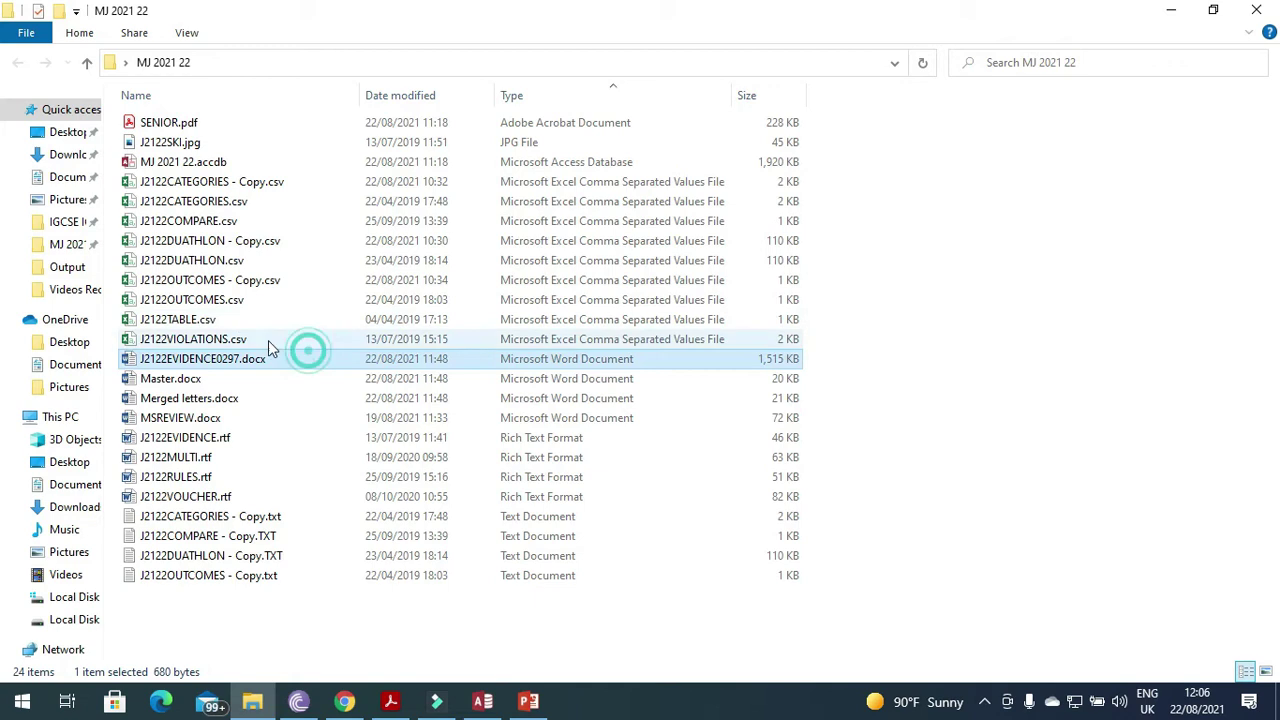
Make a copy of J2122TABLE.csv in the MJ 2021 22 folder.
right_click(222, 320)
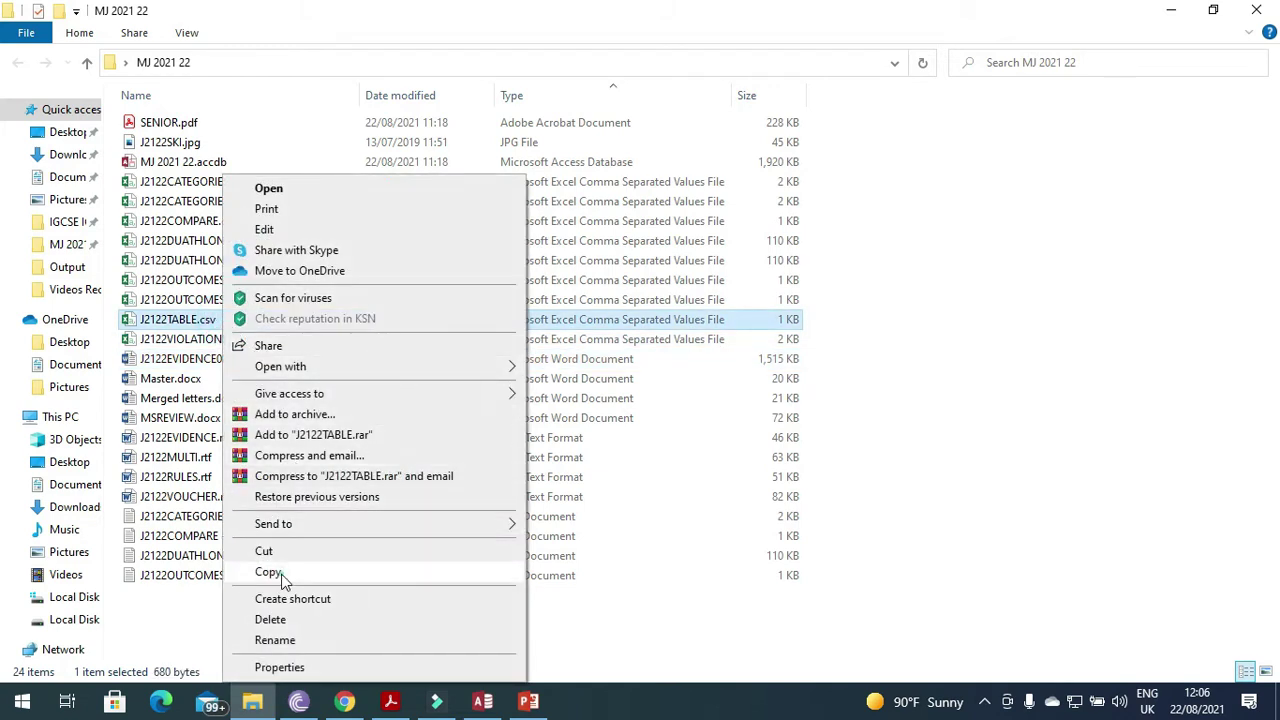
click(280, 573)
right_click(304, 528)
click(352, 378)
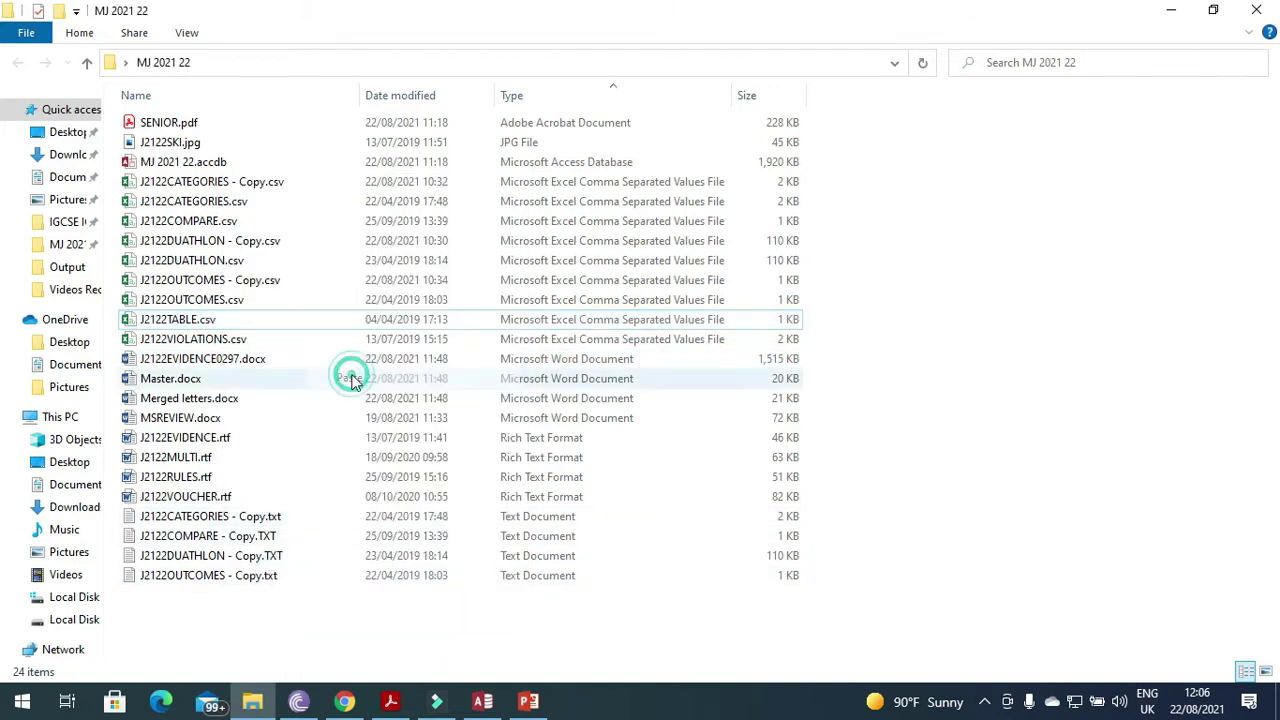
Rename the copied file to J2122TABLE - Copy.TXT and accept the change of file extension.
click(266, 320)
right_click(266, 320)
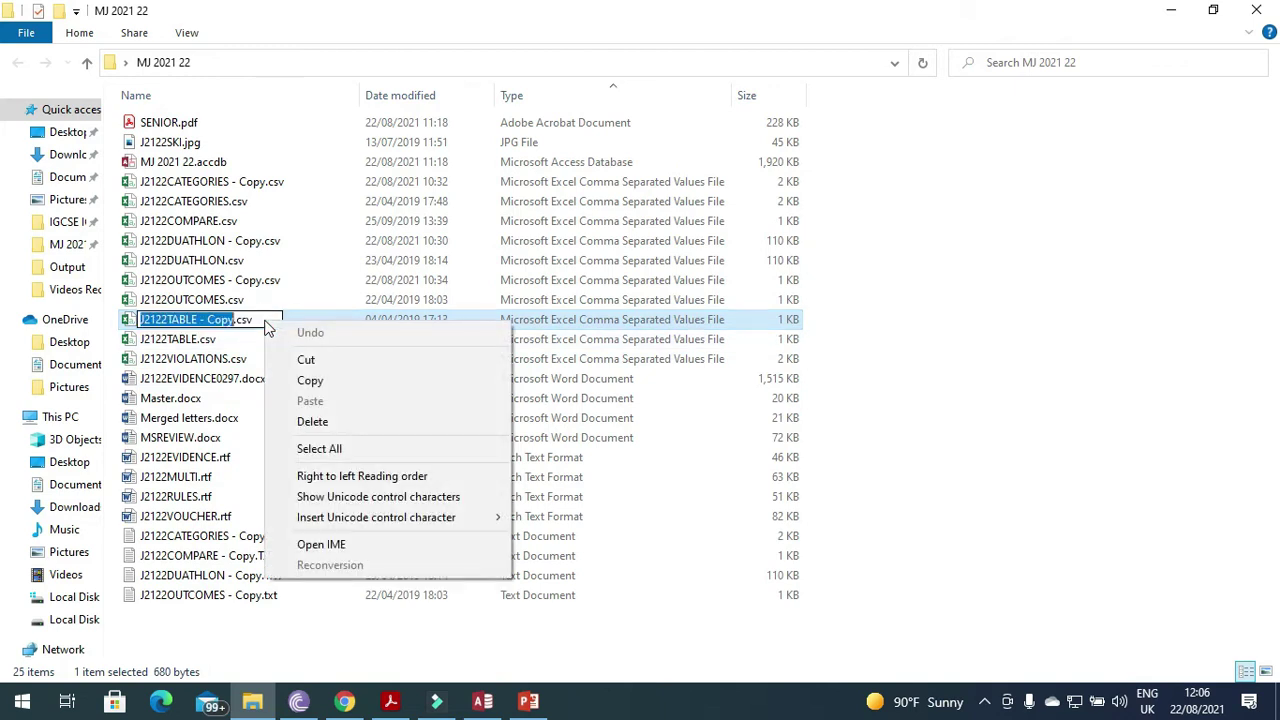
click(253, 320)
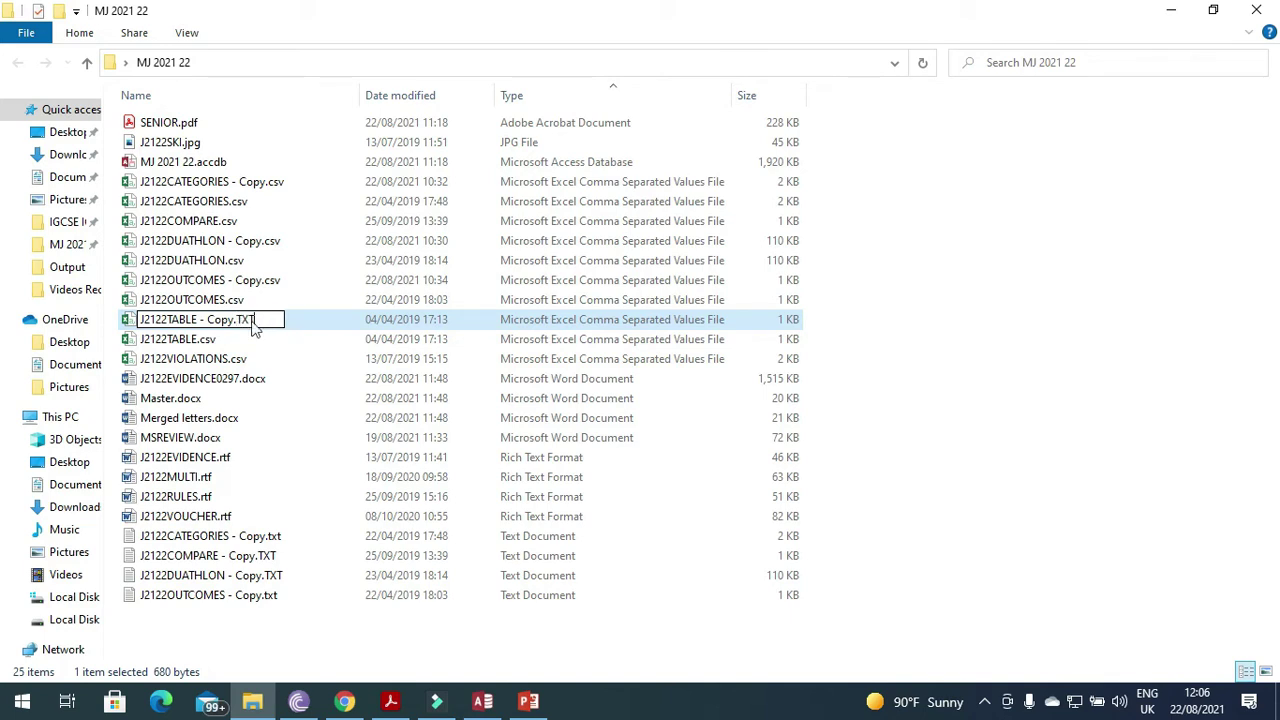
text(TXT)
key(Return)
click(743, 365)
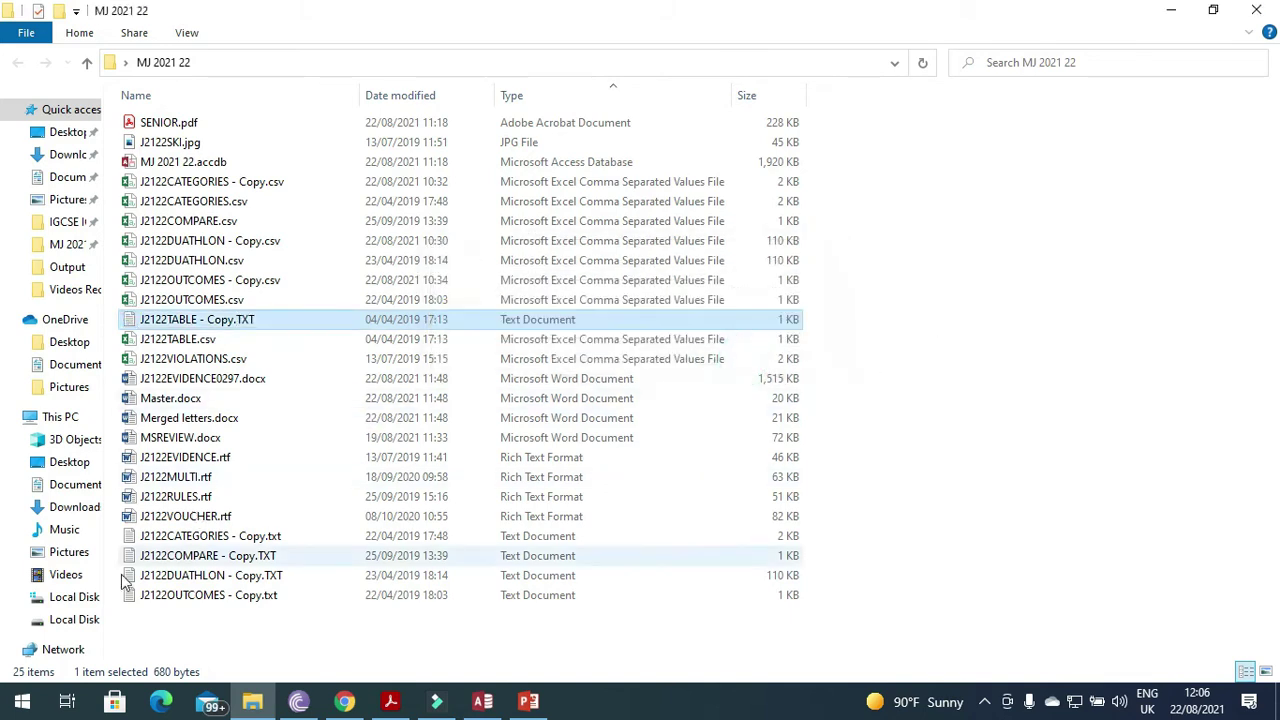
Launch Excel 2016 and dismiss the activation wizard.
click(22, 705)
text(EX)
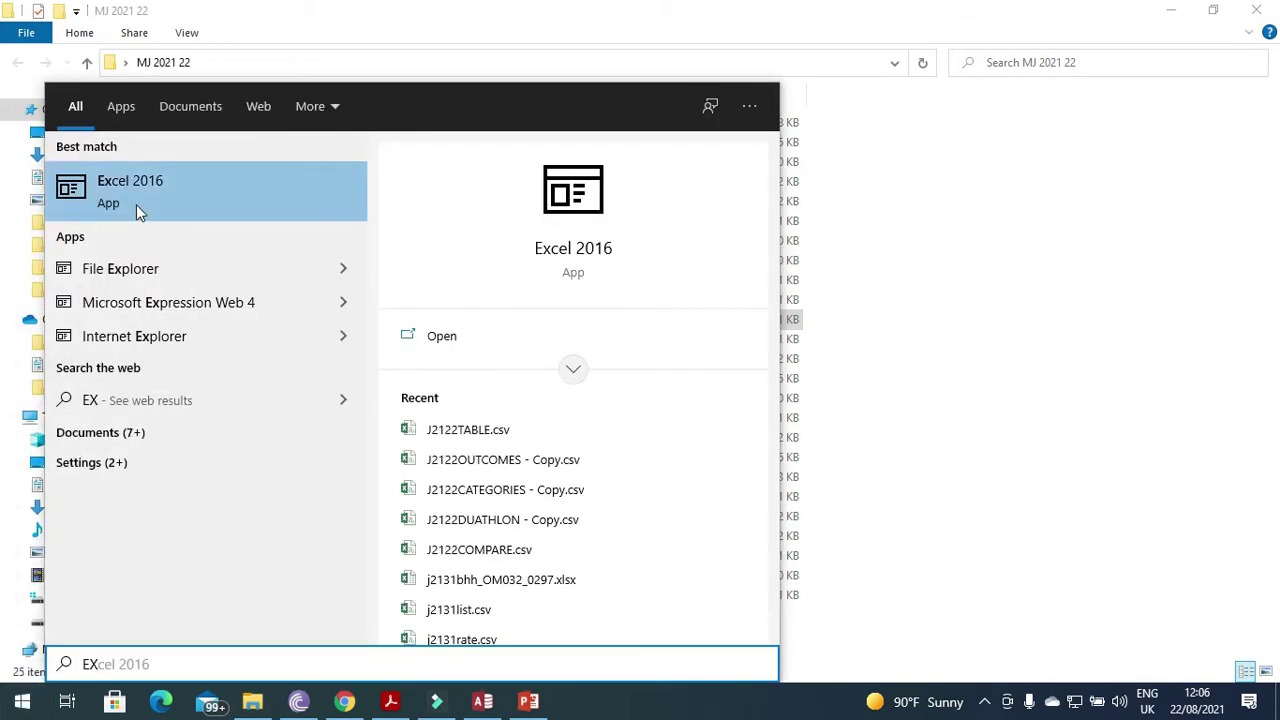
click(136, 204)
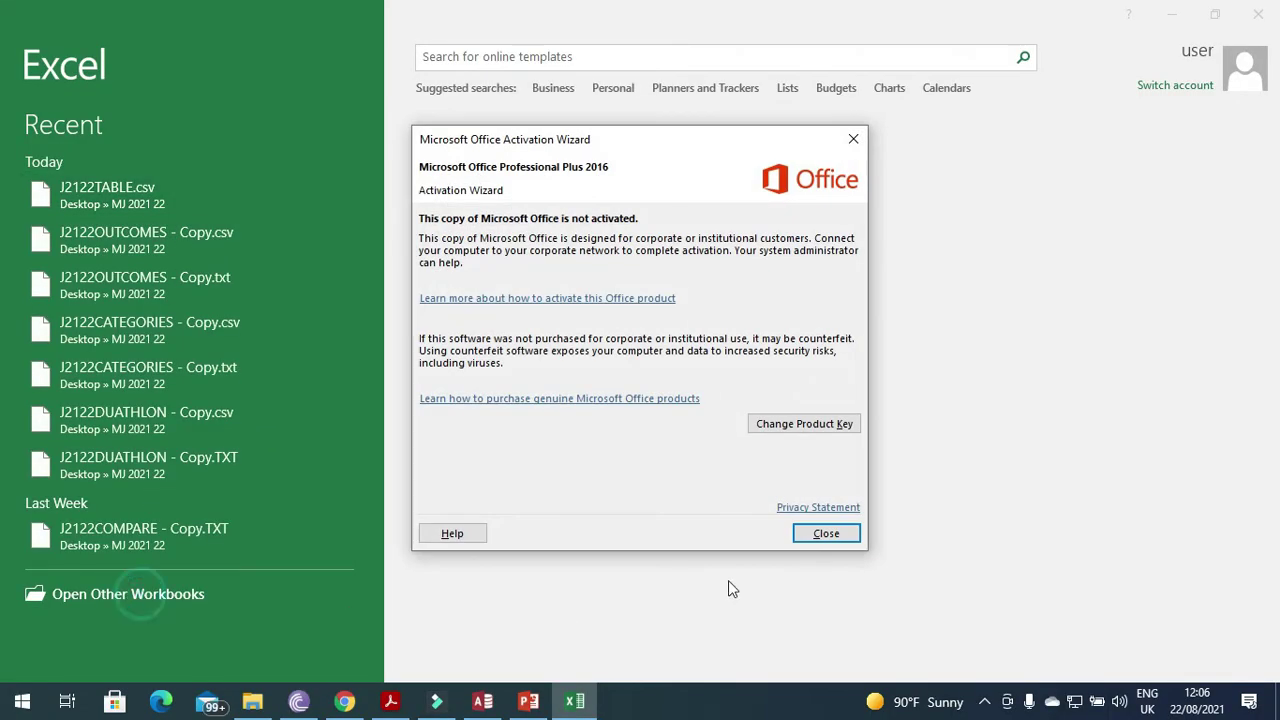
click(817, 538)
Open J2122TABLE - Copy.TXT from the MJ 2021 22 folder on the Desktop, with All Files shown.
click(170, 596)
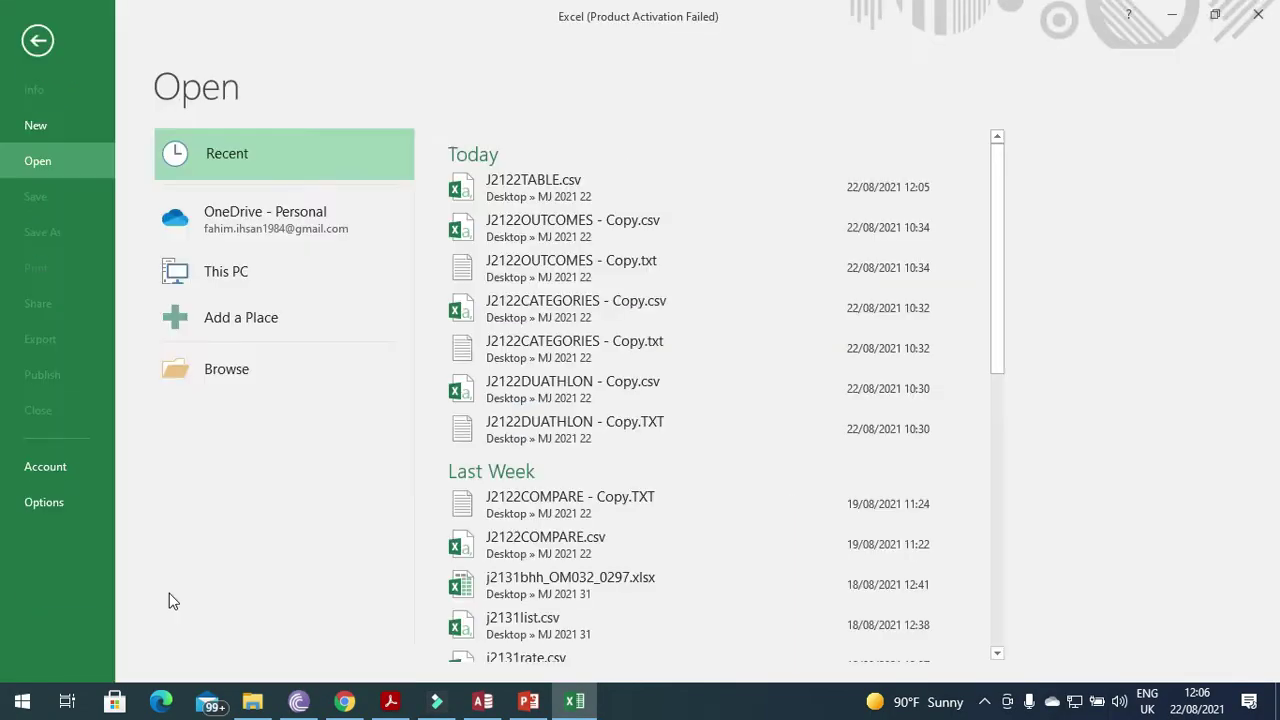
click(208, 372)
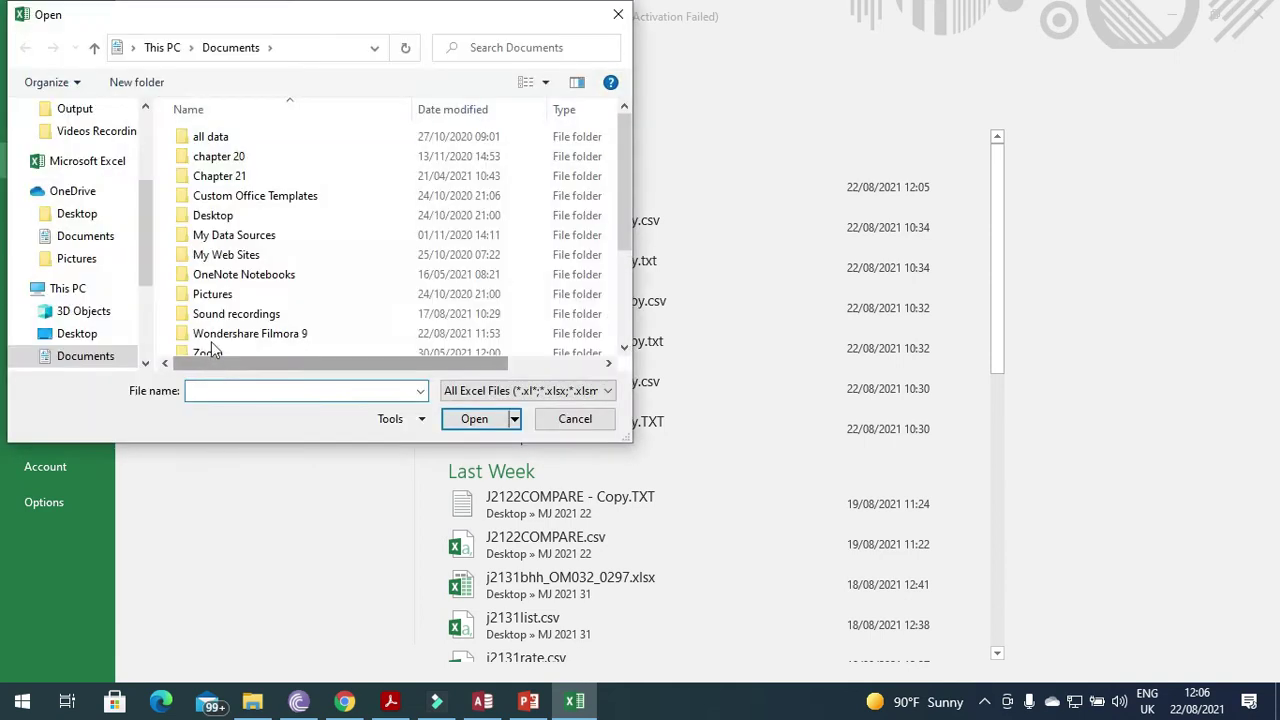
click(76, 213)
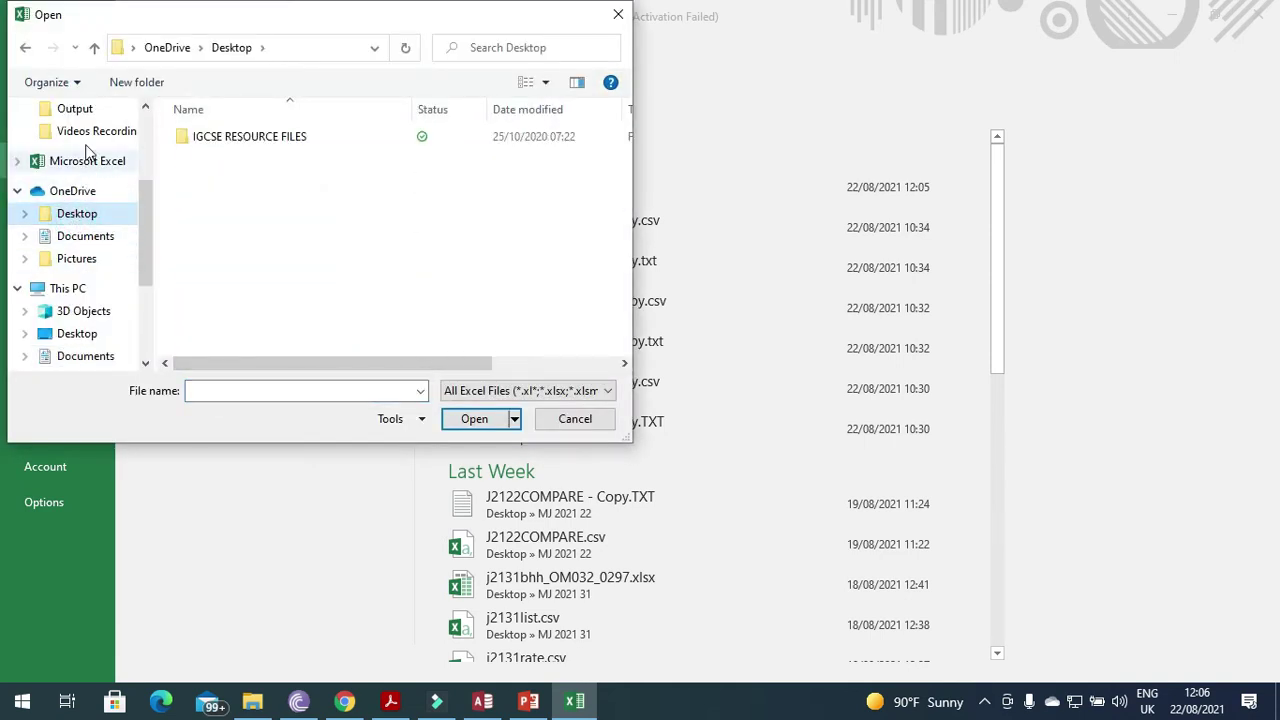
drag(145, 200, 144, 138)
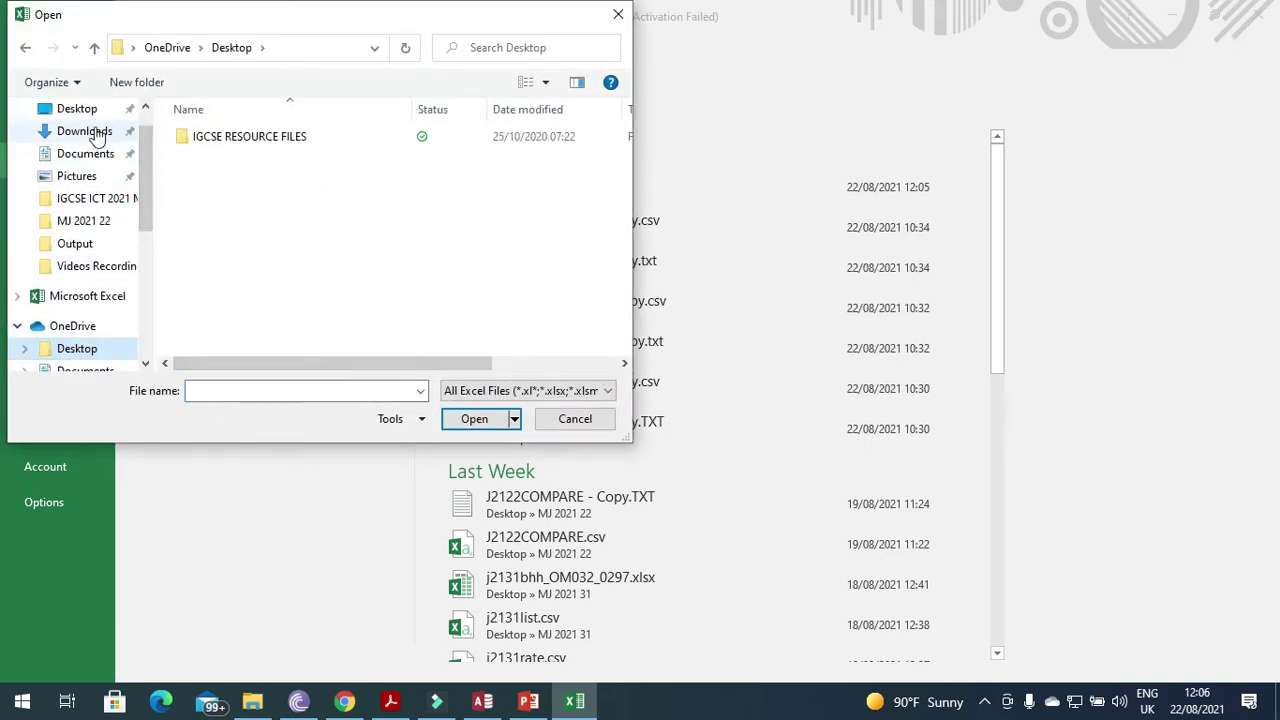
click(78, 108)
double_click(226, 137)
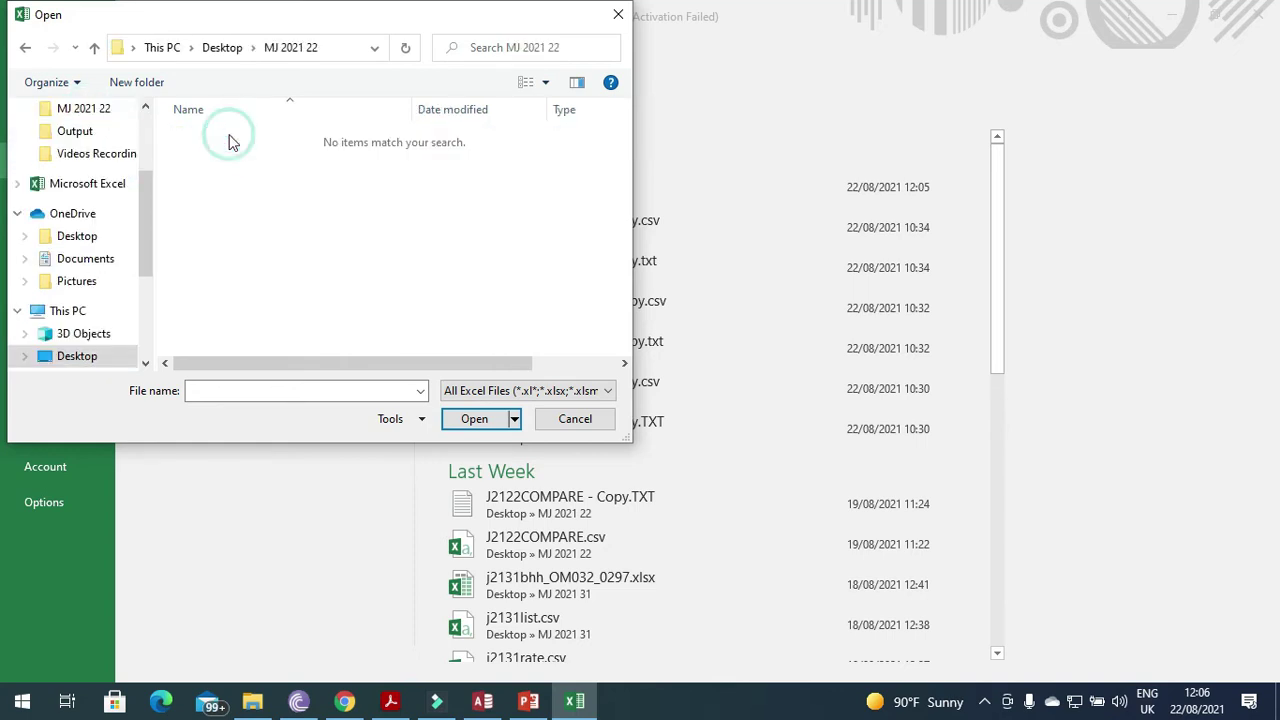
click(486, 390)
click(449, 403)
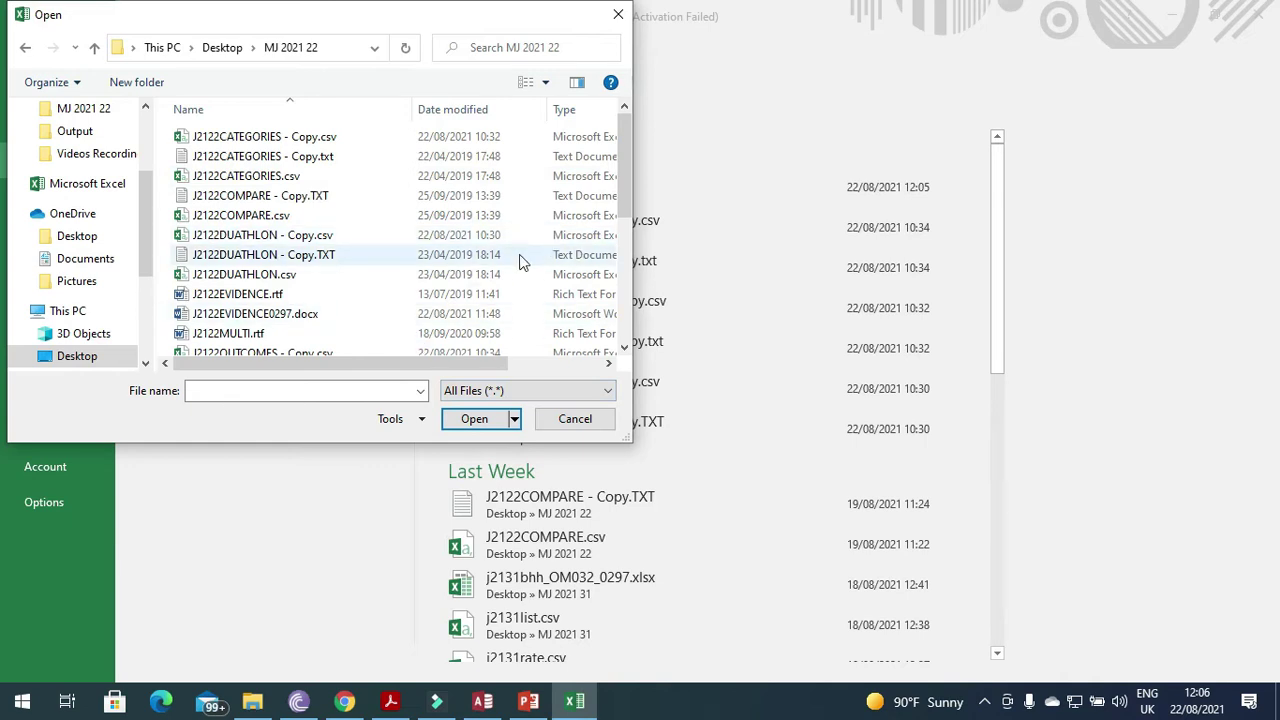
drag(623, 177, 626, 252)
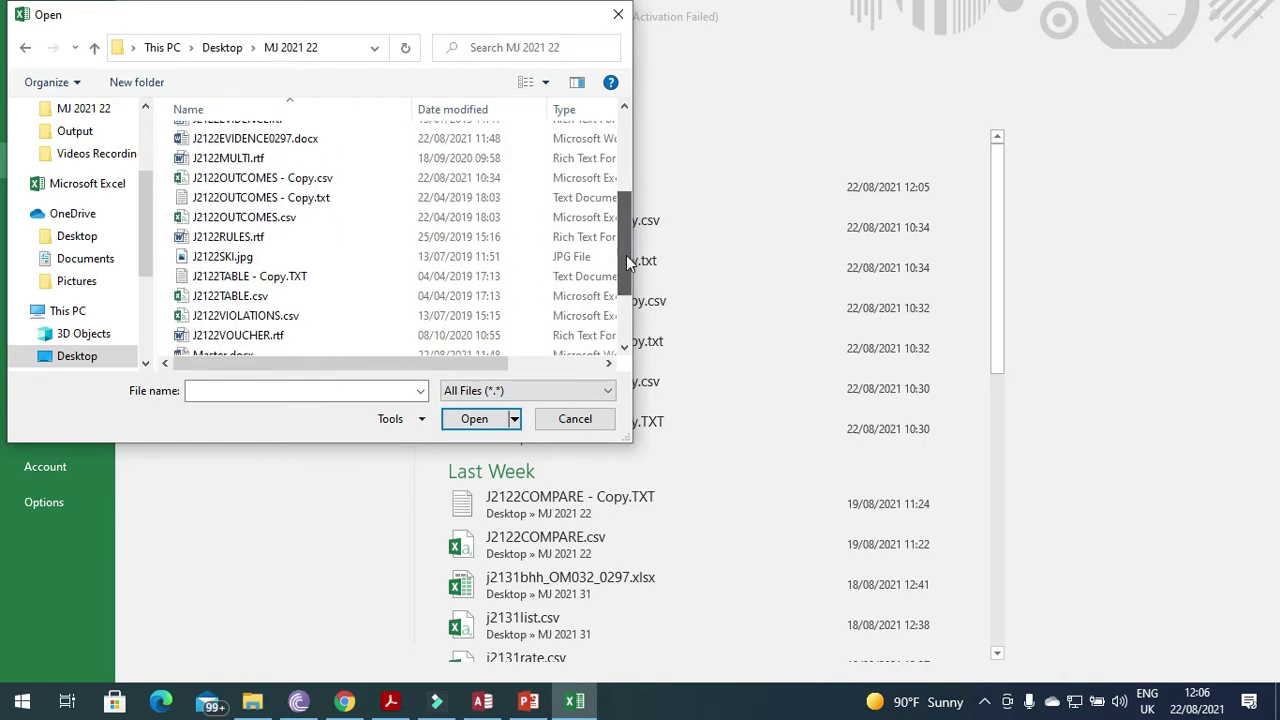
click(232, 277)
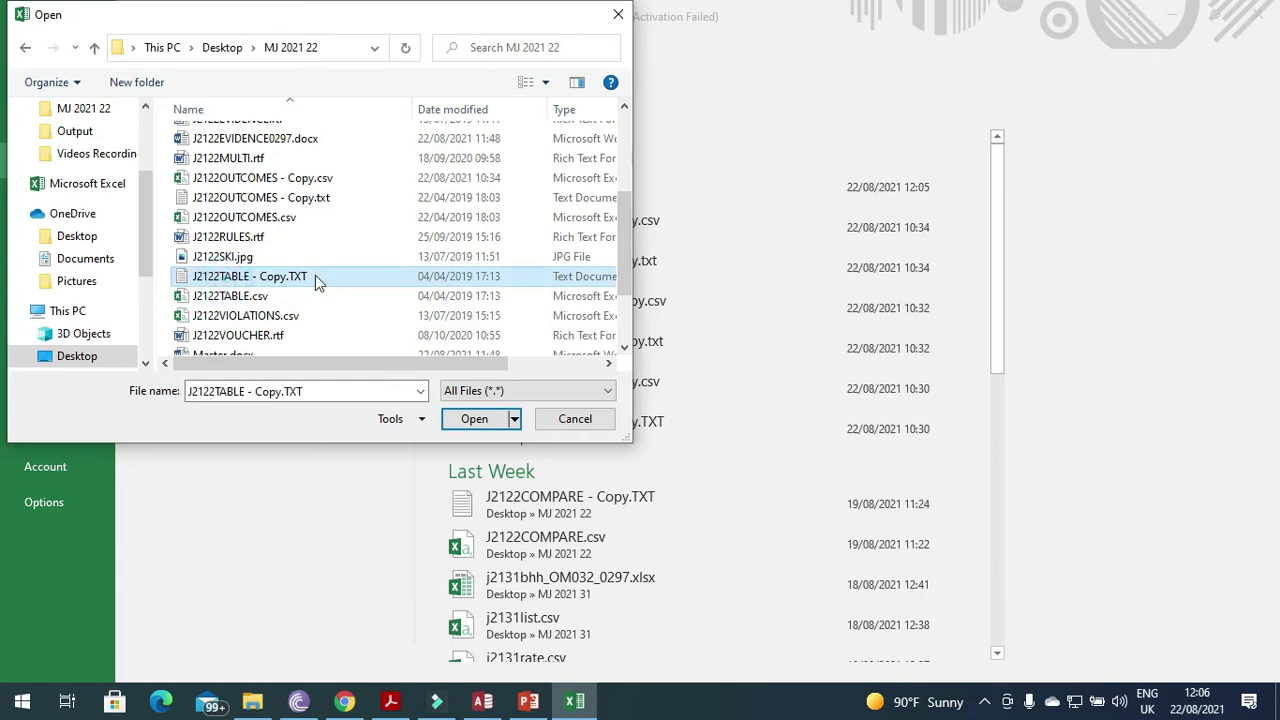
click(474, 419)
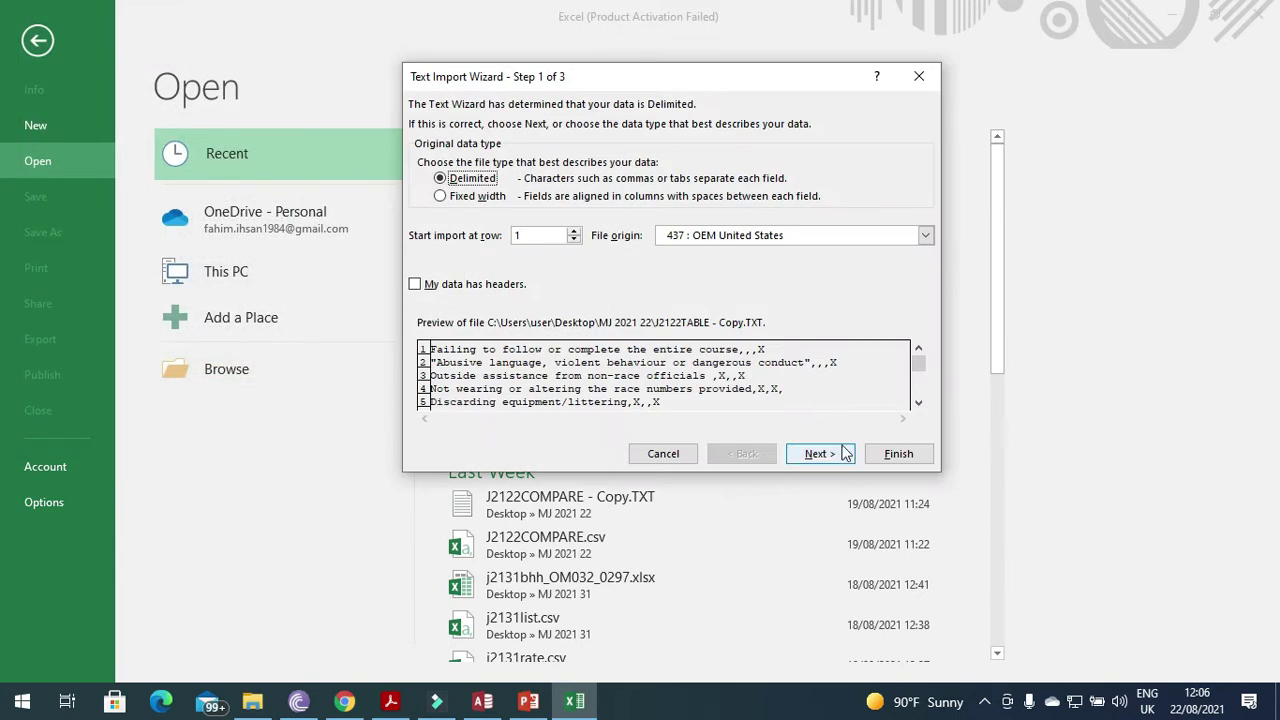
Set the file origin of the delimited text import to 1252 : Western European (Windows).
click(843, 455)
click(745, 454)
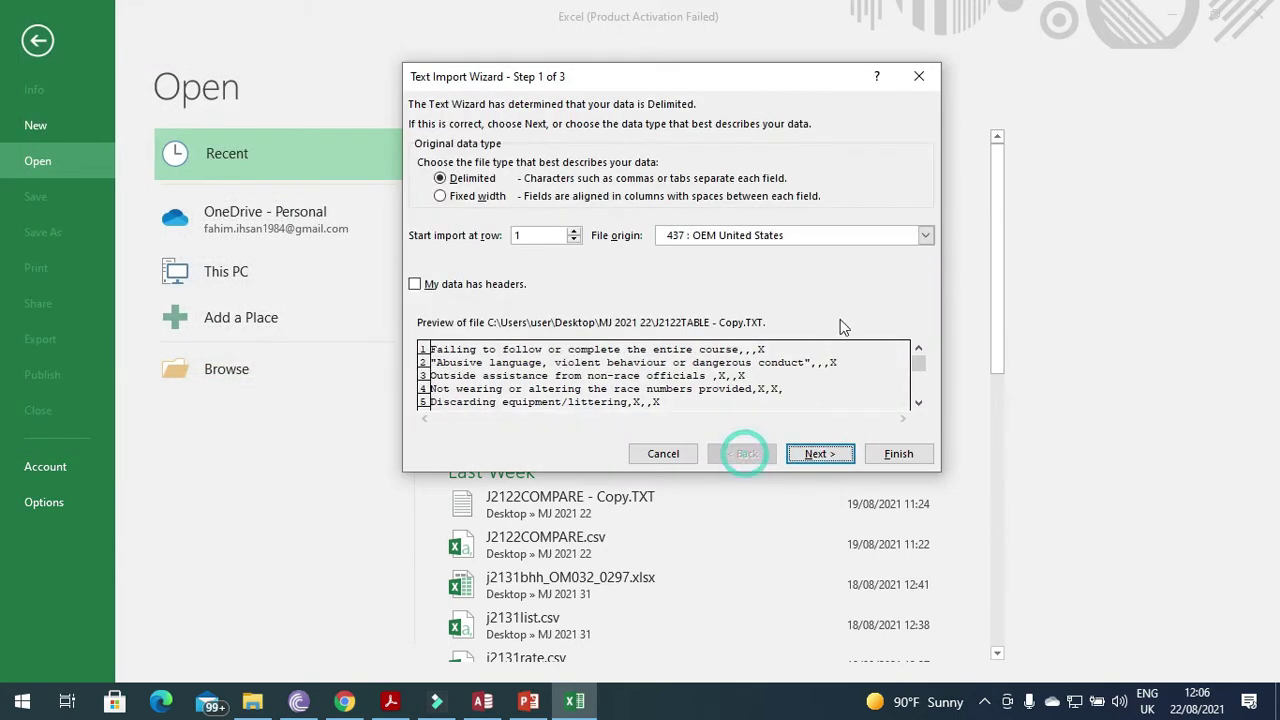
click(925, 236)
drag(927, 288, 927, 294)
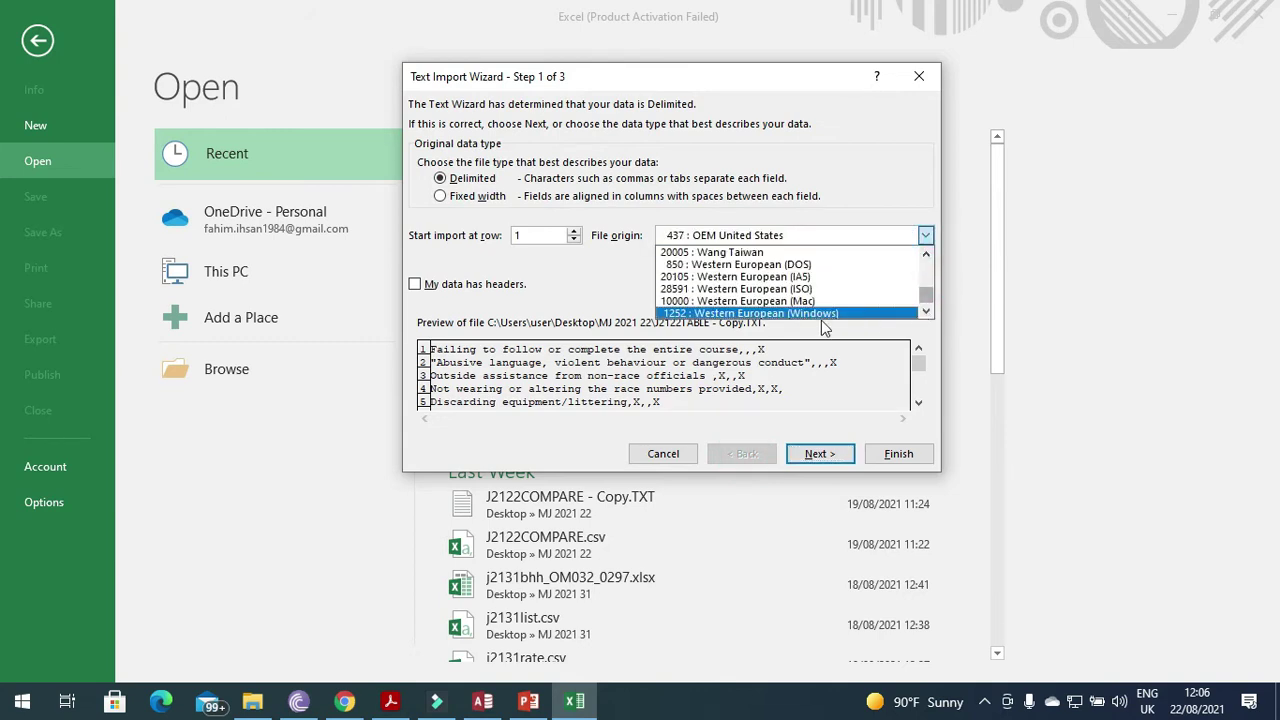
click(810, 313)
Finish the text import with tab, semicolon and comma delimiters and General column format, and fit column A's width to its text.
click(815, 454)
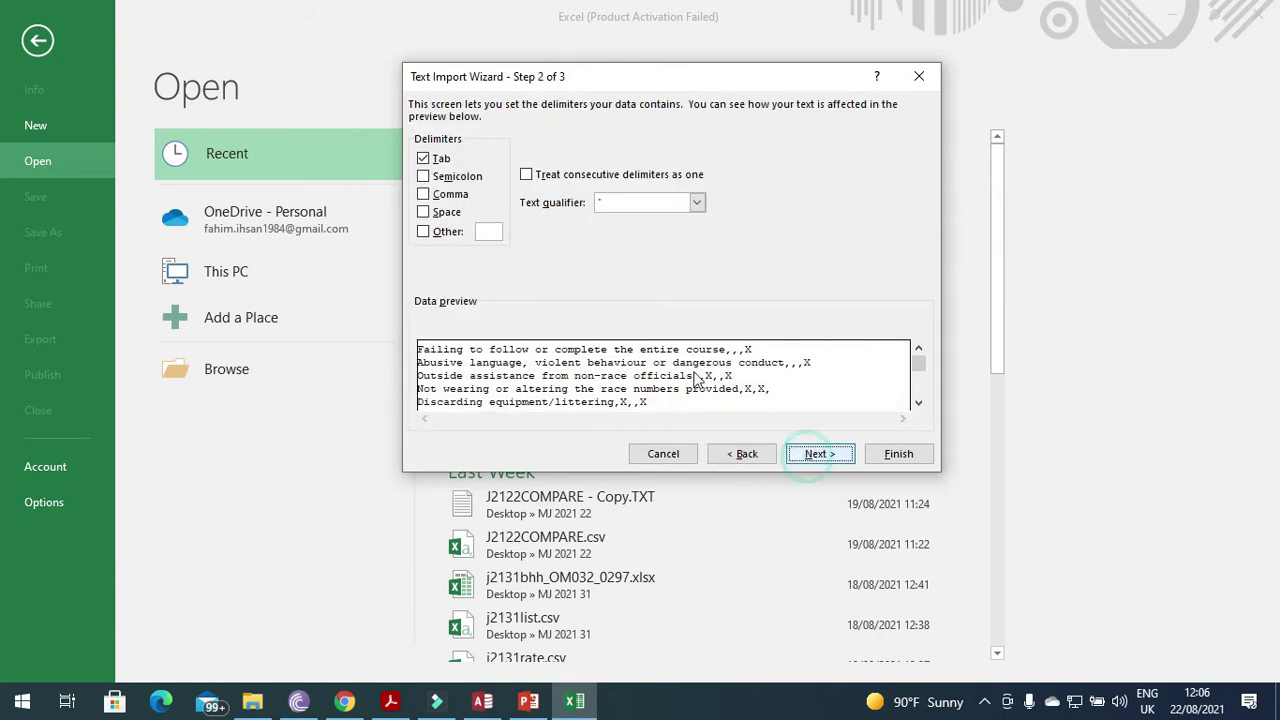
click(440, 176)
click(440, 194)
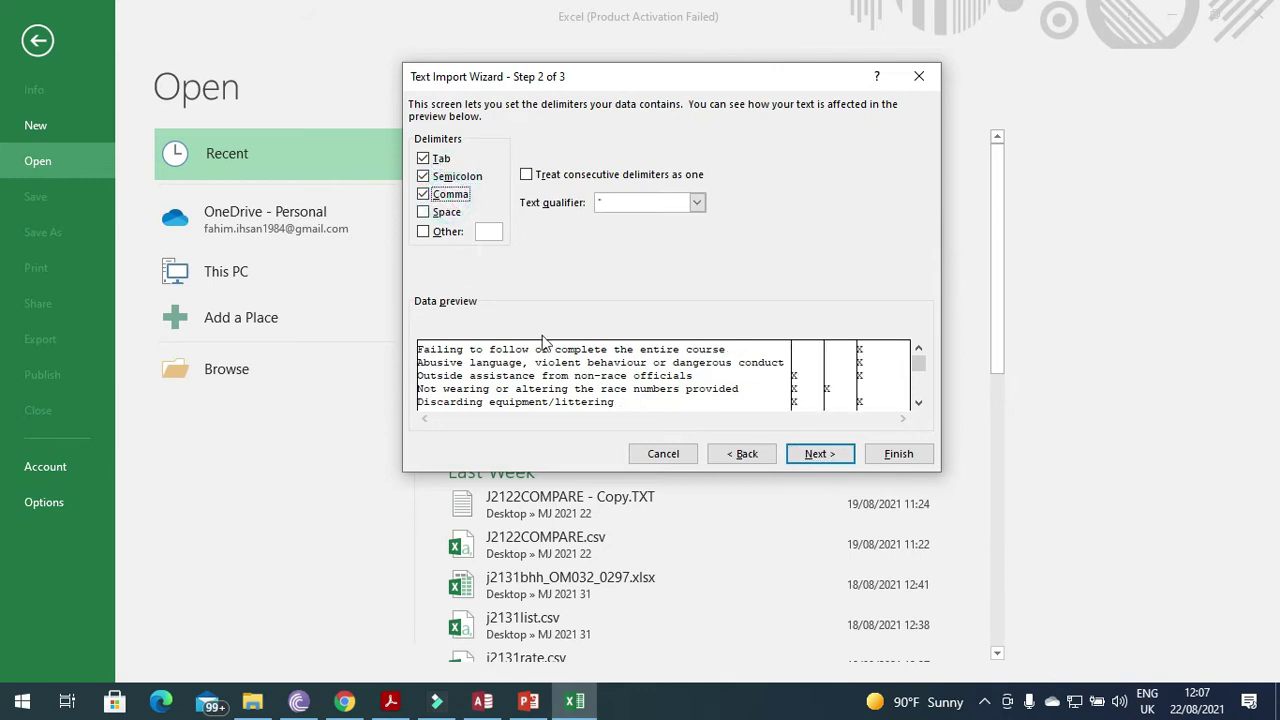
click(822, 459)
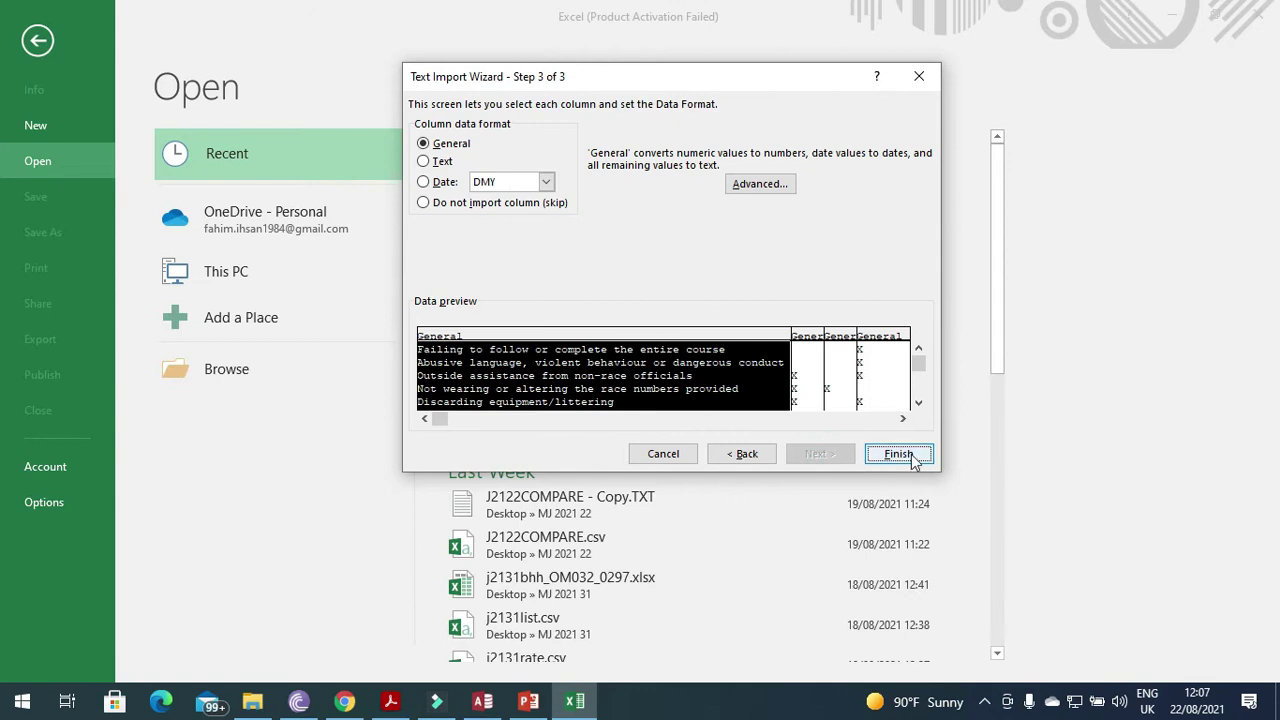
click(898, 454)
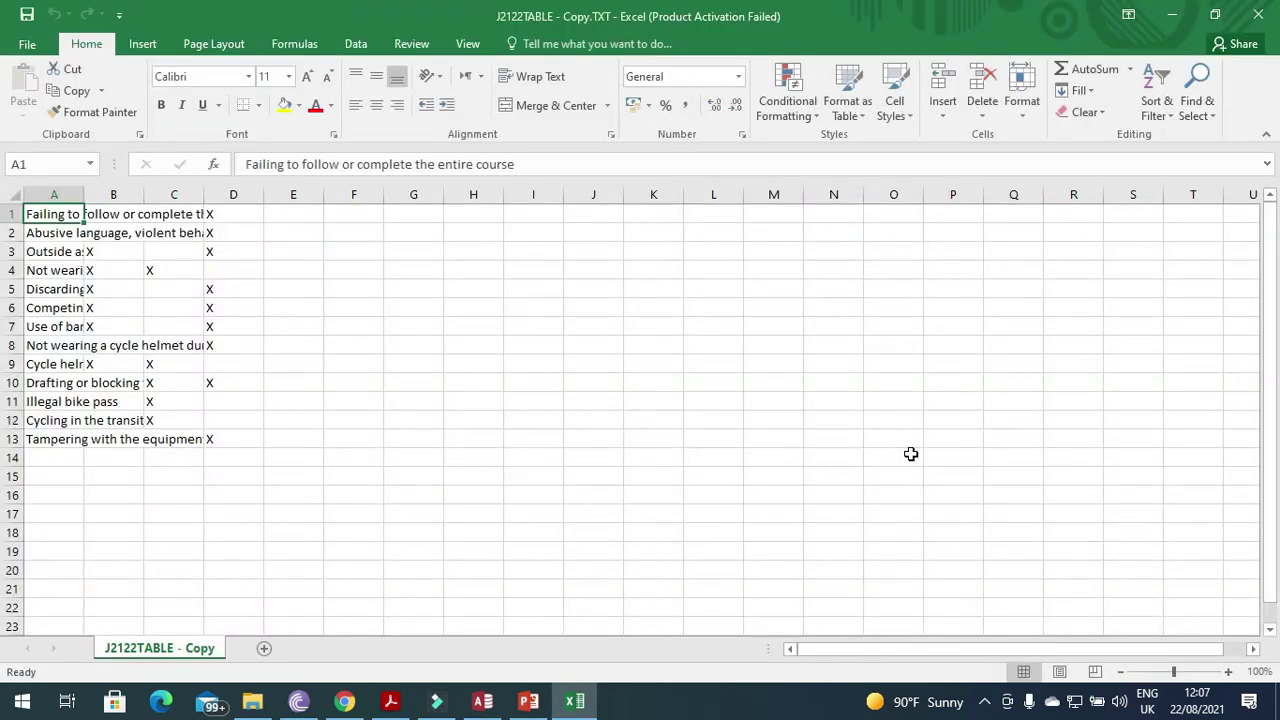
double_click(84, 194)
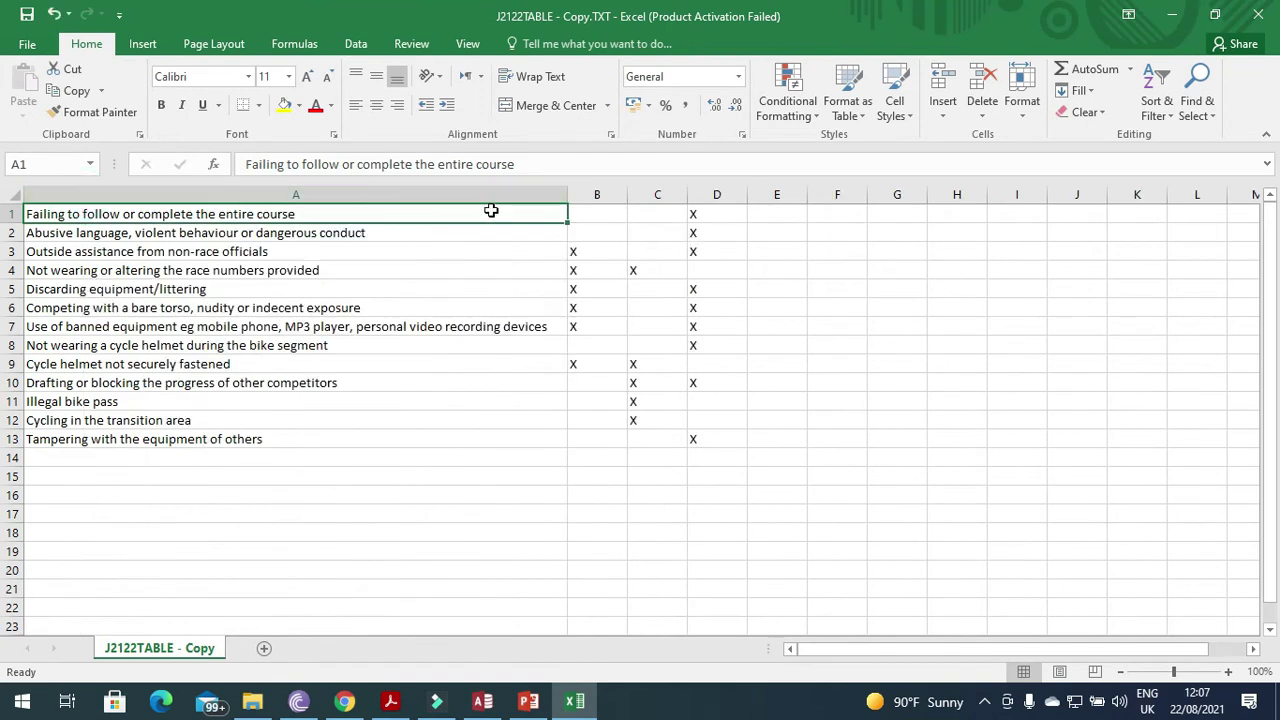
click(708, 195)
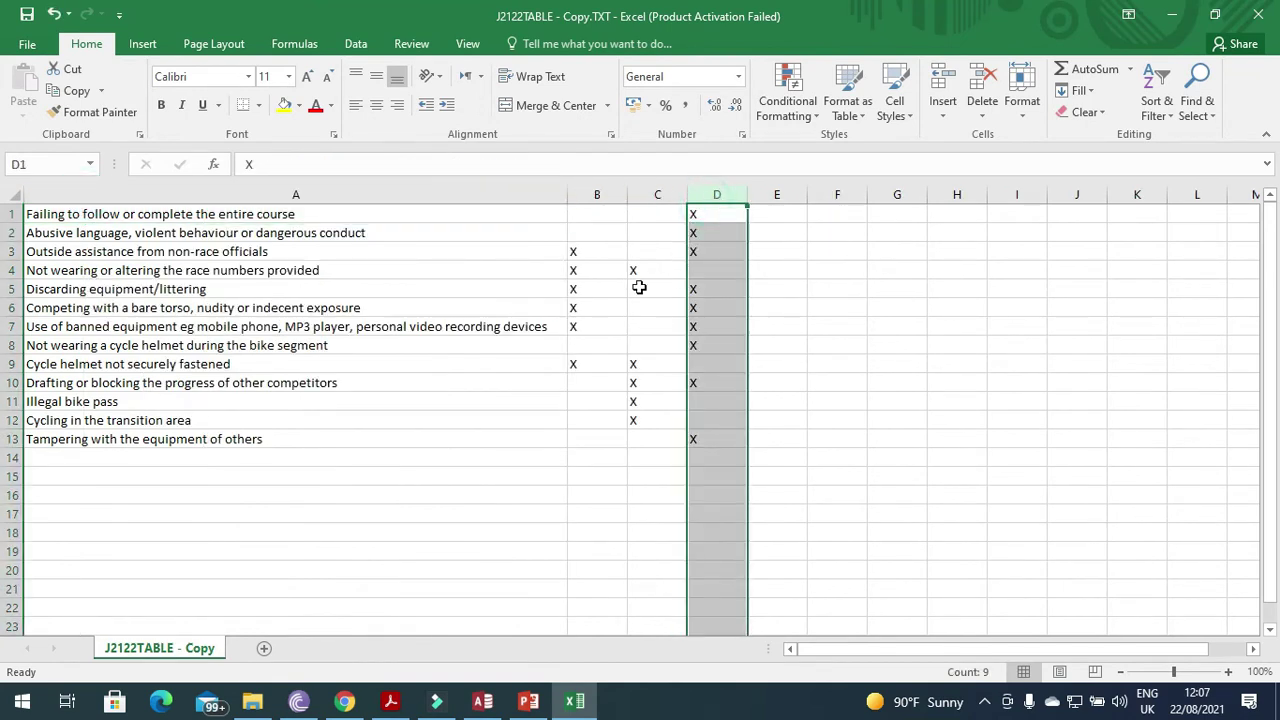
click(398, 365)
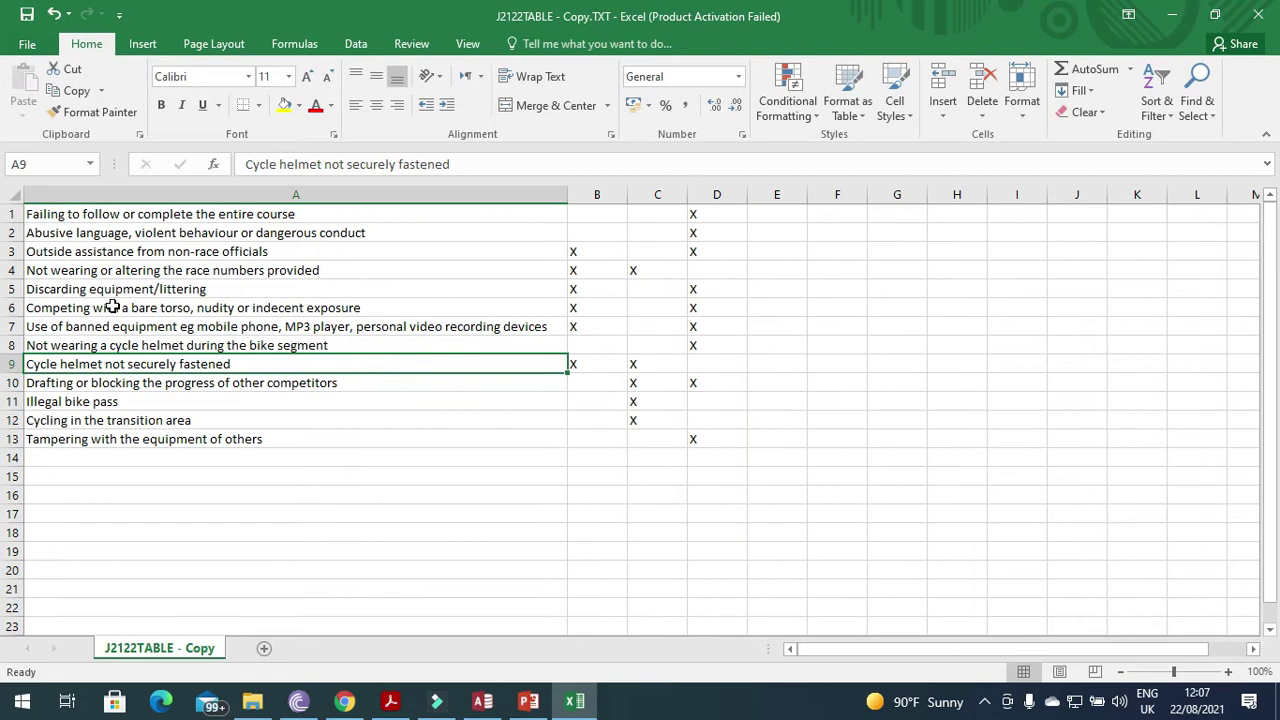
drag(55, 218, 702, 439)
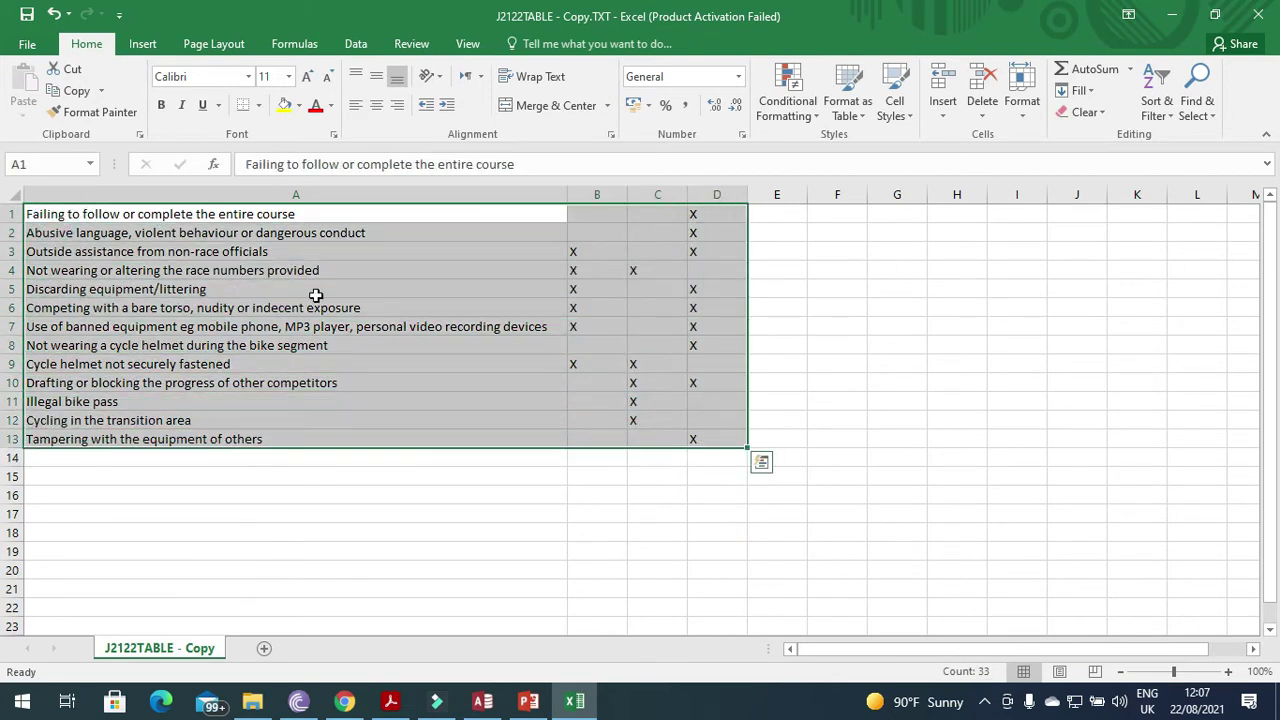
right_click(293, 284)
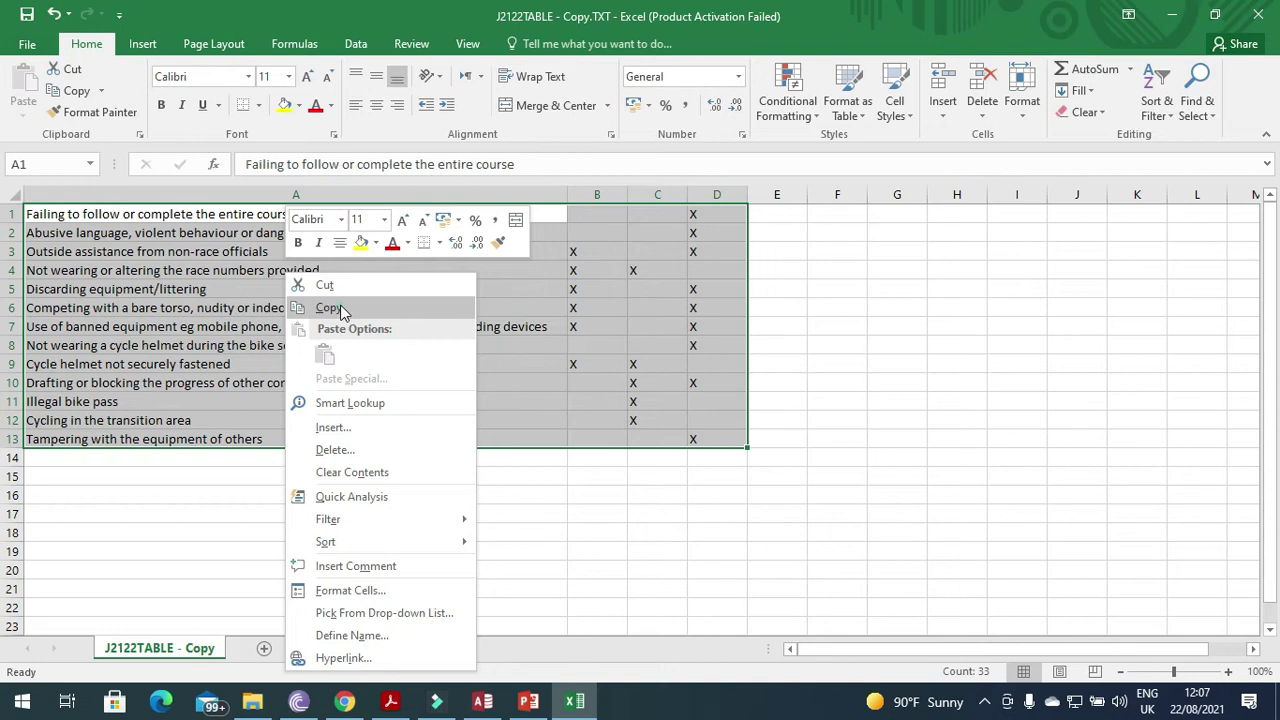
click(330, 308)
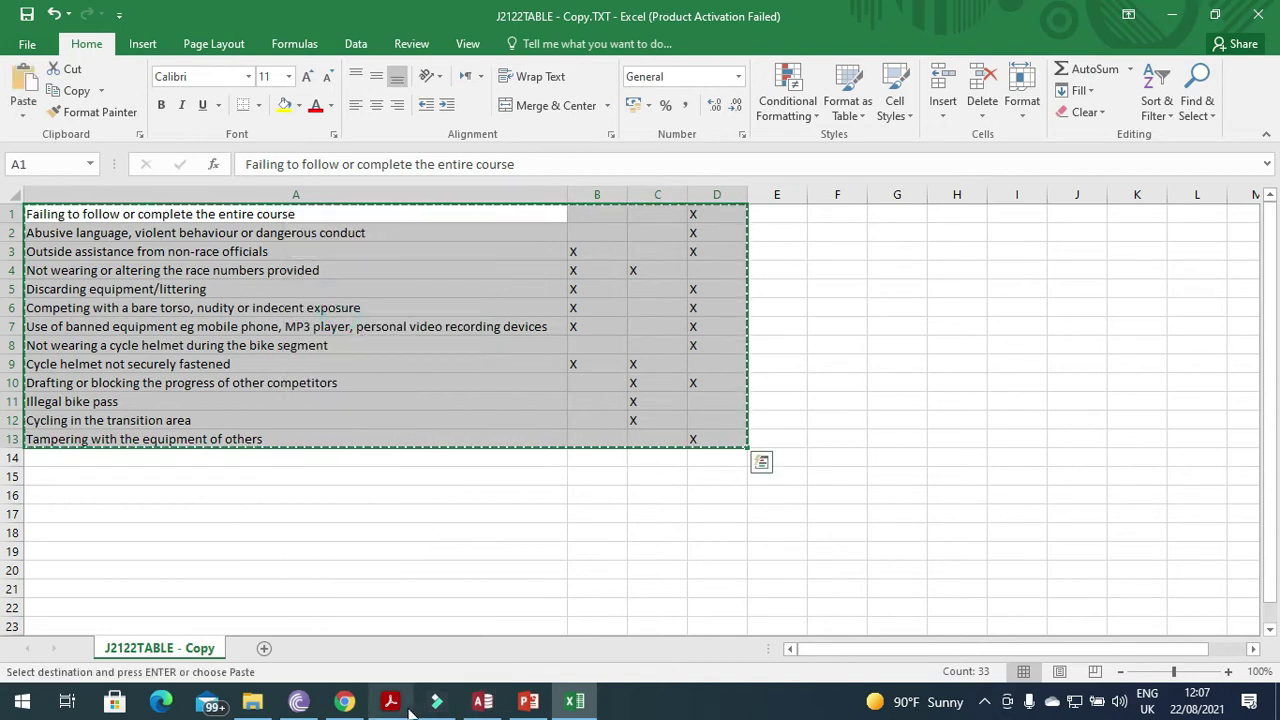
click(555, 477)
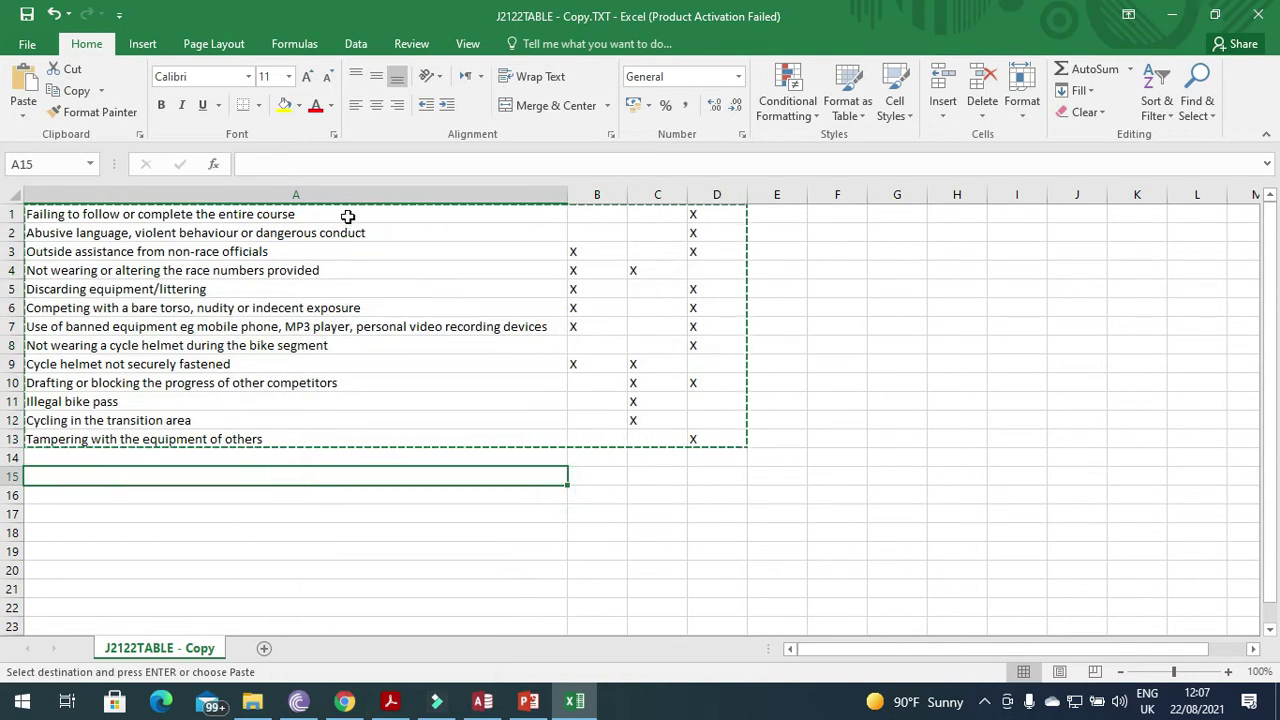
Copy the conduct descriptions in A1:A13 and paste them into the first column of the Common Penalties table in PowerPoint.
drag(347, 217, 346, 439)
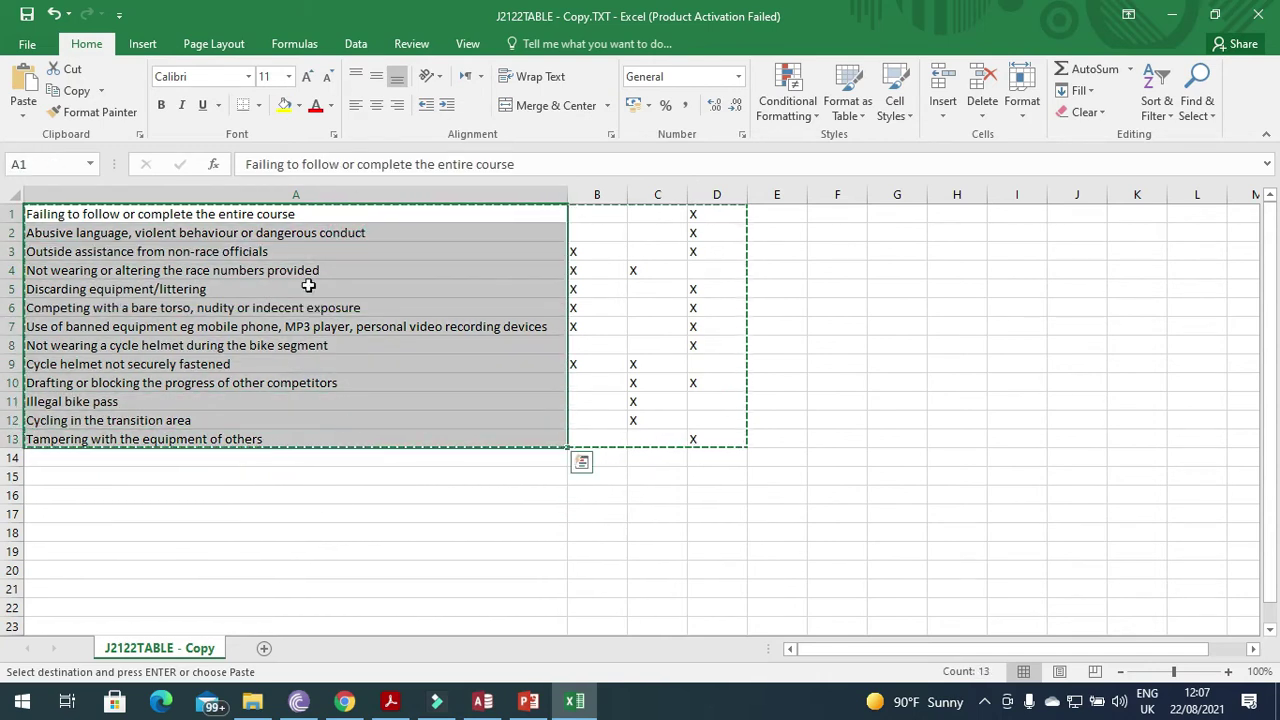
right_click(286, 215)
click(352, 250)
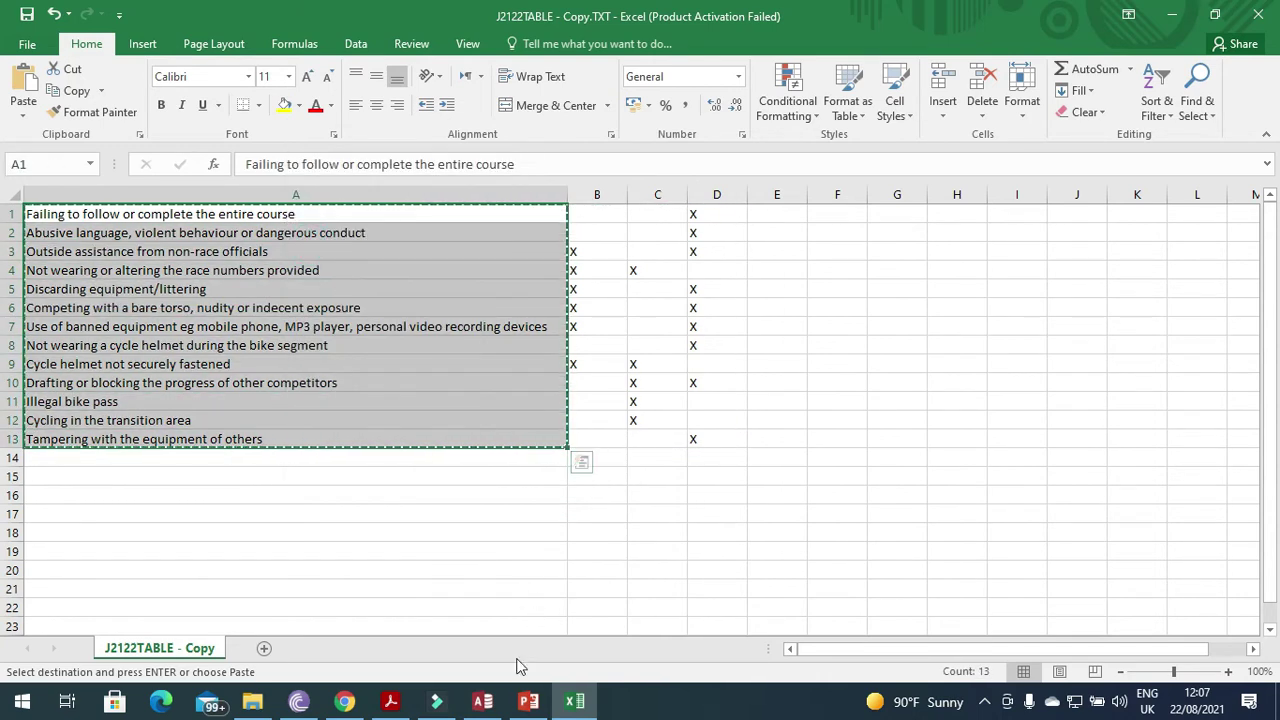
click(528, 701)
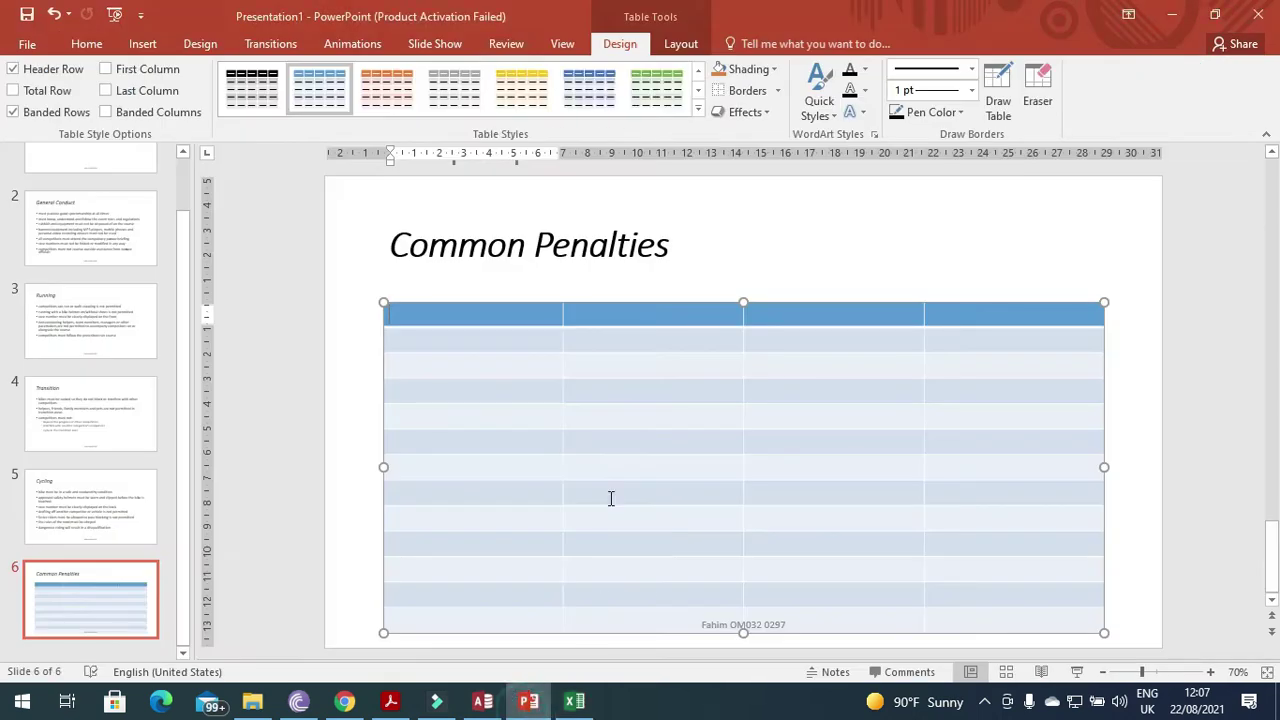
click(503, 310)
drag(490, 314, 491, 614)
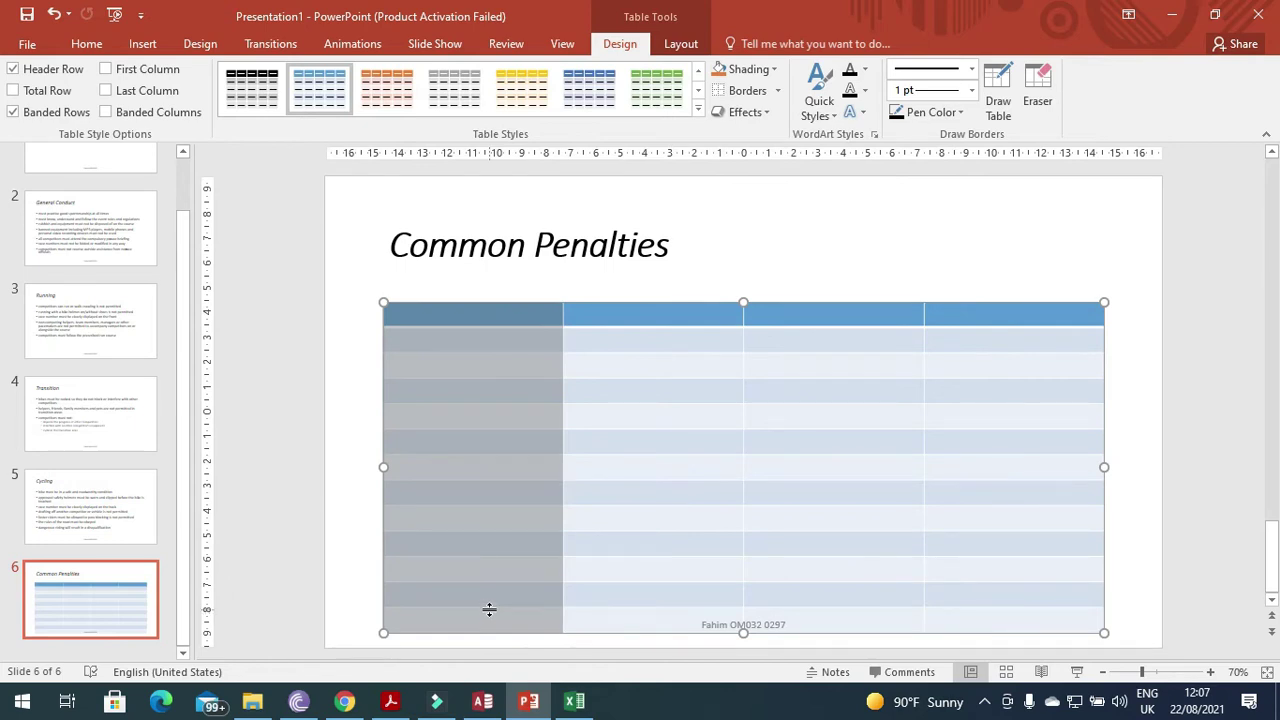
key(ctrl+v)
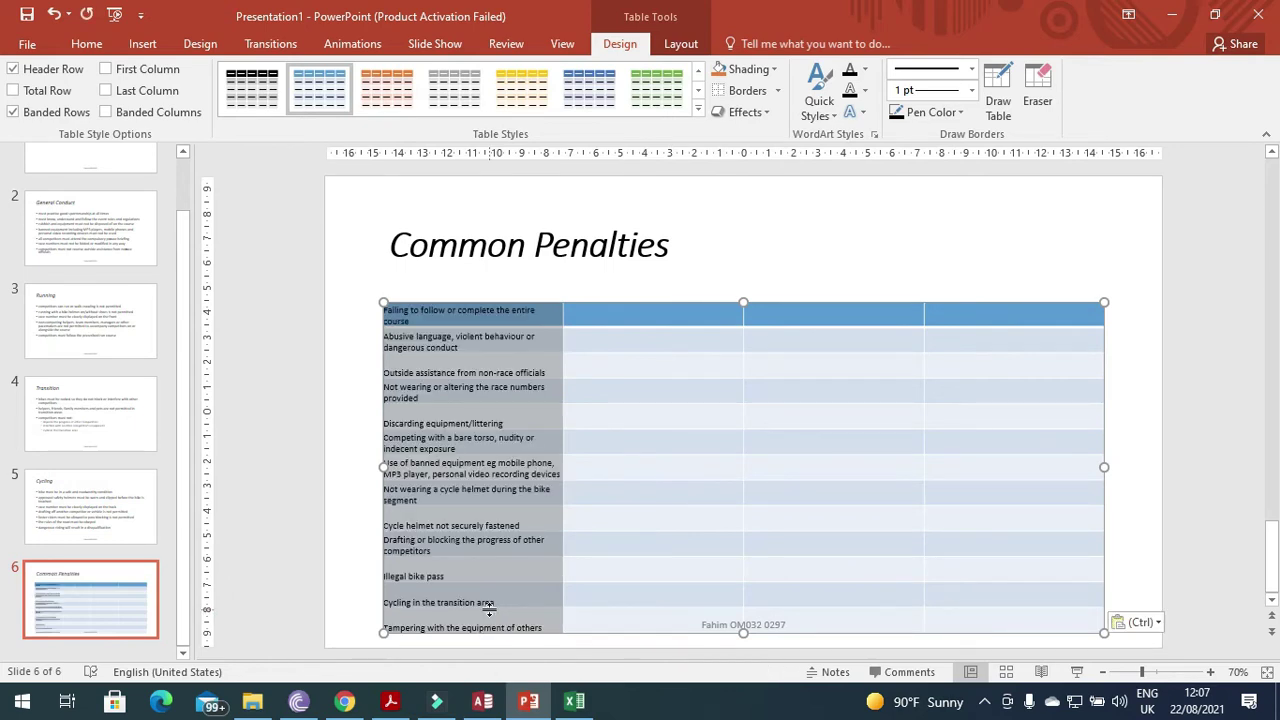
Copy cells B1:B13 from the Excel sheet and paste them into the second column of the Common Penalties table.
key(alt+Tab)
click(640, 362)
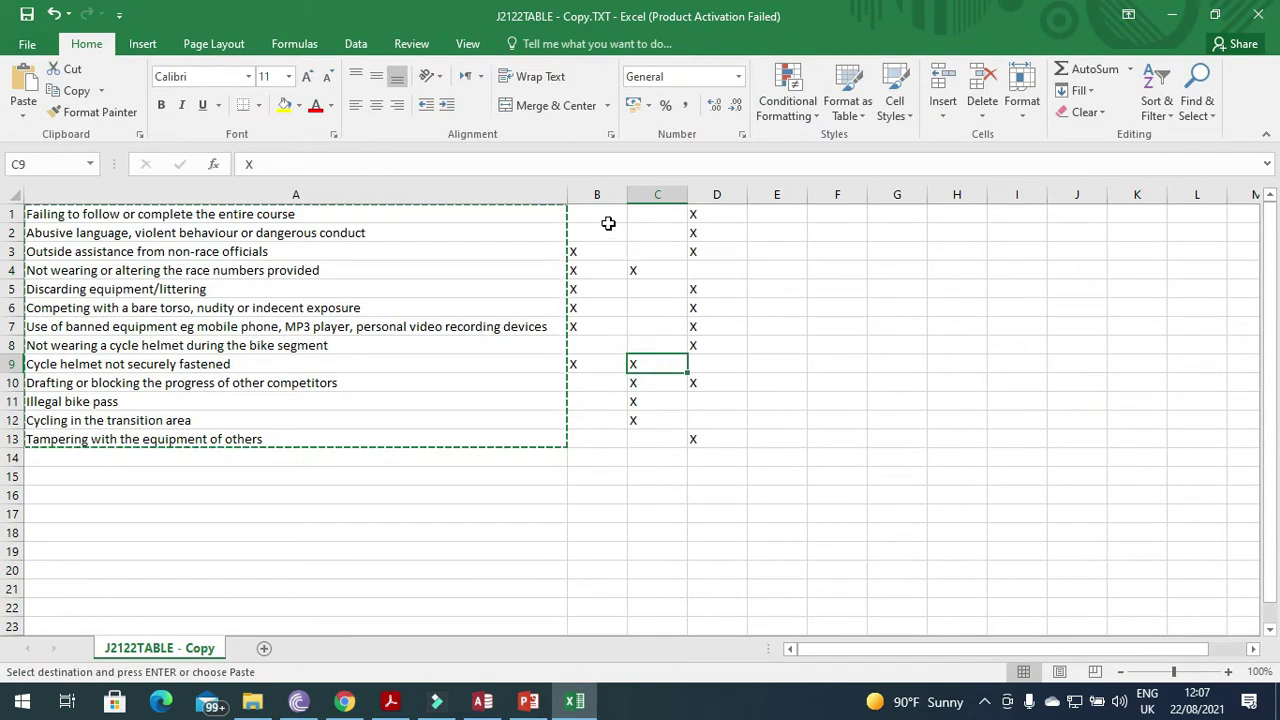
drag(600, 217, 604, 437)
key(ctrl+c)
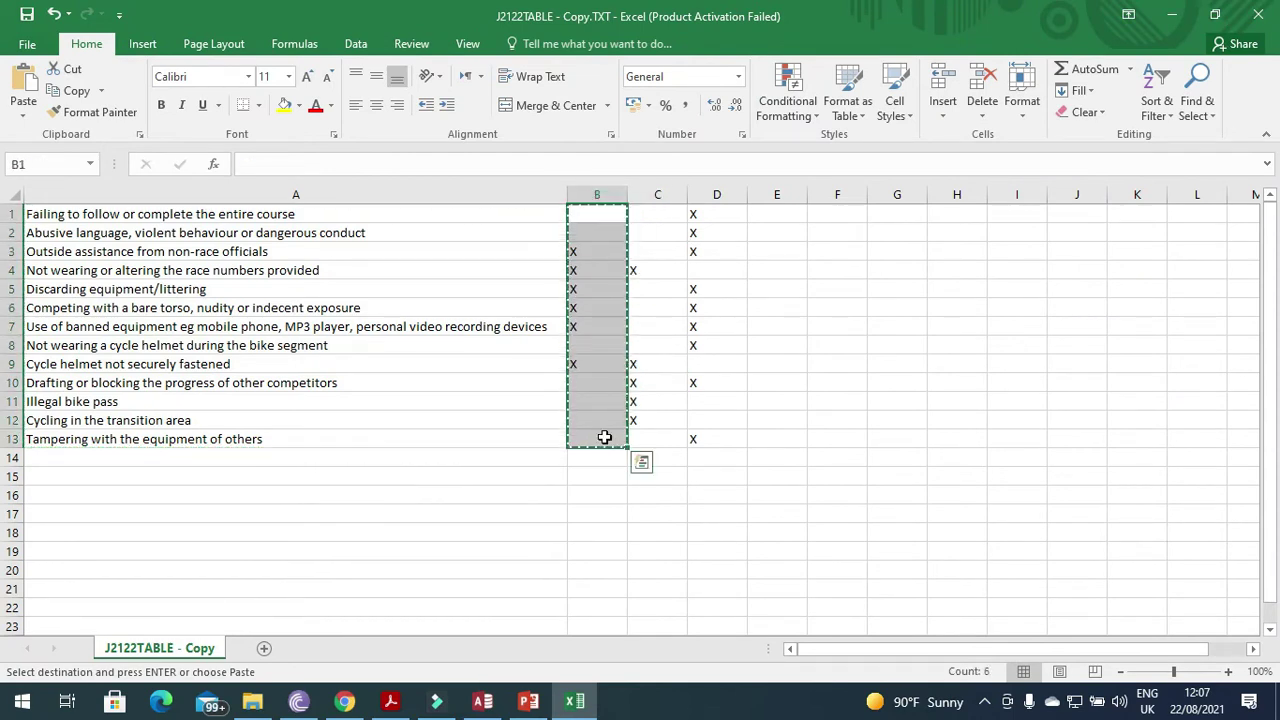
key(alt+Tab)
drag(672, 312, 658, 613)
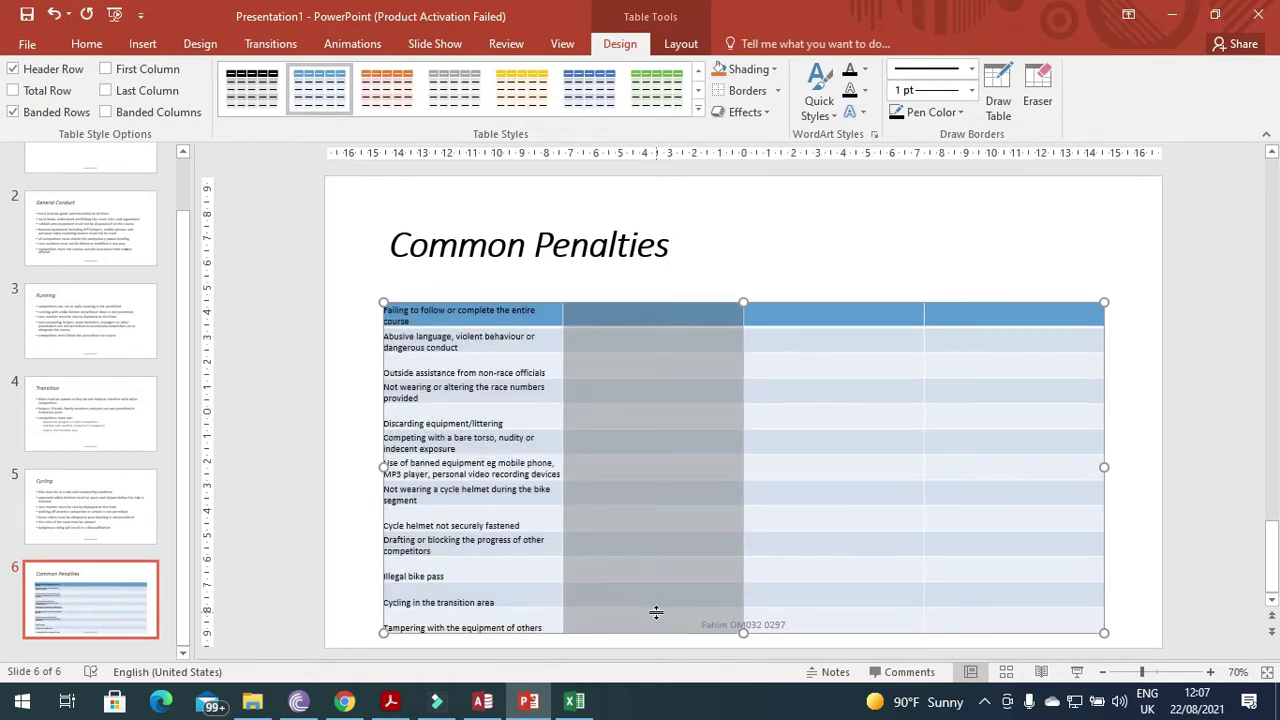
key(ctrl+v)
Copy cells C1:C13 from the Excel sheet and paste them into the third column of the Common Penalties table.
key(alt+Tab)
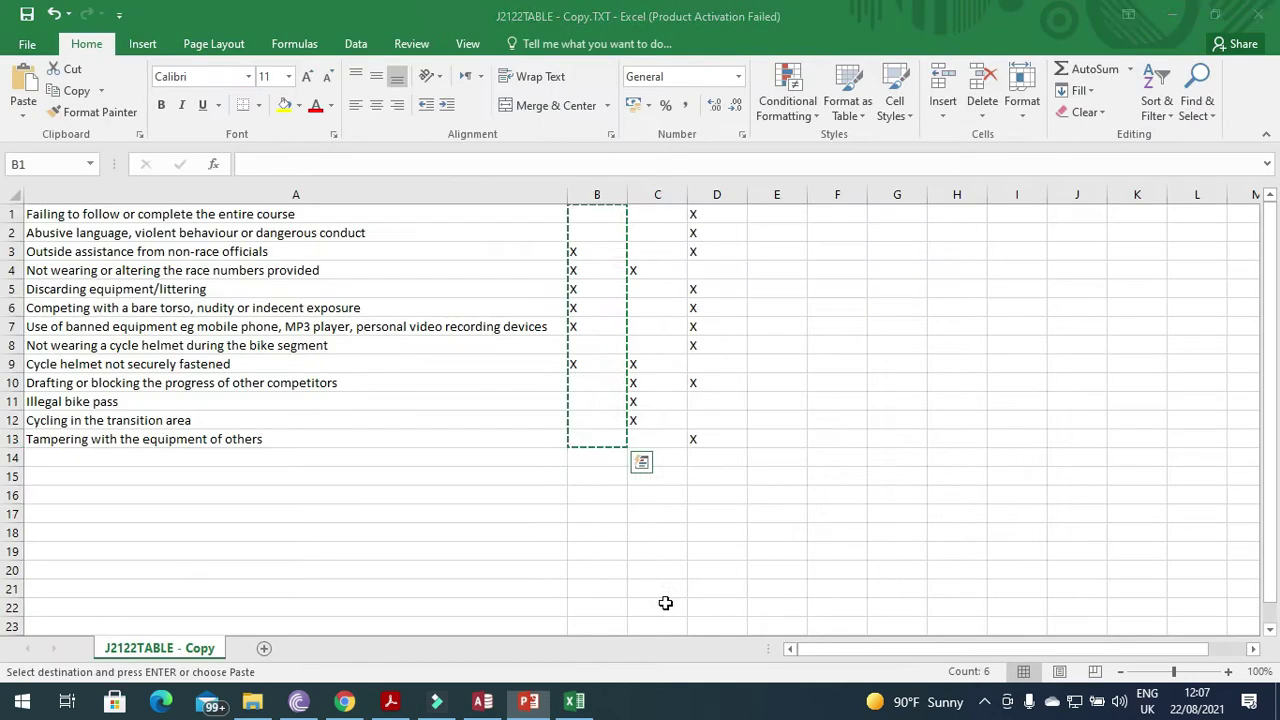
click(649, 211)
drag(650, 268, 650, 438)
key(ctrl+v)
key(Escape)
key(ctrl+c)
key(alt+Tab)
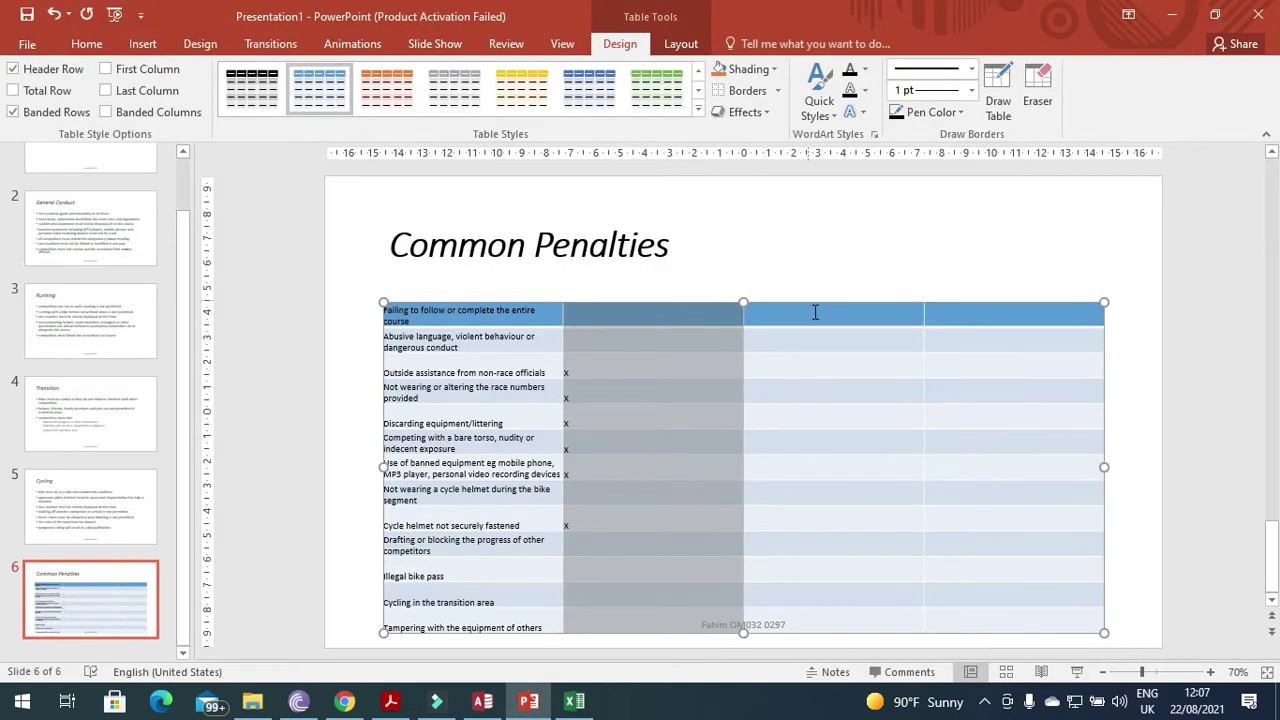
drag(820, 314, 808, 610)
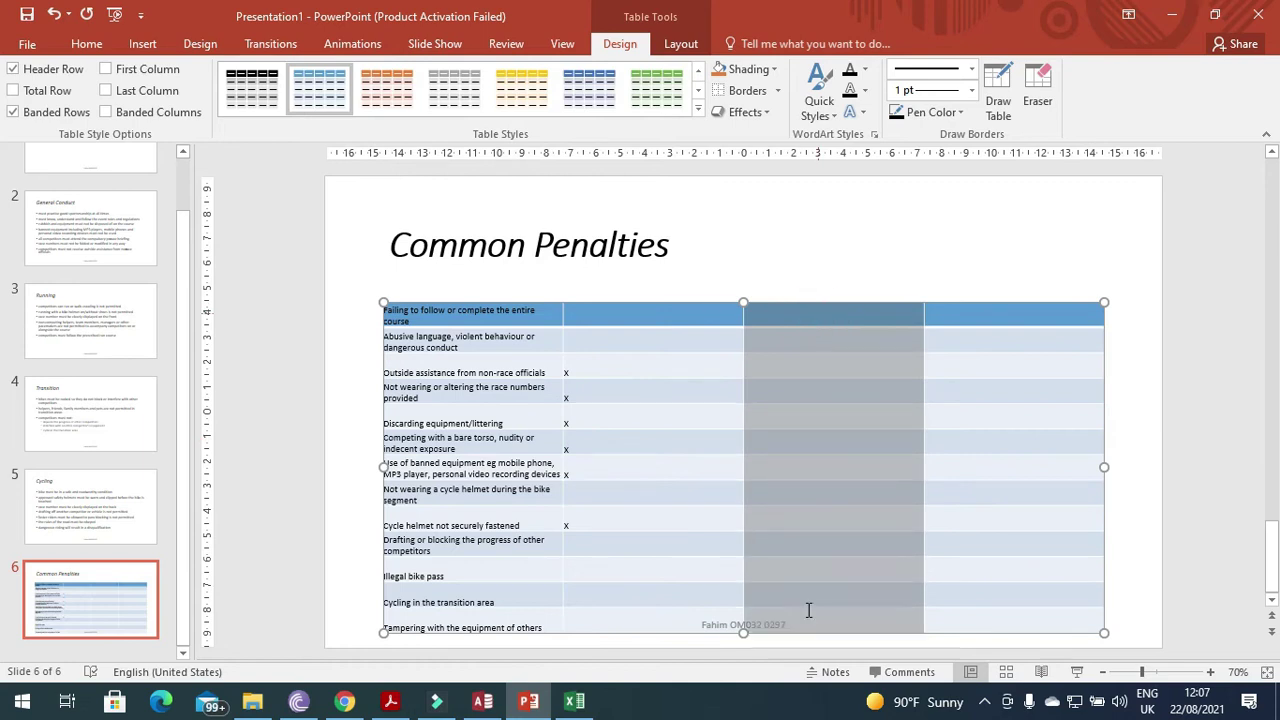
key(ctrl+v)
Copy cells D1:D13 from the Excel sheet and paste them into the table's fourth column, from its second row down.
key(alt+Tab)
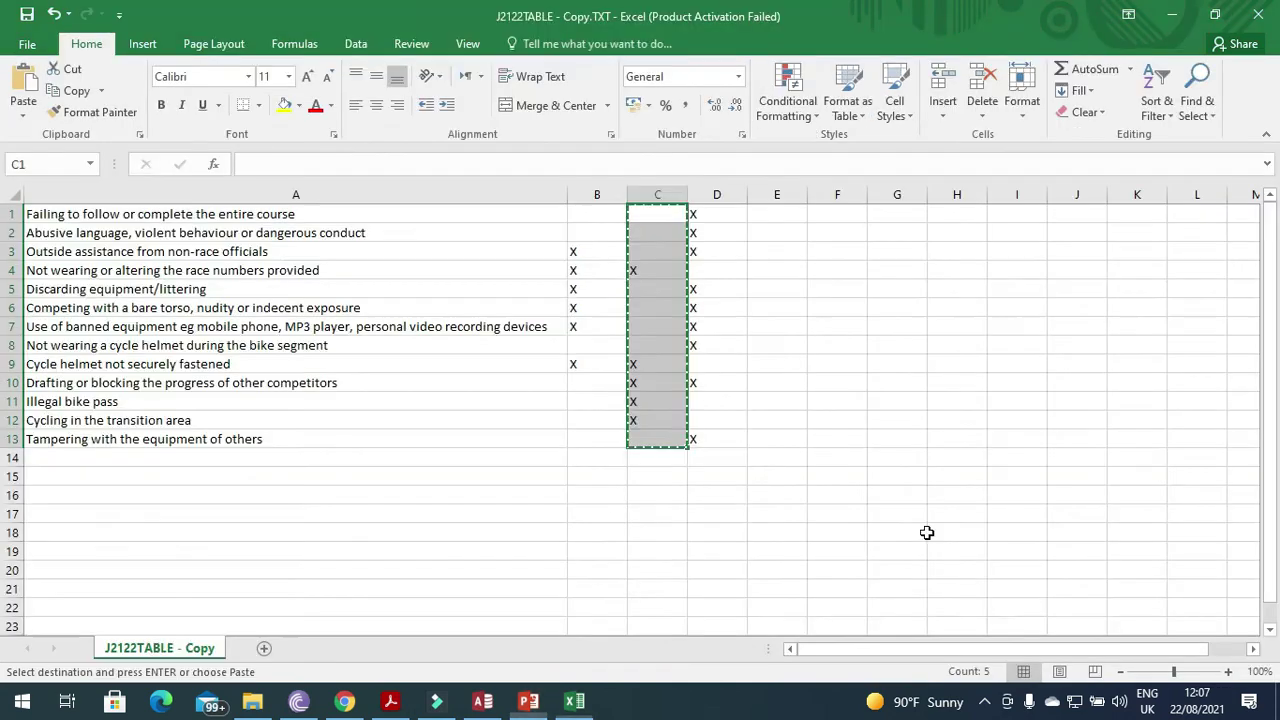
drag(704, 213, 709, 431)
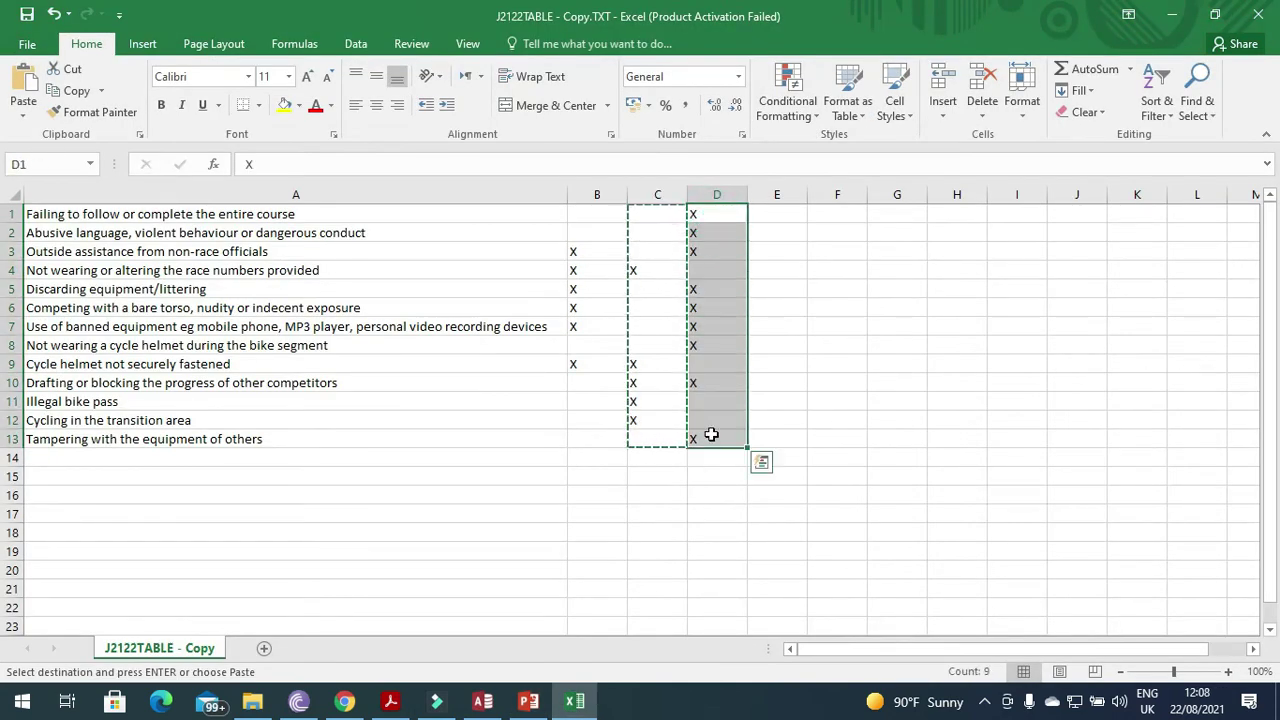
key(ctrl+c)
key(alt+Tab)
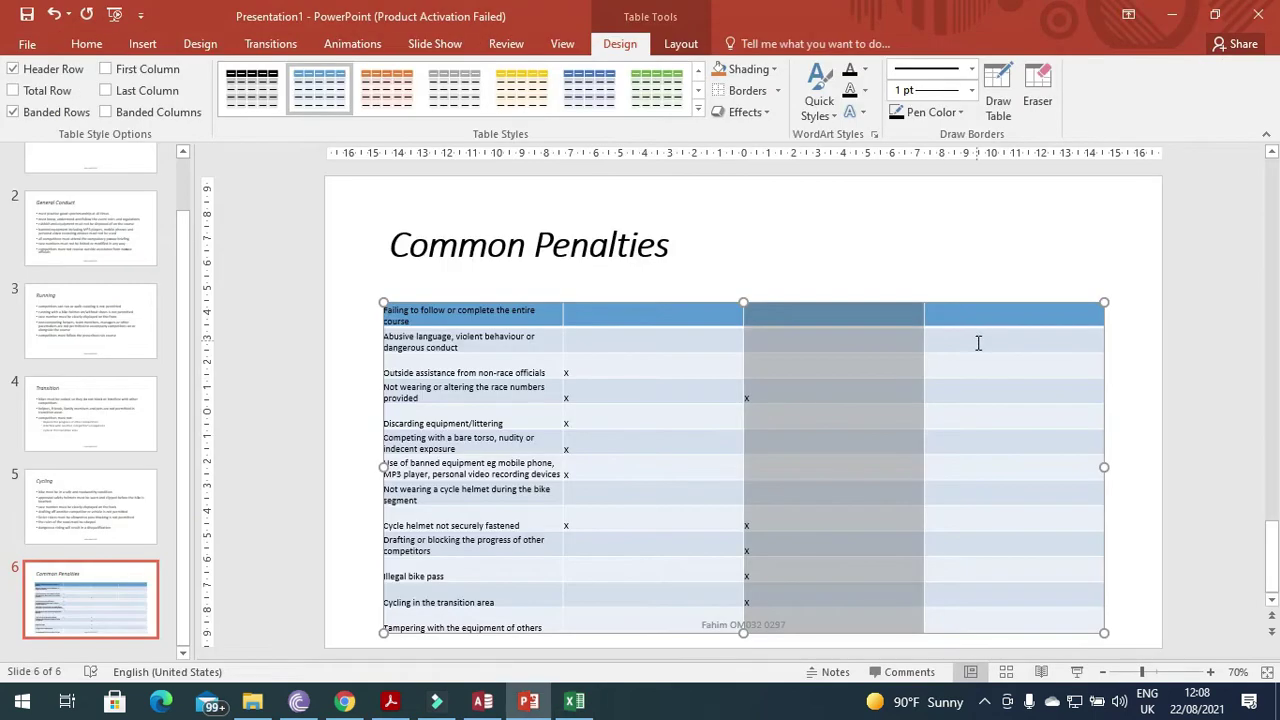
drag(971, 337, 954, 607)
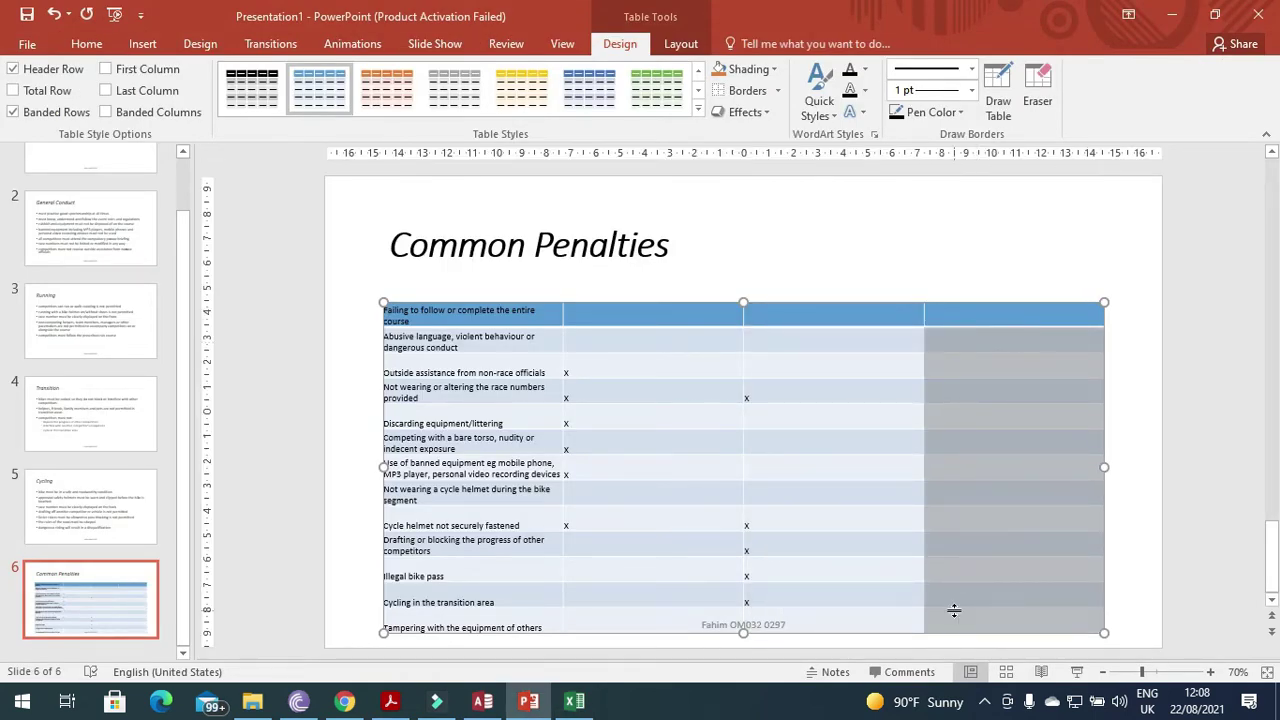
key(ctrl+v)
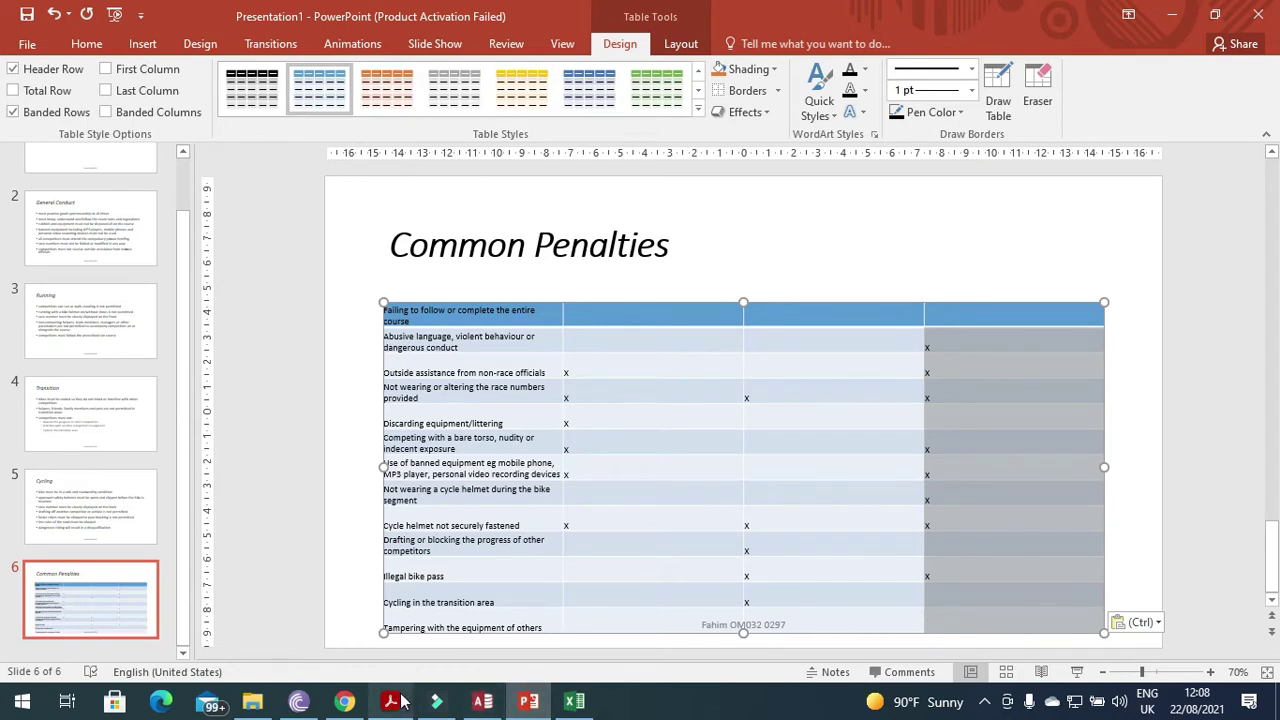
Read question 32 in the exam paper PDF for the required table style and shading.
click(390, 701)
scroll(307, 474, down, 1)
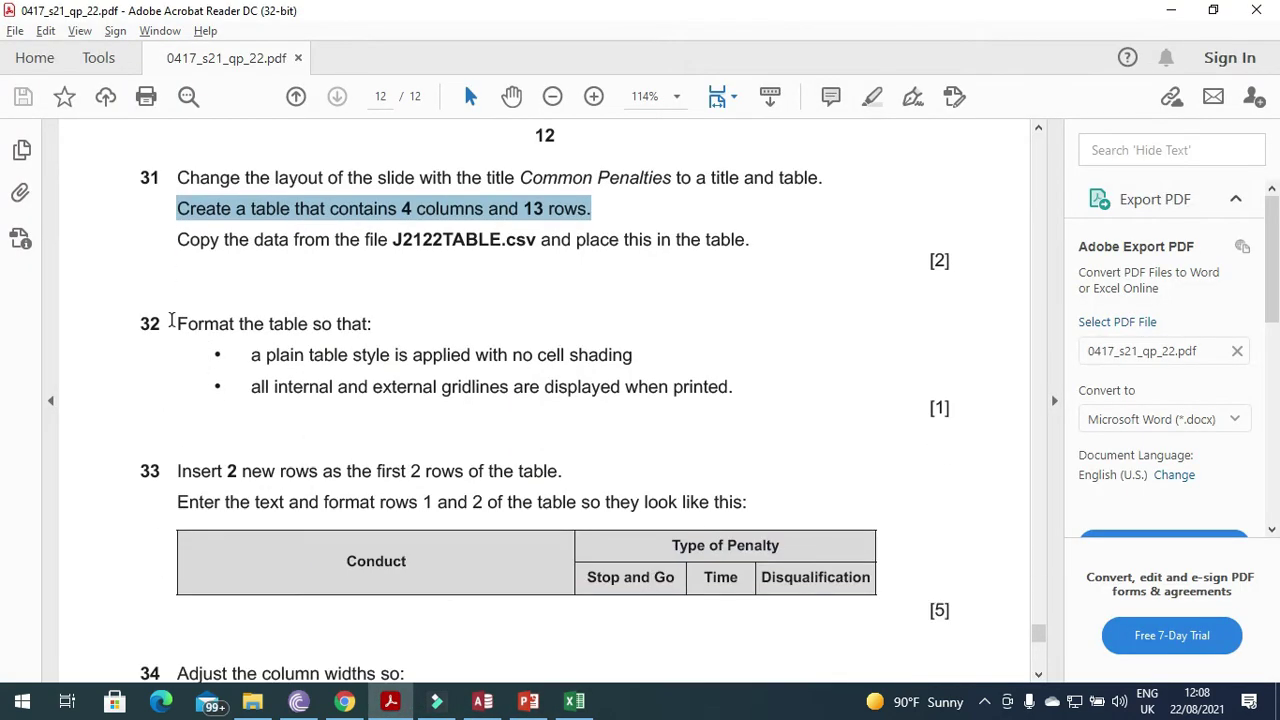
drag(172, 322, 361, 316)
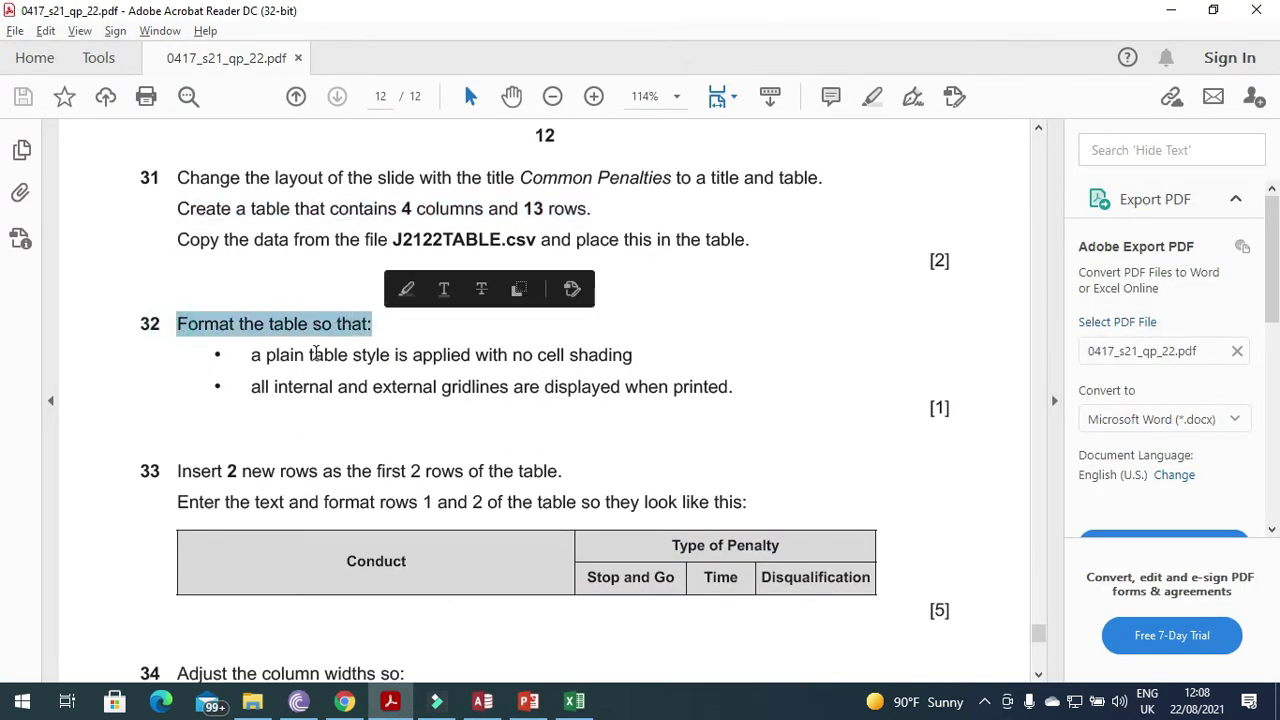
click(309, 354)
drag(250, 355, 632, 356)
key(alt+Tab)
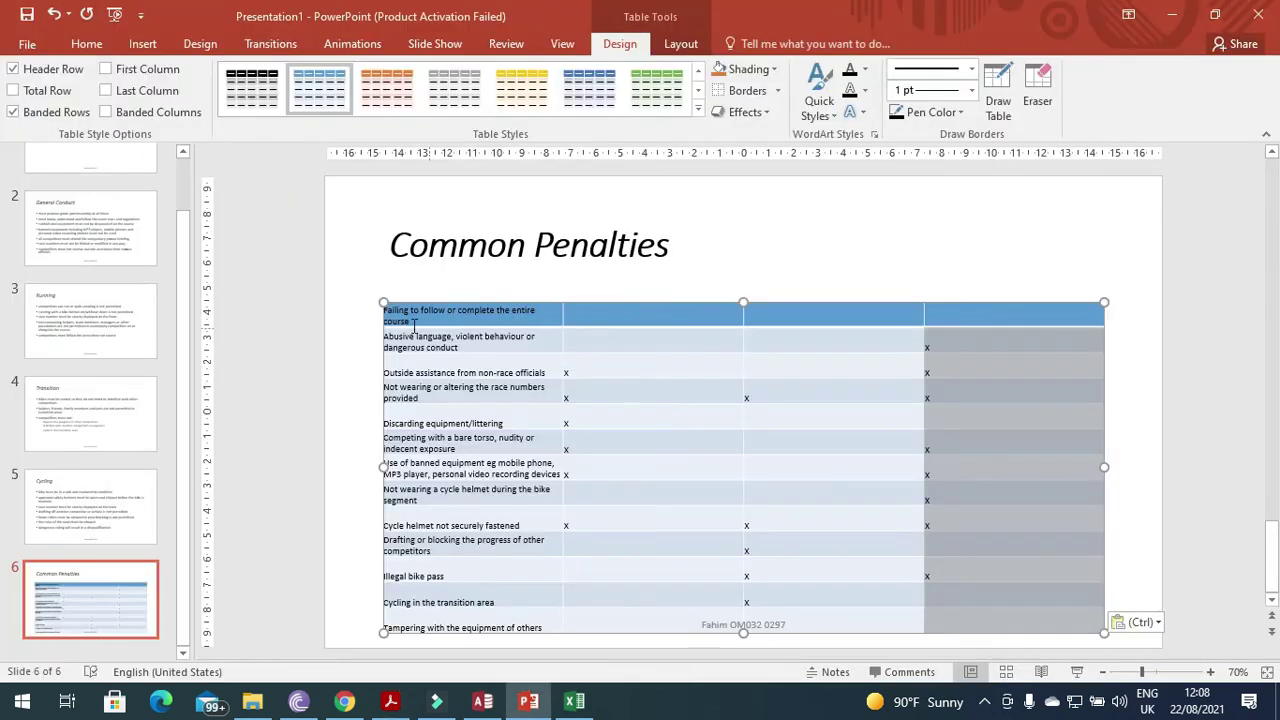
click(580, 320)
click(775, 320)
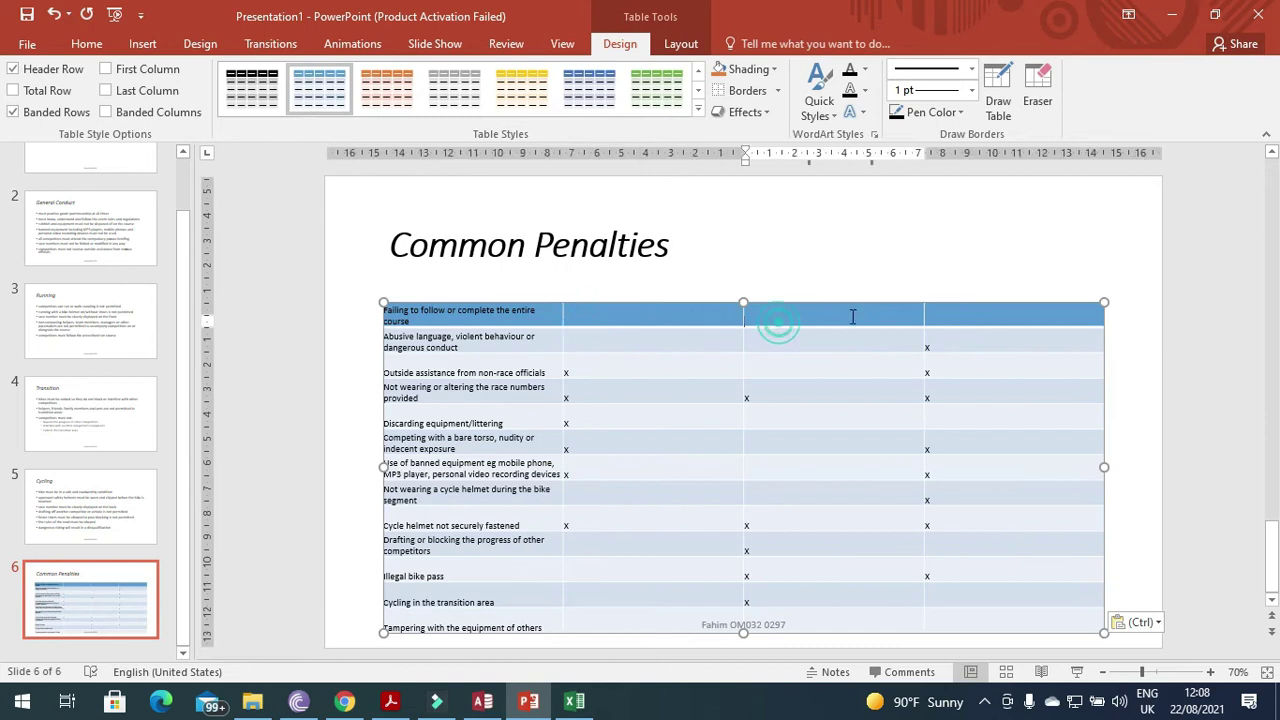
click(381, 303)
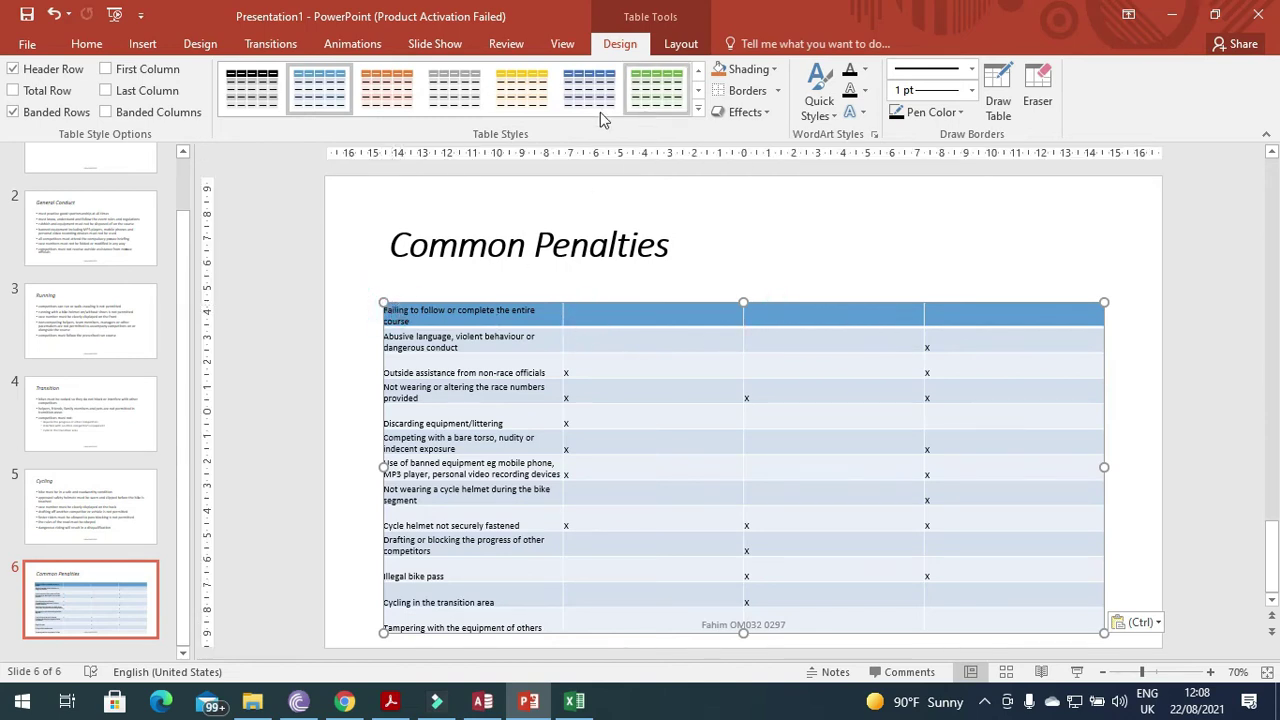
click(699, 72)
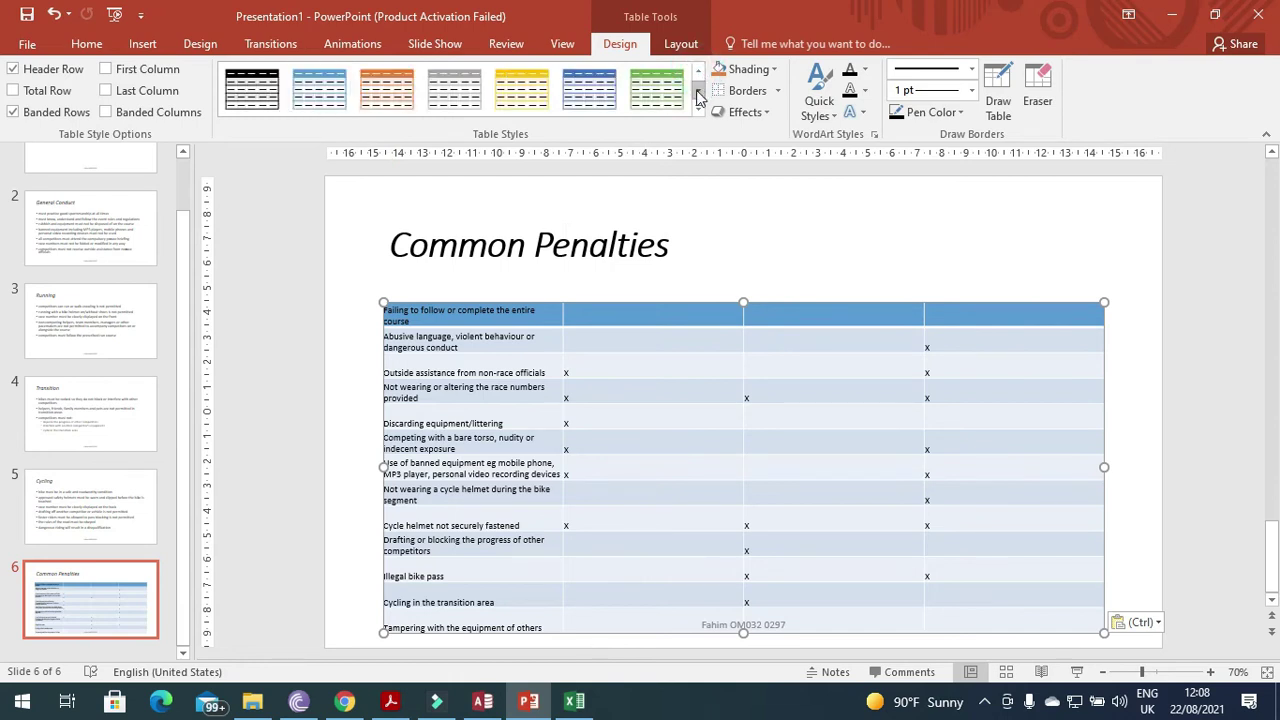
click(699, 92)
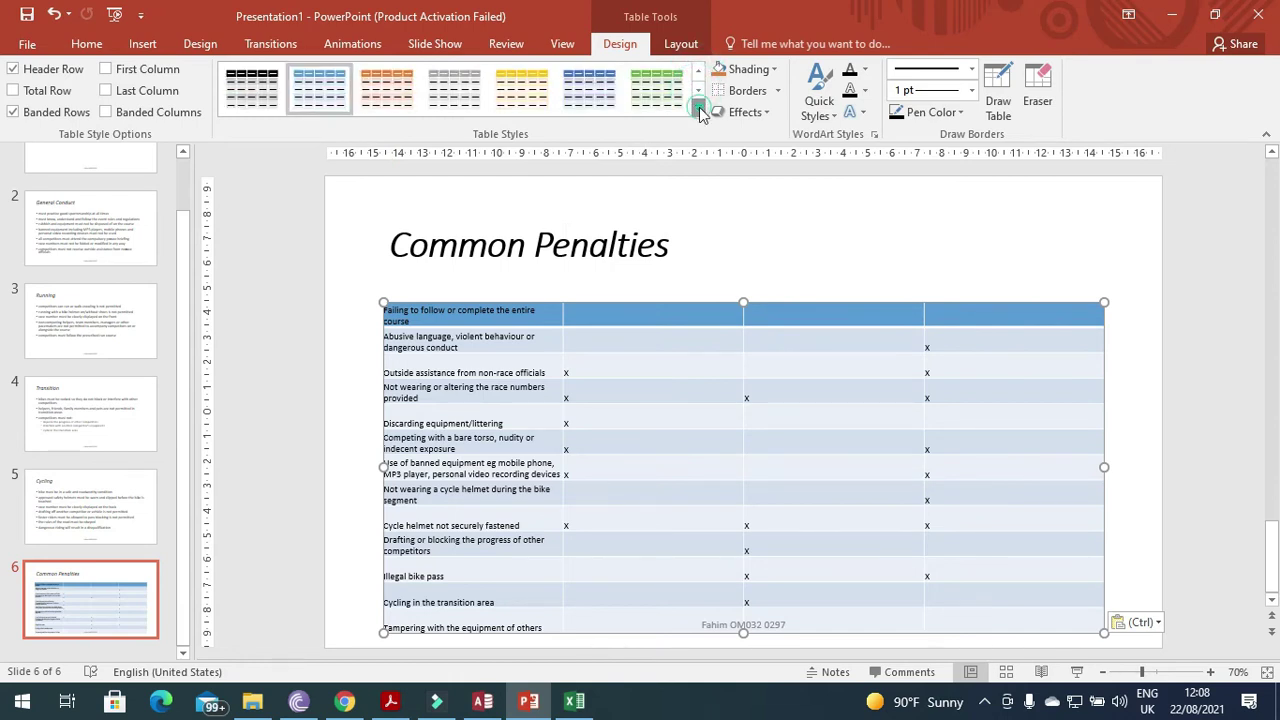
click(699, 107)
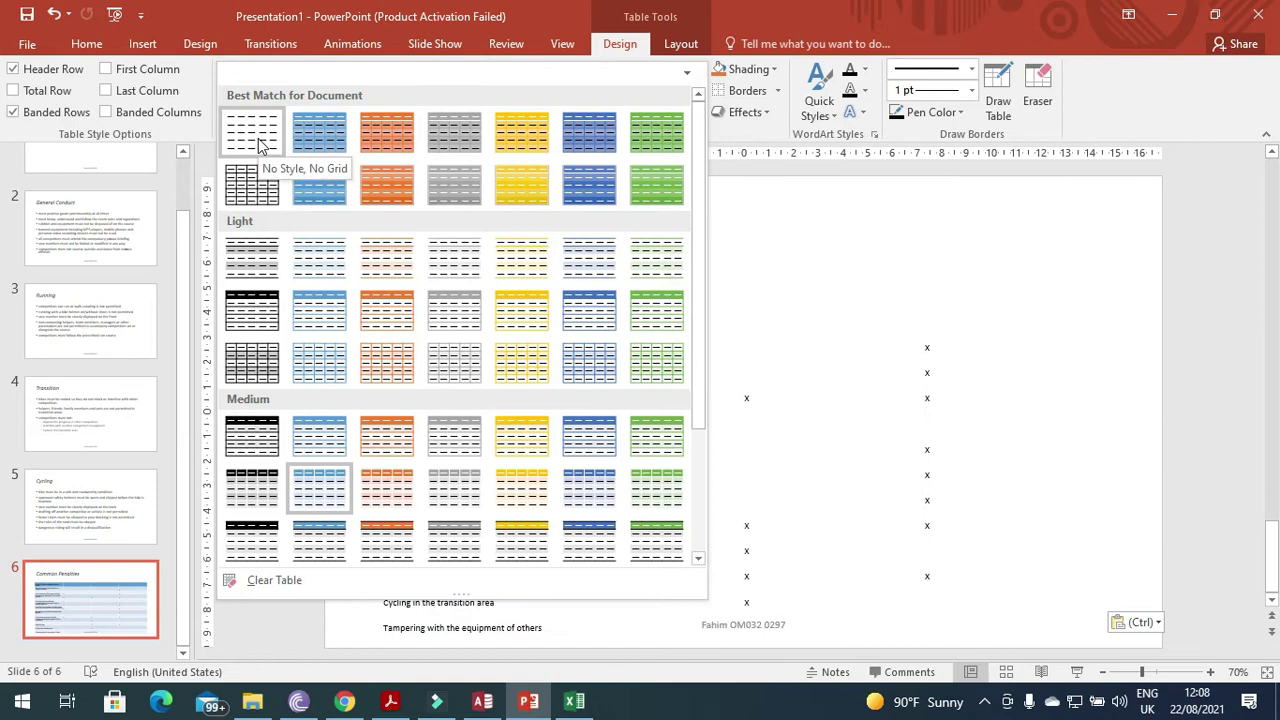
mouse_move(701, 224)
mouse_down()
mouse_move(713, 318)
mouse_move(712, 150)
mouse_move(720, 427)
mouse_move(716, 182)
mouse_up()
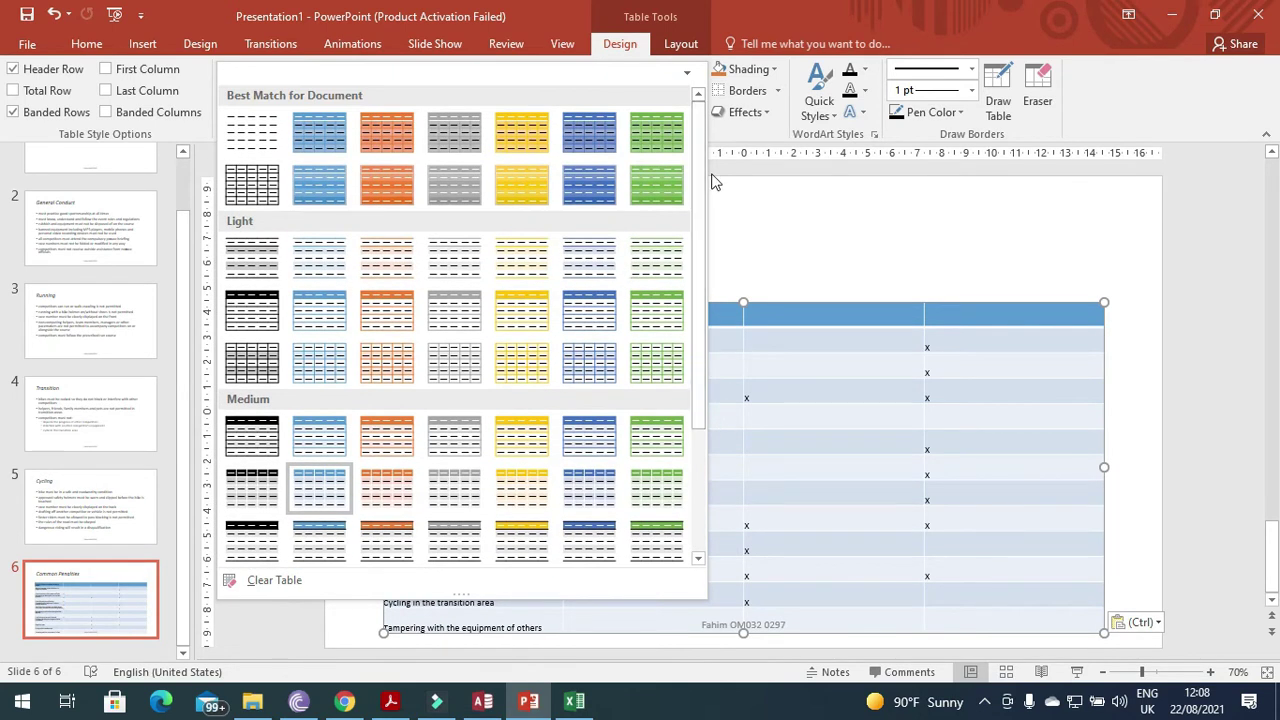
click(758, 214)
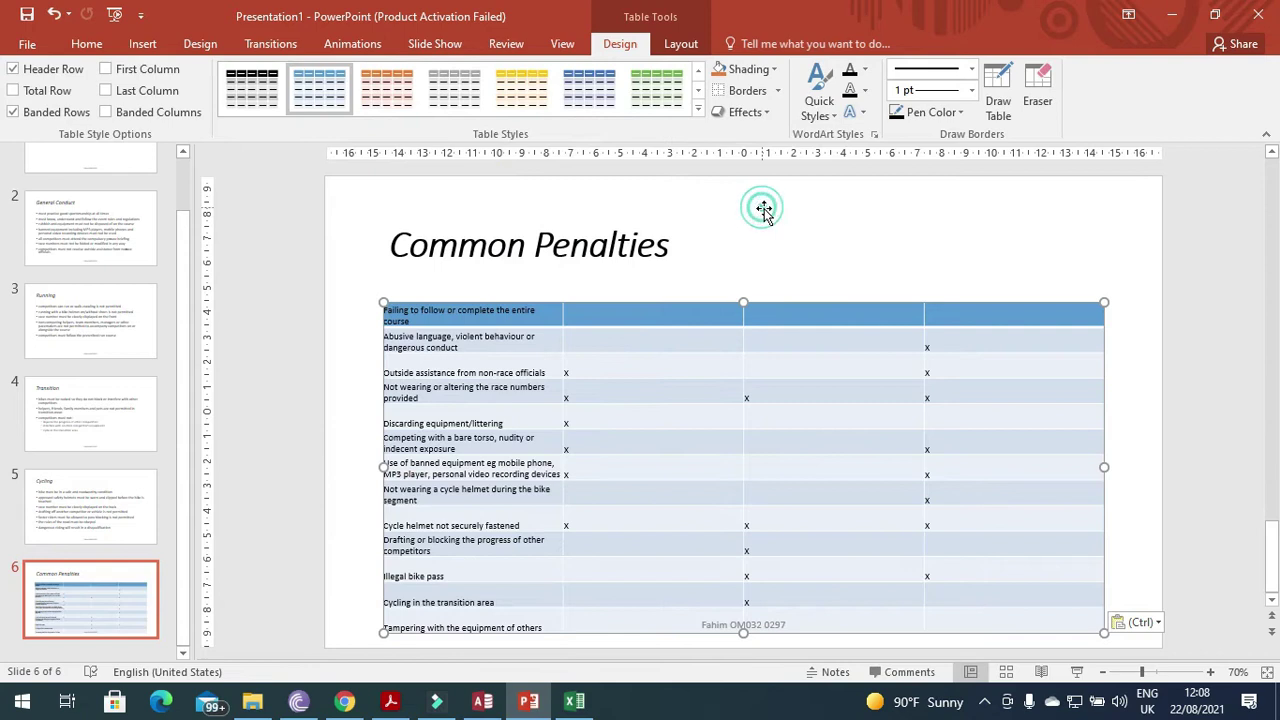
Select the whole Common Penalties table and set its cell shading to white.
click(666, 310)
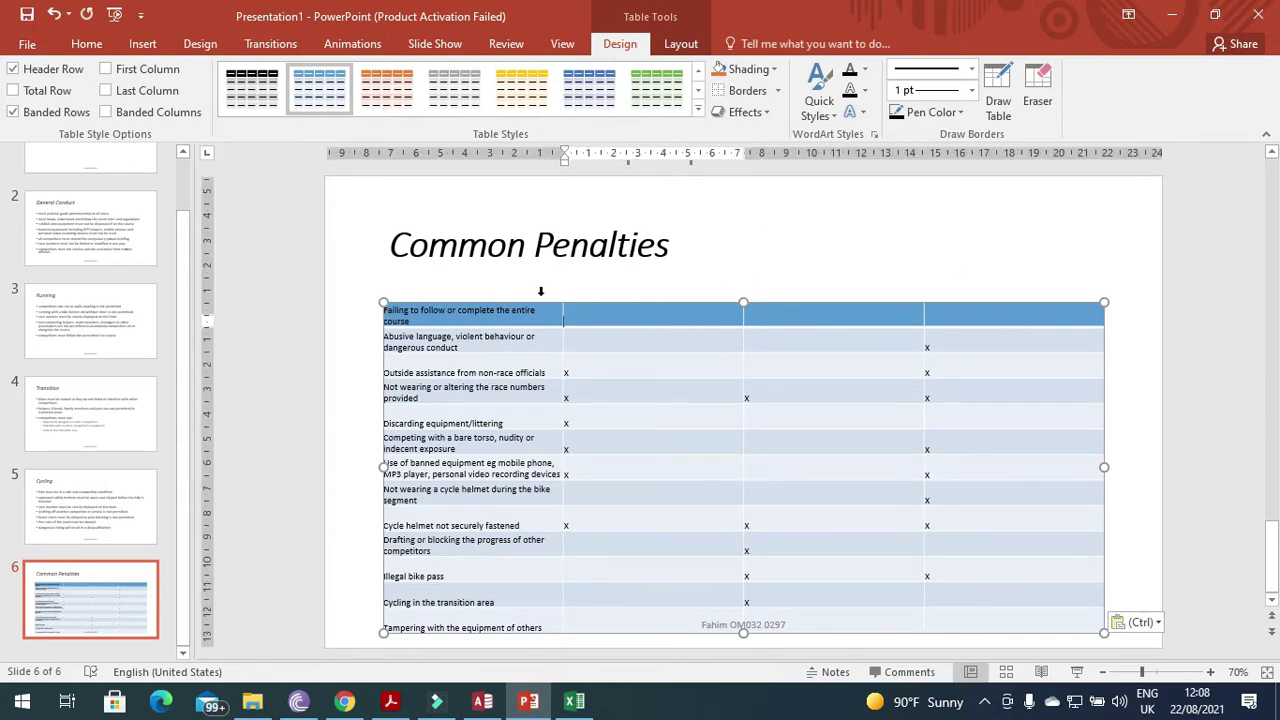
click(386, 302)
click(516, 308)
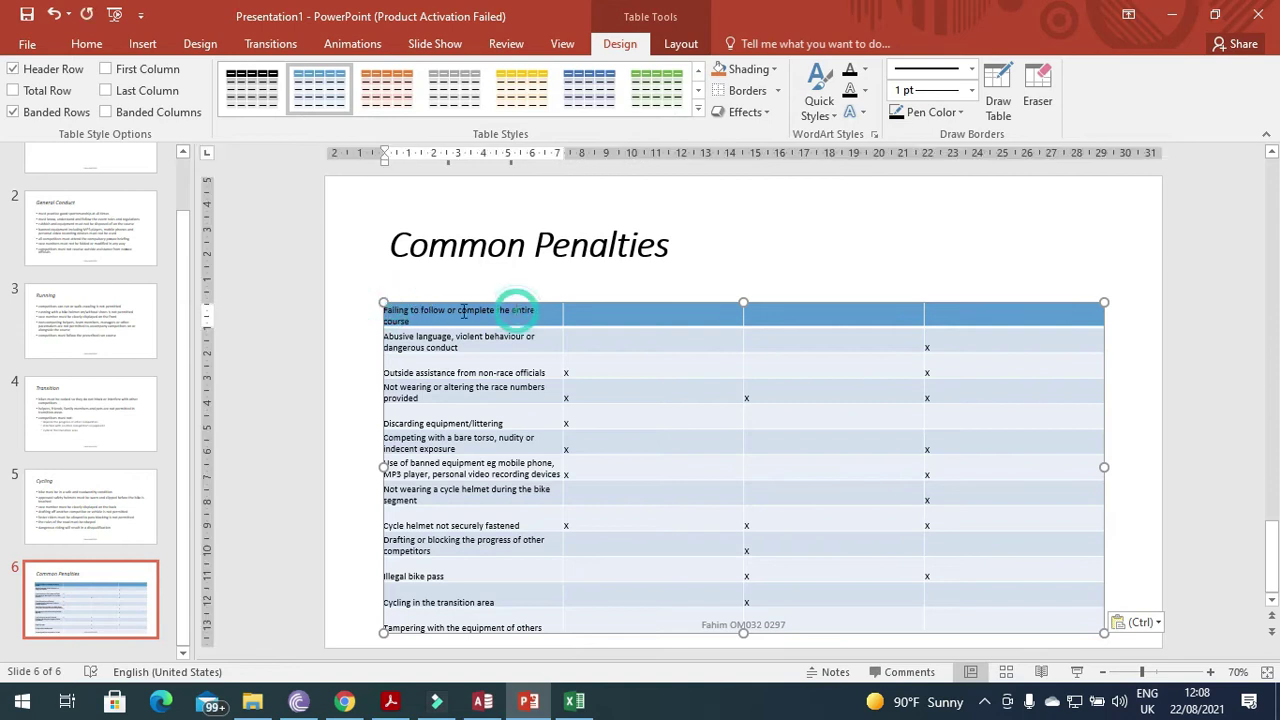
click(390, 306)
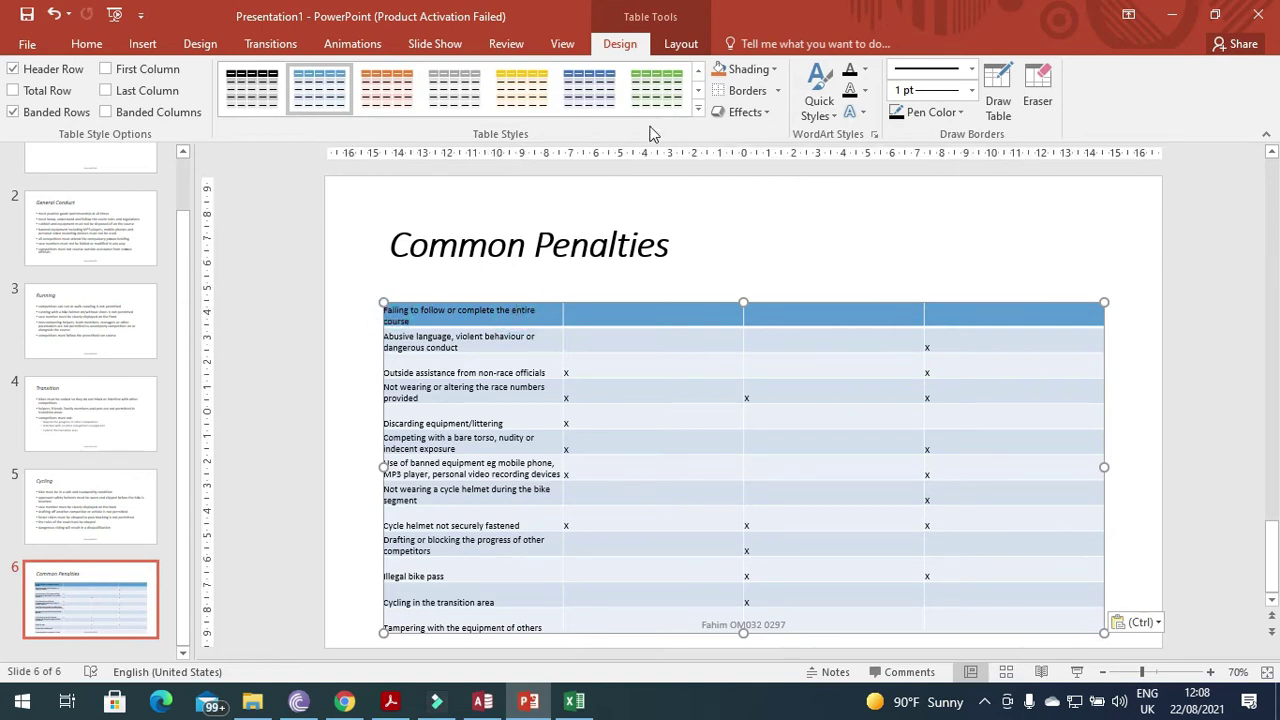
click(776, 70)
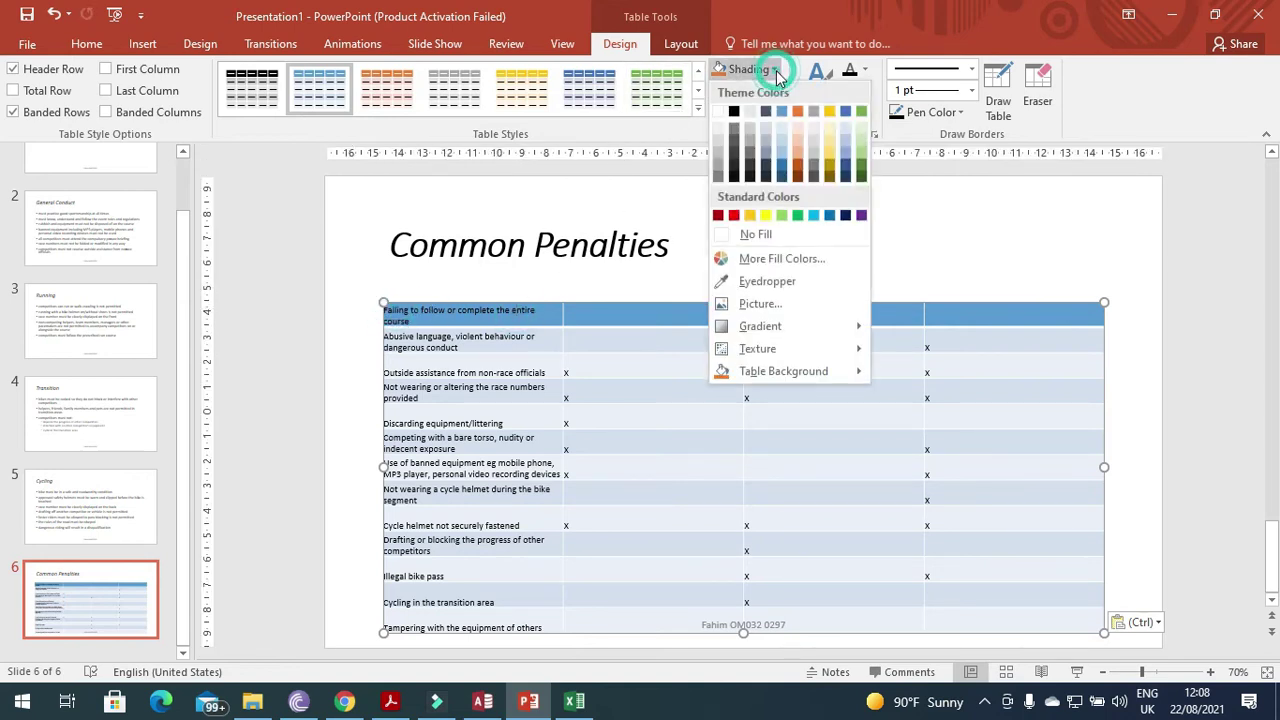
click(716, 118)
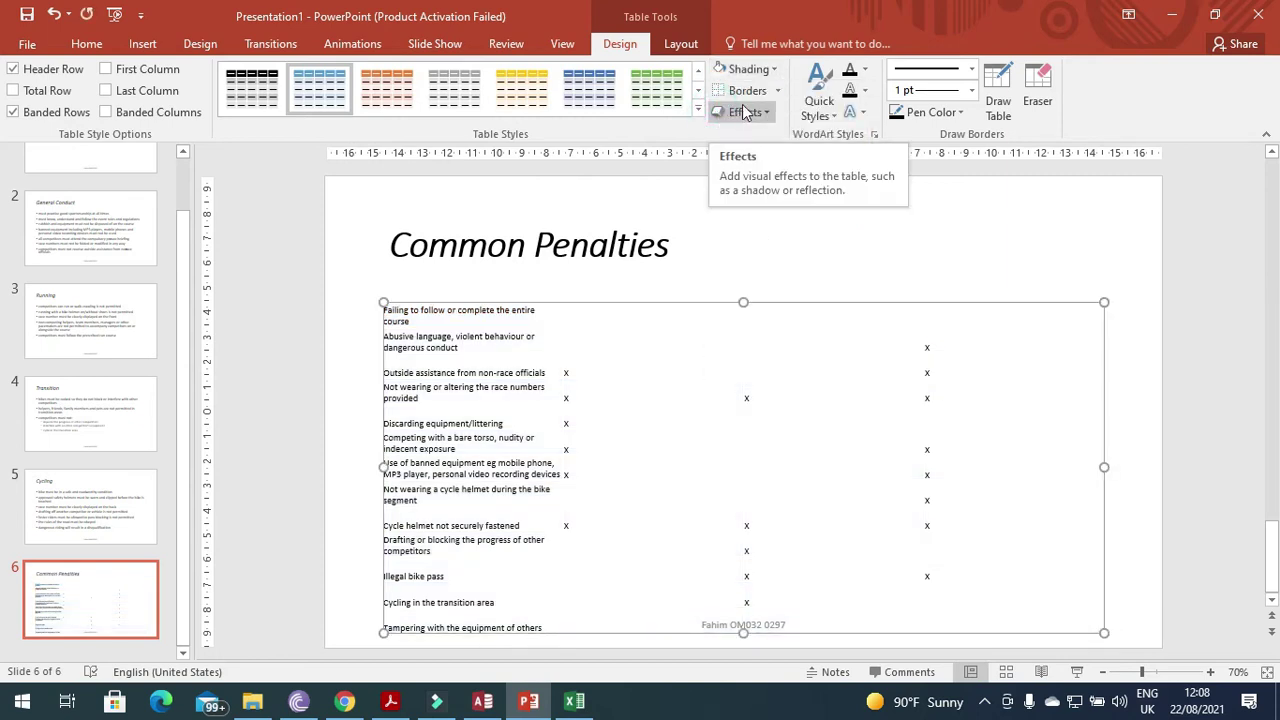
Apply all internal and external borders to the Common Penalties table, then deselect it.
click(778, 90)
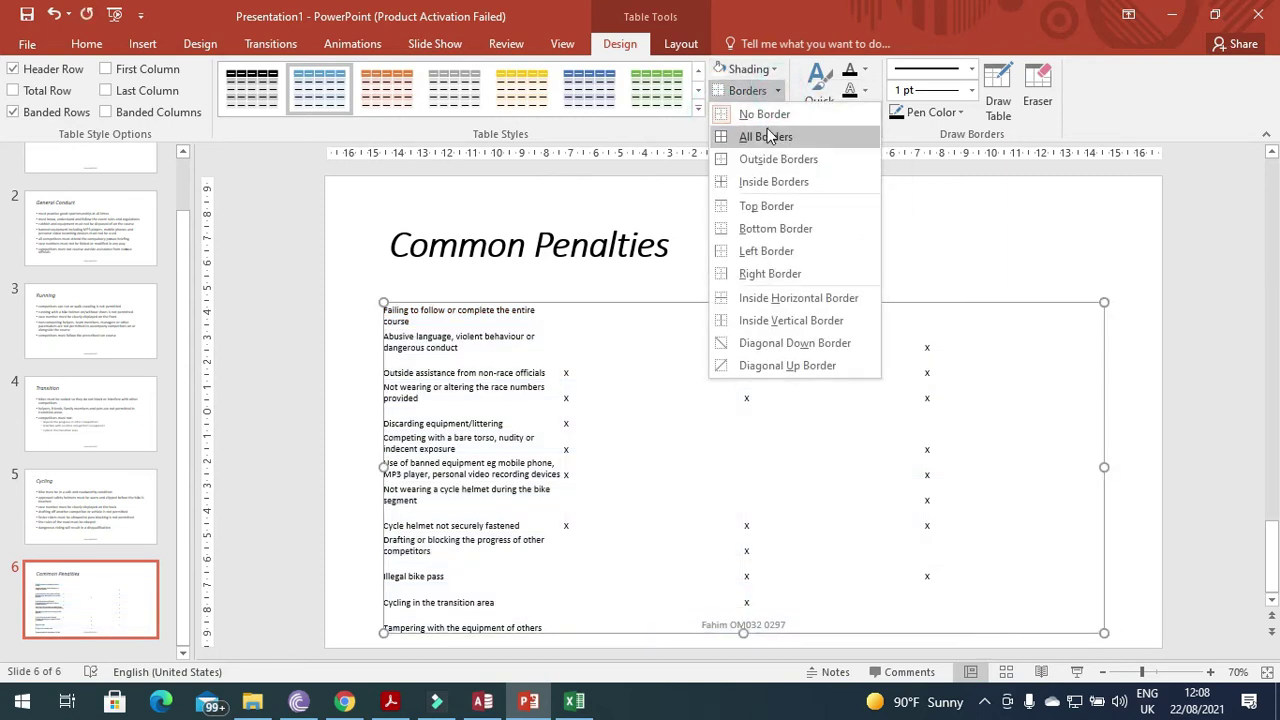
click(765, 136)
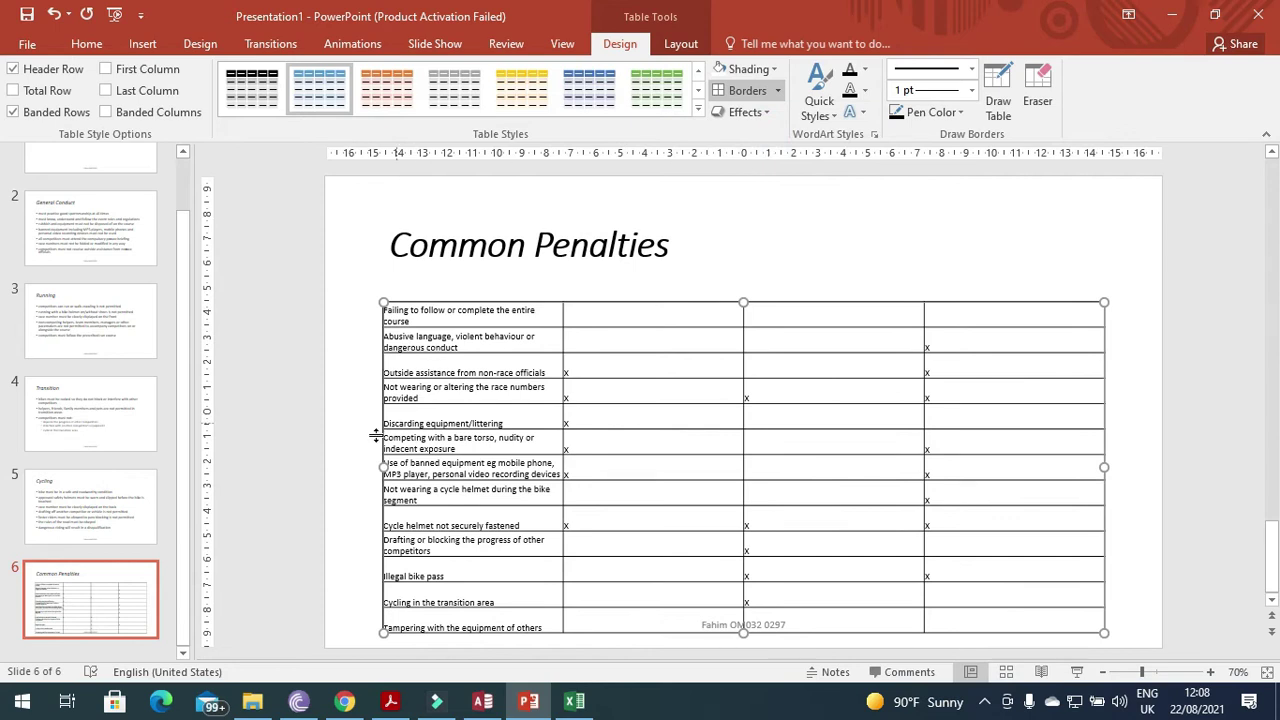
click(346, 400)
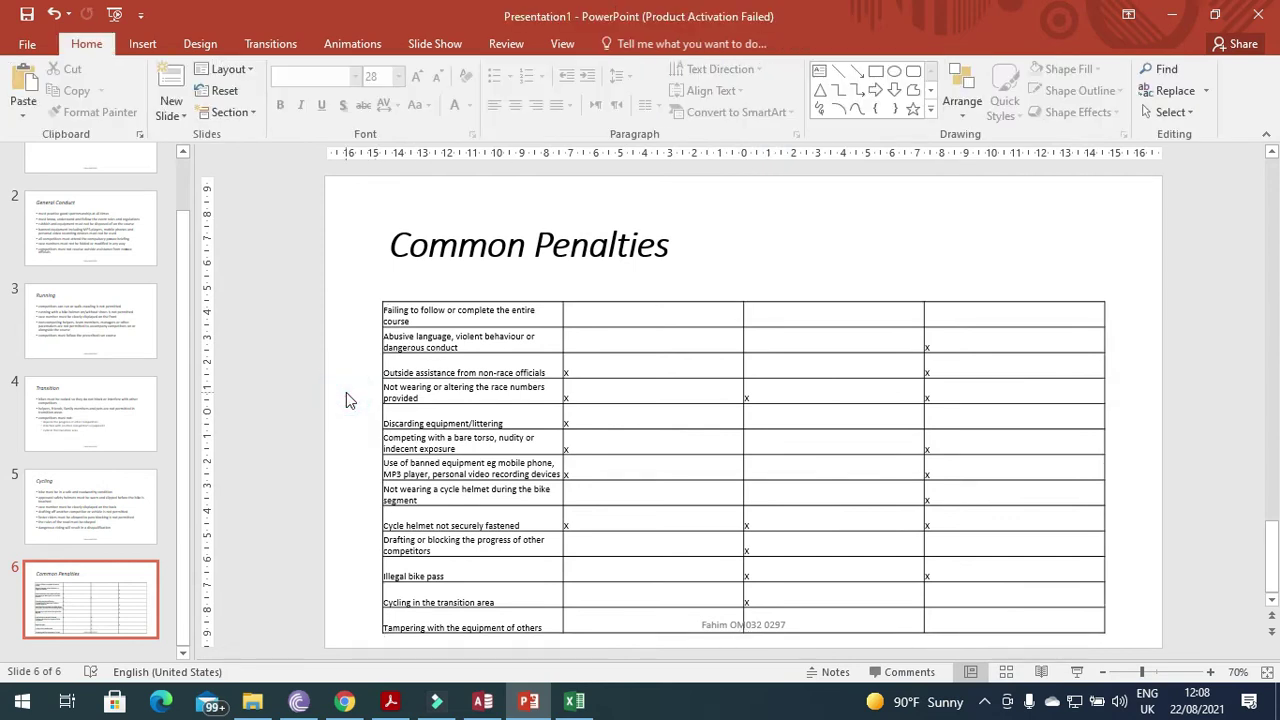
Check the gridline requirement in question 32 and read question 33's row insertion instruction in the exam paper PDF.
key(alt+Tab)
drag(251, 386, 733, 386)
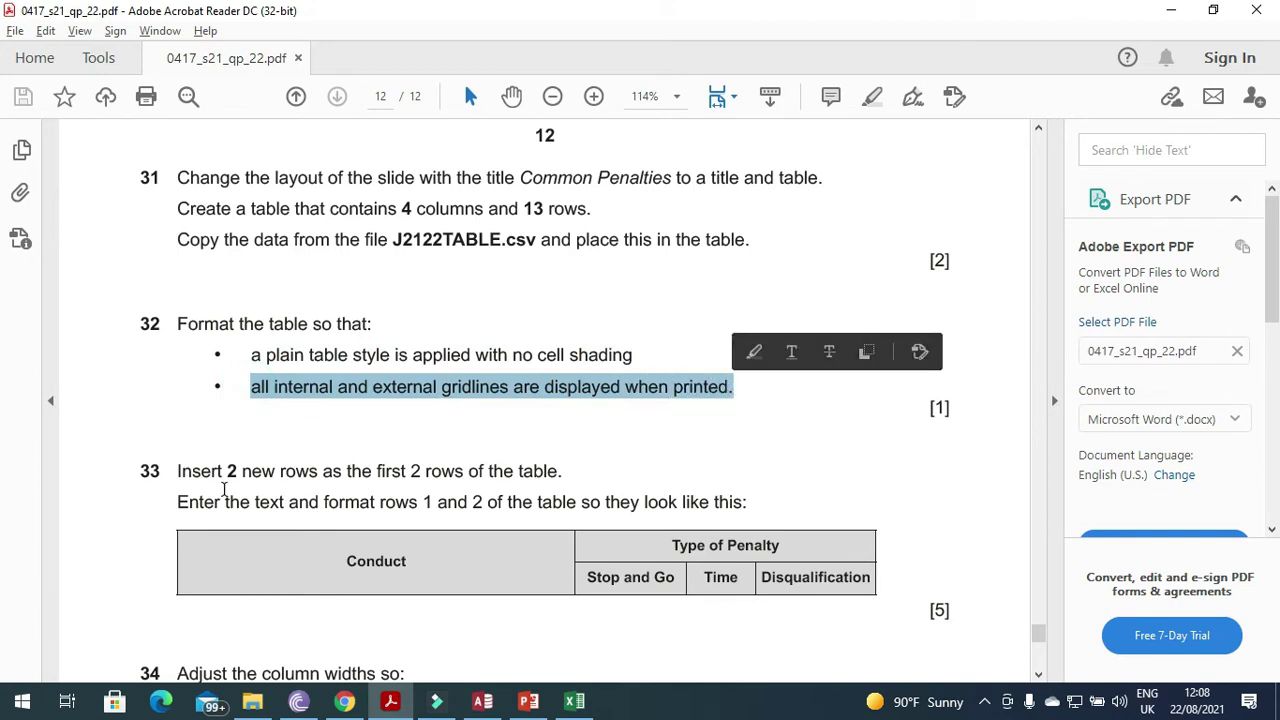
click(182, 475)
drag(195, 474, 568, 473)
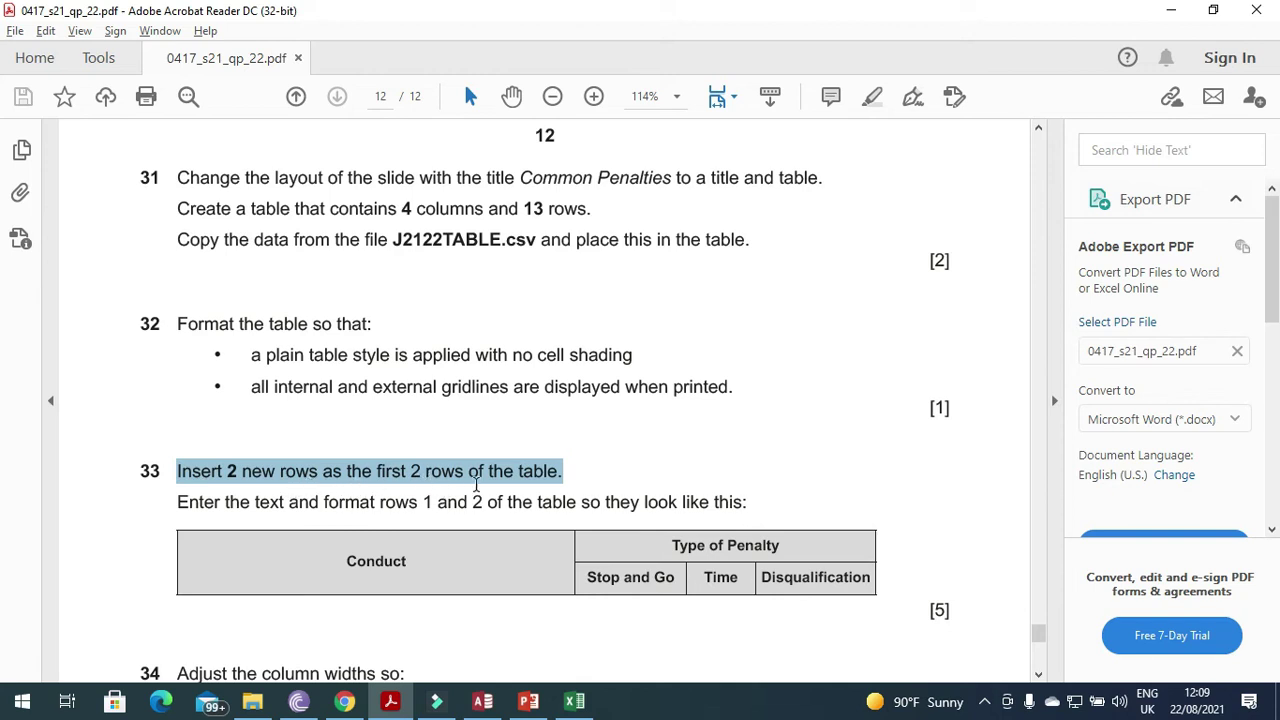
key(alt+Tab)
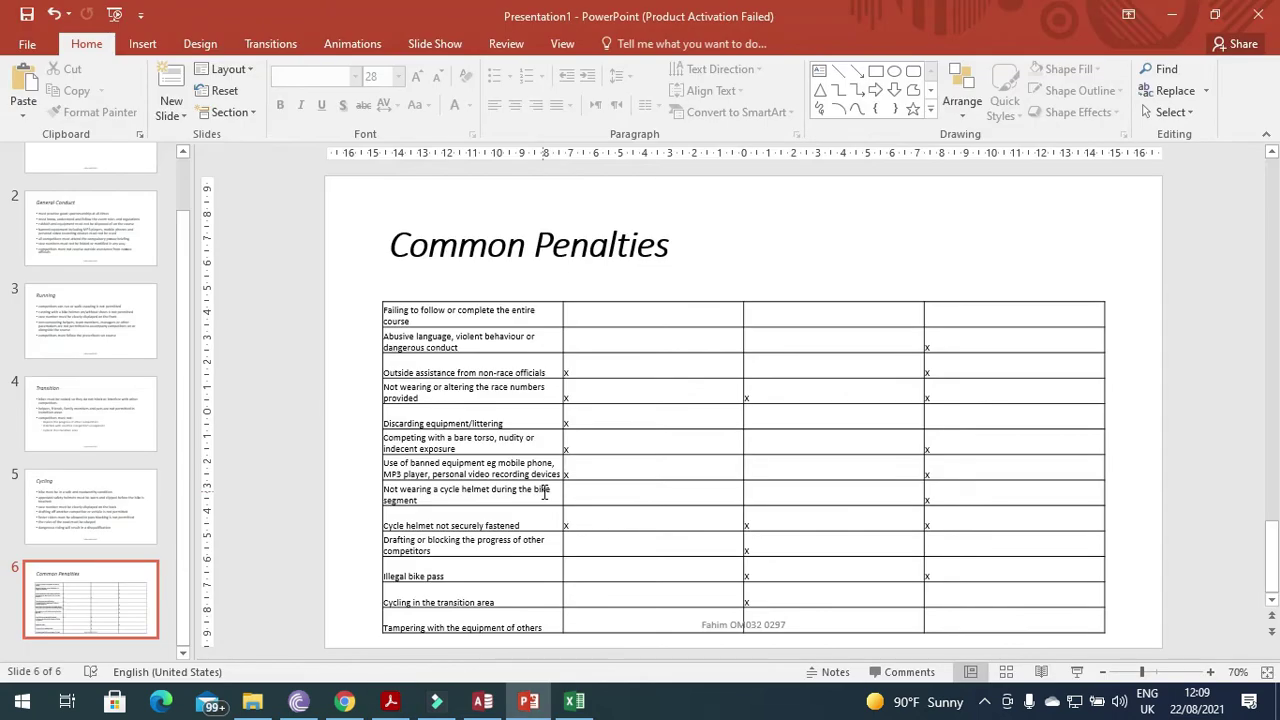
key(alt+Tab)
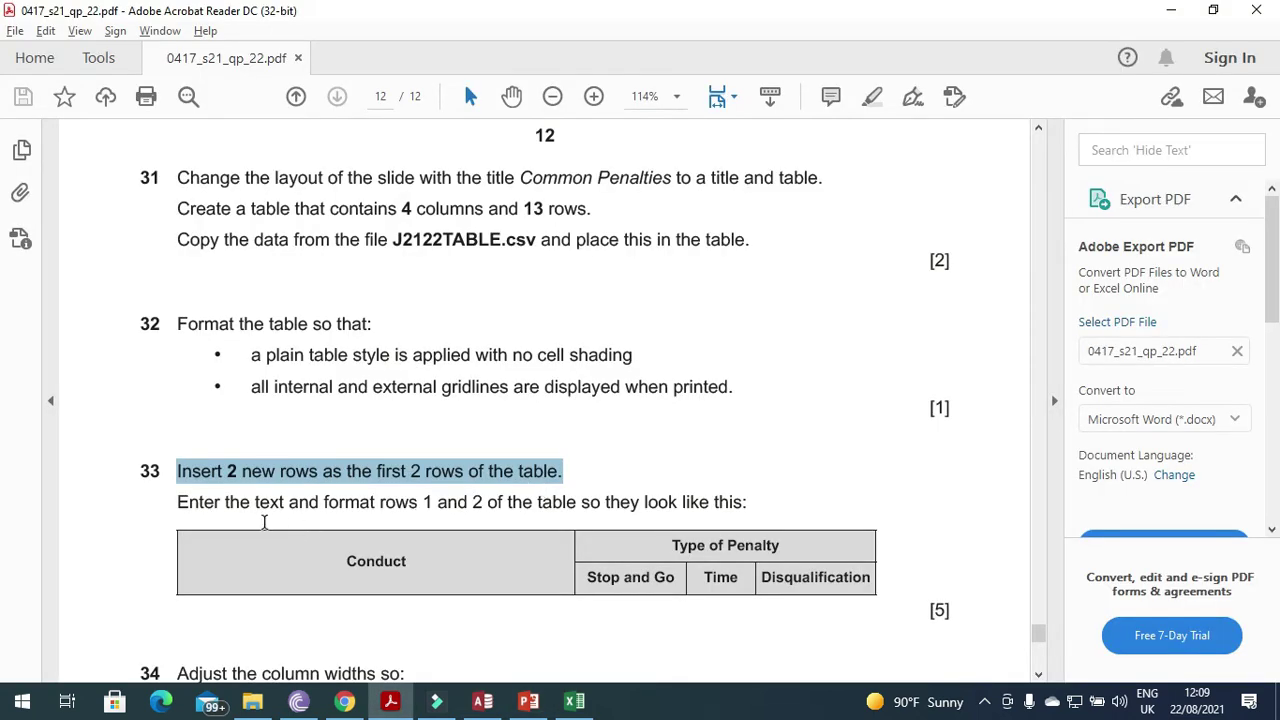
Insert two new rows above the first row of the Common Penalties table in PowerPoint.
key(alt+Tab)
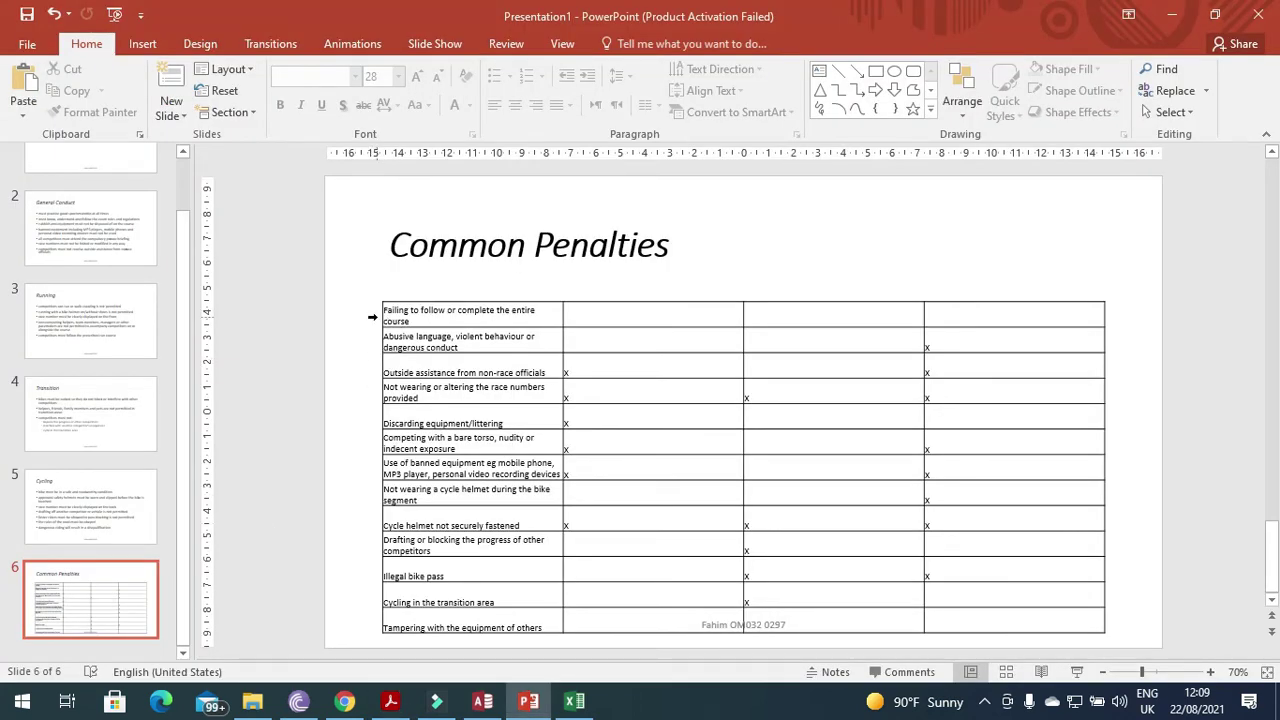
click(372, 317)
right_click(408, 313)
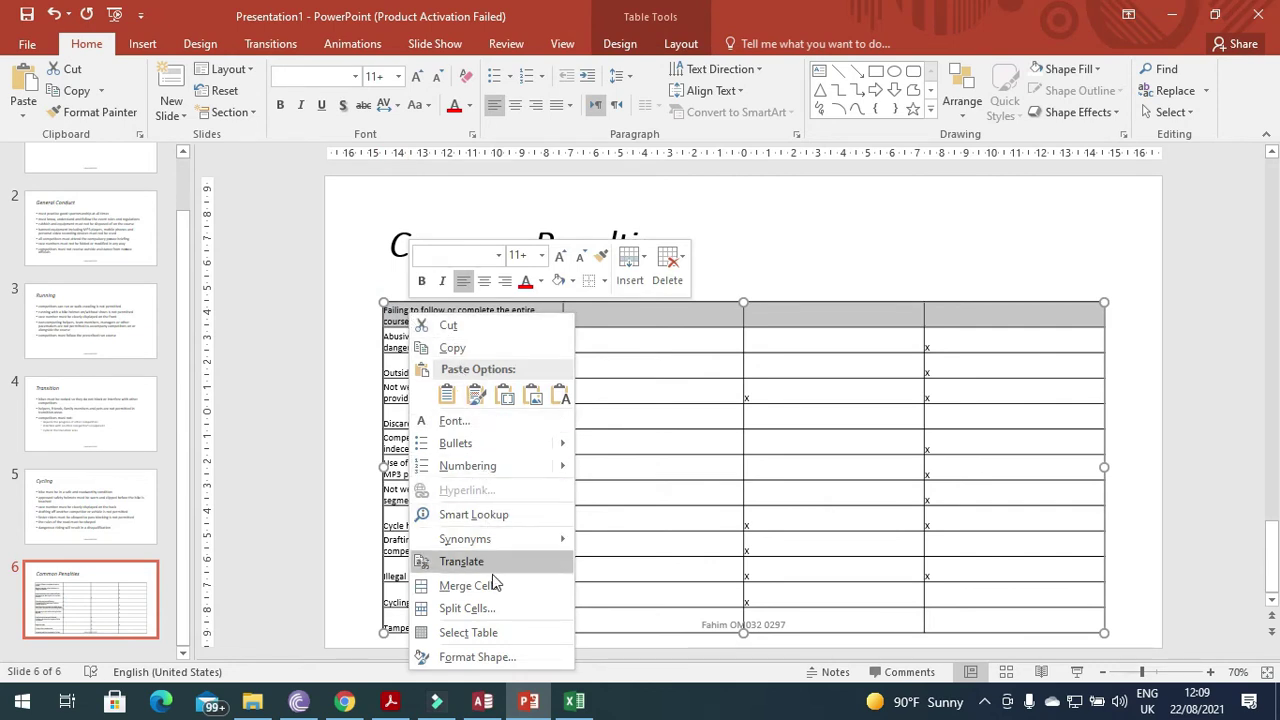
click(645, 257)
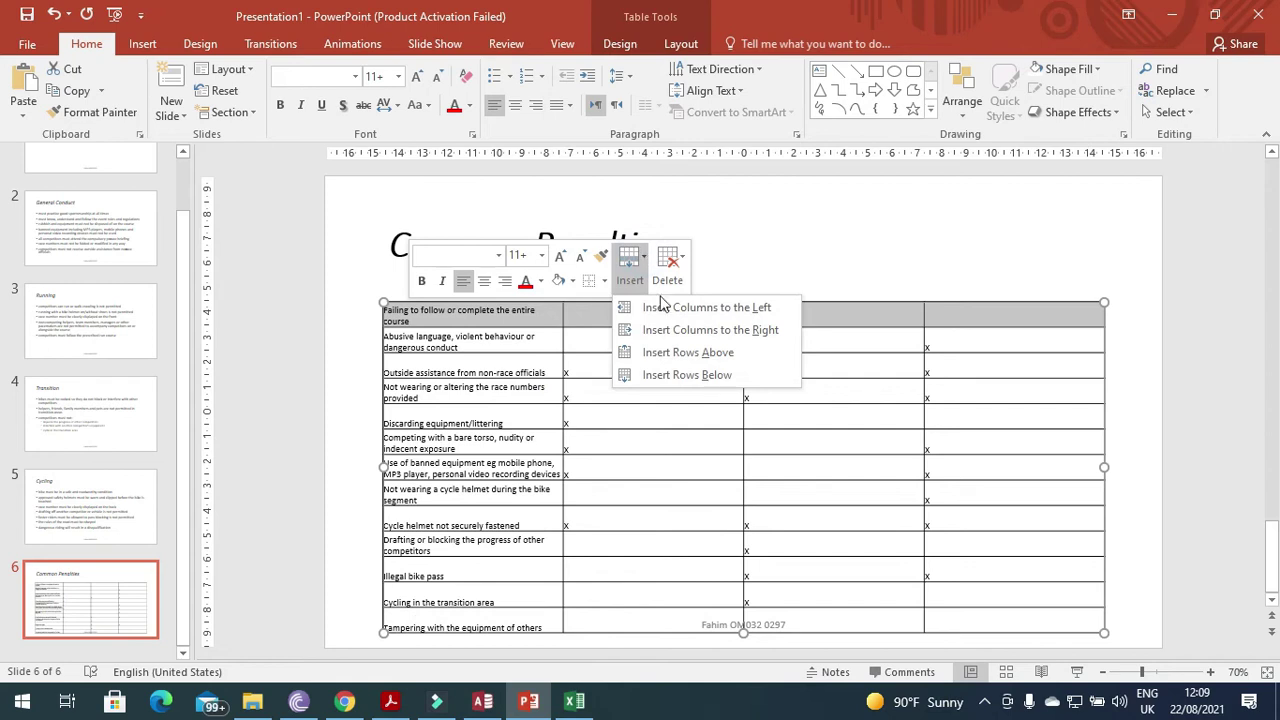
click(678, 363)
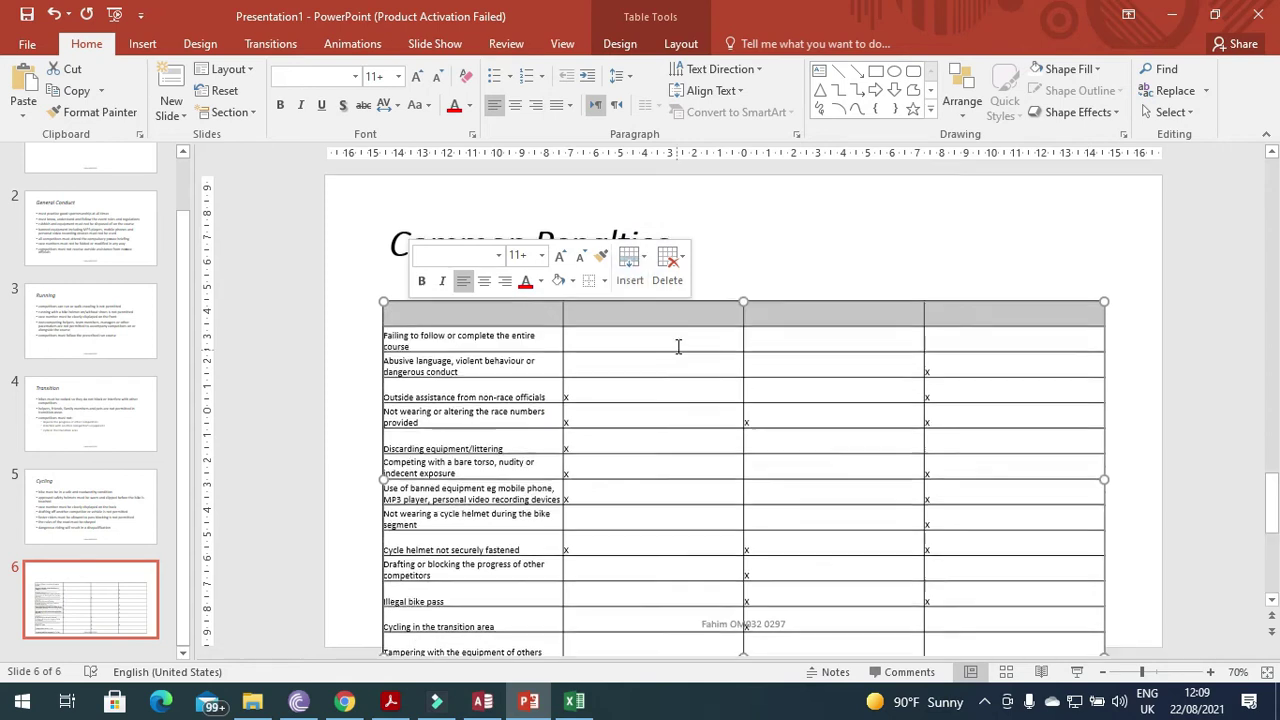
click(648, 262)
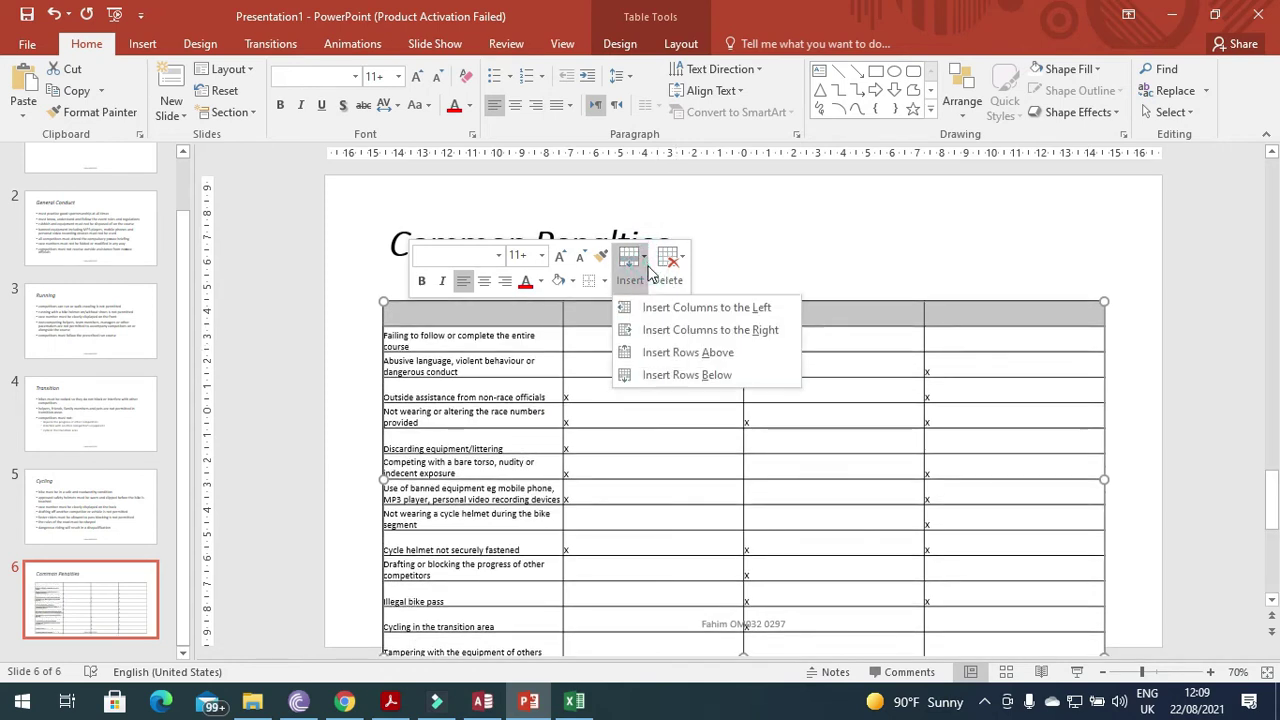
click(660, 352)
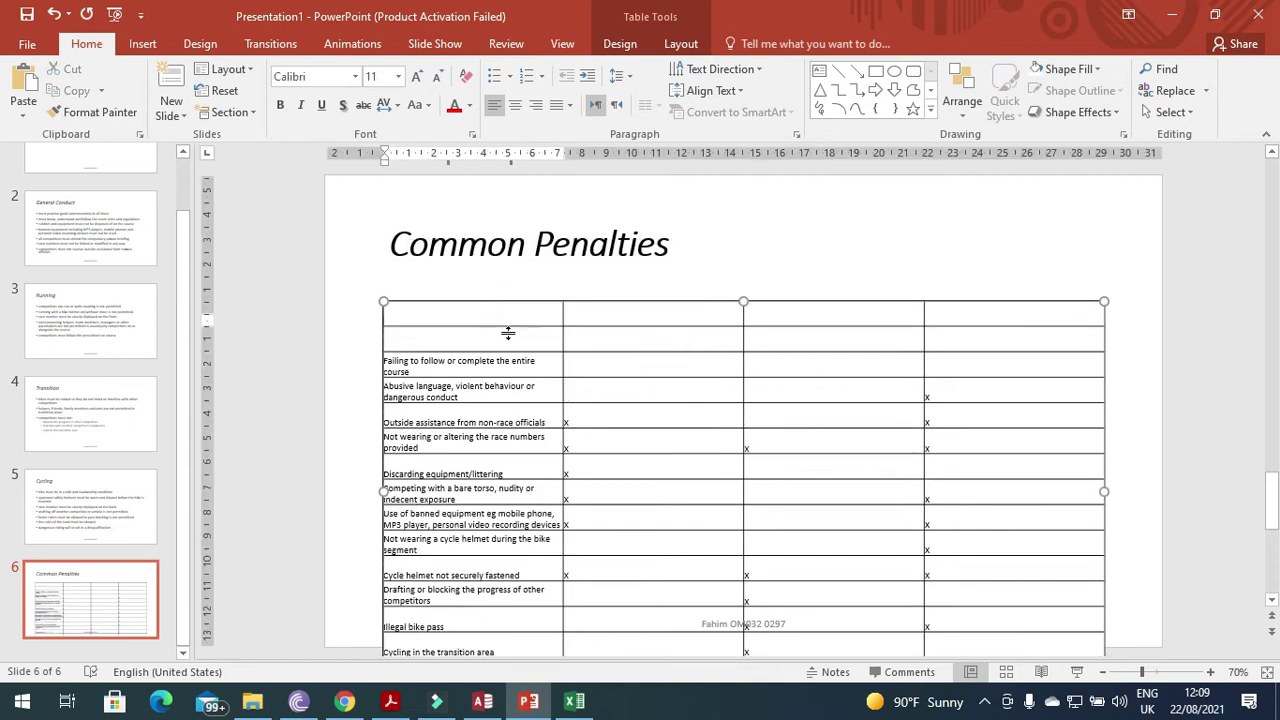
Examine the header text and layout required for rows 1 and 2 in question 33, comparing it with the slide table.
key(alt+Tab)
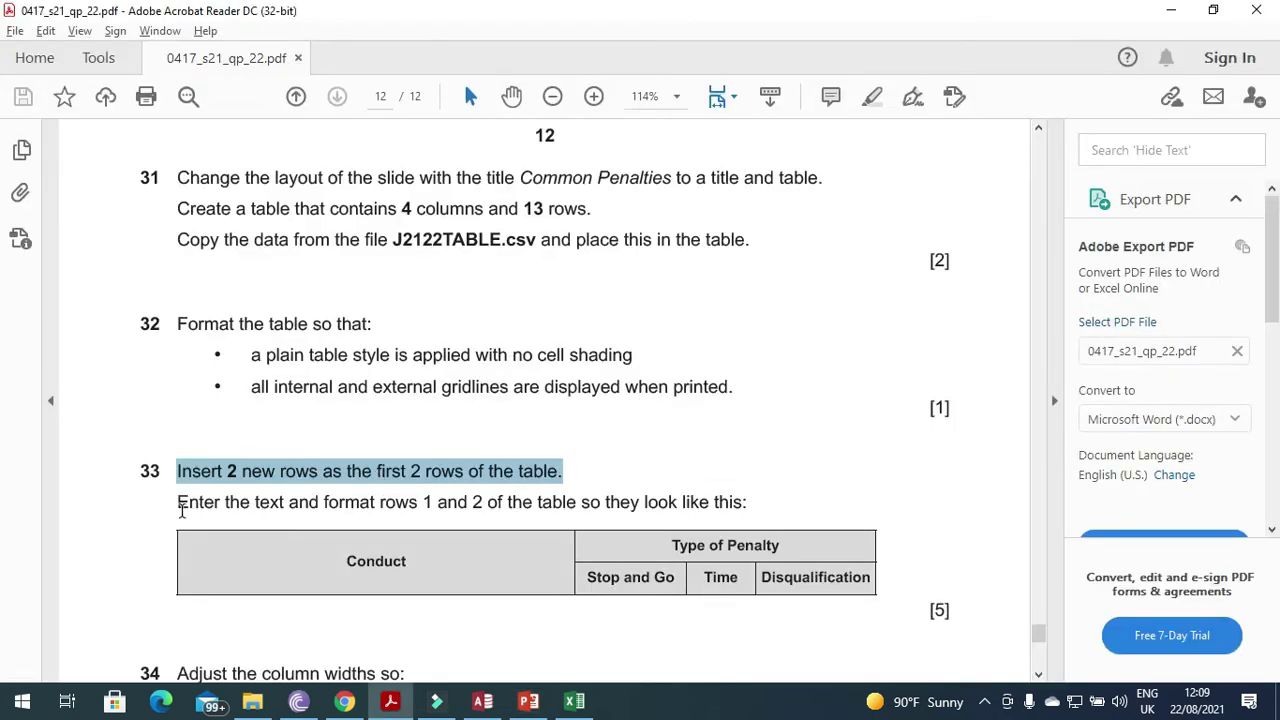
drag(181, 510, 790, 514)
key(alt+Tab)
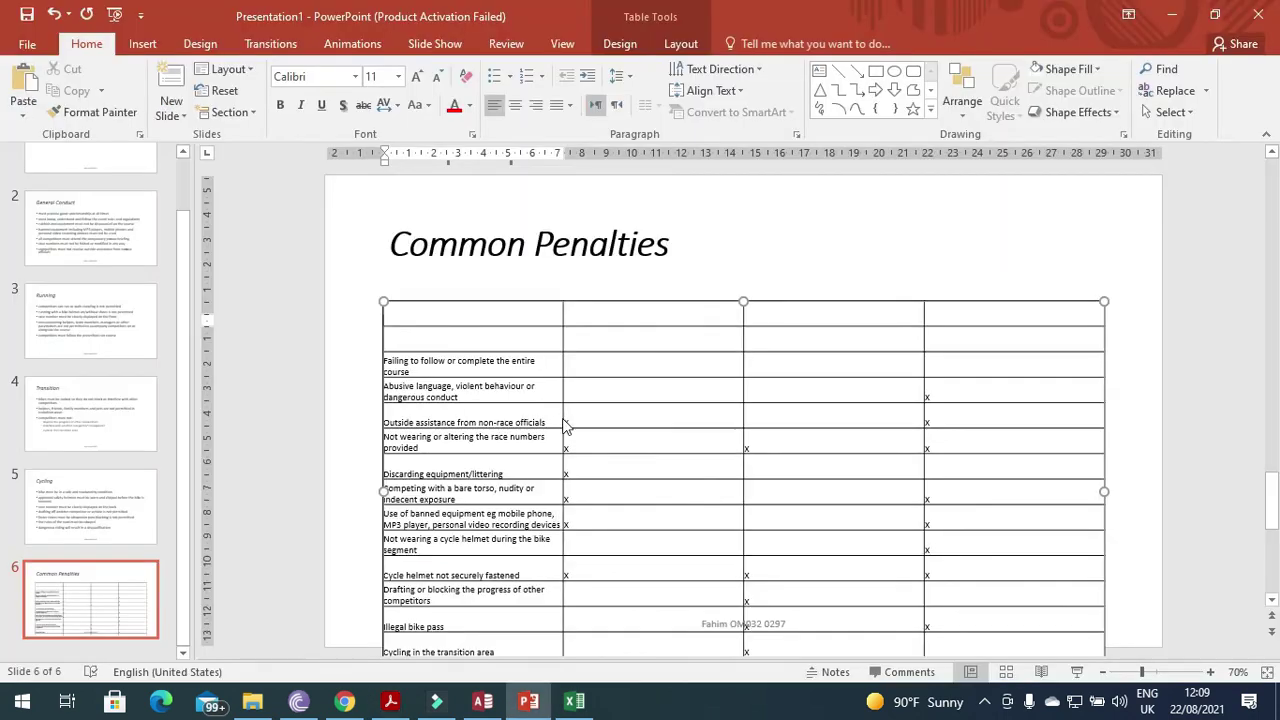
key(alt+Tab)
key(alt+Tab)
key(alt+Tab)
key(alt+Tab)
Merge the four cells in the first two columns of the table's two blank top rows.
drag(609, 300, 514, 277)
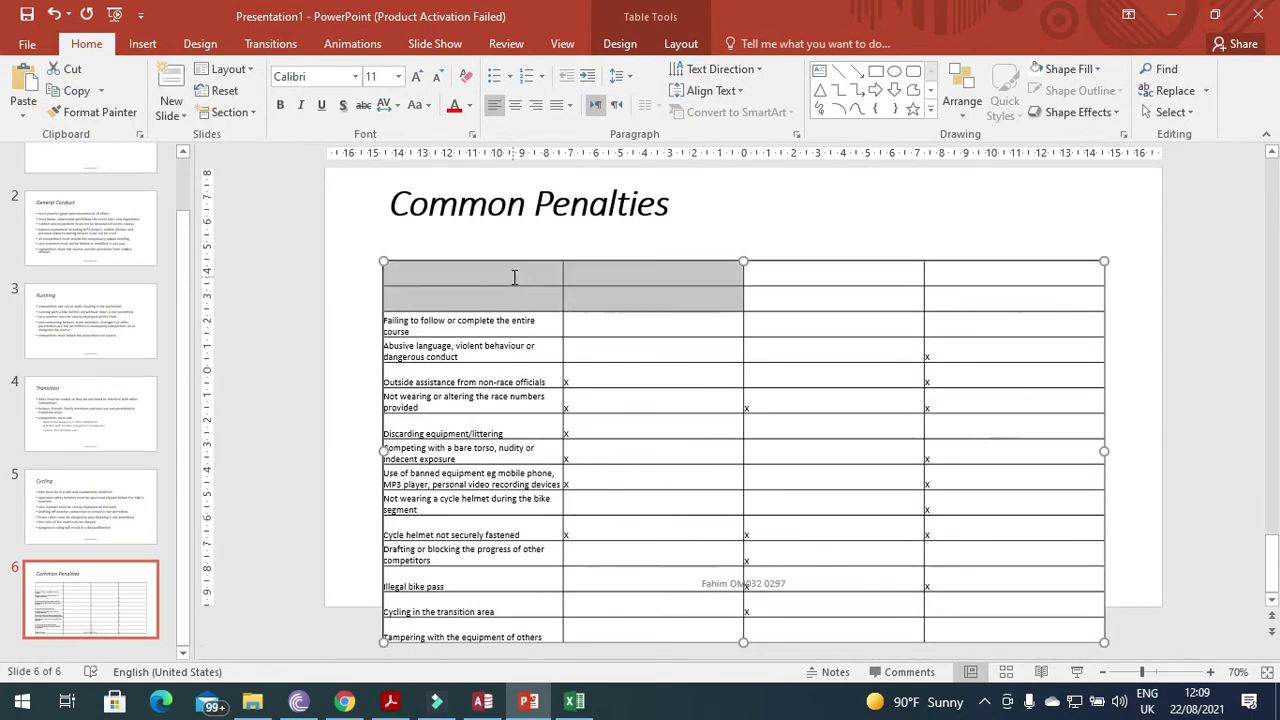
right_click(514, 277)
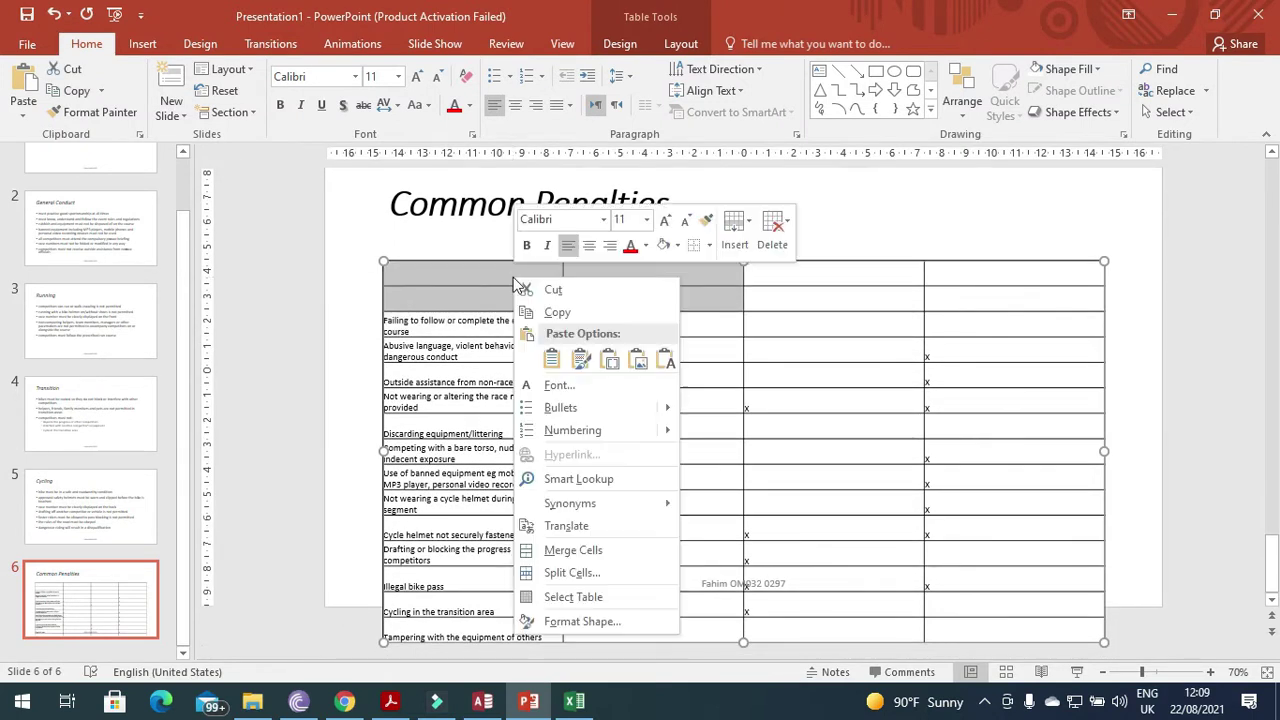
click(573, 550)
key(alt+Tab)
key(alt+Tab)
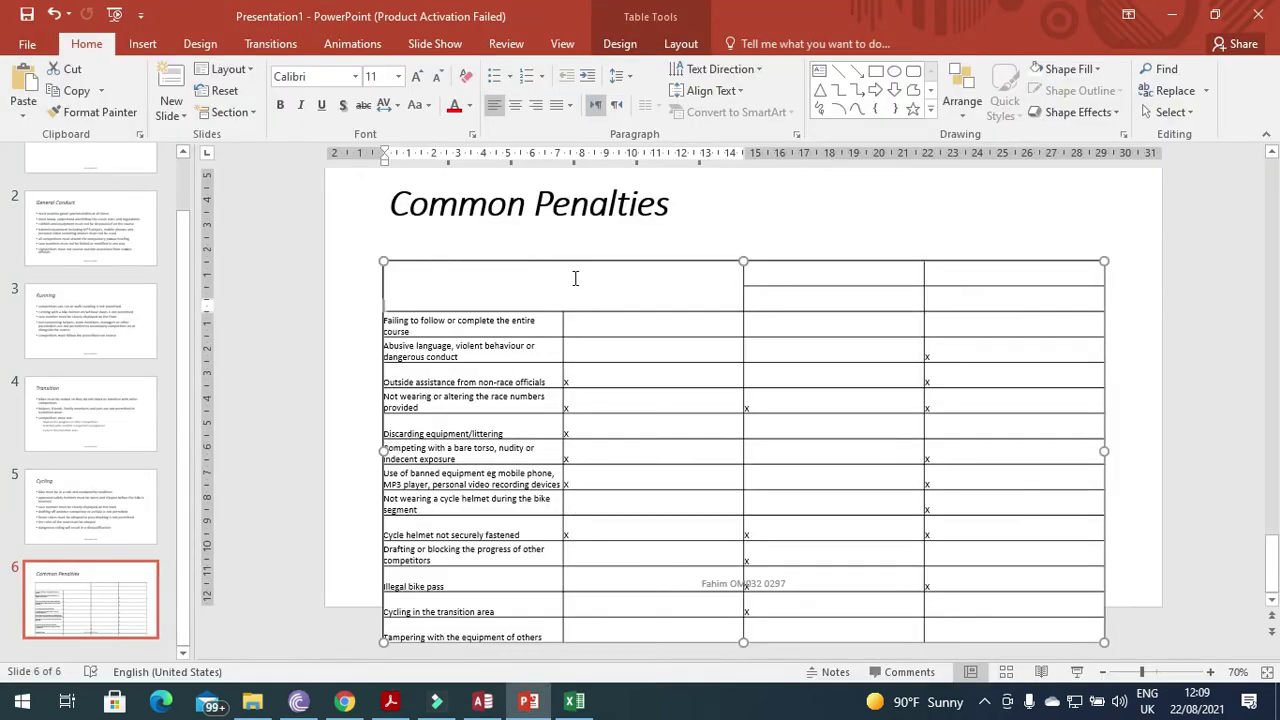
Enter "Conduct" in the merged header cell of the table.
click(574, 277)
click(560, 283)
click(631, 323)
click(613, 295)
text(duct)
Compare the table's header cells with the header layout shown in question 33 of the PDF.
key(alt+Tab)
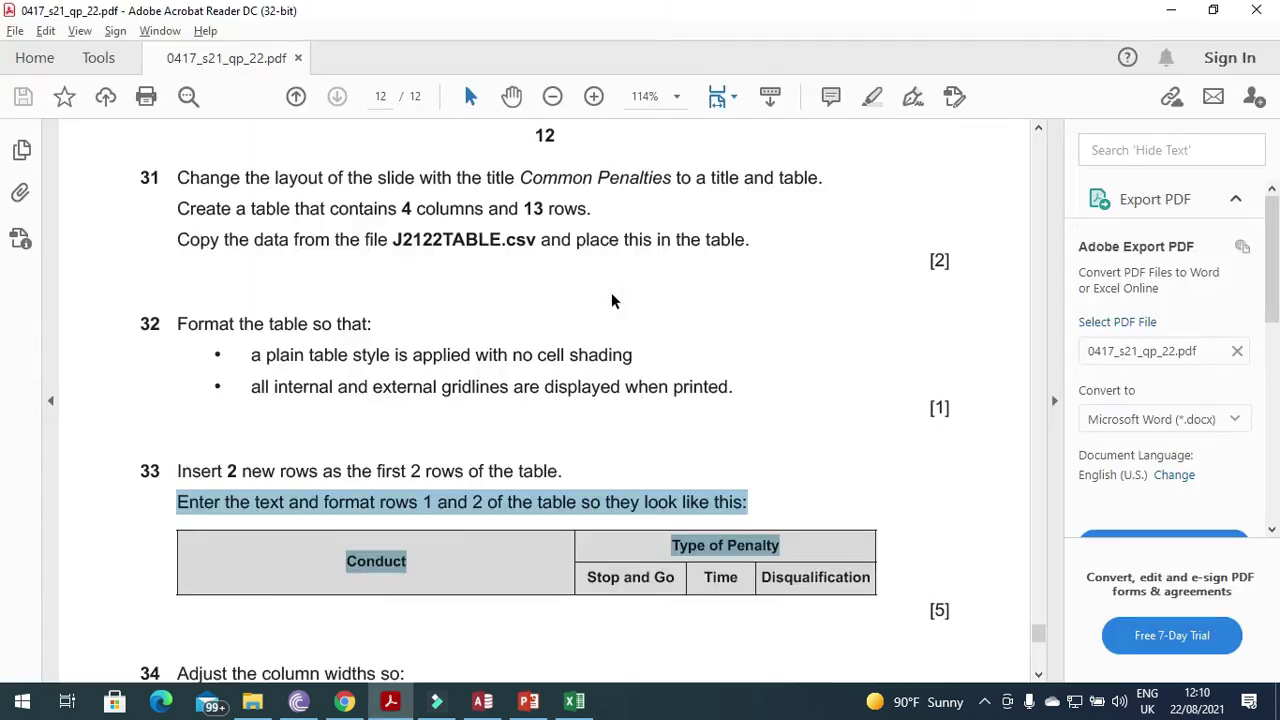
key(alt+Tab)
key(alt+Tab)
key(alt+Tab)
key(alt+Tab)
key(alt+Tab)
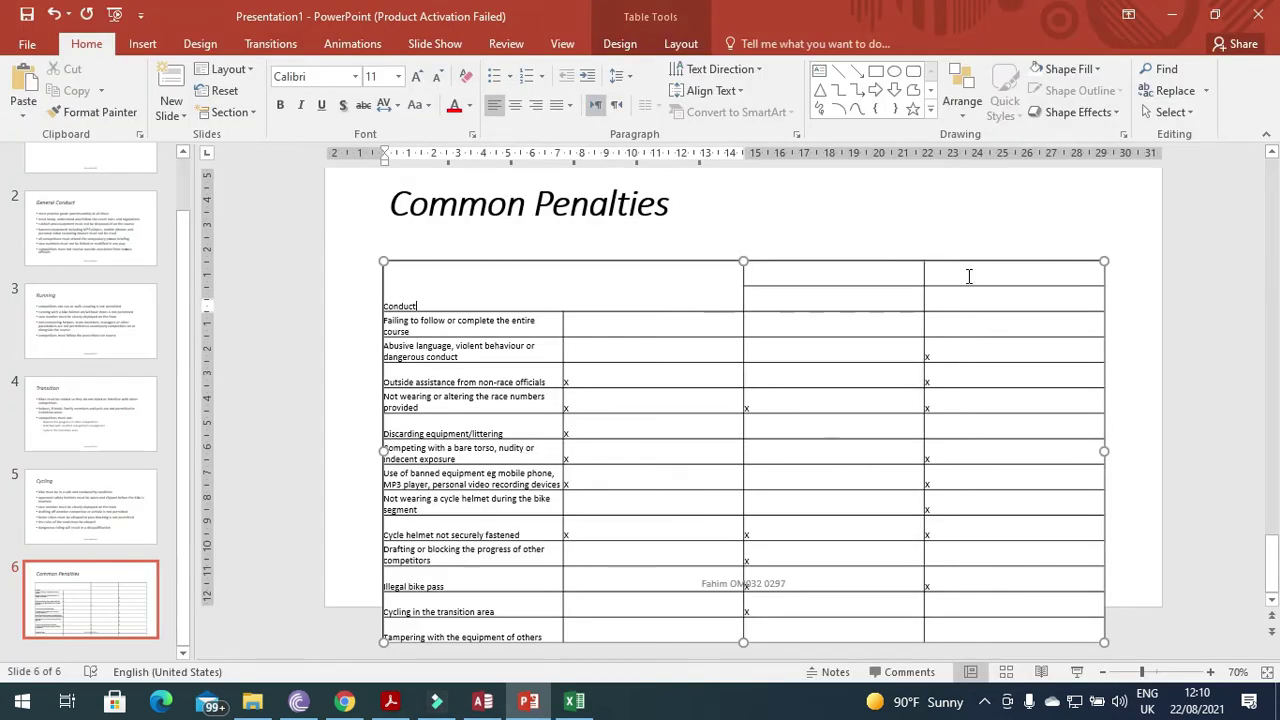
Recheck the question's header layout and undo the "Conduct" entry and the header cell merge.
key(alt+Tab)
key(alt+Tab)
key(ctrl+z)
key(ctrl+z)
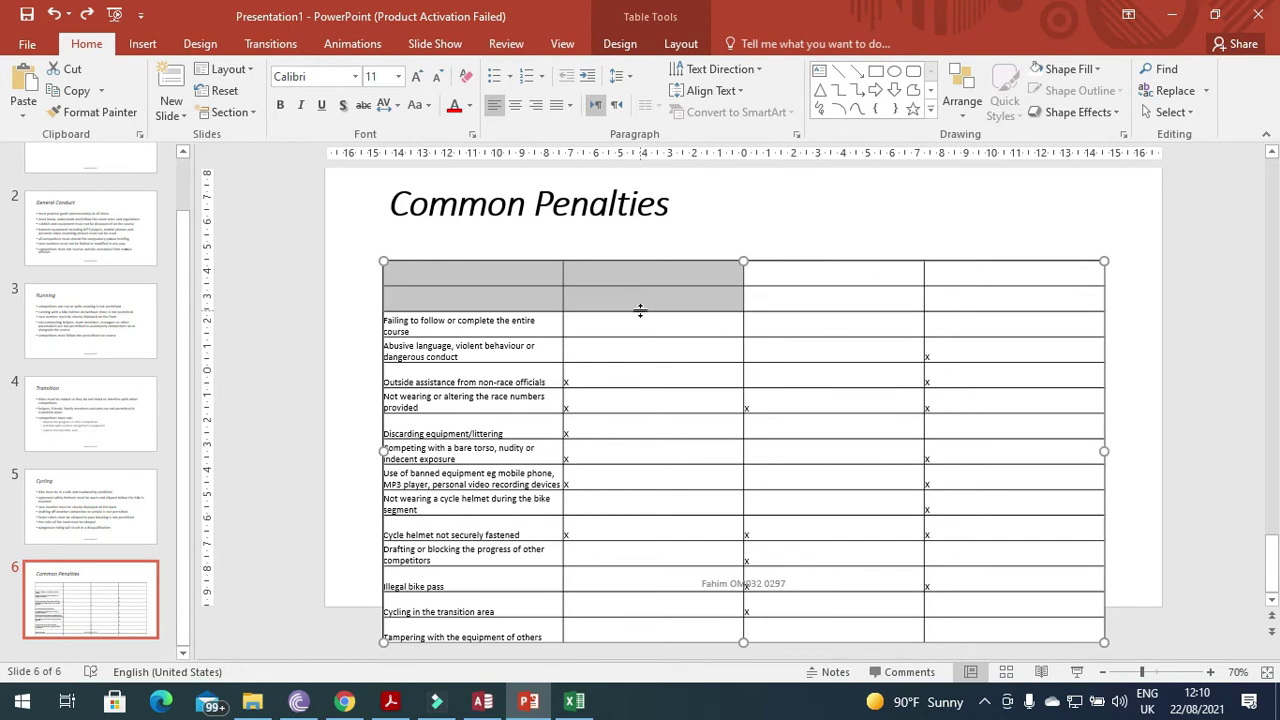
Merge the two blank header cells in the table's first column and enter "Conduct" in the merged cell.
key(alt+Tab)
key(alt+Tab)
drag(520, 274, 519, 301)
right_click(497, 281)
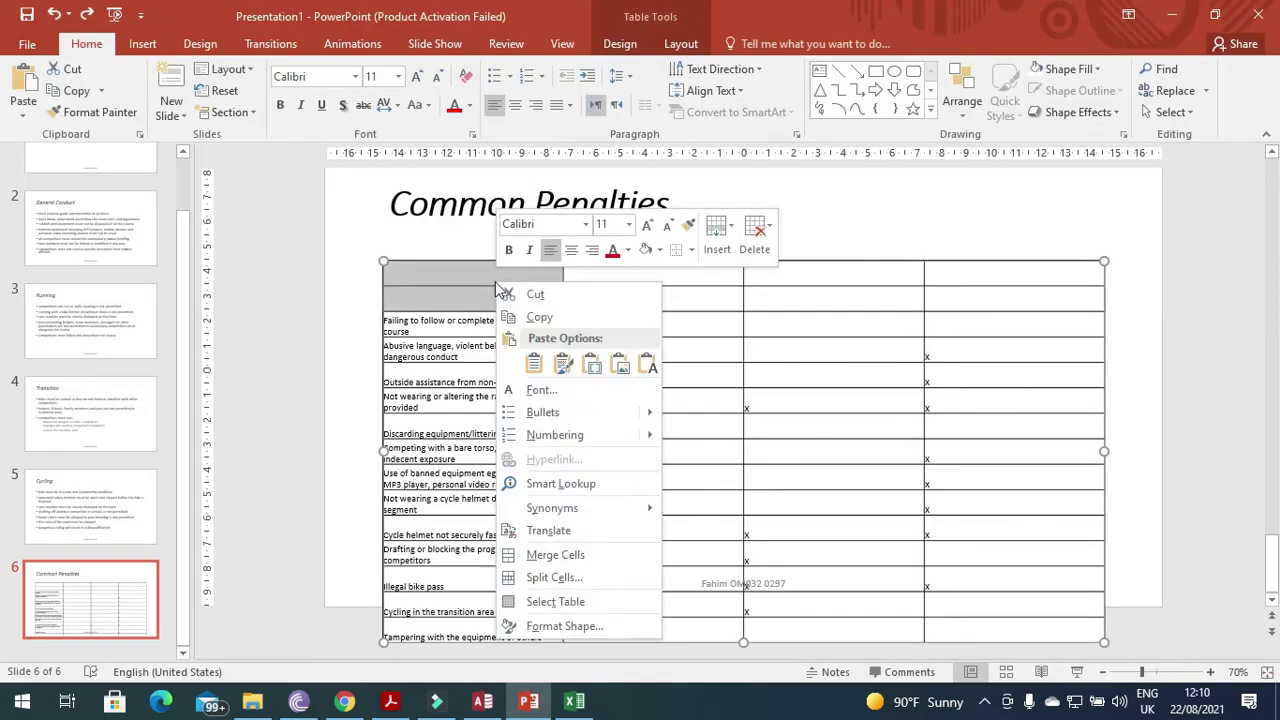
click(555, 557)
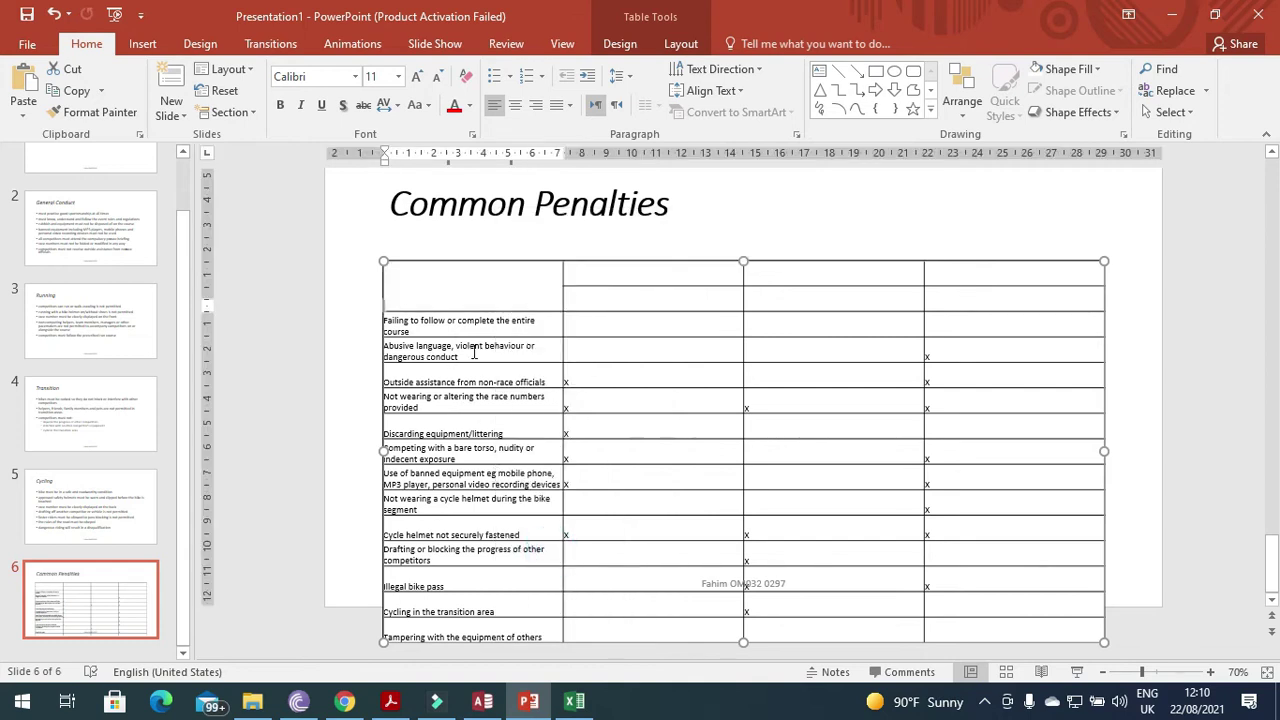
text(Conduct)
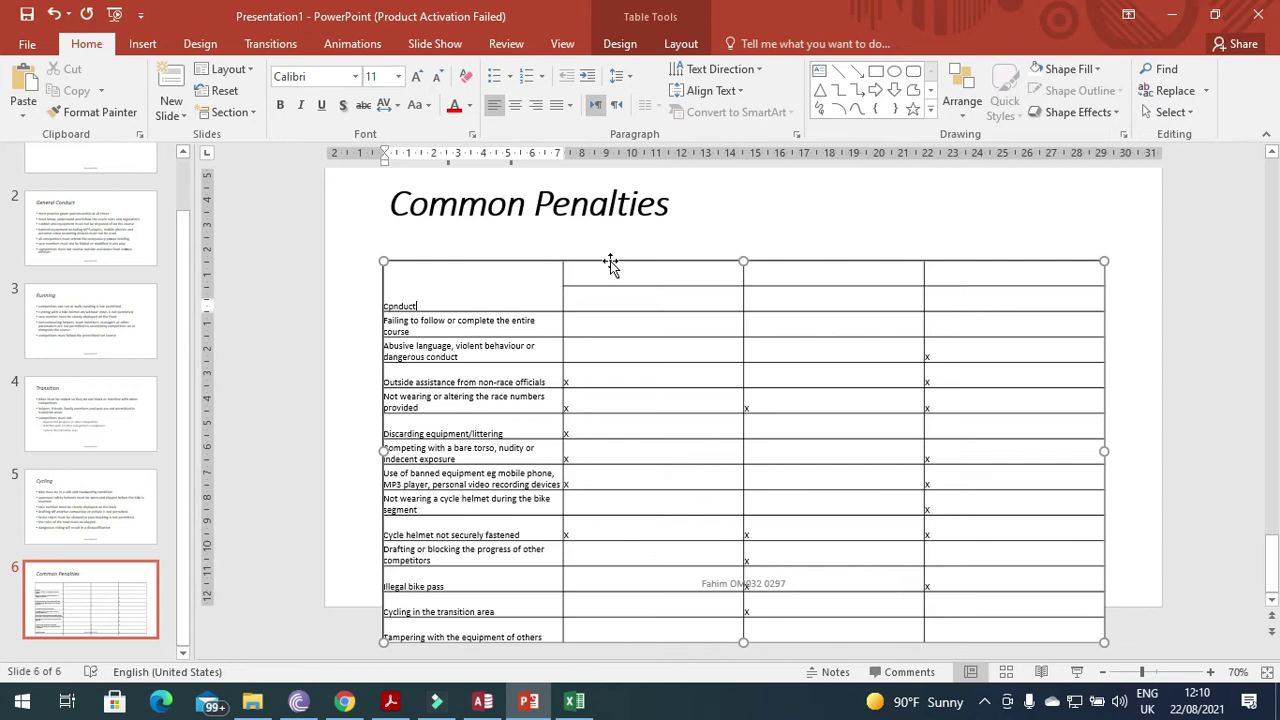
Merge the first-row cells of the last three columns and enter "Type of Penalty" in the merged cell.
click(610, 268)
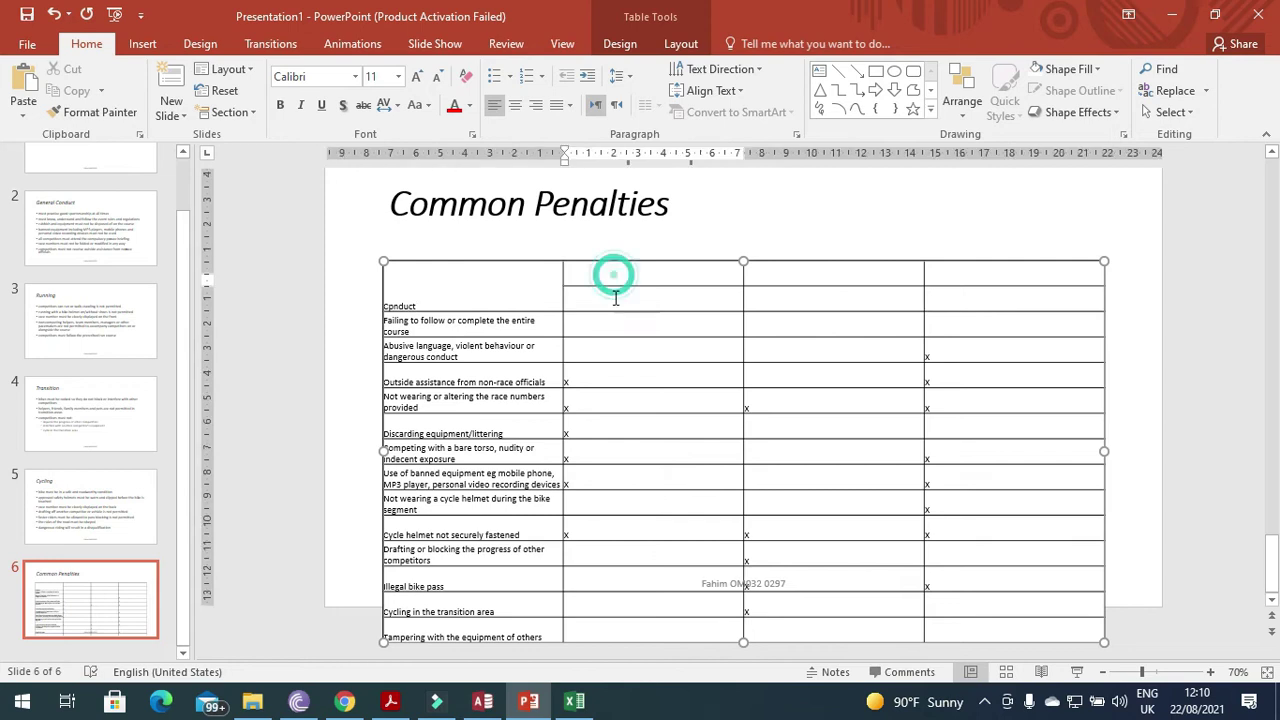
key(alt+Tab)
key(alt+Tab)
drag(960, 280, 709, 276)
right_click(704, 274)
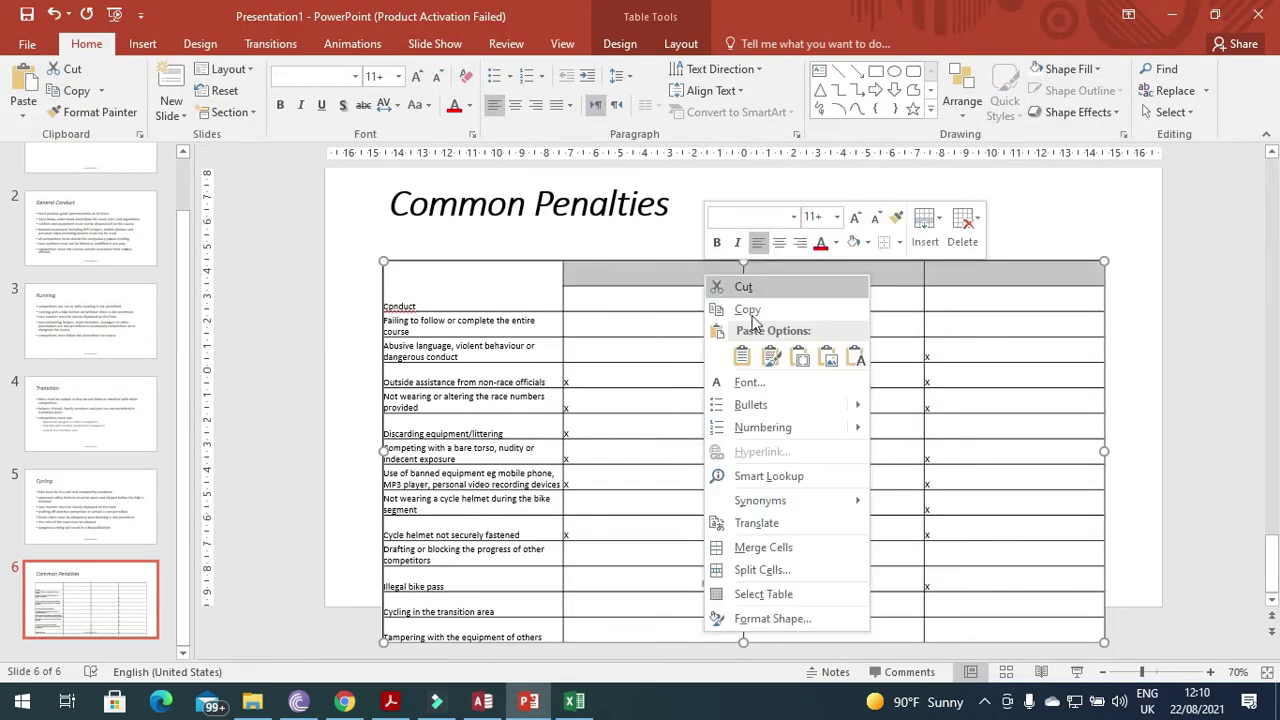
click(763, 547)
key(alt+Tab)
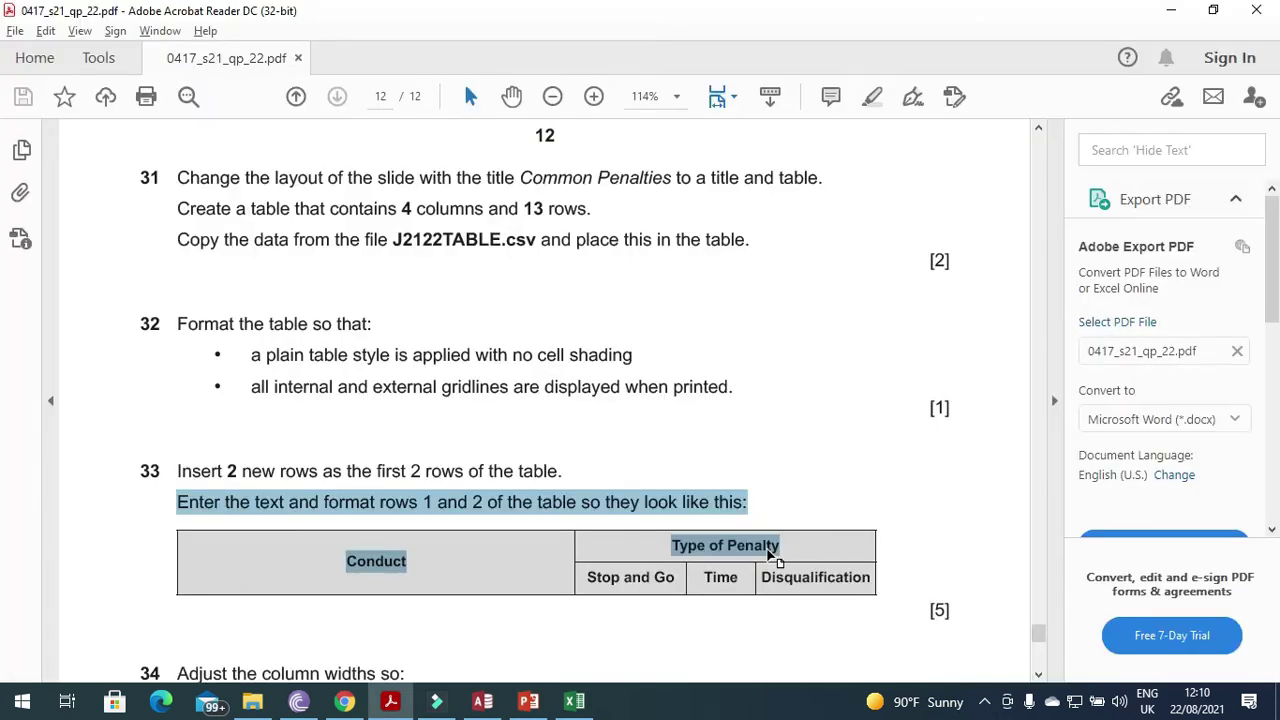
key(alt+Tab)
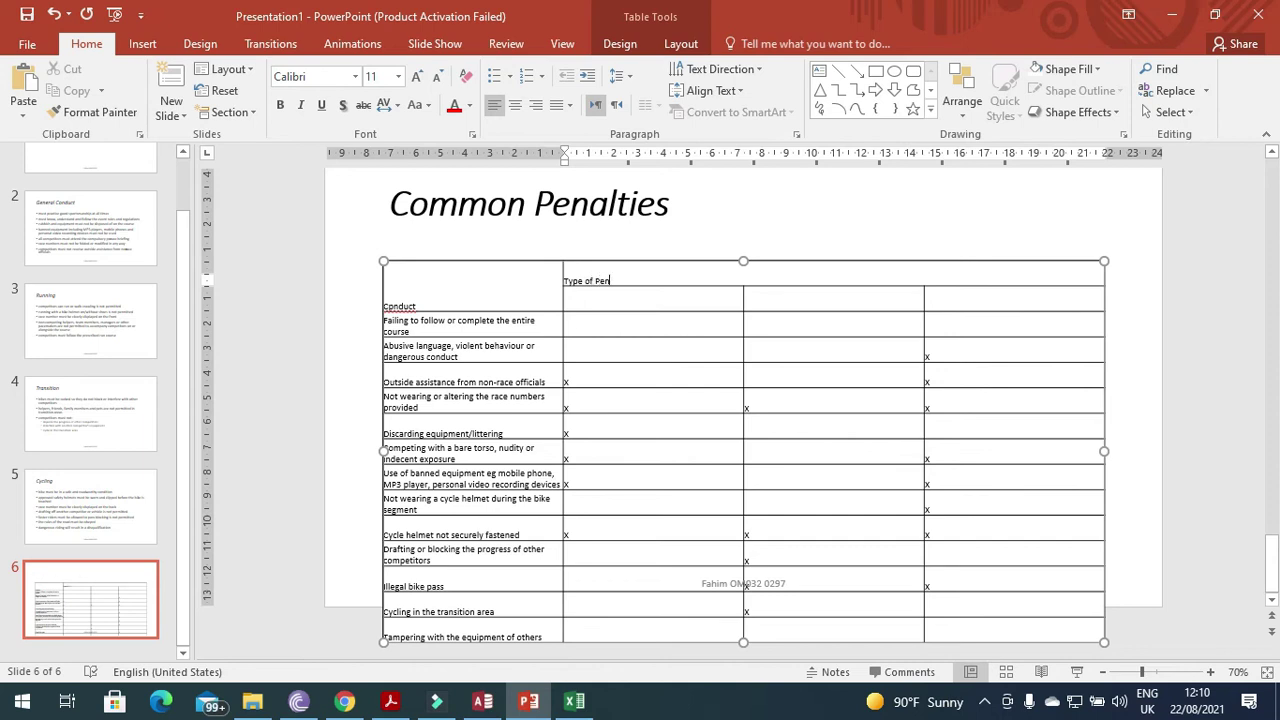
key(alt+Tab)
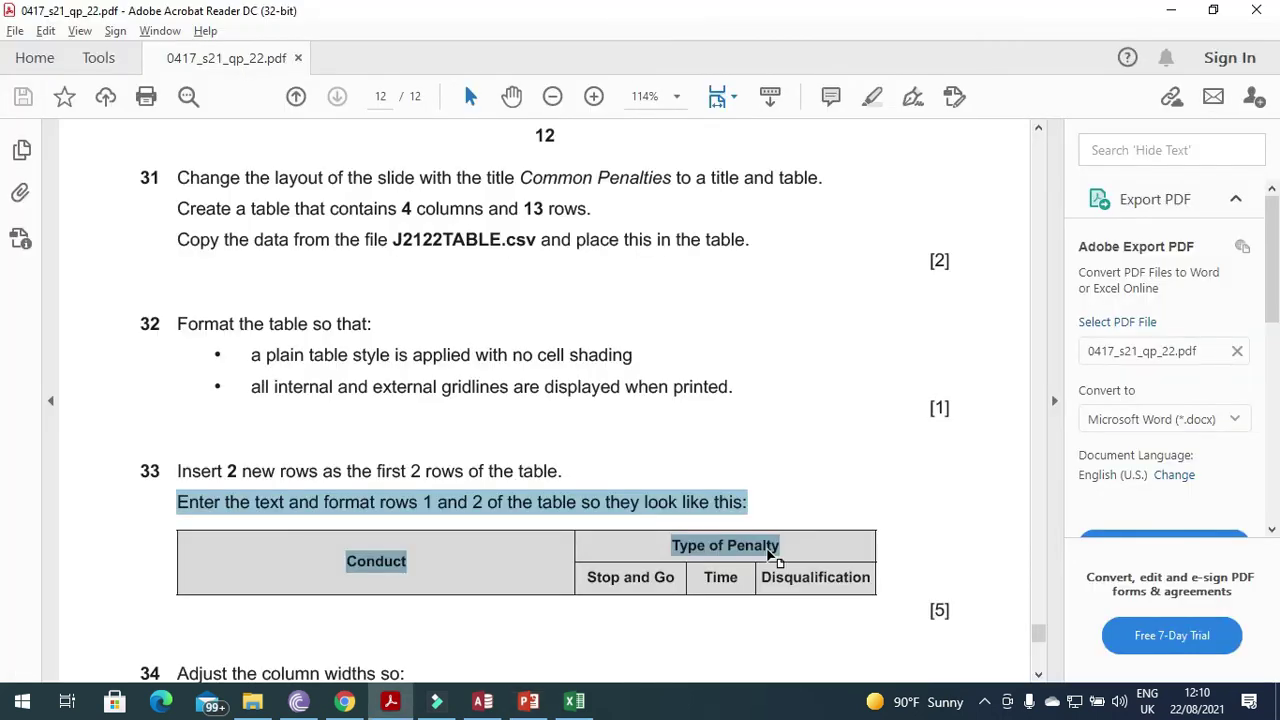
key(alt+Tab)
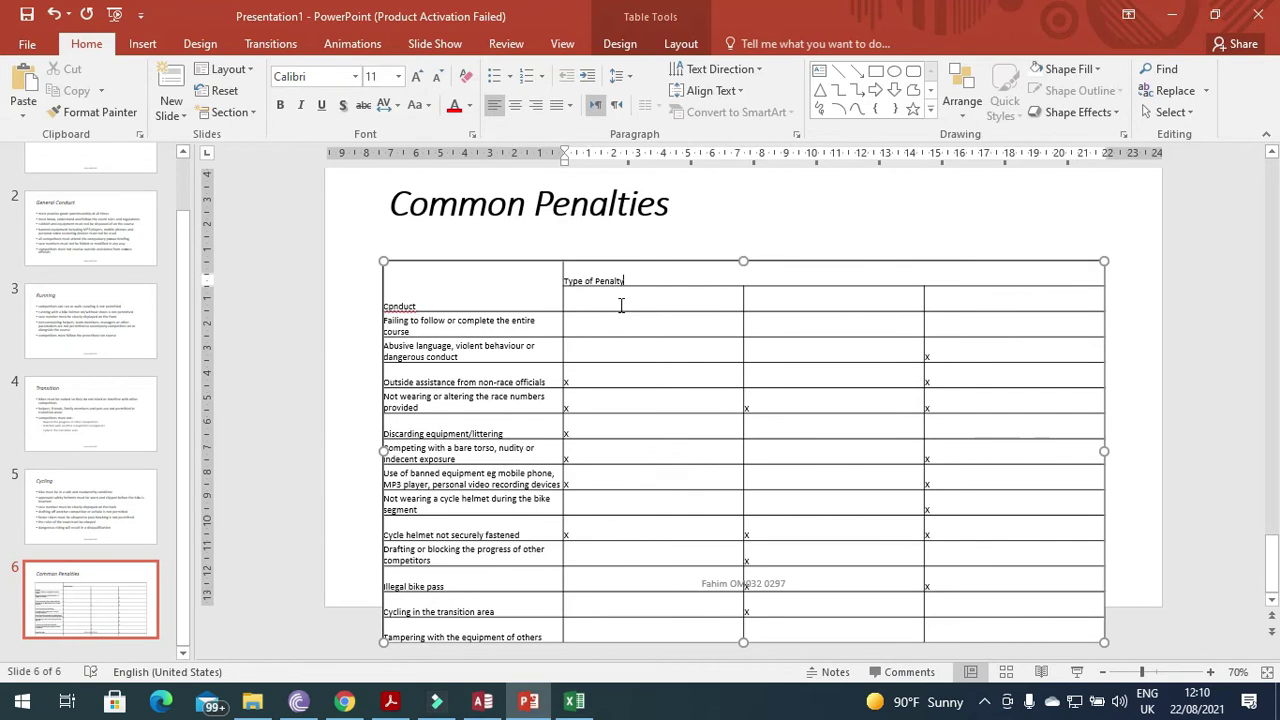
Enter "Stop and Go" in the second header row, in the first cell under "Type of Penalty".
click(620, 303)
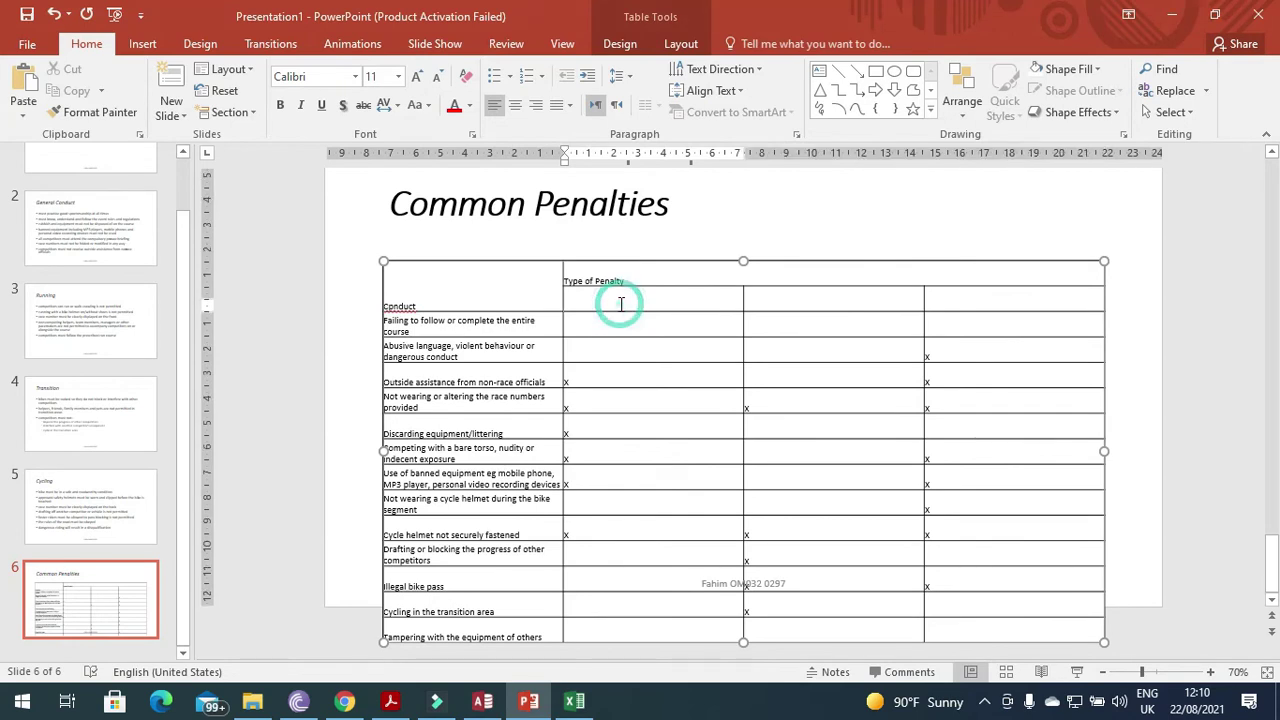
click(669, 322)
click(665, 300)
key(alt+Tab)
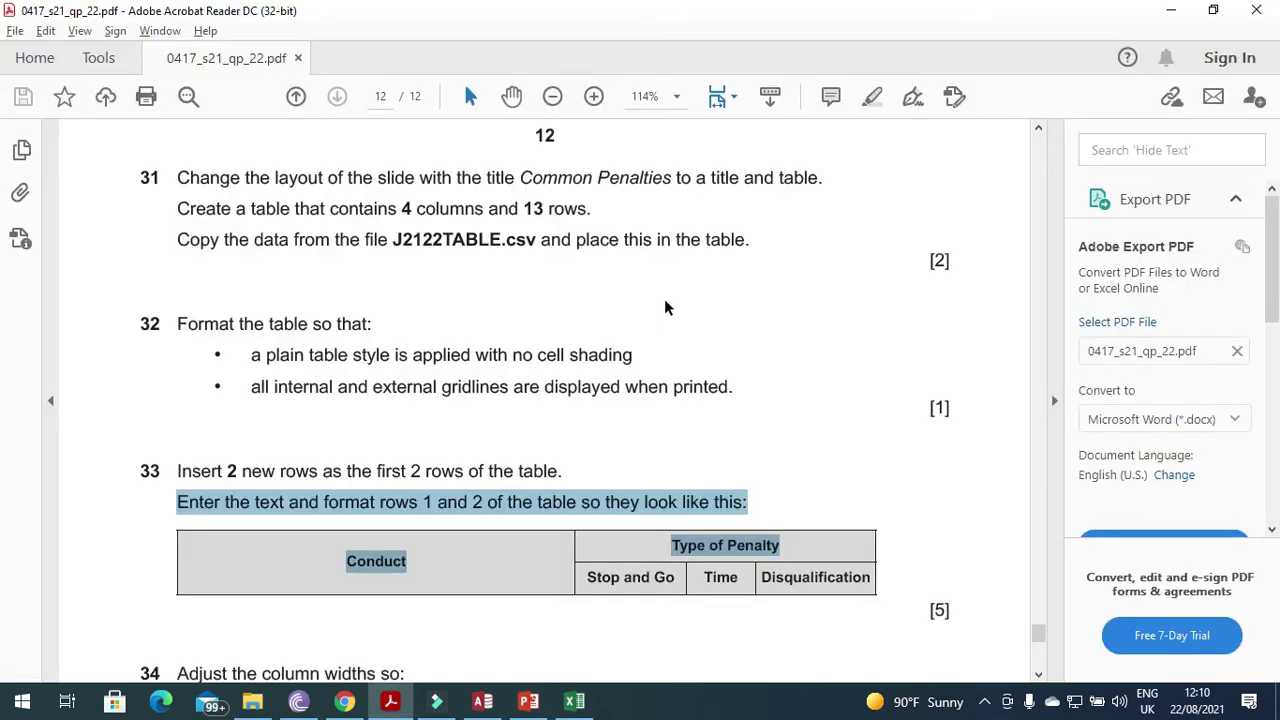
key(alt+Tab)
click(667, 300)
text(s)
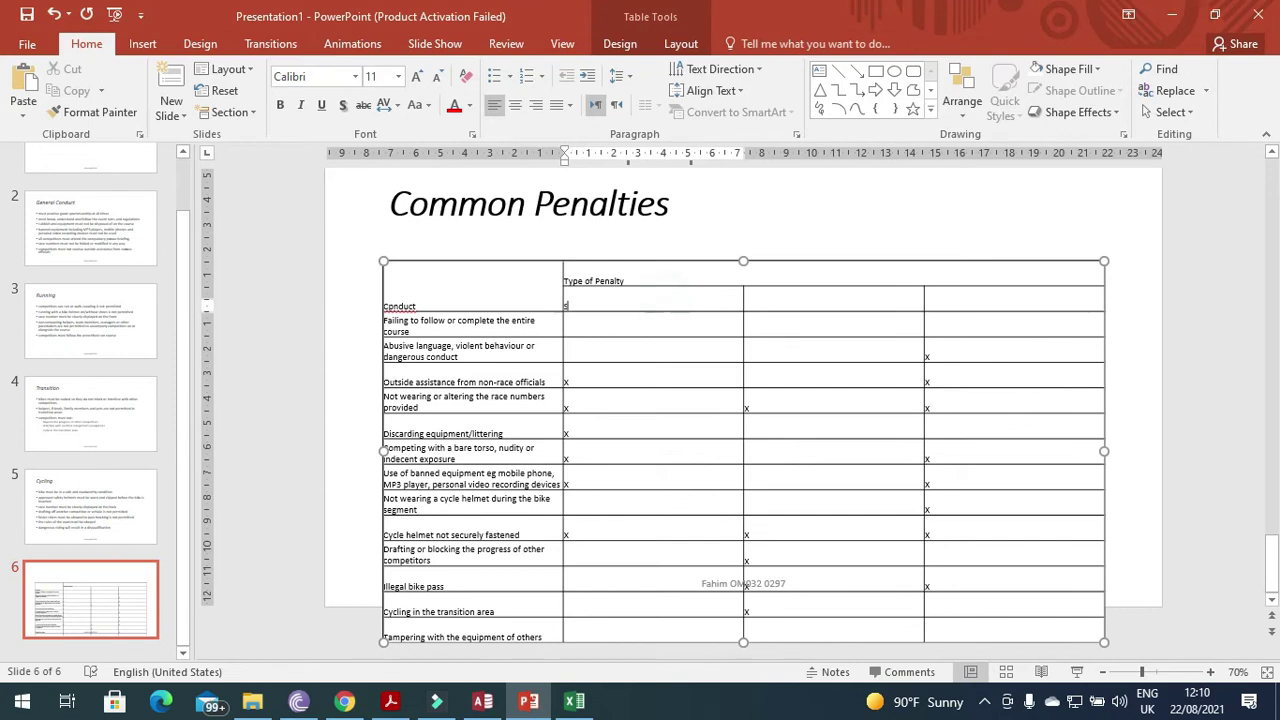
text(top and)
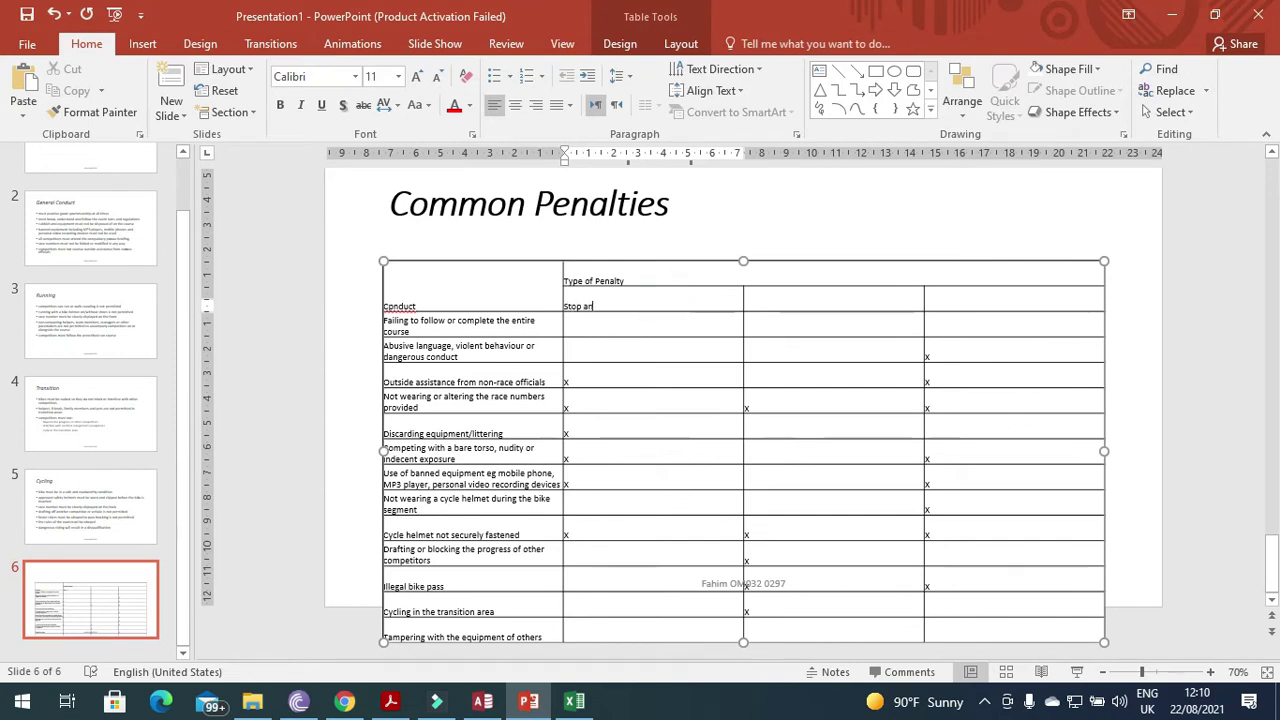
text( Go)
Enter "Time" and "Disqualification" in the remaining two cells of the second header row.
key(alt+Tab)
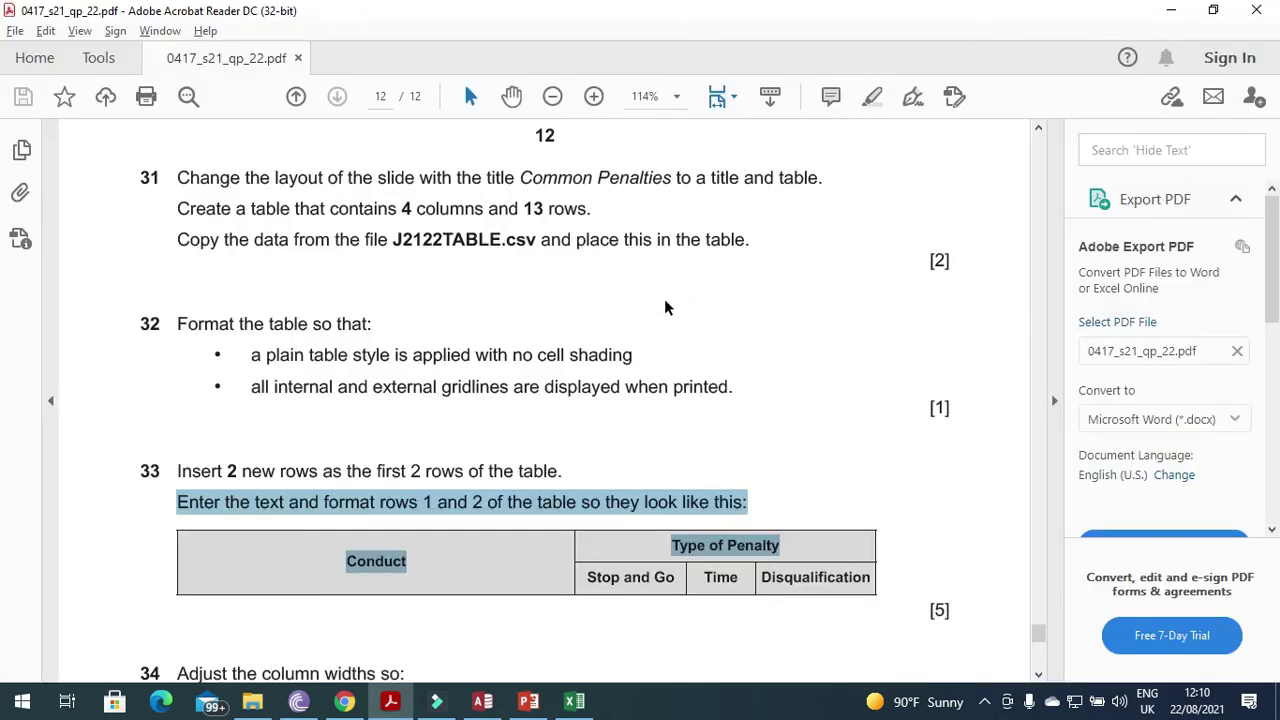
click(797, 297)
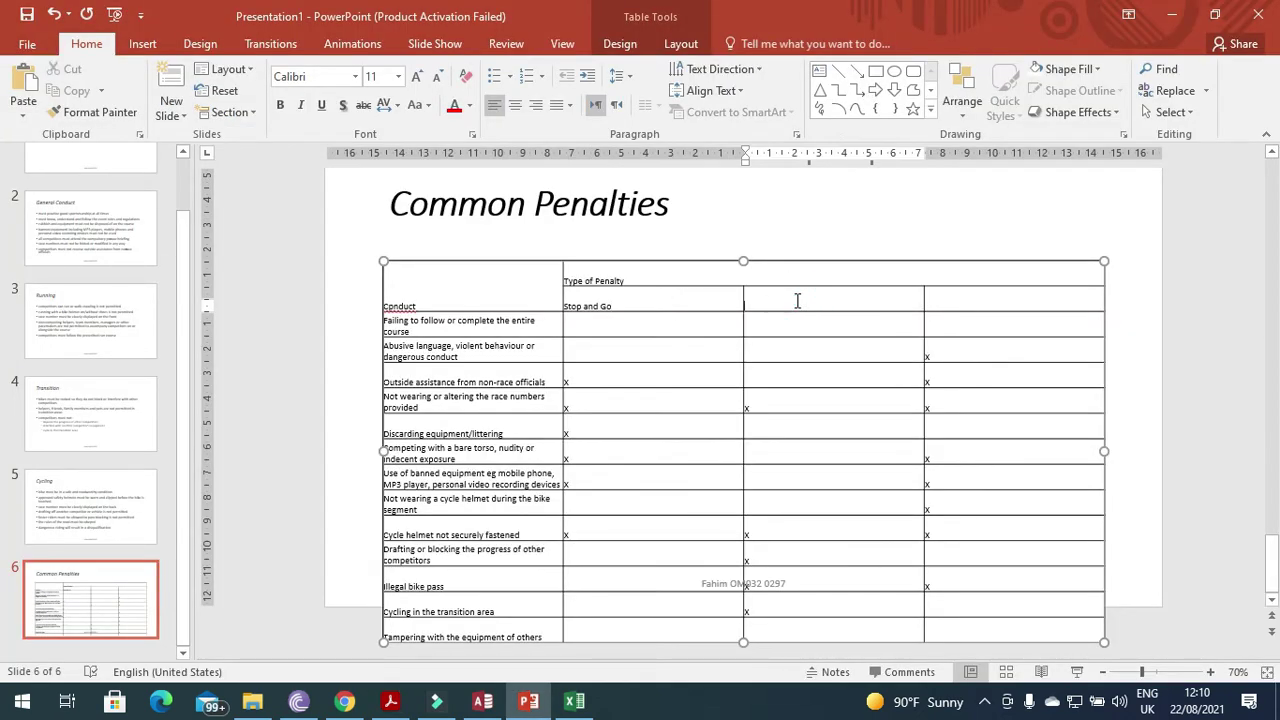
text(Time)
click(972, 304)
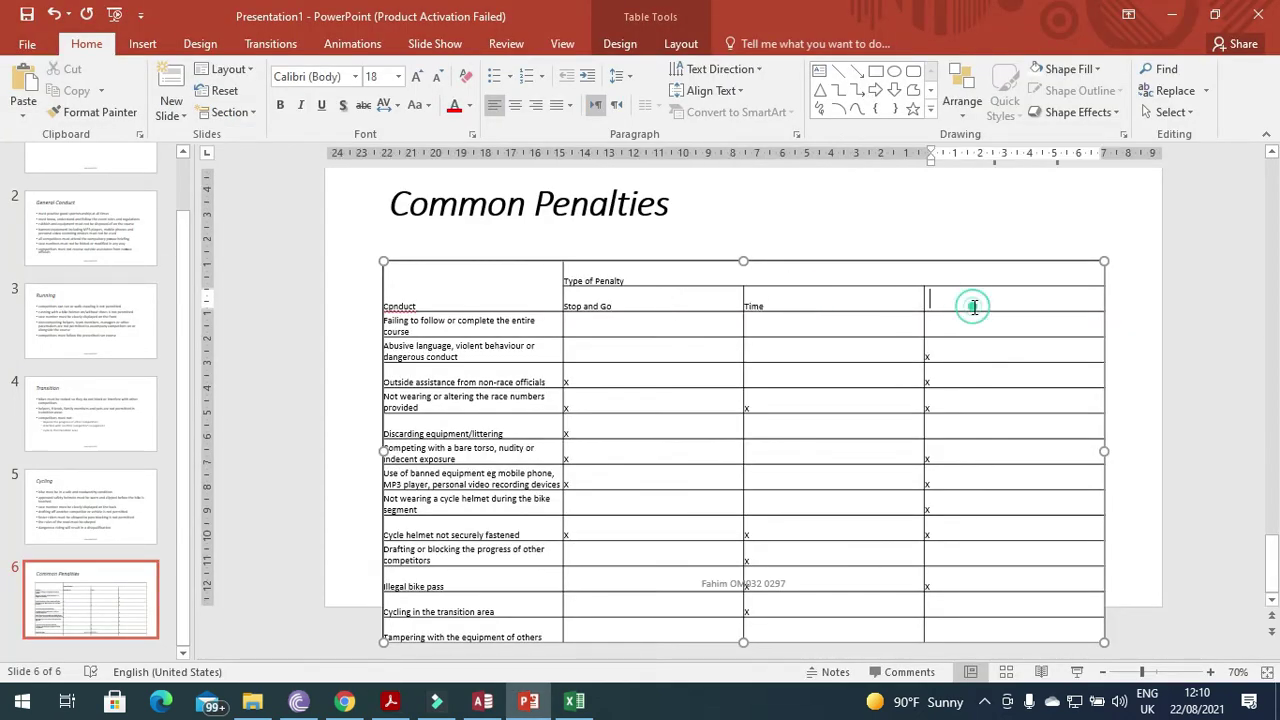
key(alt+Tab)
key(alt+Tab)
text(Disqualification)
Set the font size of all text in the table's two header rows to 18.
key(alt+Tab)
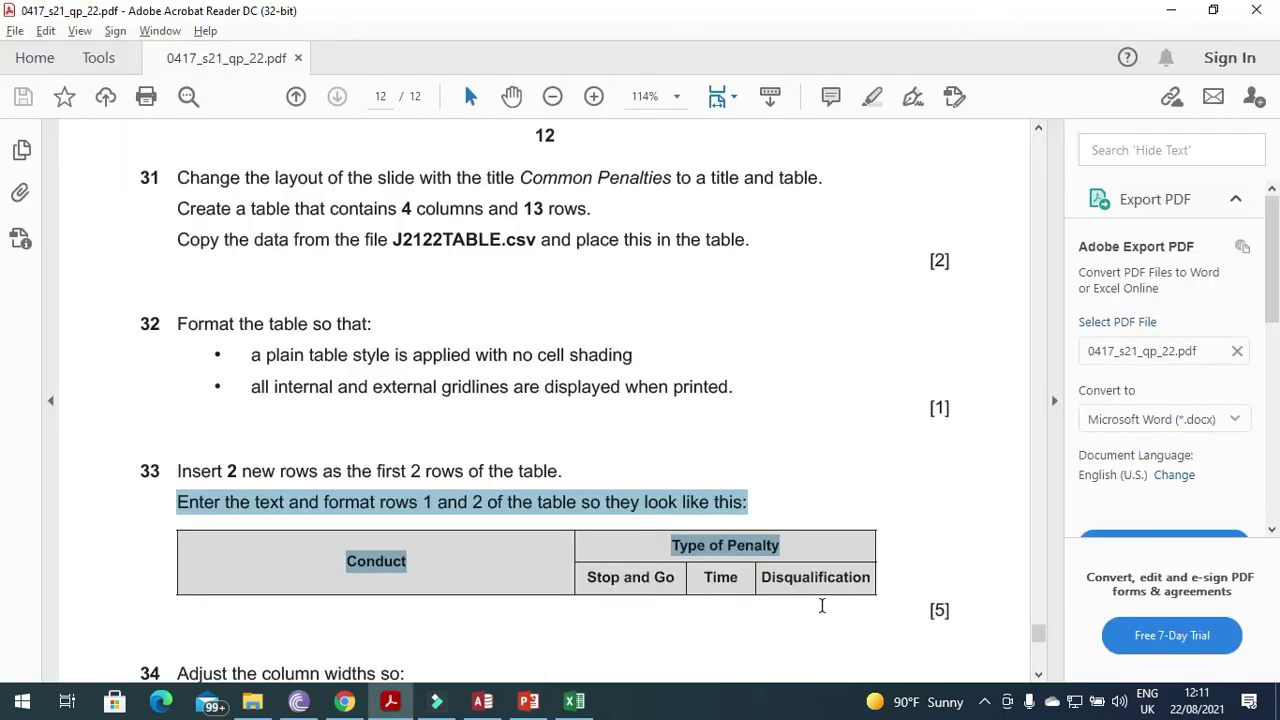
key(alt+Tab)
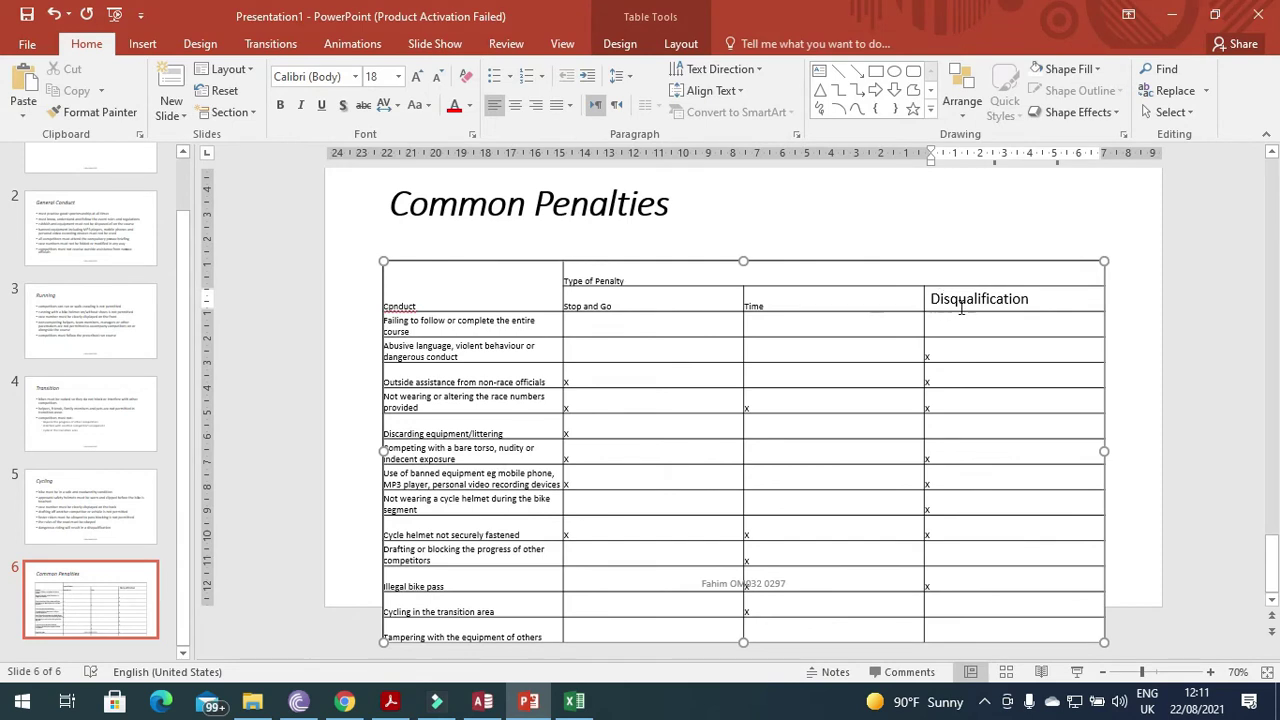
mouse_move(1063, 298)
mouse_down()
mouse_move(461, 285)
mouse_move(417, 246)
mouse_up()
click(398, 76)
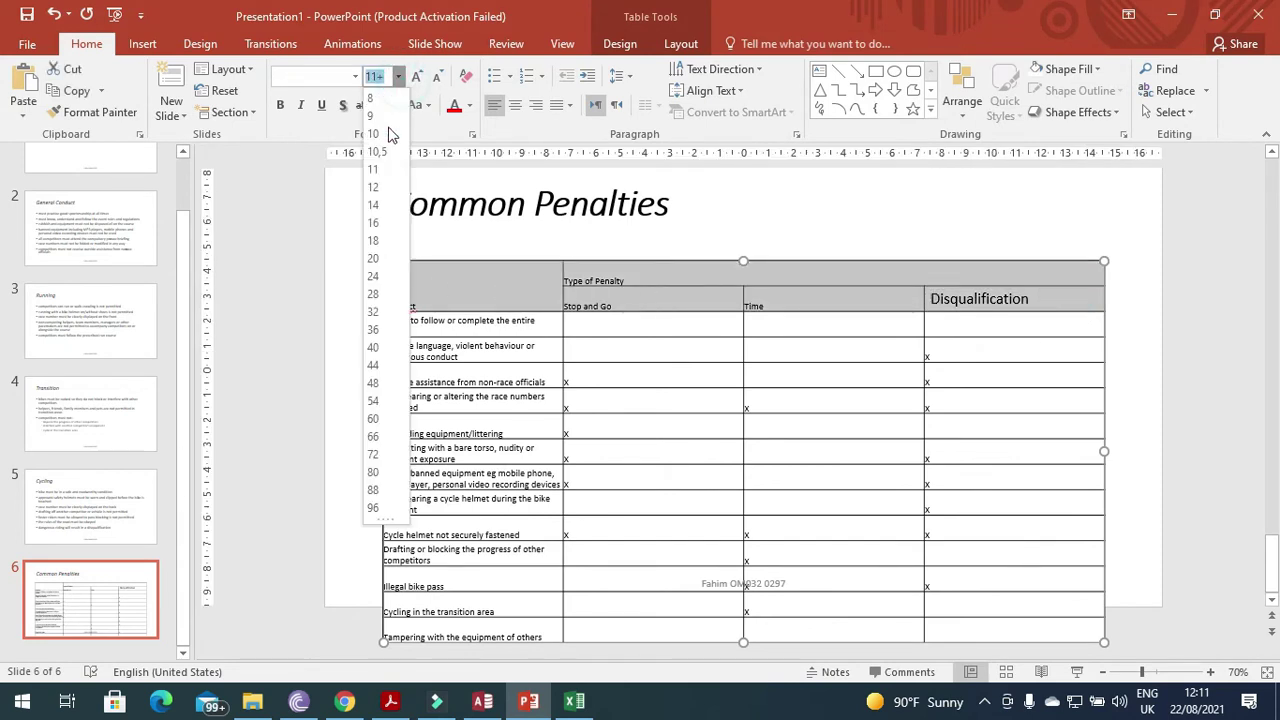
click(379, 244)
Centre the text of both header rows horizontally to match the question's layout.
key(alt+Tab)
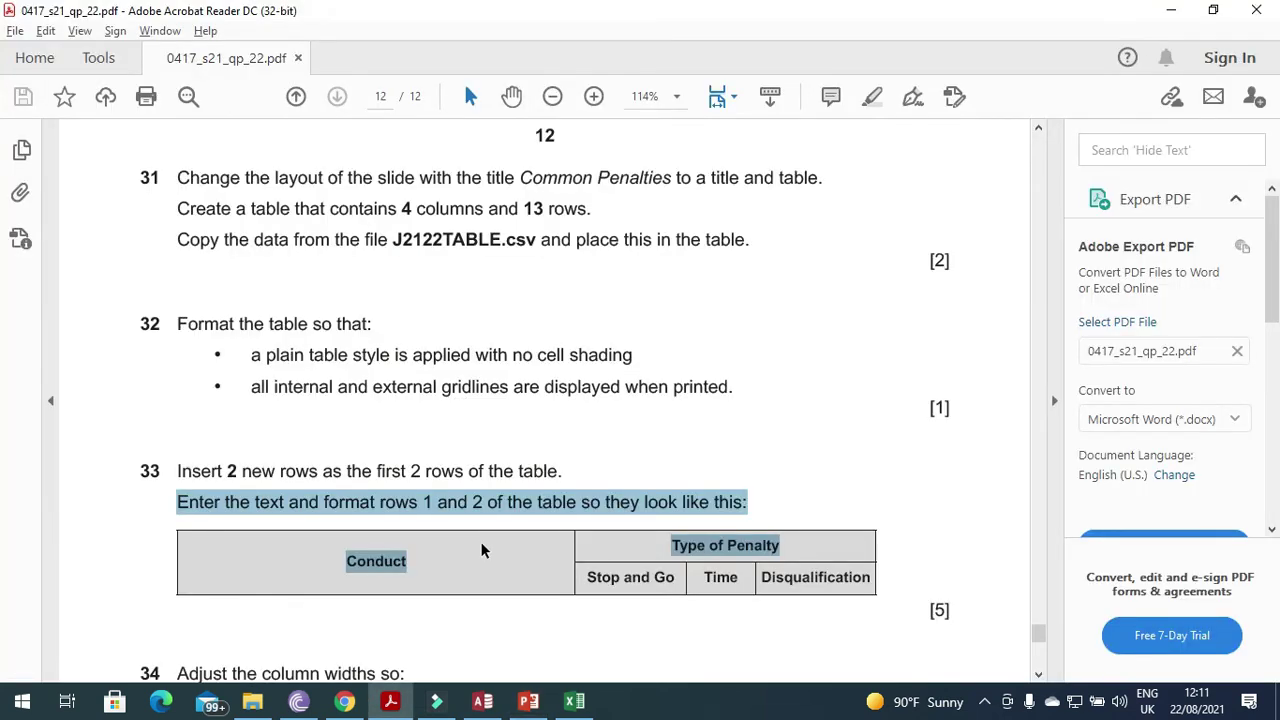
key(alt+Tab)
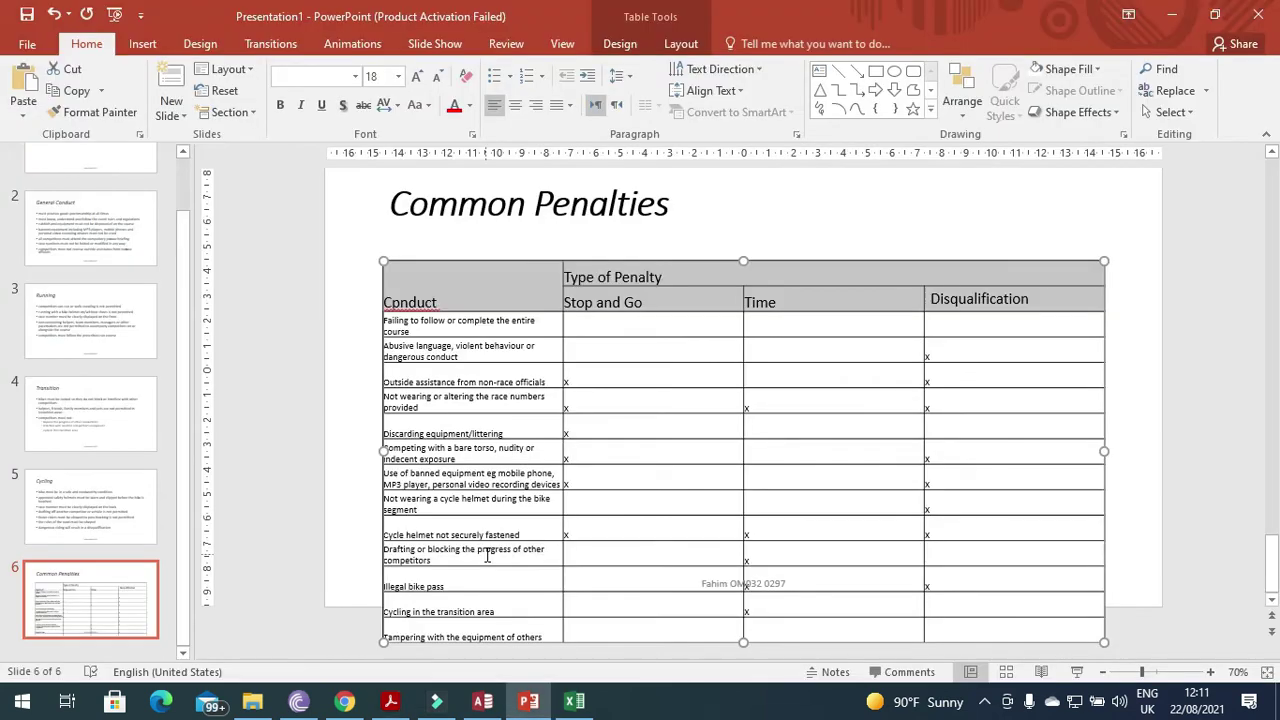
click(515, 107)
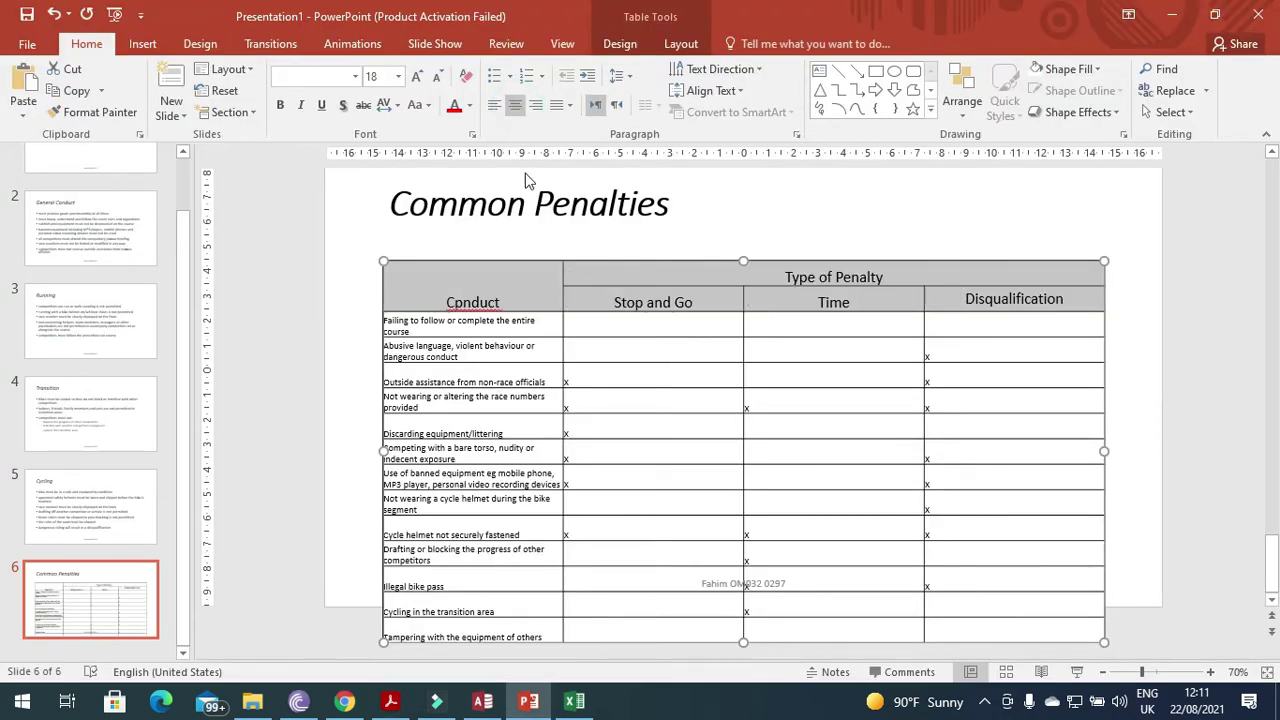
Correct the spelling of the first column's header to "Conduct".
click(462, 306)
key(BackSpace)
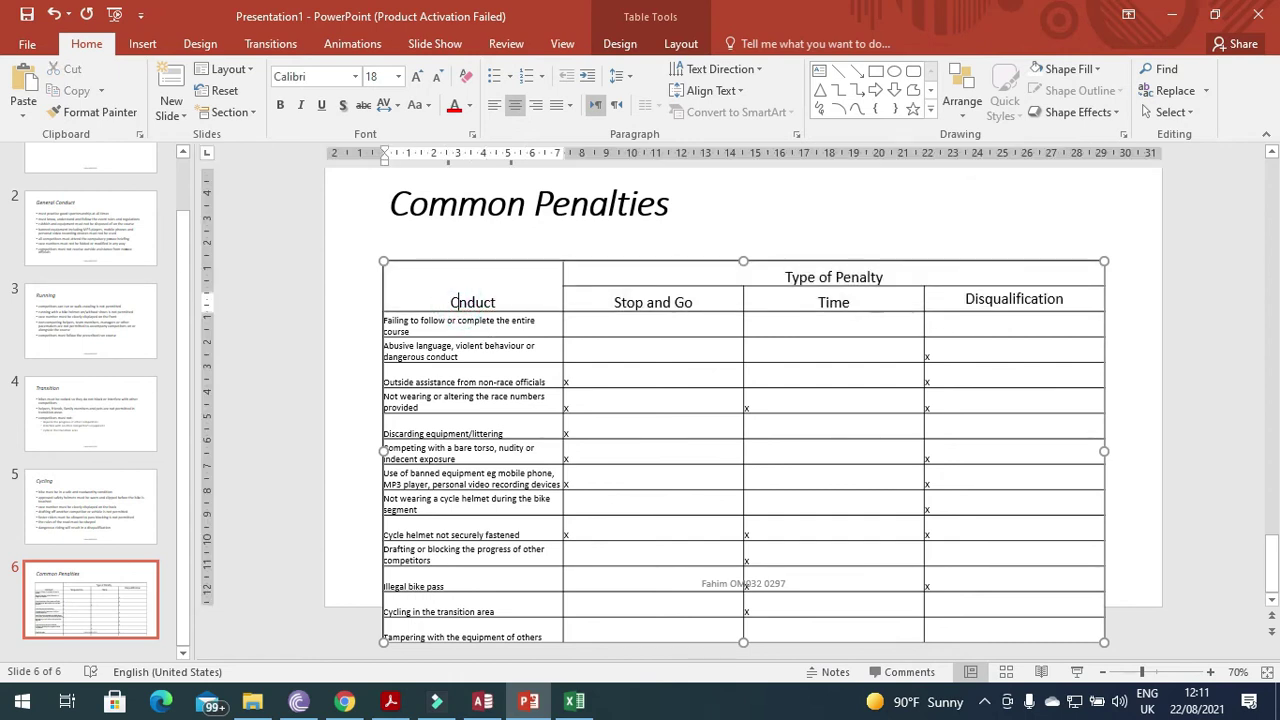
text(o)
Align the text of both header rows vertically to the middle and compare it with question 33.
drag(1074, 297, 472, 282)
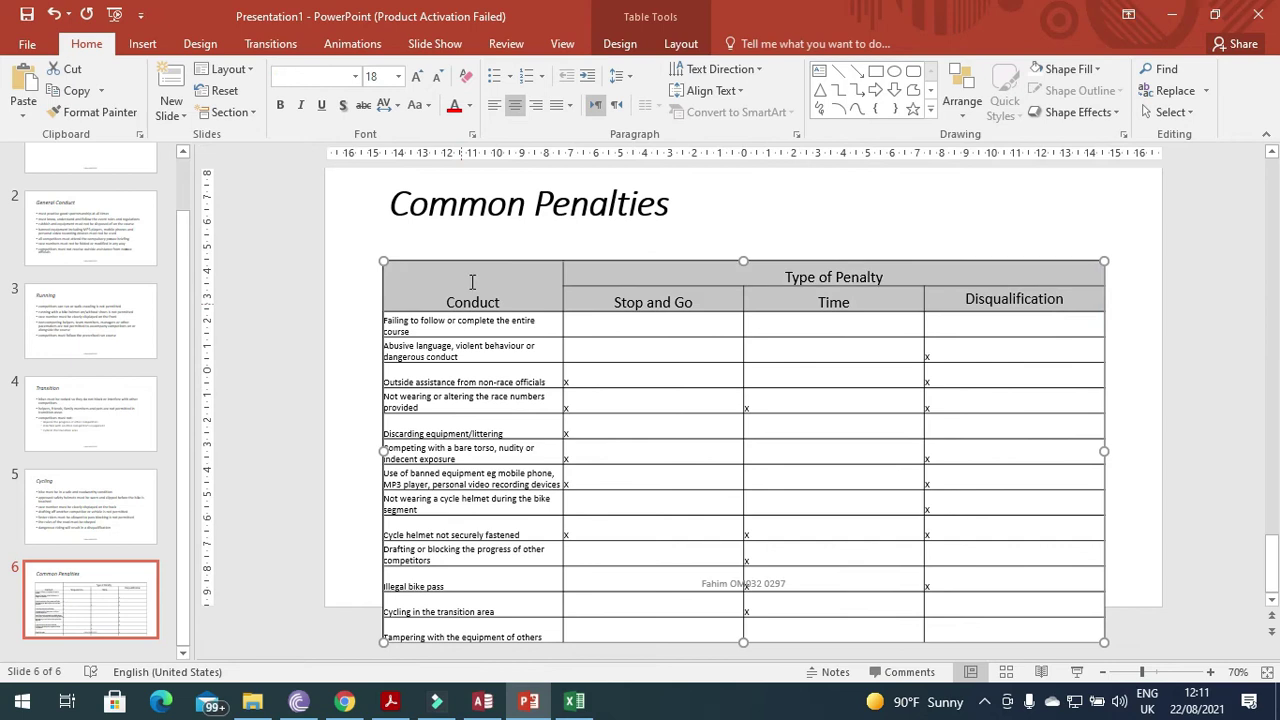
click(737, 92)
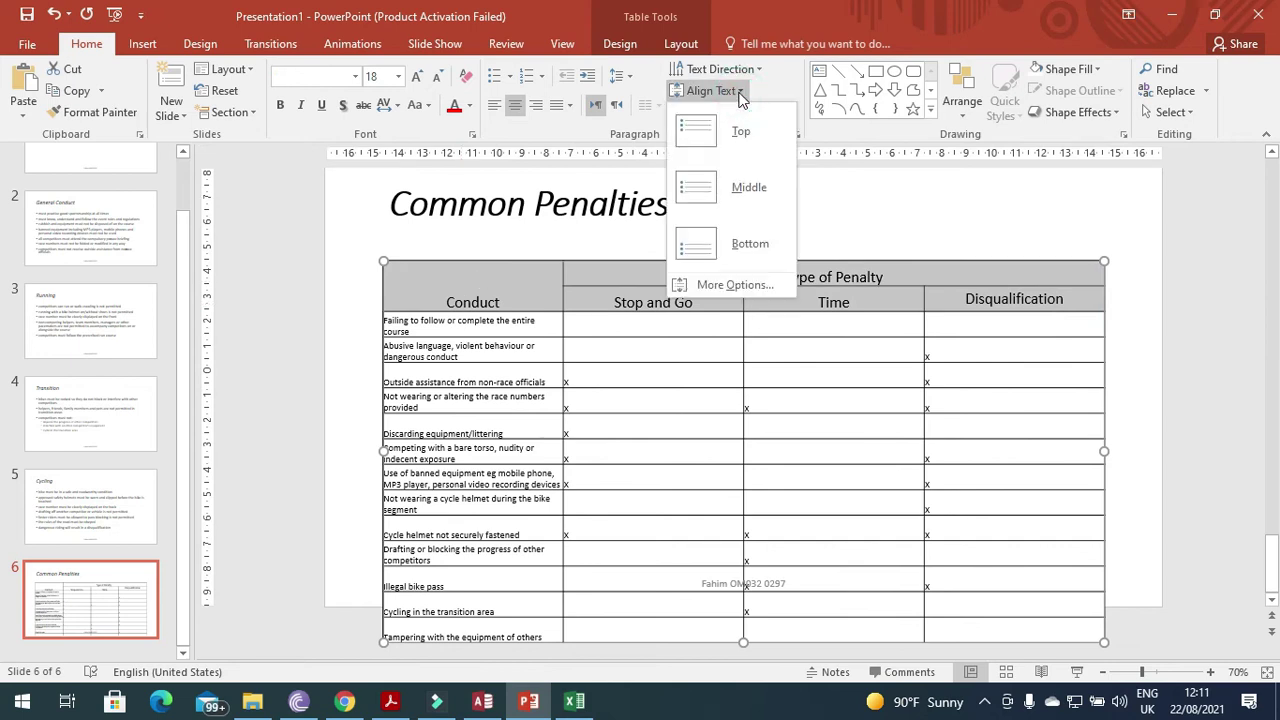
click(748, 190)
key(alt+Tab)
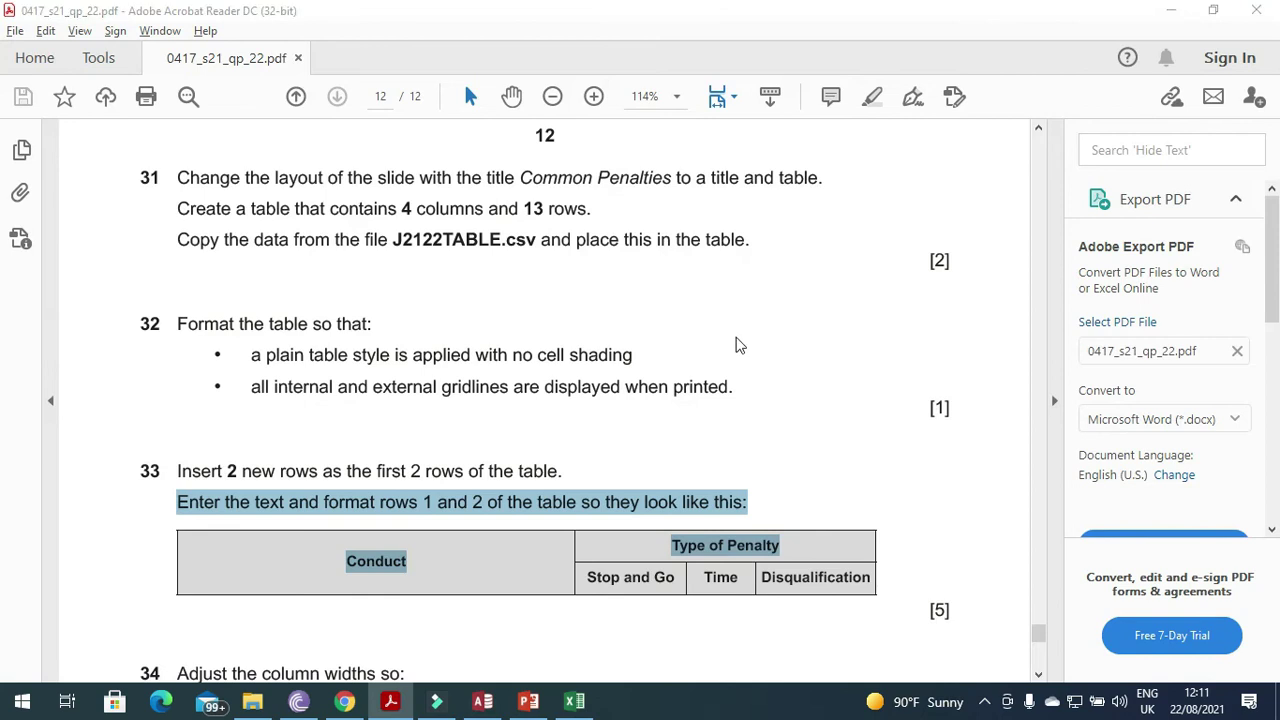
key(alt+Tab)
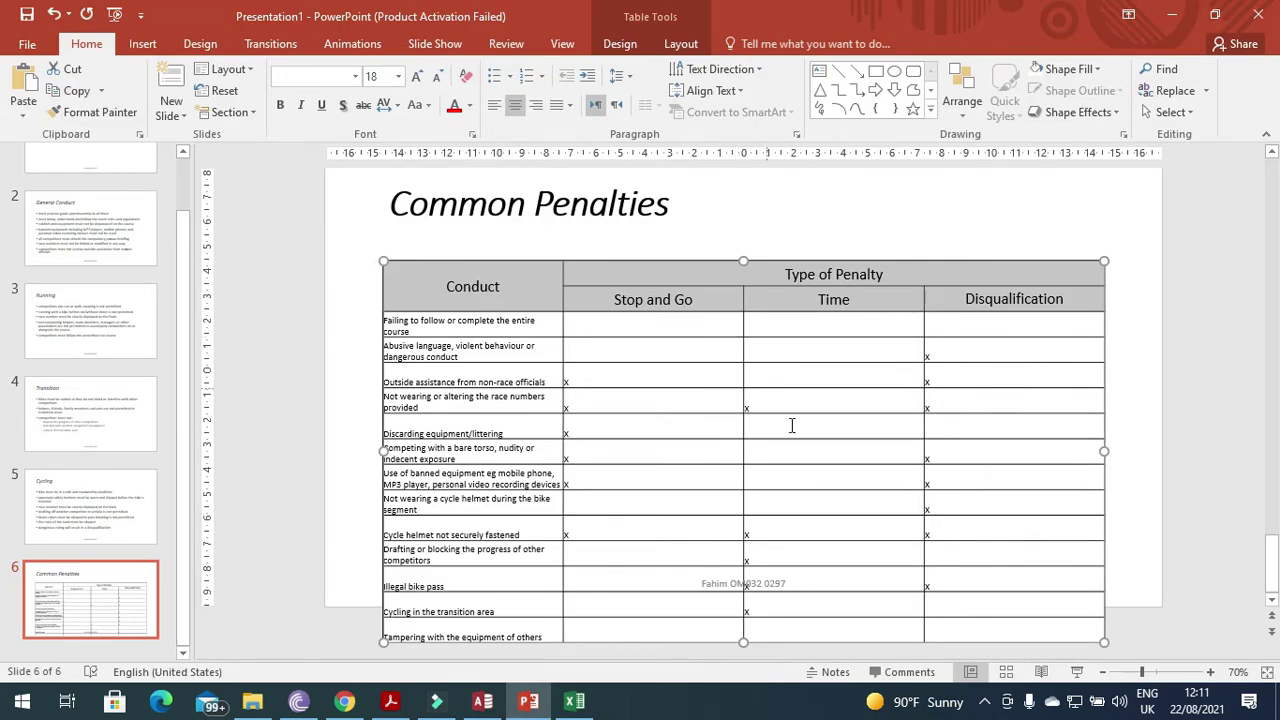
Fill all cells of the table's two header rows with grey shading, as in question 33.
key(alt+Tab)
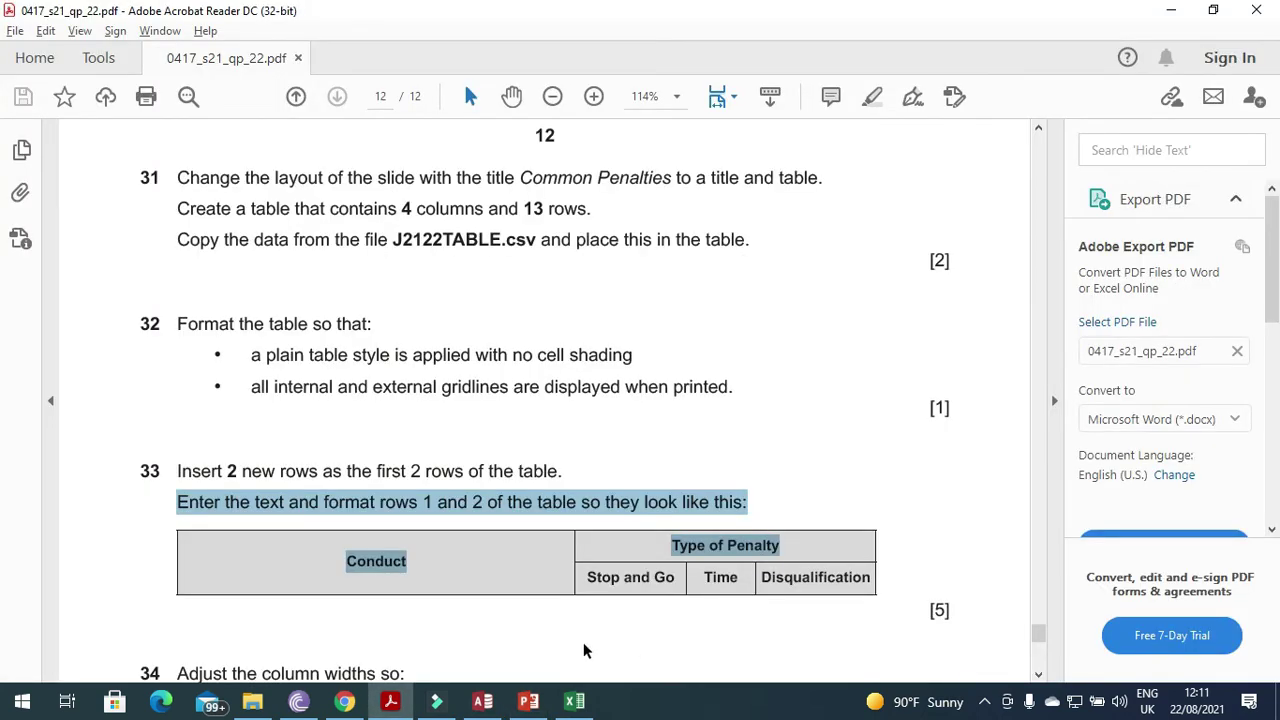
key(alt+Tab)
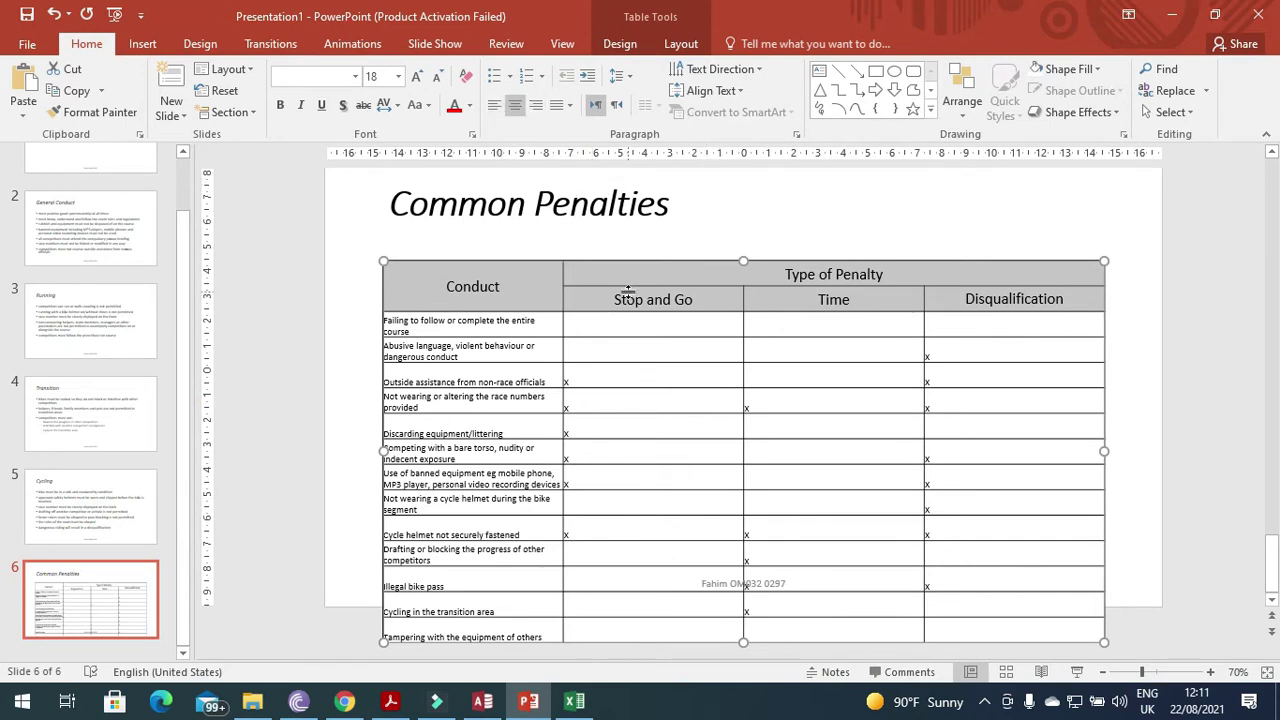
right_click(688, 280)
click(612, 325)
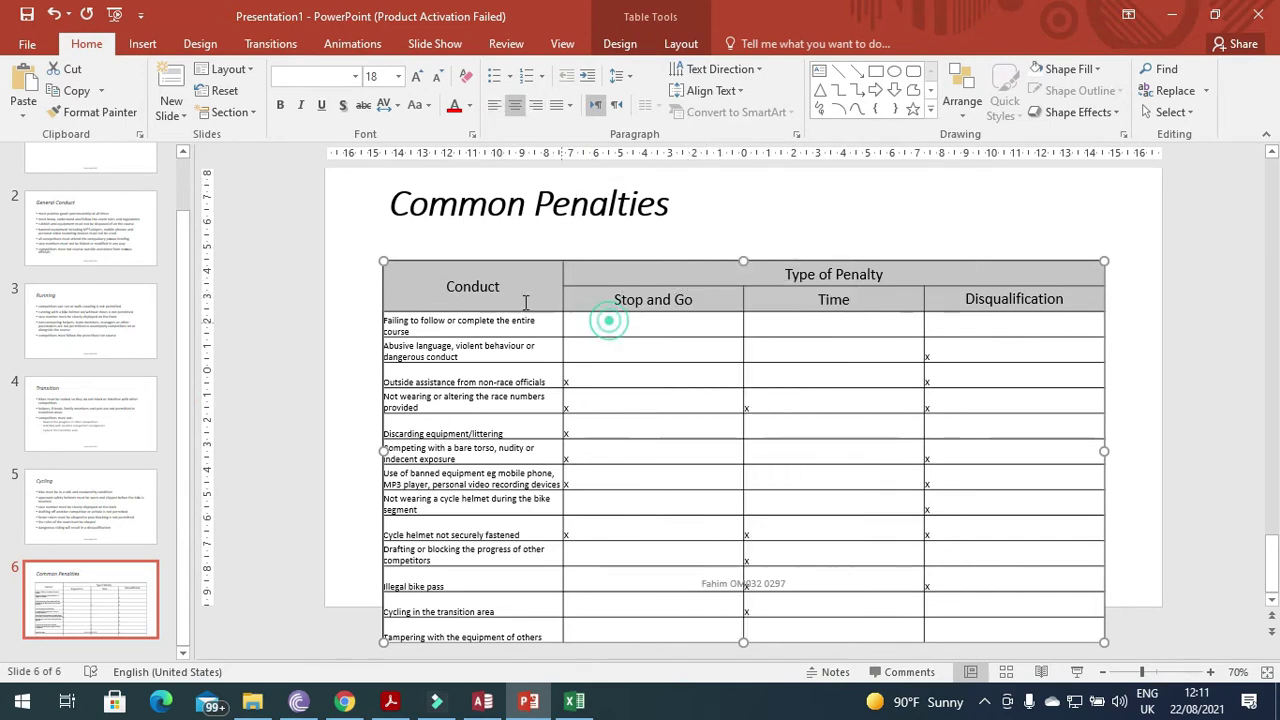
click(490, 266)
click(528, 277)
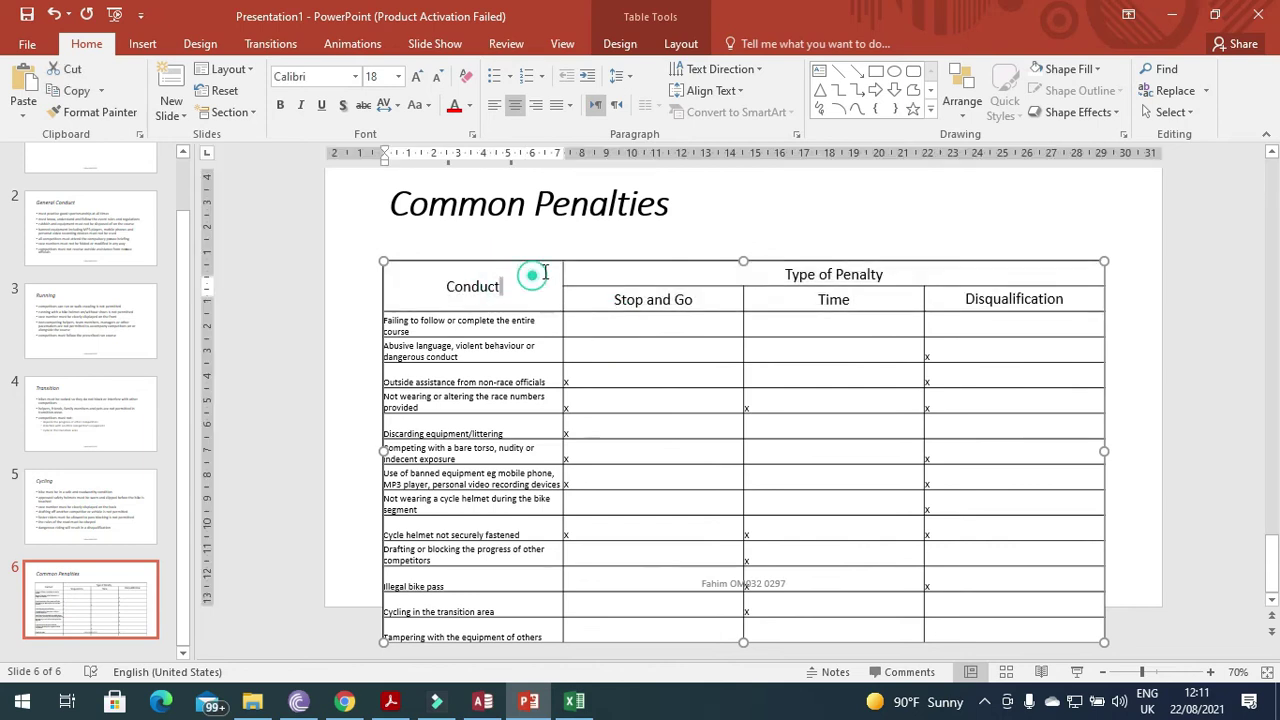
click(1017, 297)
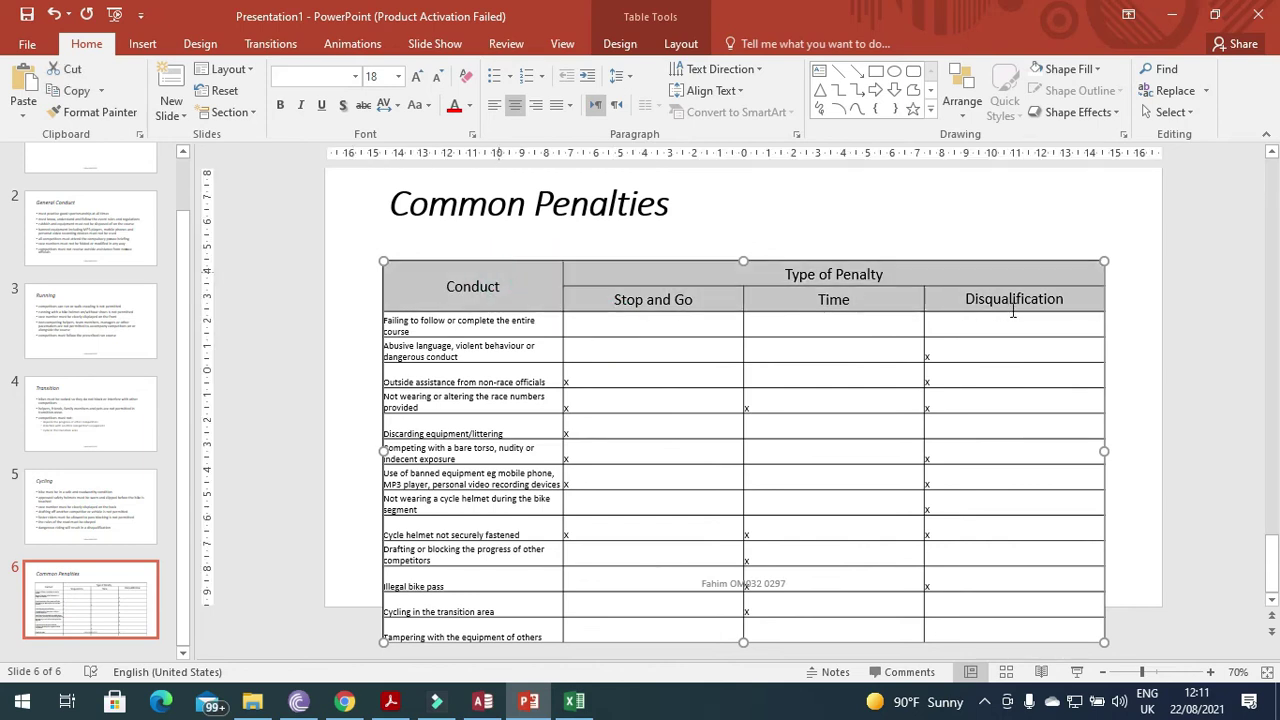
right_click(778, 290)
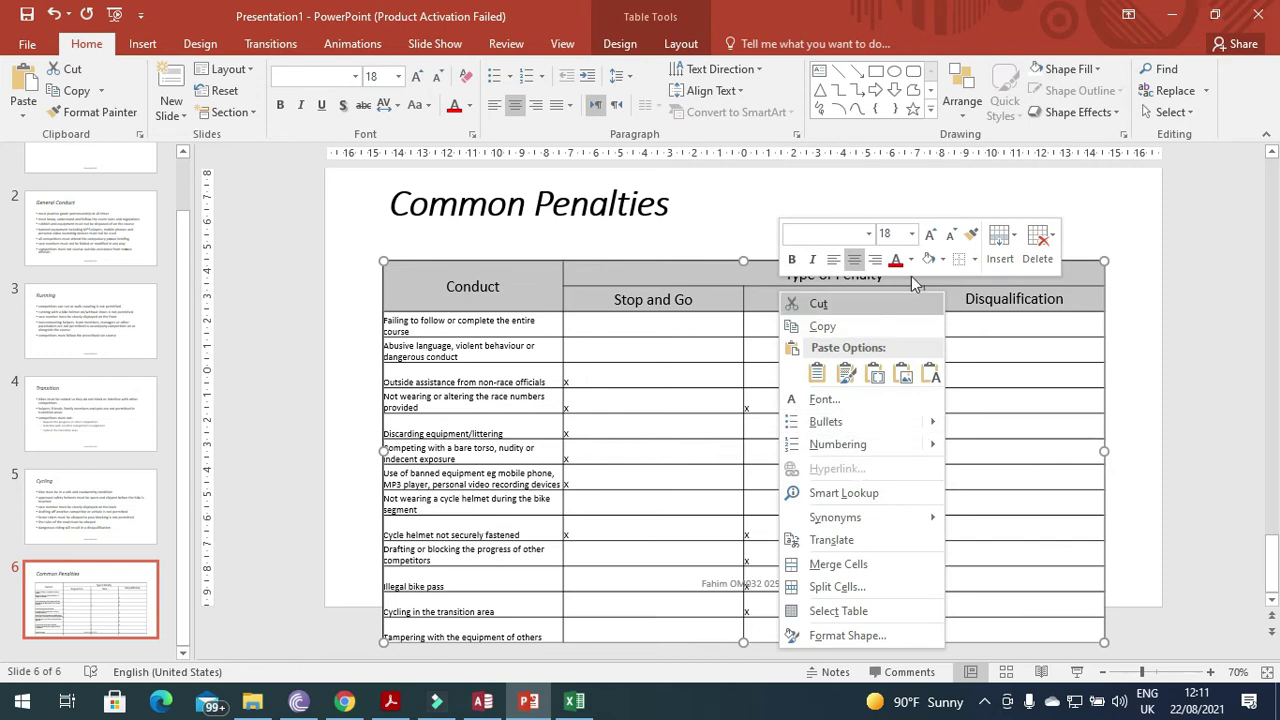
click(941, 260)
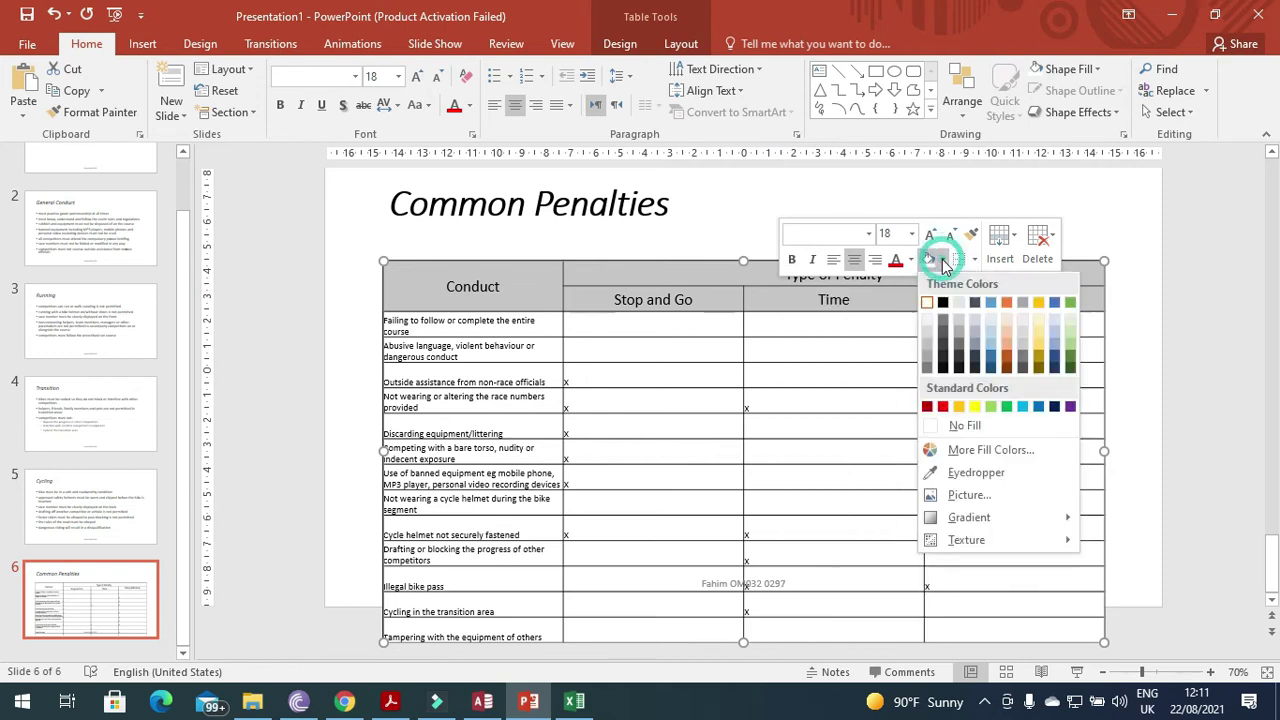
click(927, 360)
click(800, 357)
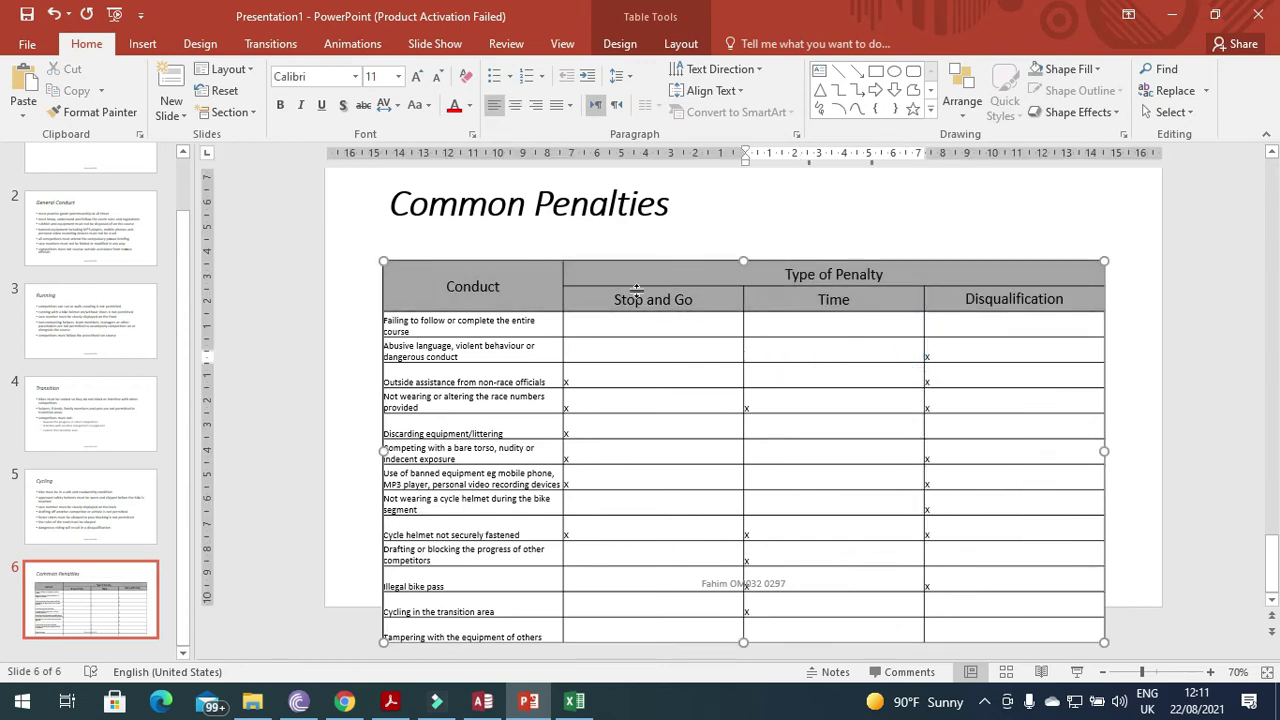
Change the shading of the table's two header rows to a lighter grey.
drag(518, 264, 981, 299)
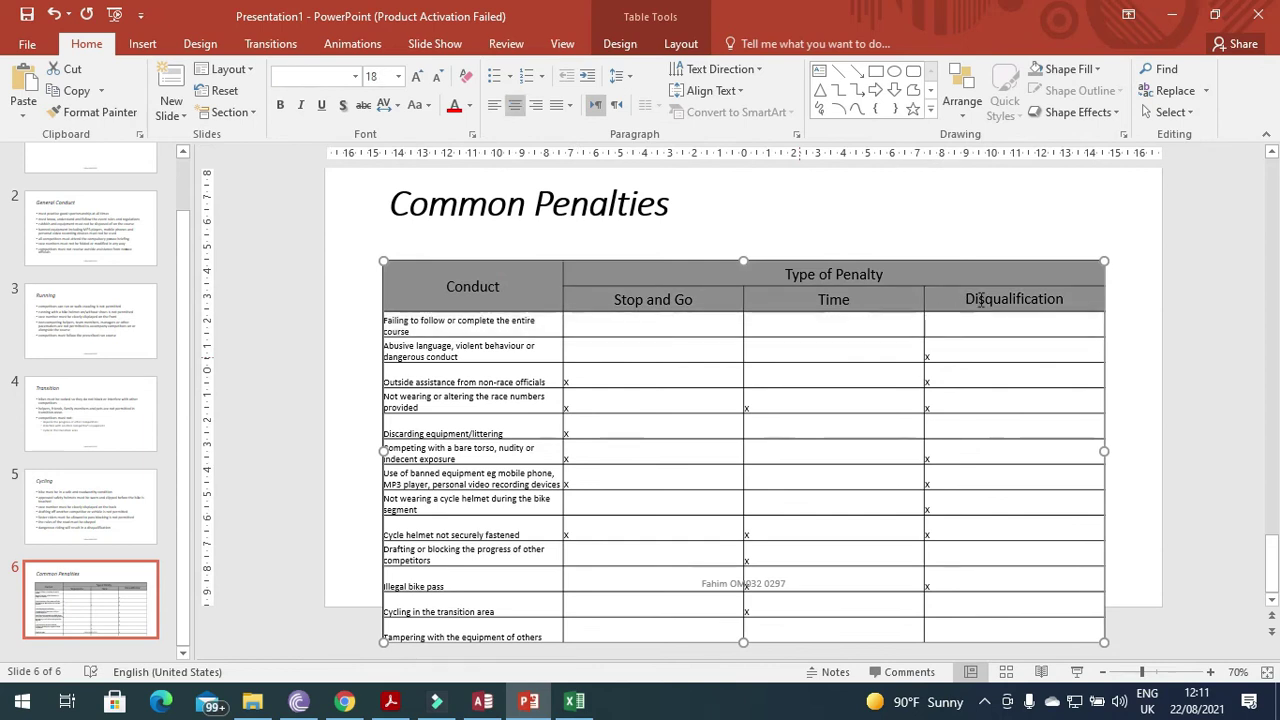
right_click(843, 286)
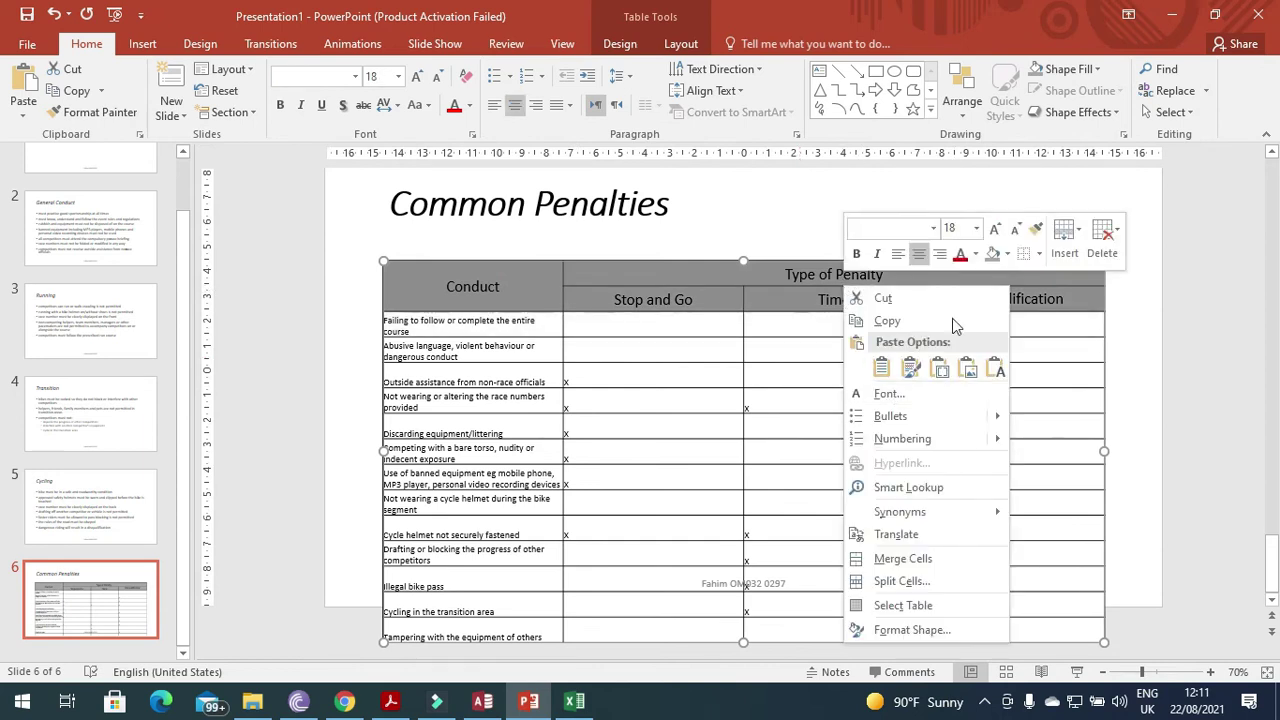
click(1007, 254)
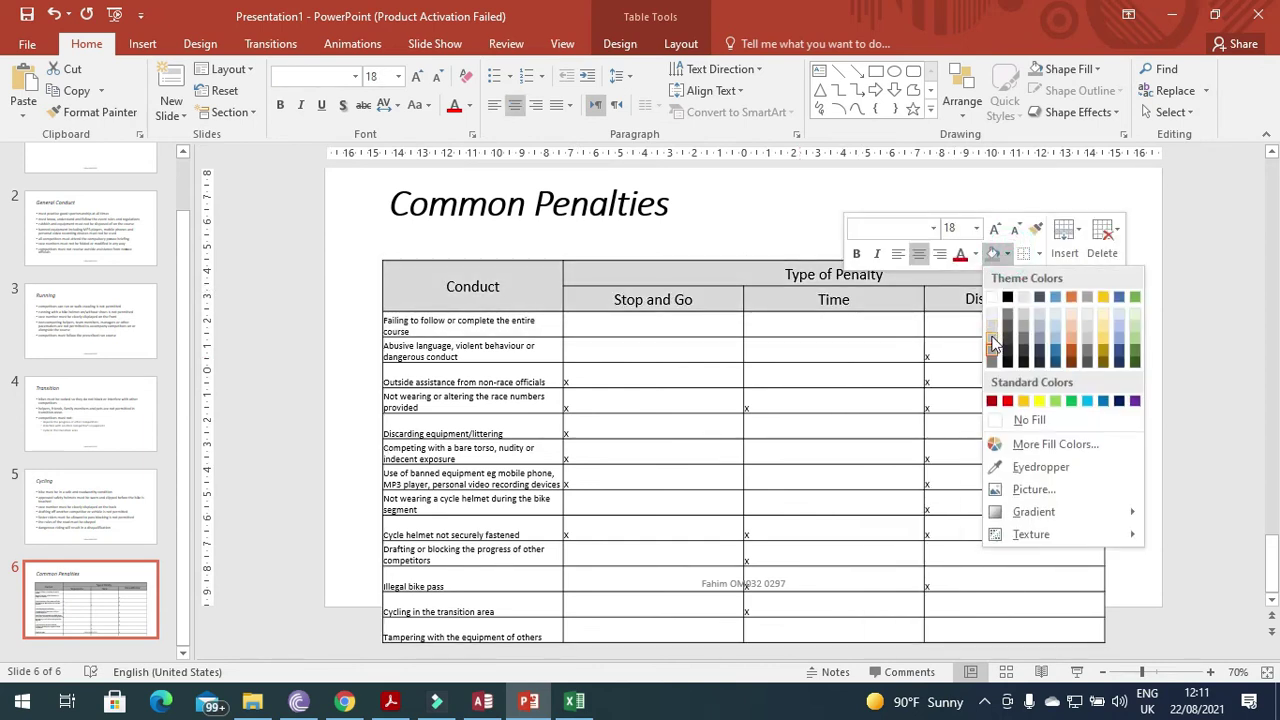
click(990, 338)
Read question 34's column-width requirement in the exam paper, widen the table's Conduct column in PowerPoint, and undo the excessive widening.
key(alt+Tab)
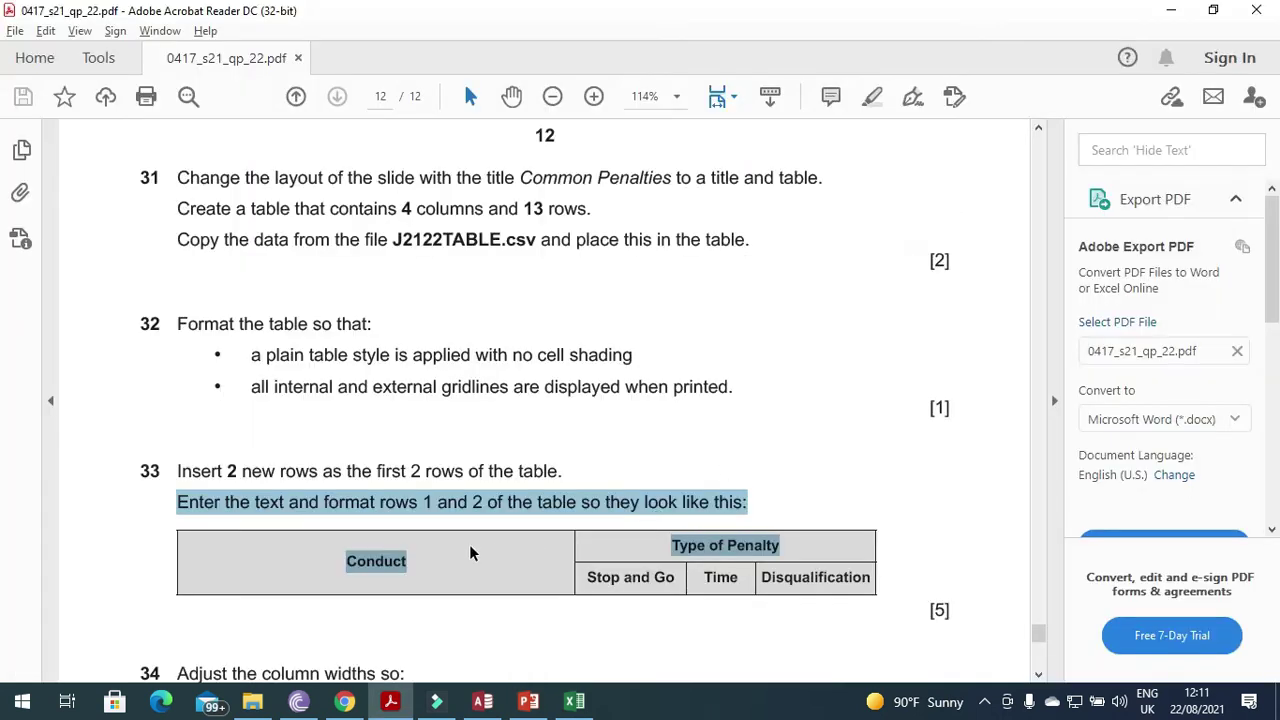
scroll(472, 552, down, 4)
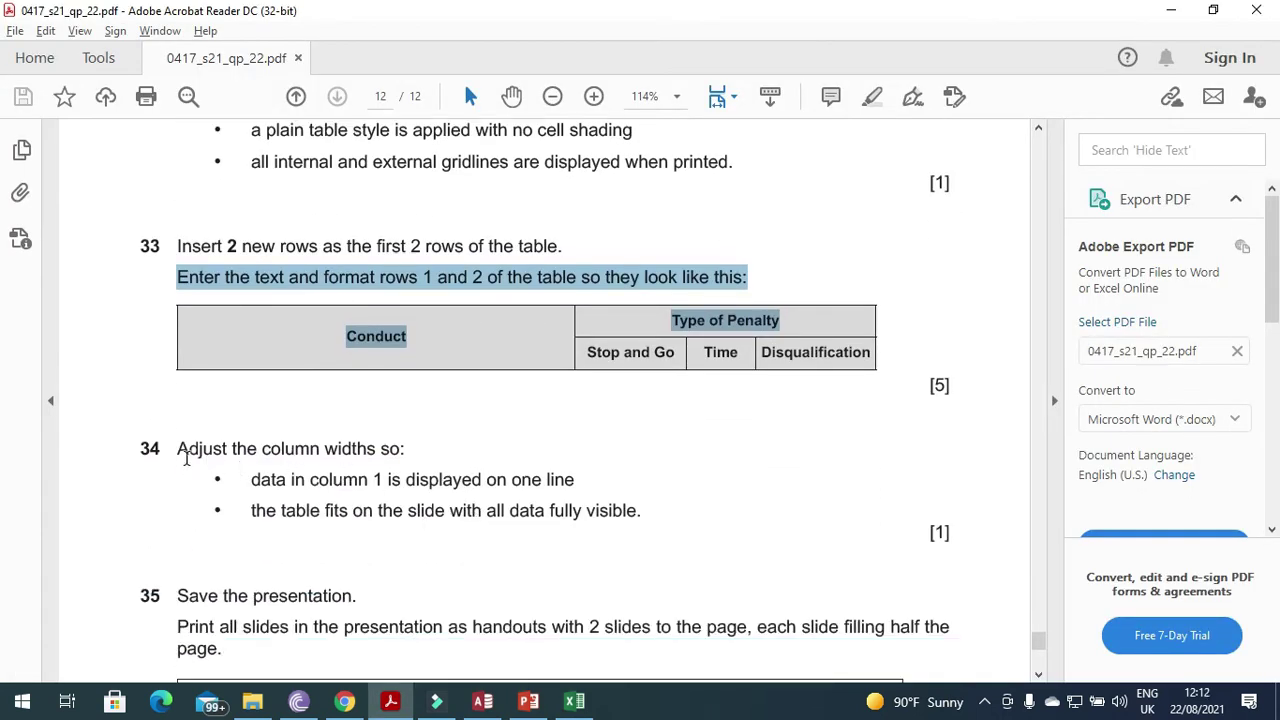
drag(180, 452, 403, 450)
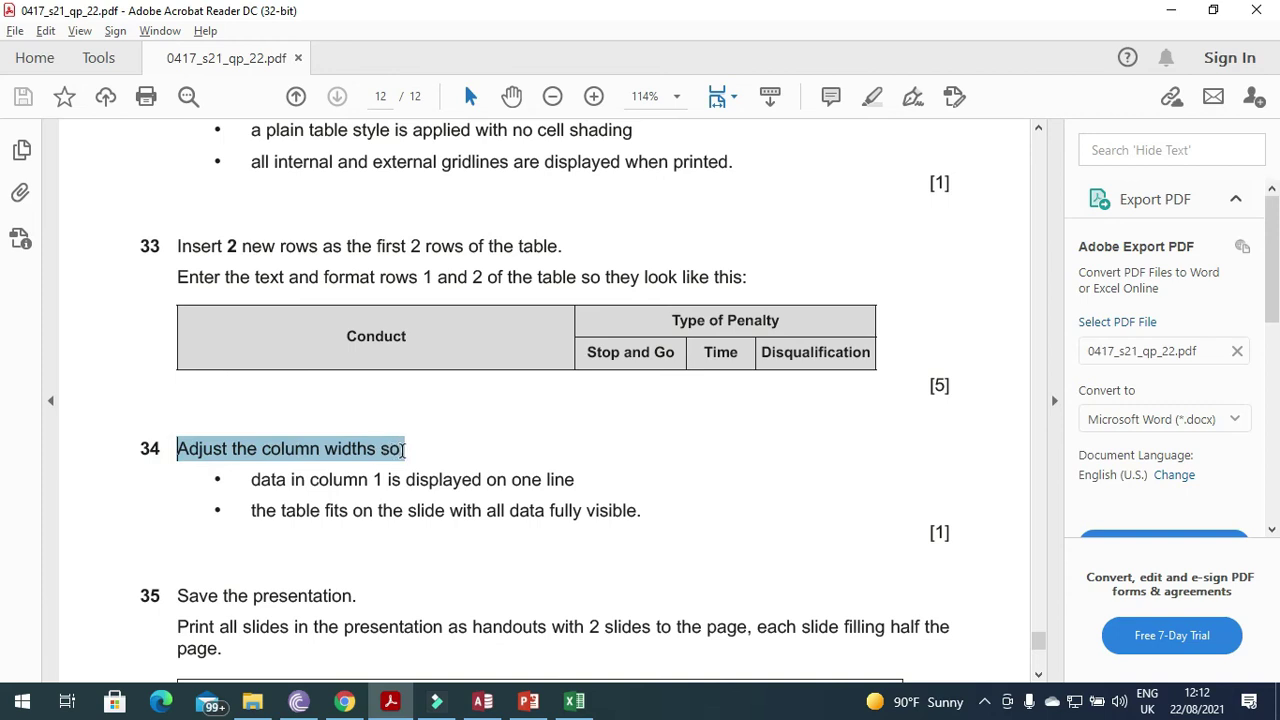
drag(251, 480, 589, 481)
key(alt+Tab)
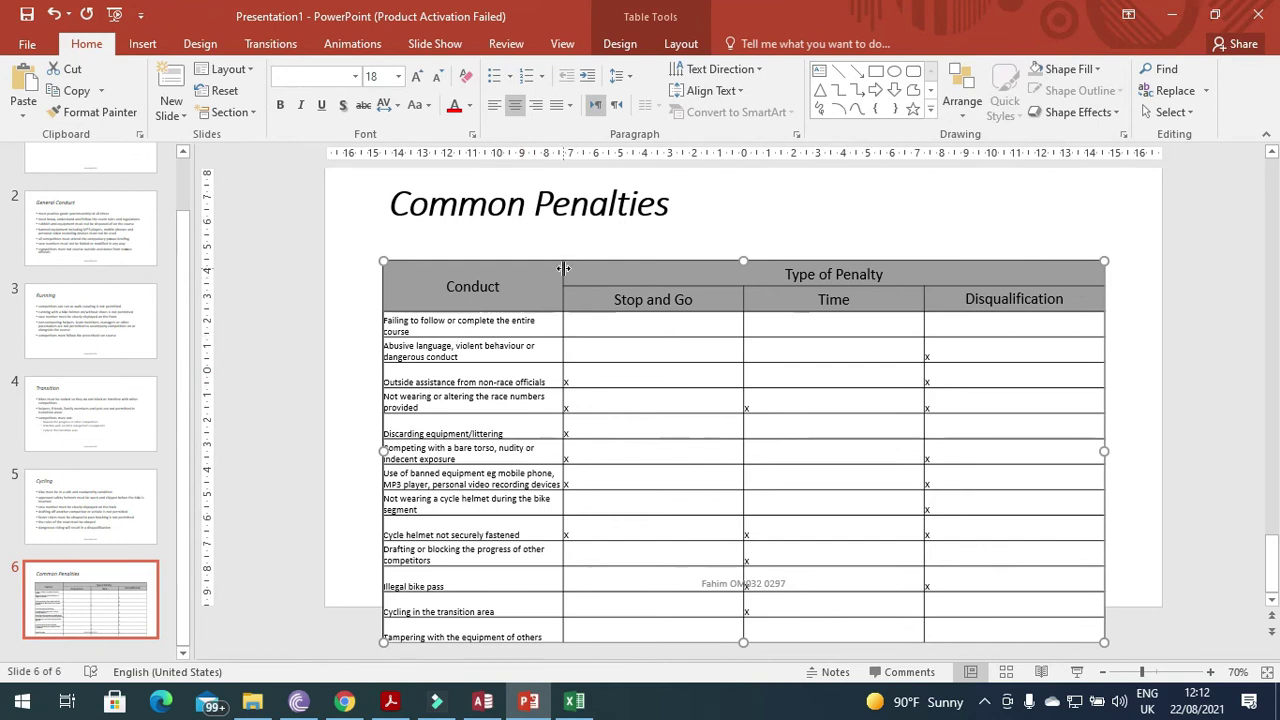
drag(563, 268, 735, 281)
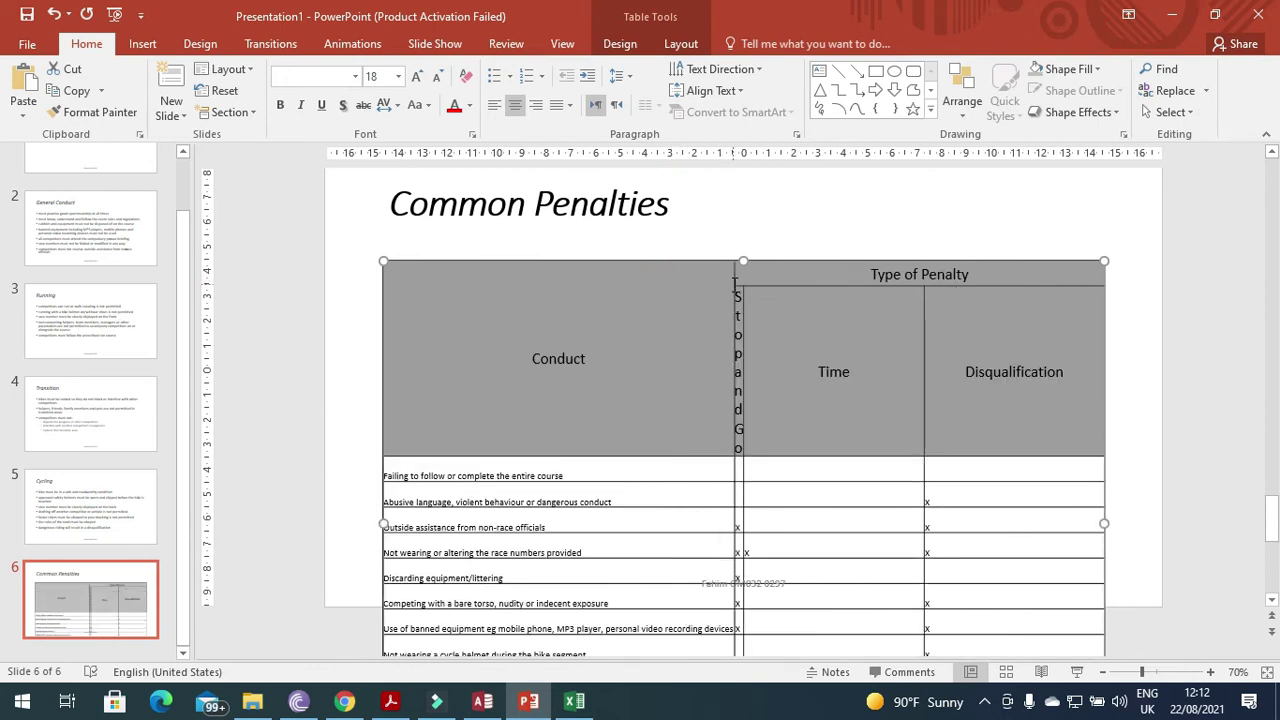
key(ctrl+z)
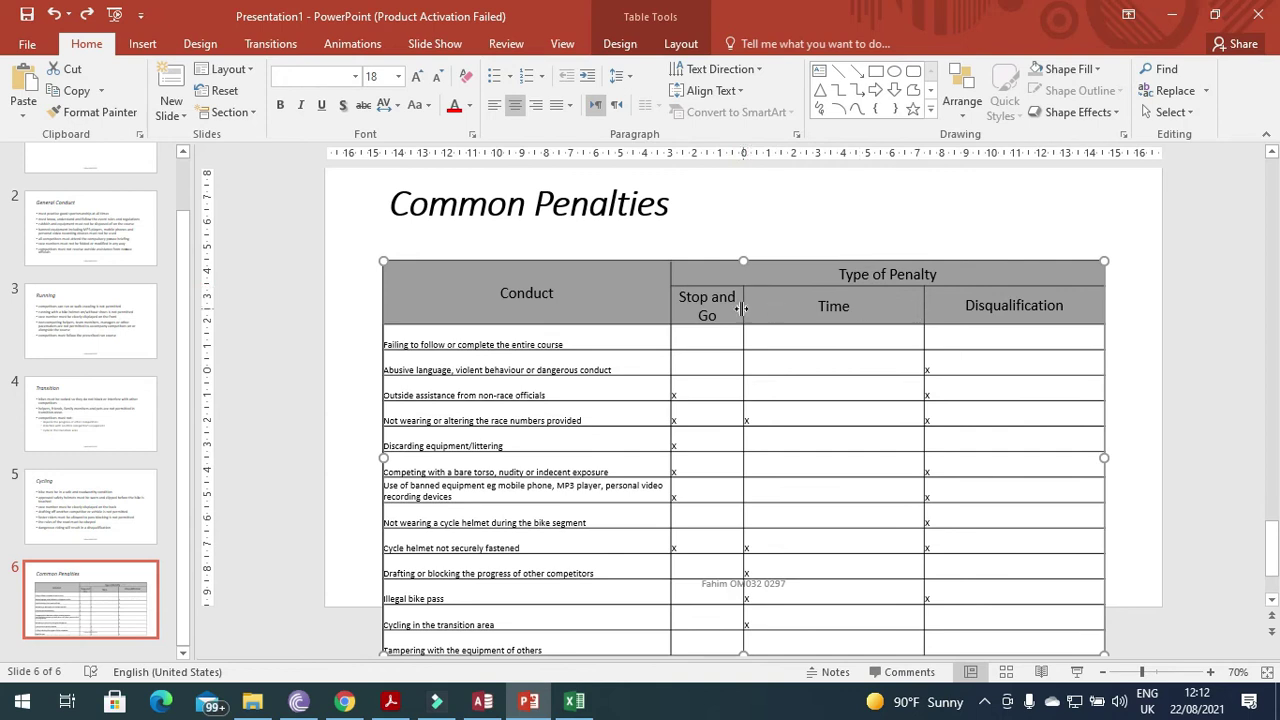
Adjust the Stop and Go, Time and Disqualification column widths and widen the Conduct column so each of its entries fits on one line.
click(747, 305)
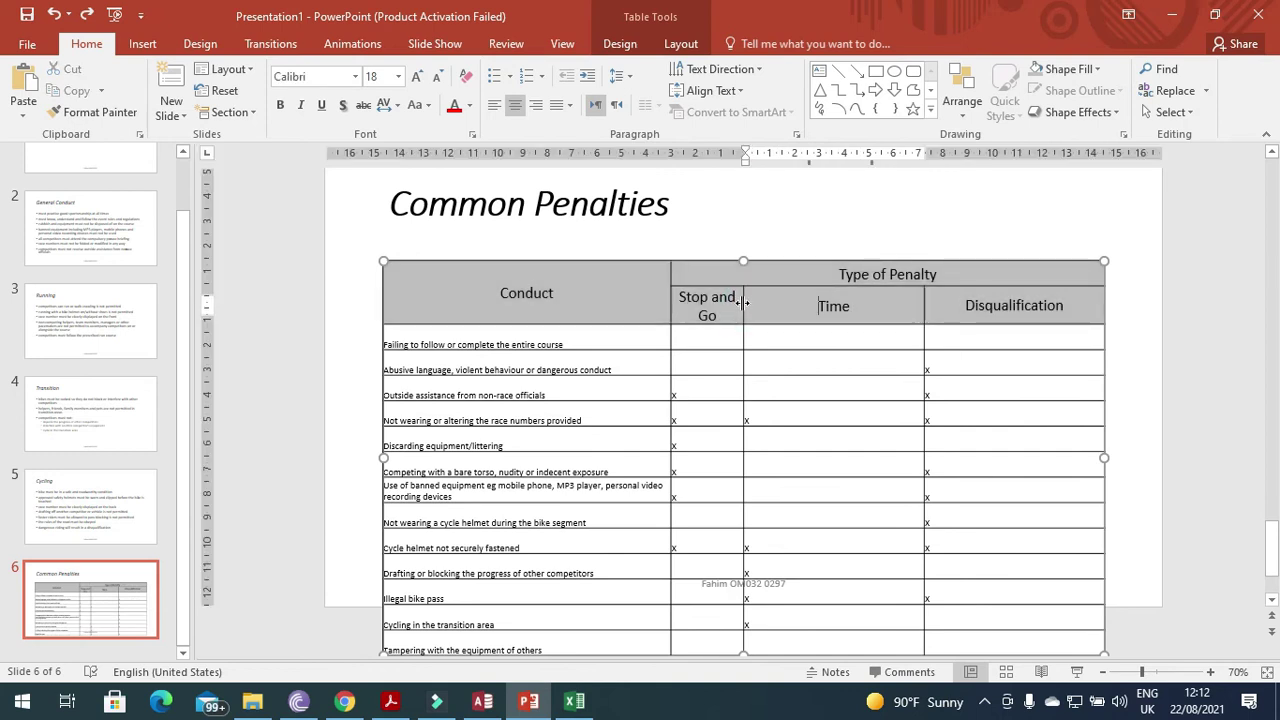
drag(745, 305, 811, 308)
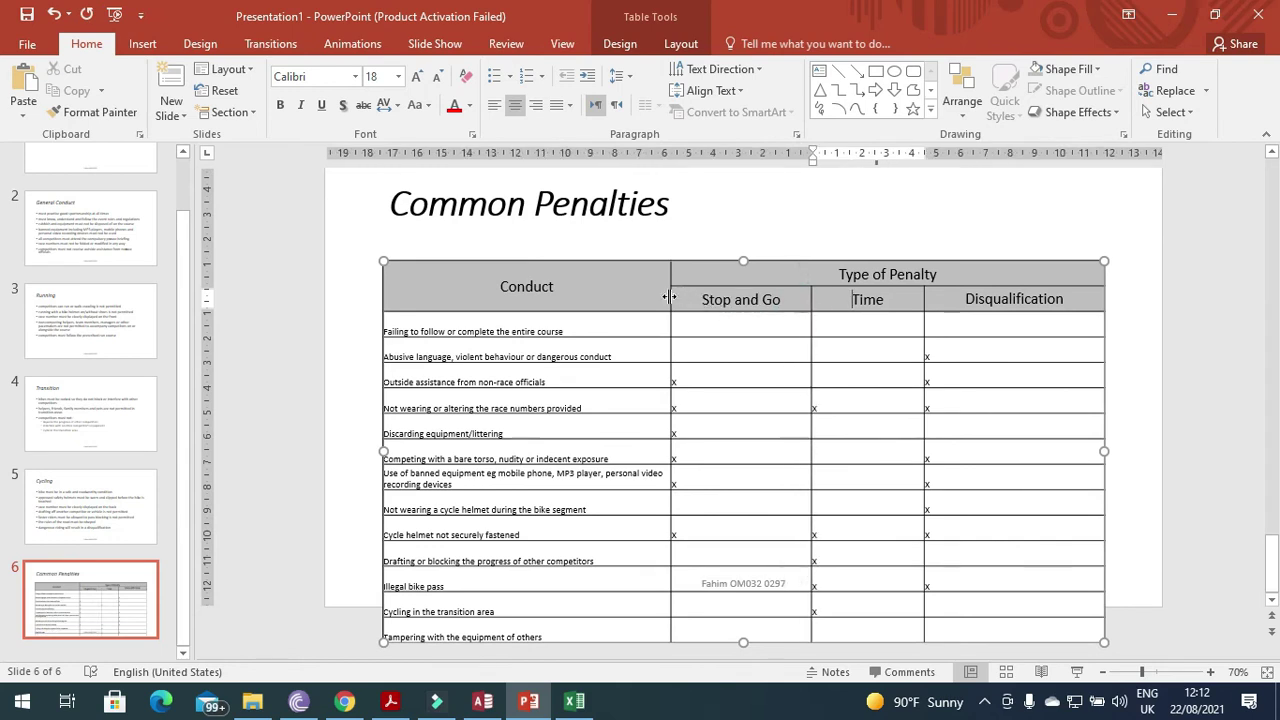
drag(673, 300, 700, 300)
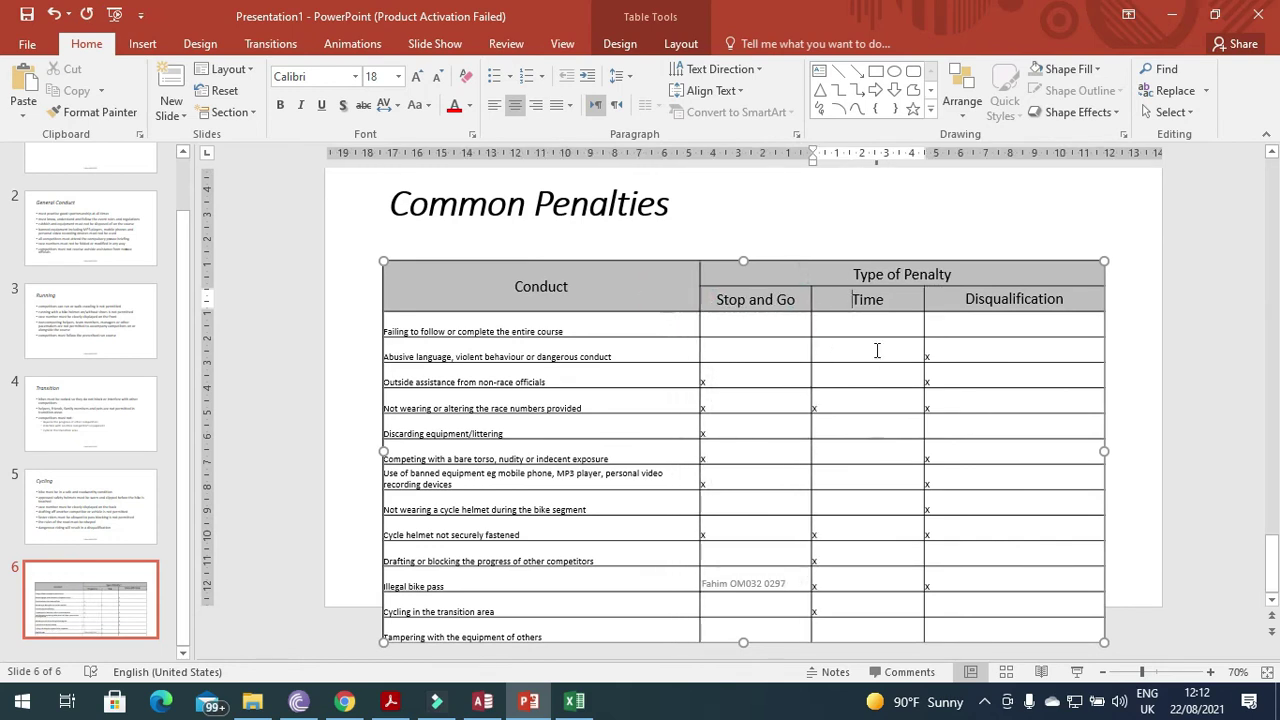
click(924, 301)
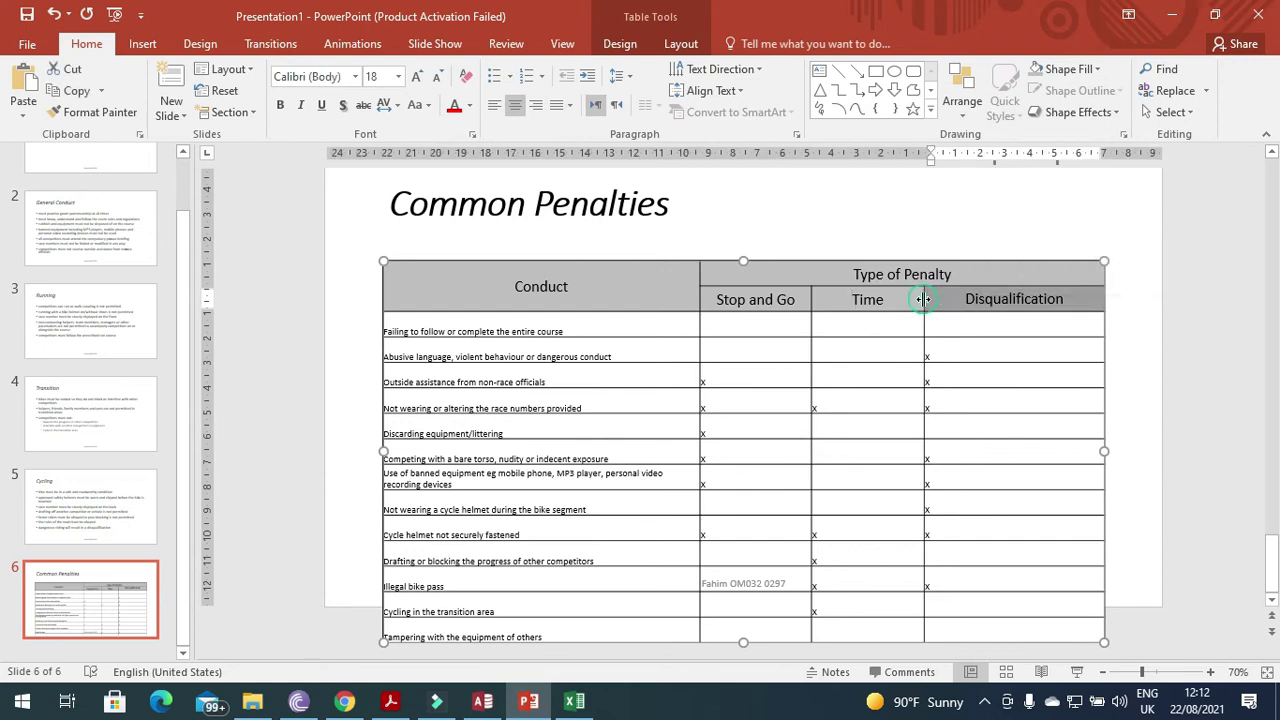
drag(922, 299, 987, 303)
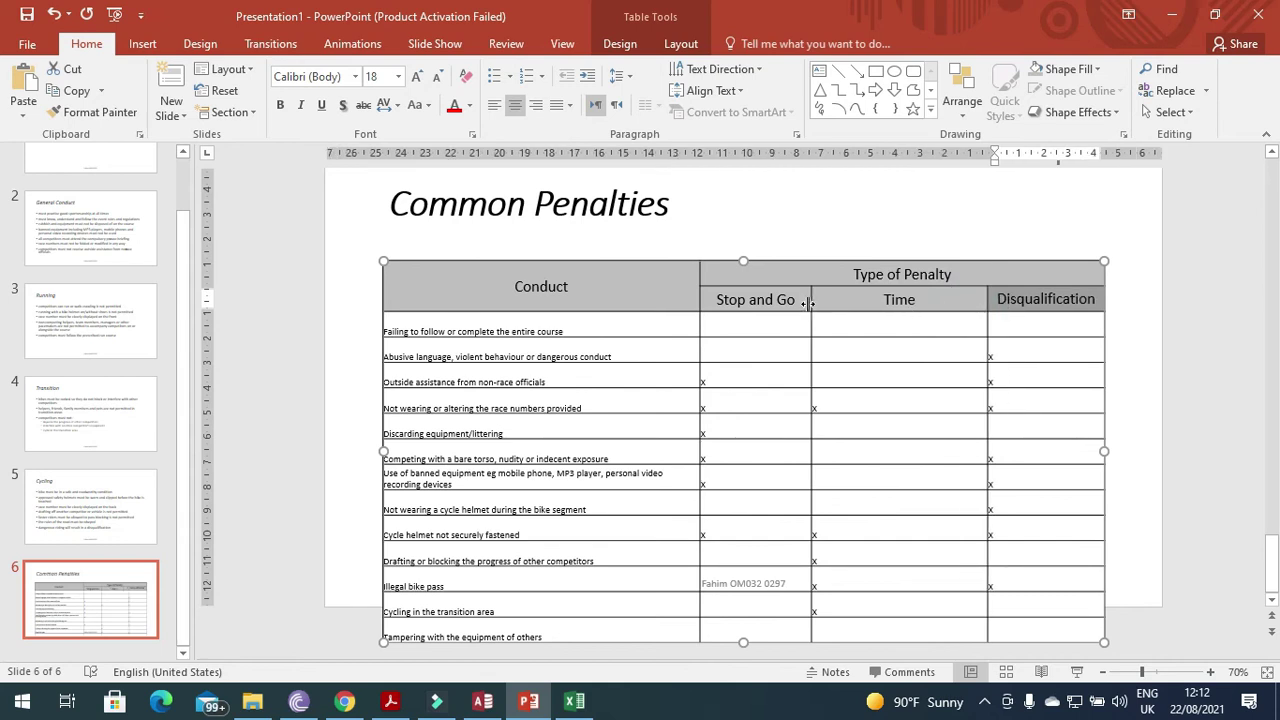
drag(811, 300, 884, 306)
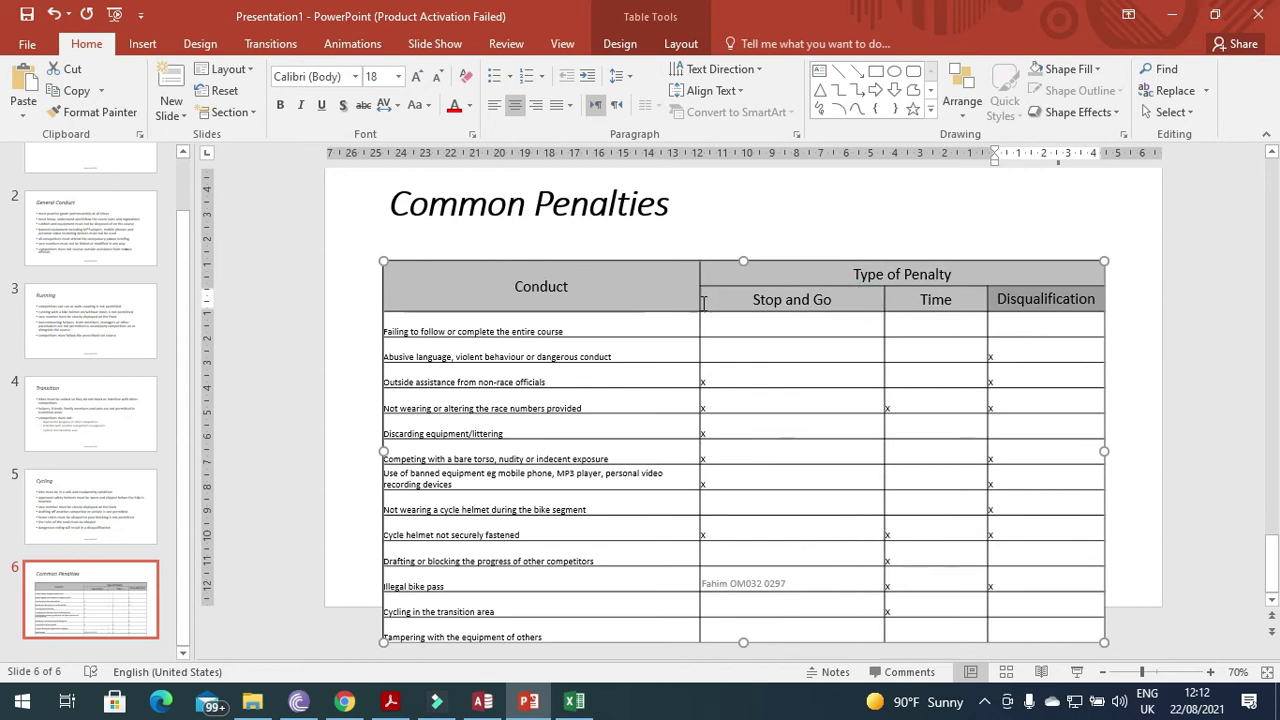
drag(699, 302, 747, 304)
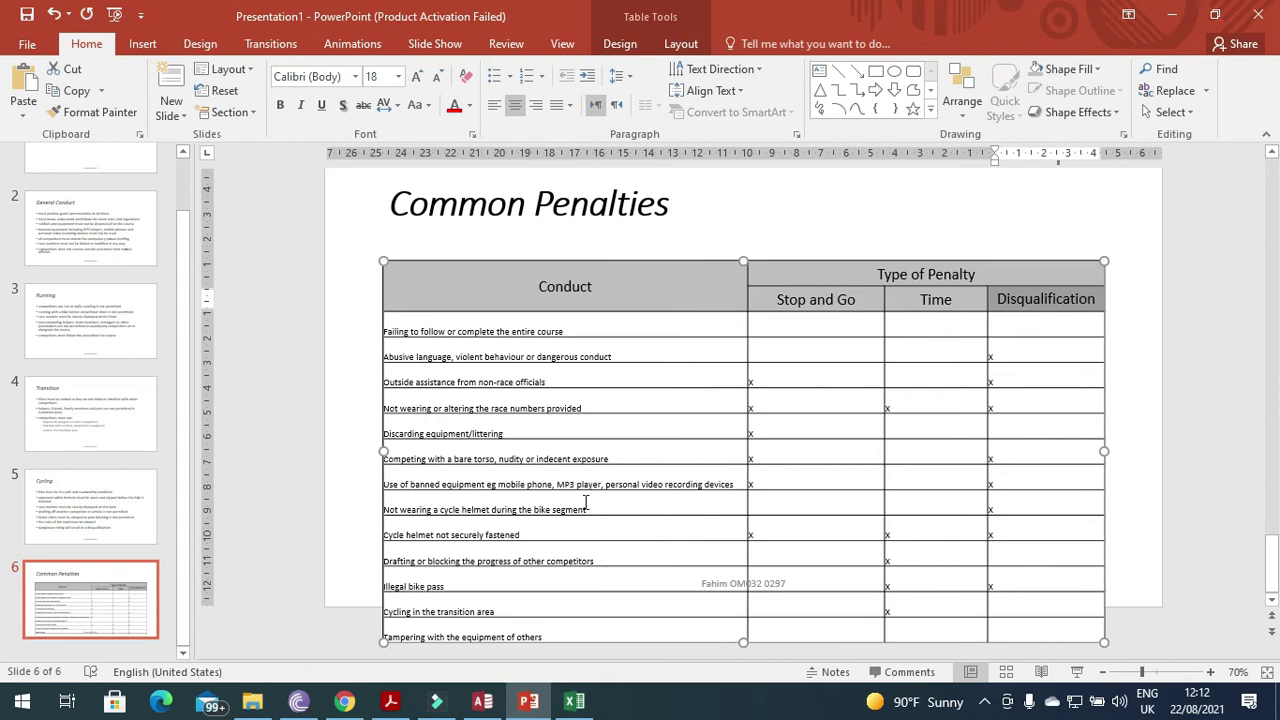
Check question 34's requirement that the table fits on the slide, and move the table up directly beneath the Common Penalties title.
key(alt+Tab)
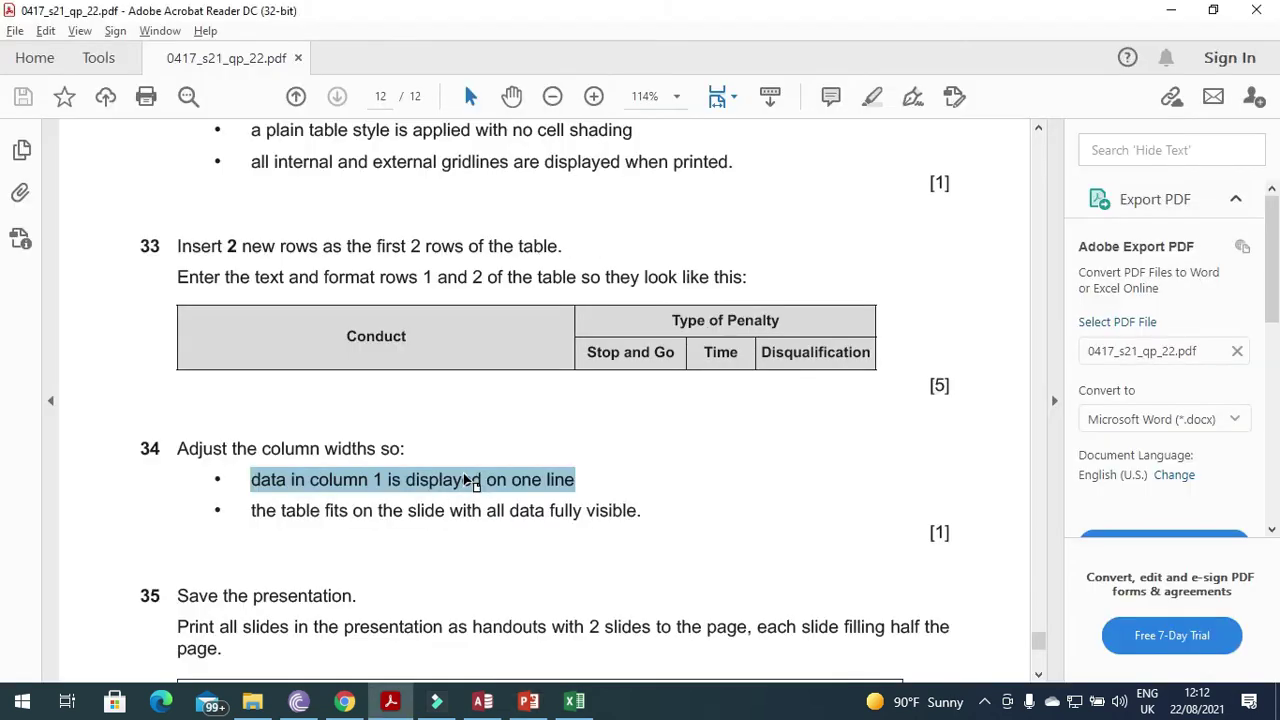
drag(250, 516, 633, 524)
key(alt+Tab)
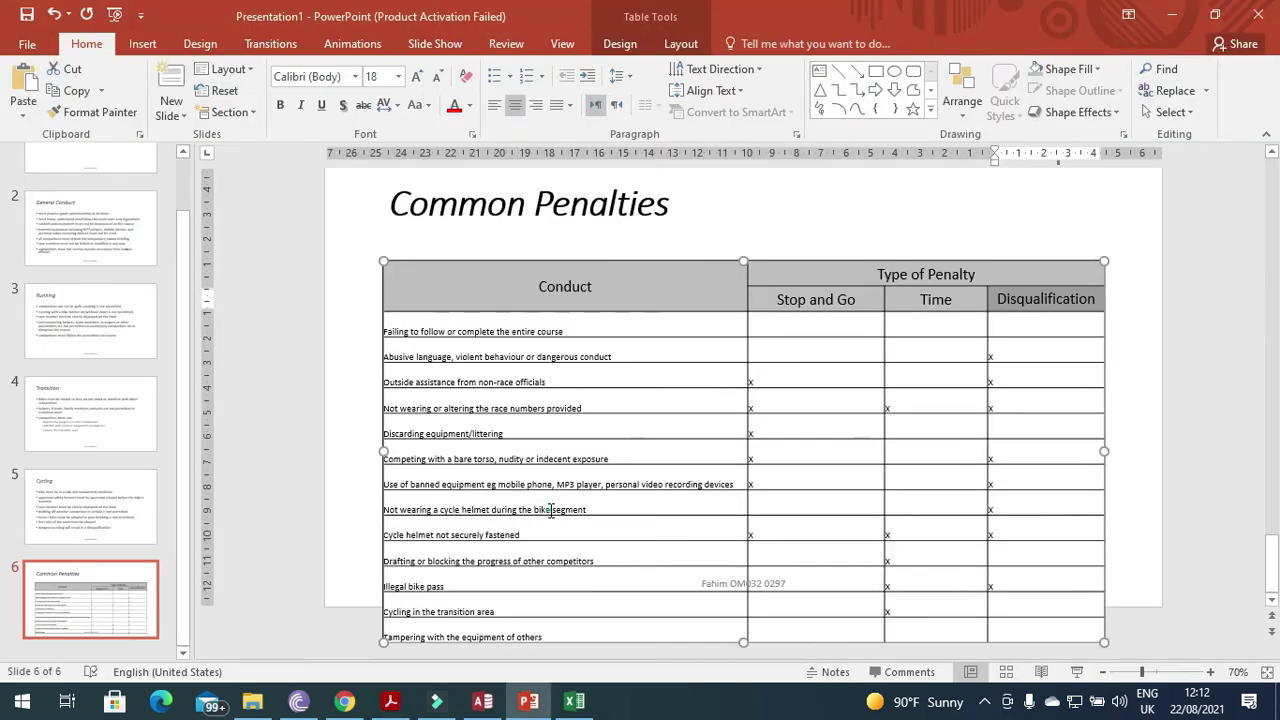
drag(791, 259, 795, 228)
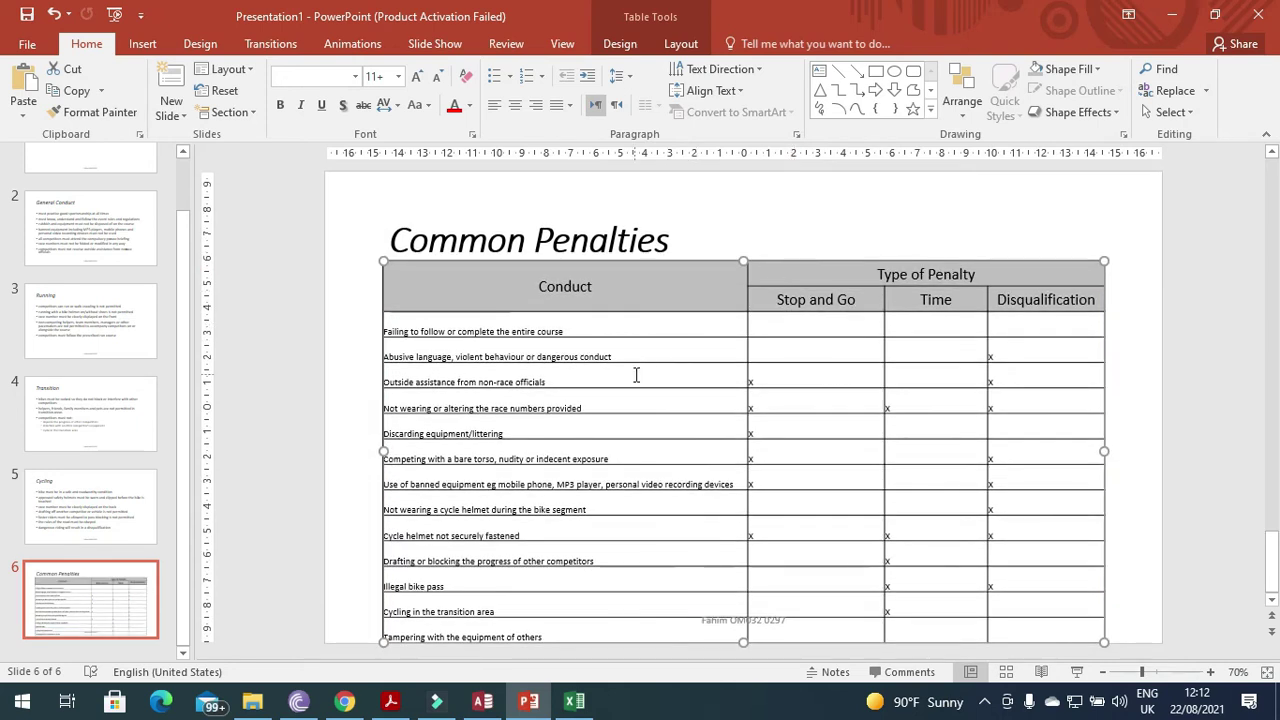
Set the font size of the Conduct column's entries below the header to 14.
drag(588, 325, 558, 634)
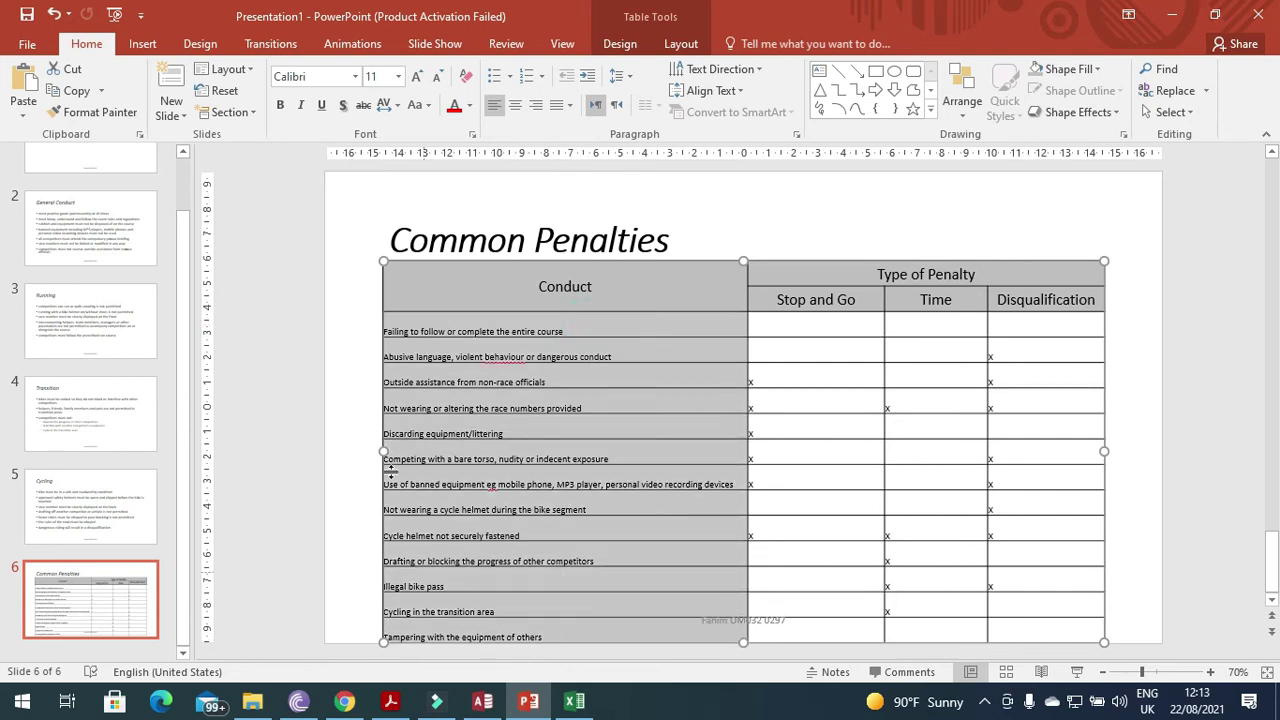
click(397, 77)
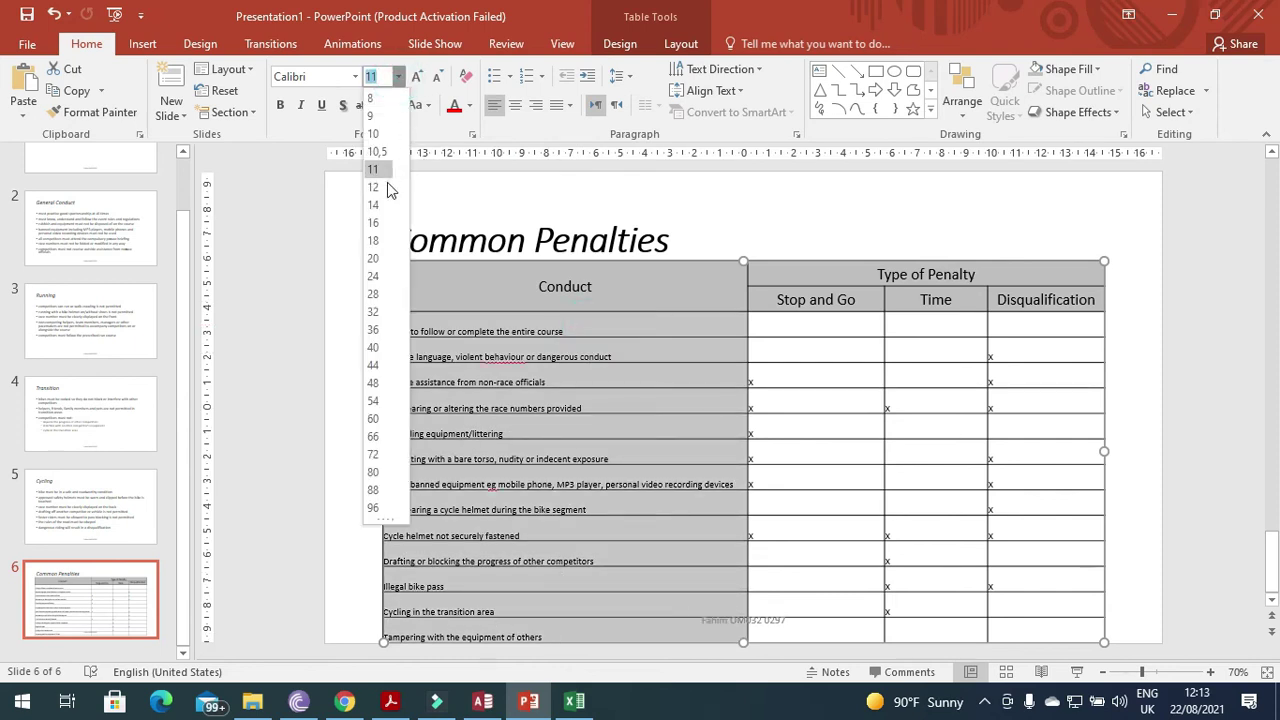
key(Escape)
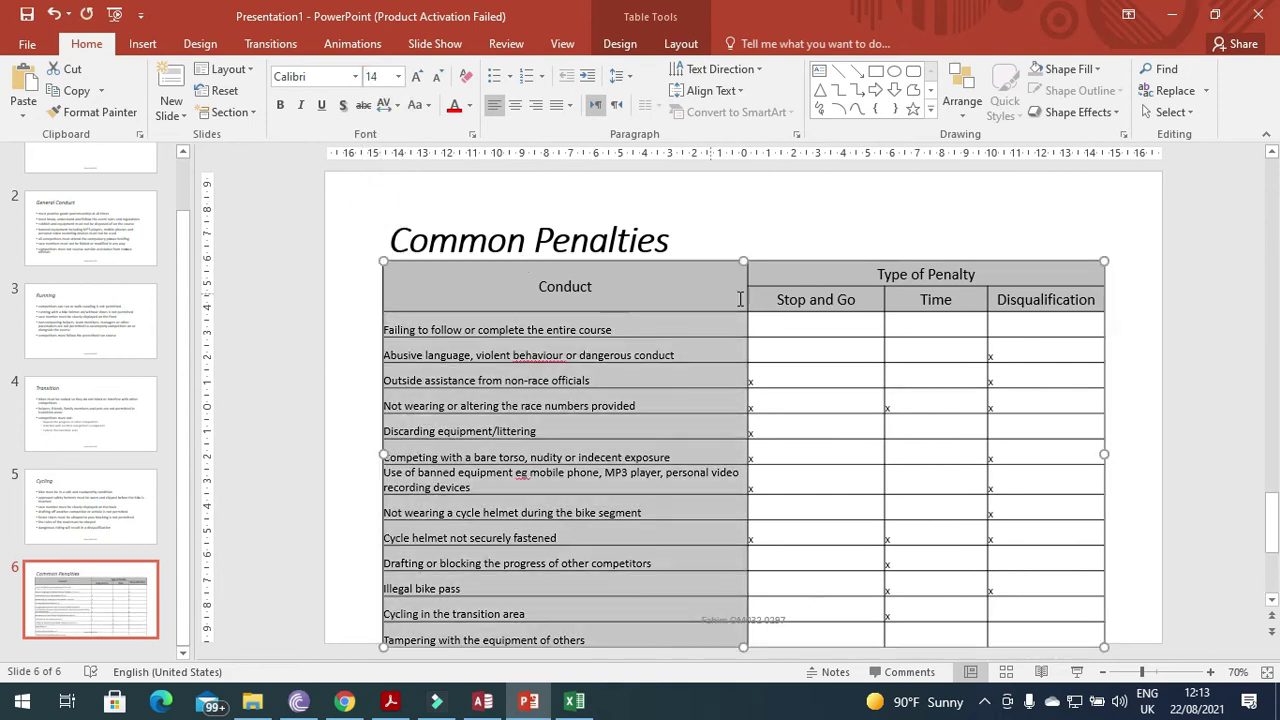
Widen the Conduct column for its enlarged text, narrowing the three penalty columns until the longest conduct entry fits on one line.
click(786, 371)
drag(743, 292, 793, 299)
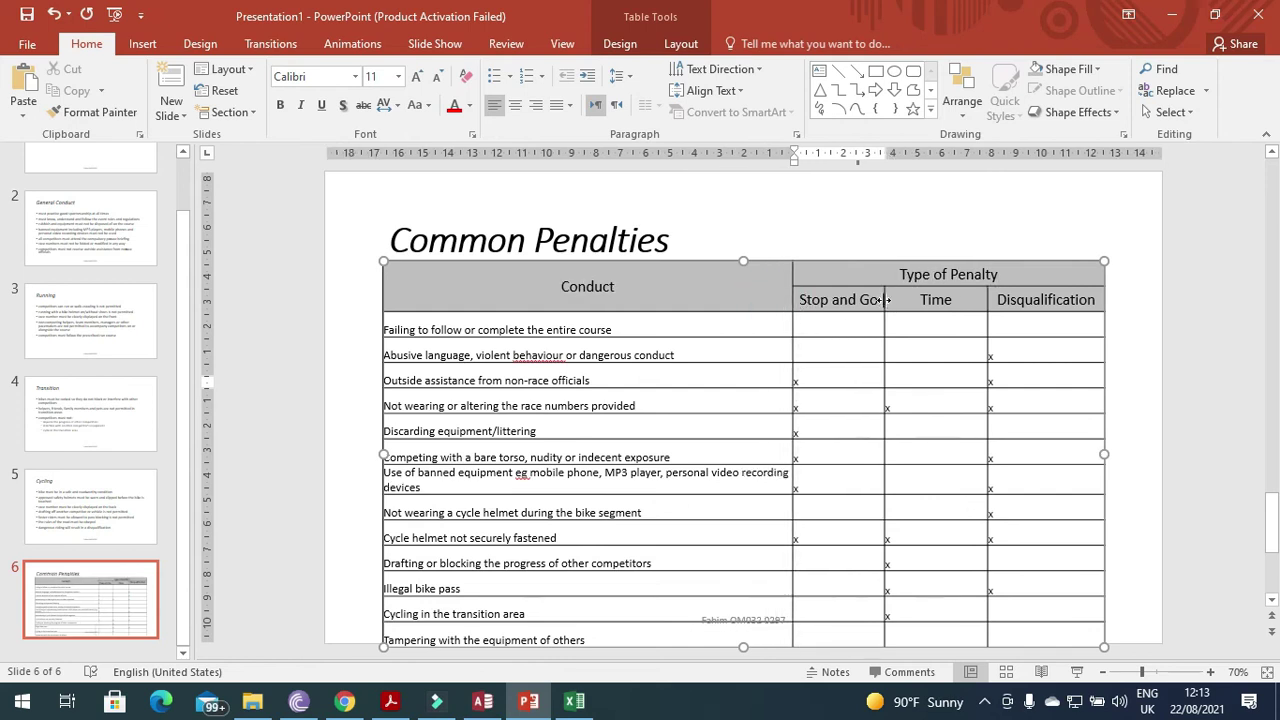
drag(885, 300, 902, 300)
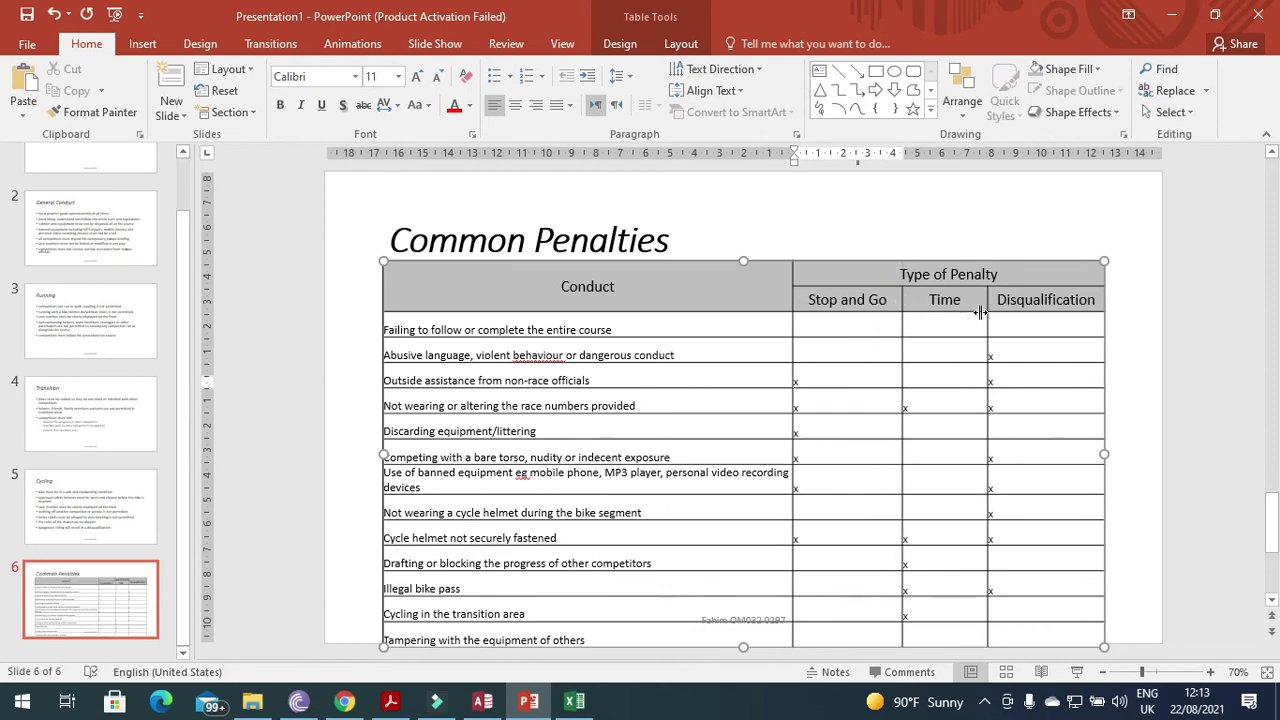
drag(987, 305, 1003, 305)
drag(901, 306, 926, 309)
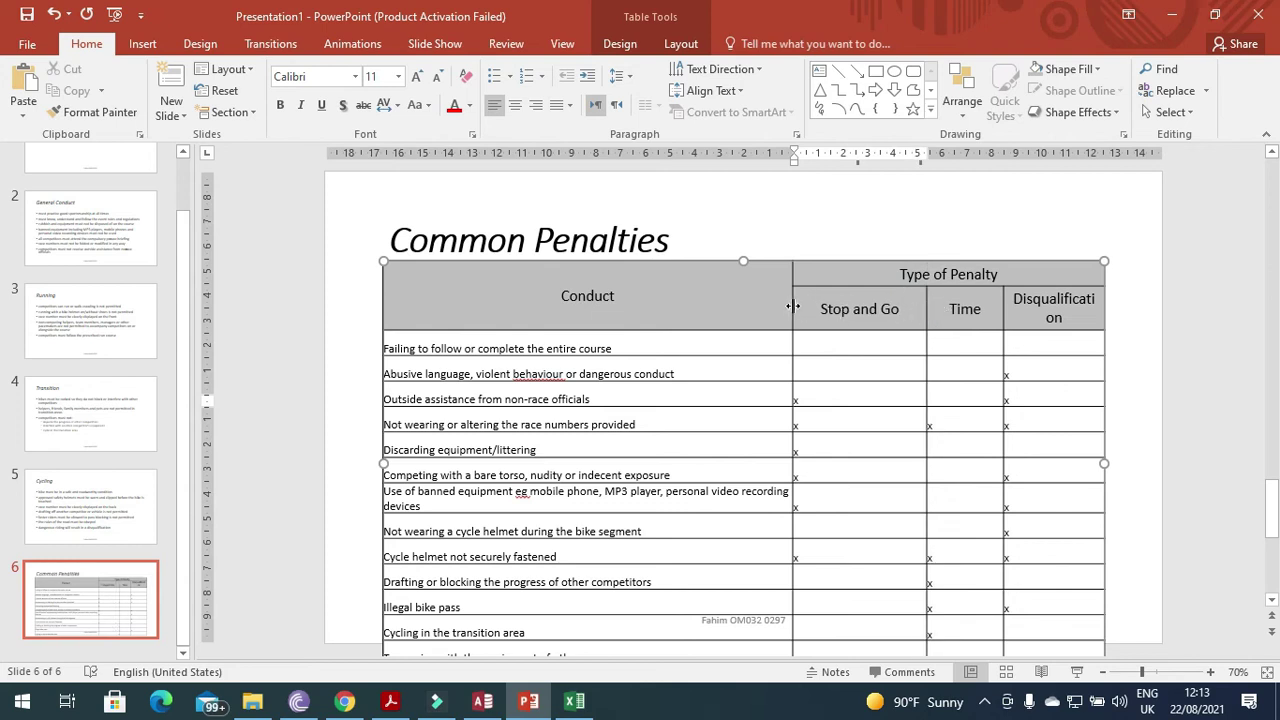
drag(792, 307, 838, 310)
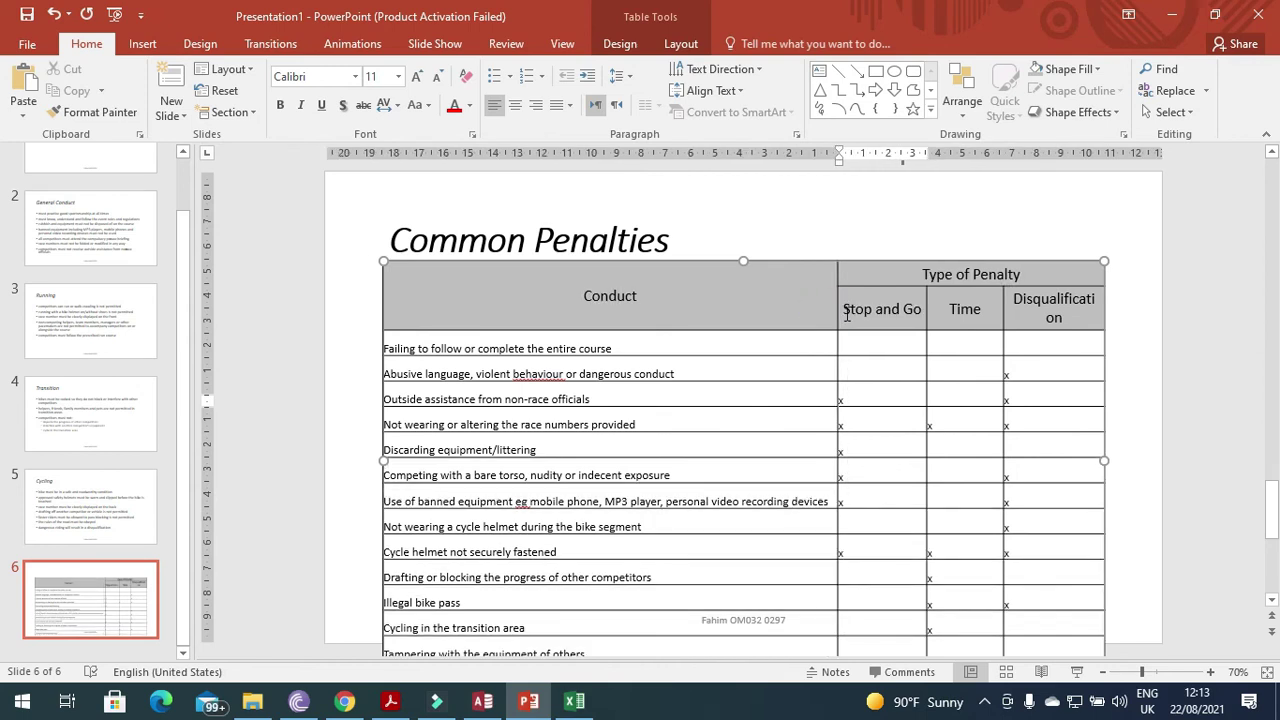
Examine the table's fit on the slide, and read question 34's fit requirement and question 35's save and handout instructions in the exam paper.
scroll(600, 484, down, 1)
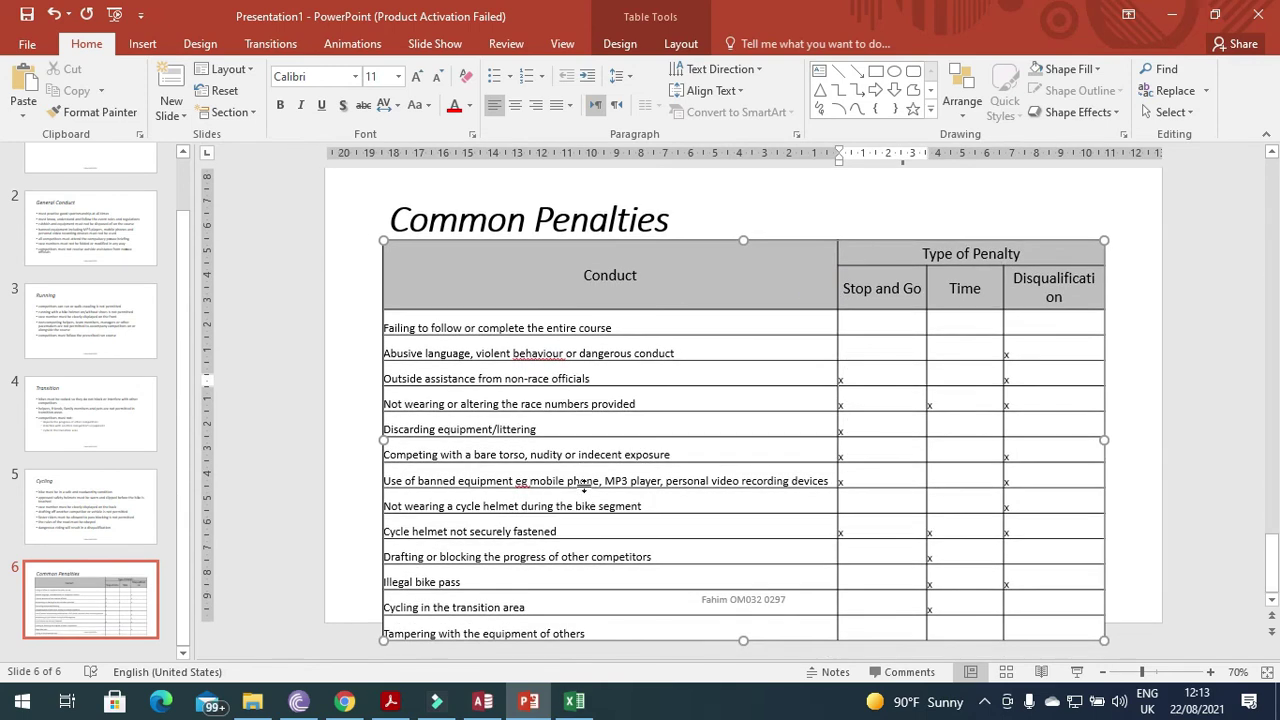
scroll(565, 487, up, 2)
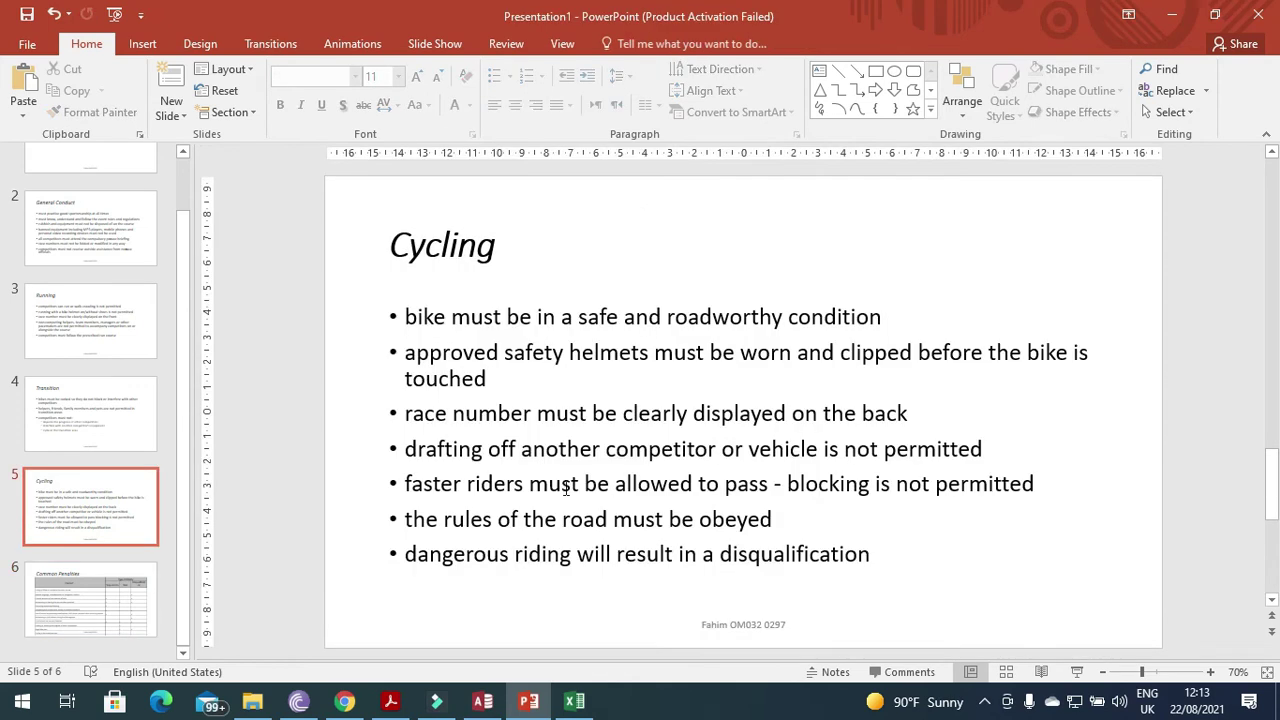
scroll(565, 487, down, 1)
click(391, 701)
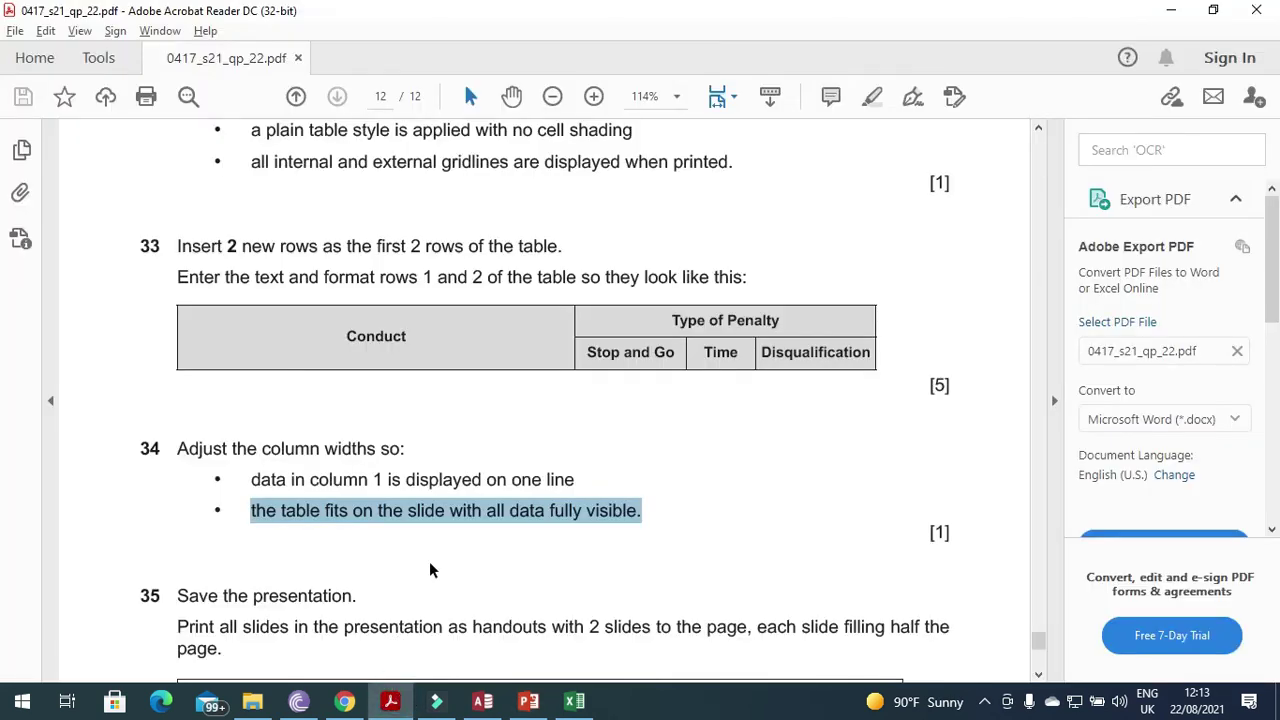
scroll(429, 561, down, 2)
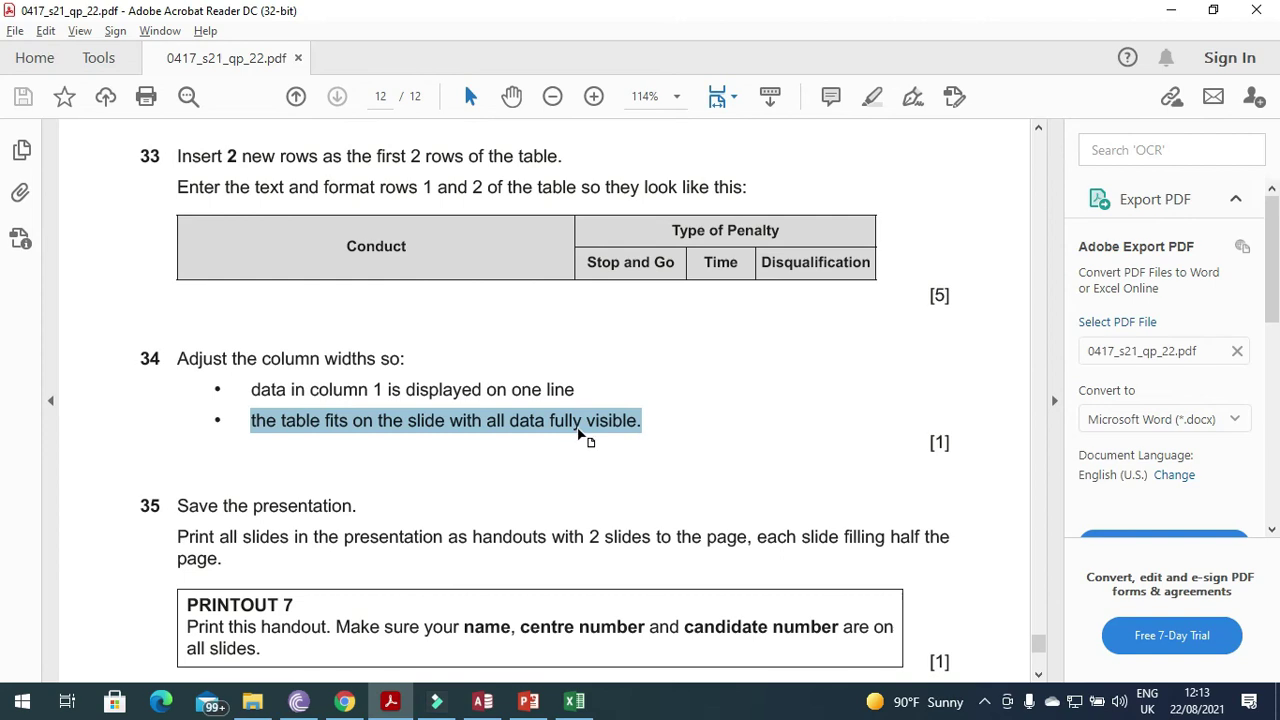
scroll(579, 429, down, 2)
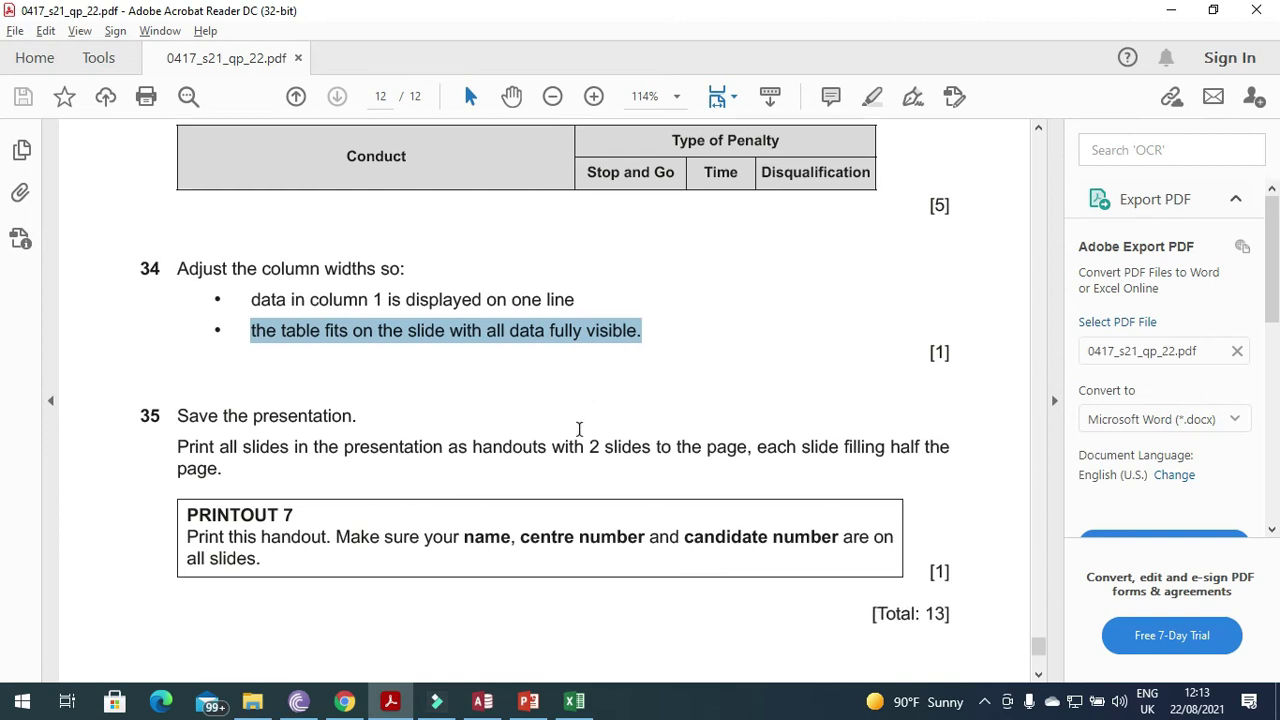
scroll(579, 429, down, 4)
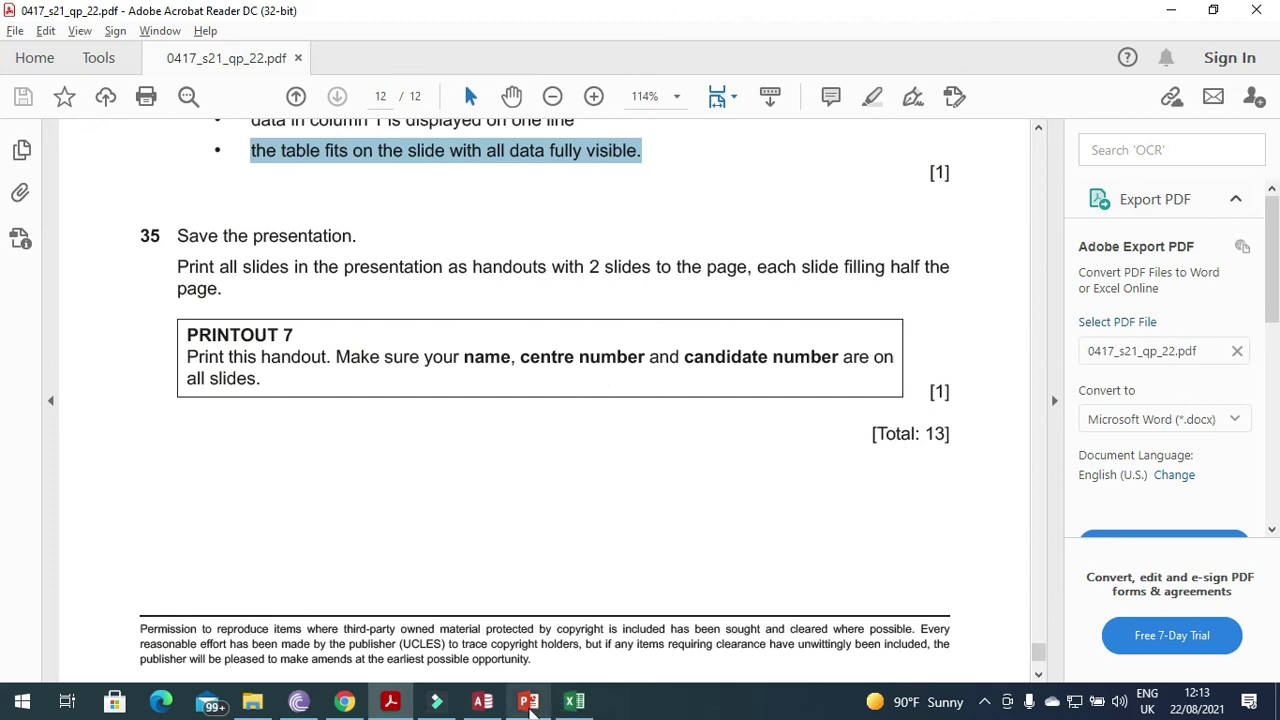
Return to PowerPoint and reduce the Common Penalties table's height so its last row ends above the slide footer.
click(528, 701)
scroll(703, 534, down, 1)
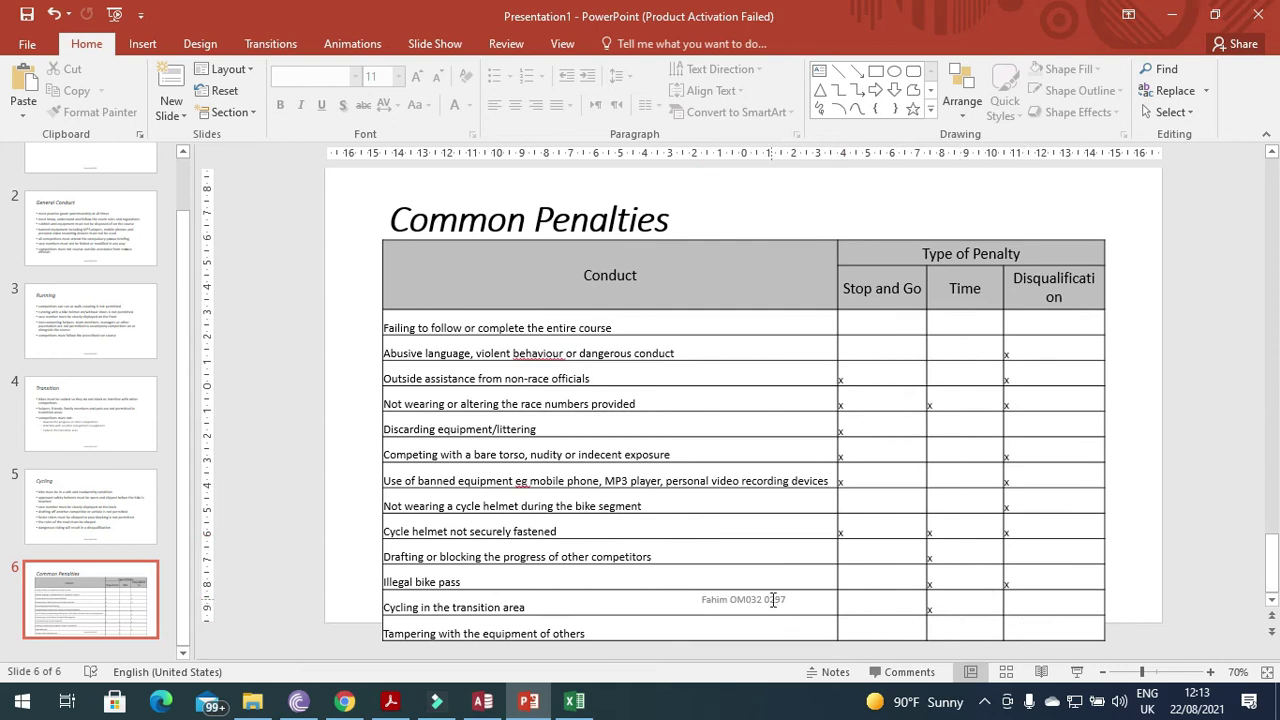
click(1099, 586)
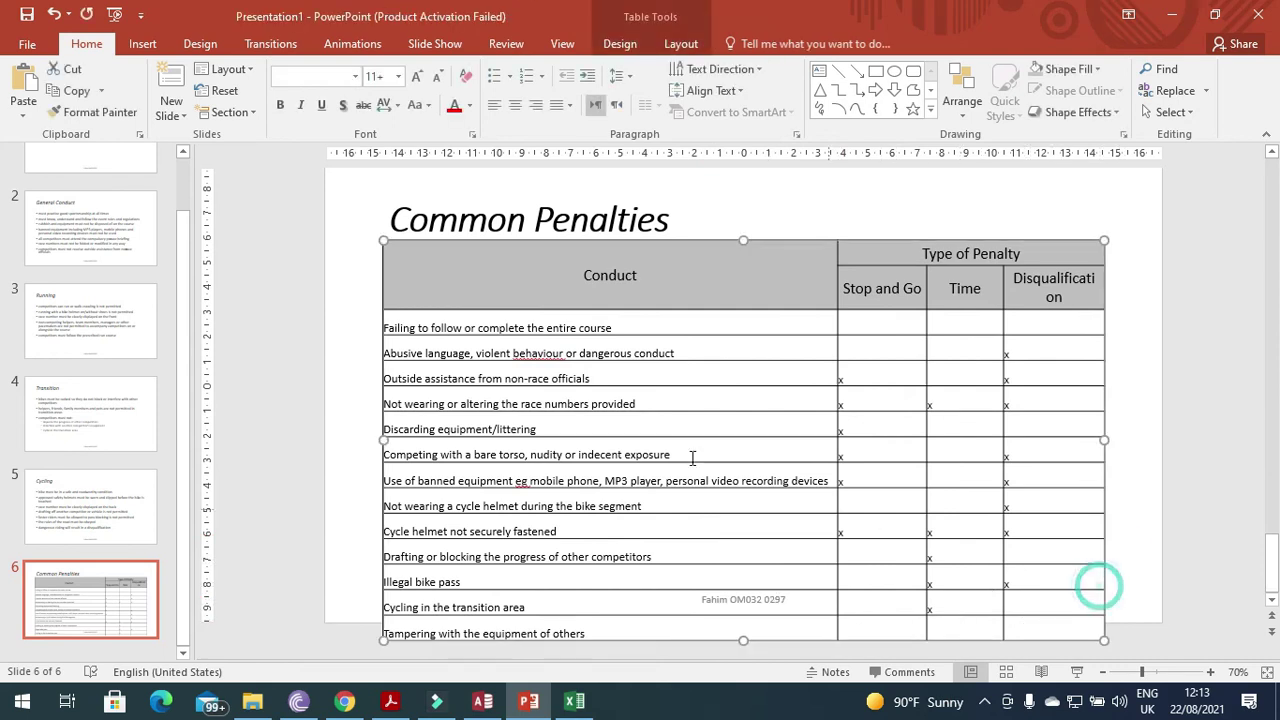
drag(1101, 640, 1100, 597)
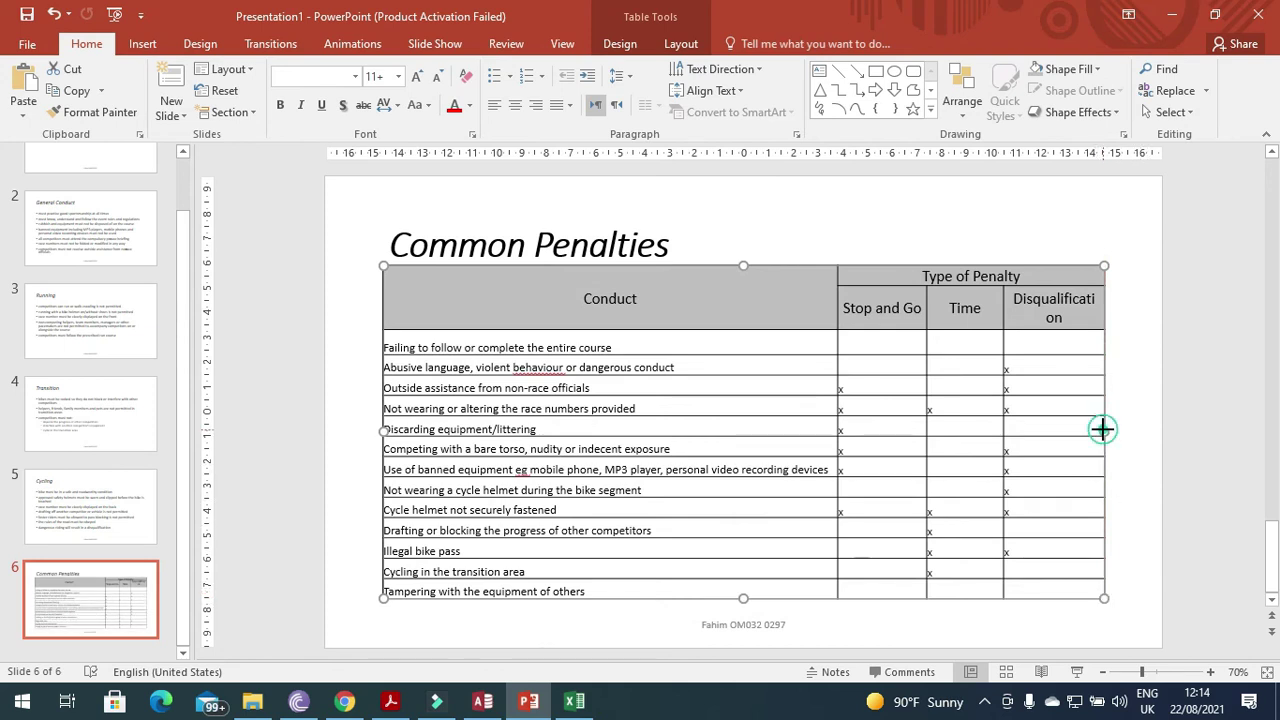
Widen the Common Penalties table and its Disqualification column, narrowing the Time column, until the Disqualification heading fits on one line.
drag(1103, 430, 1118, 430)
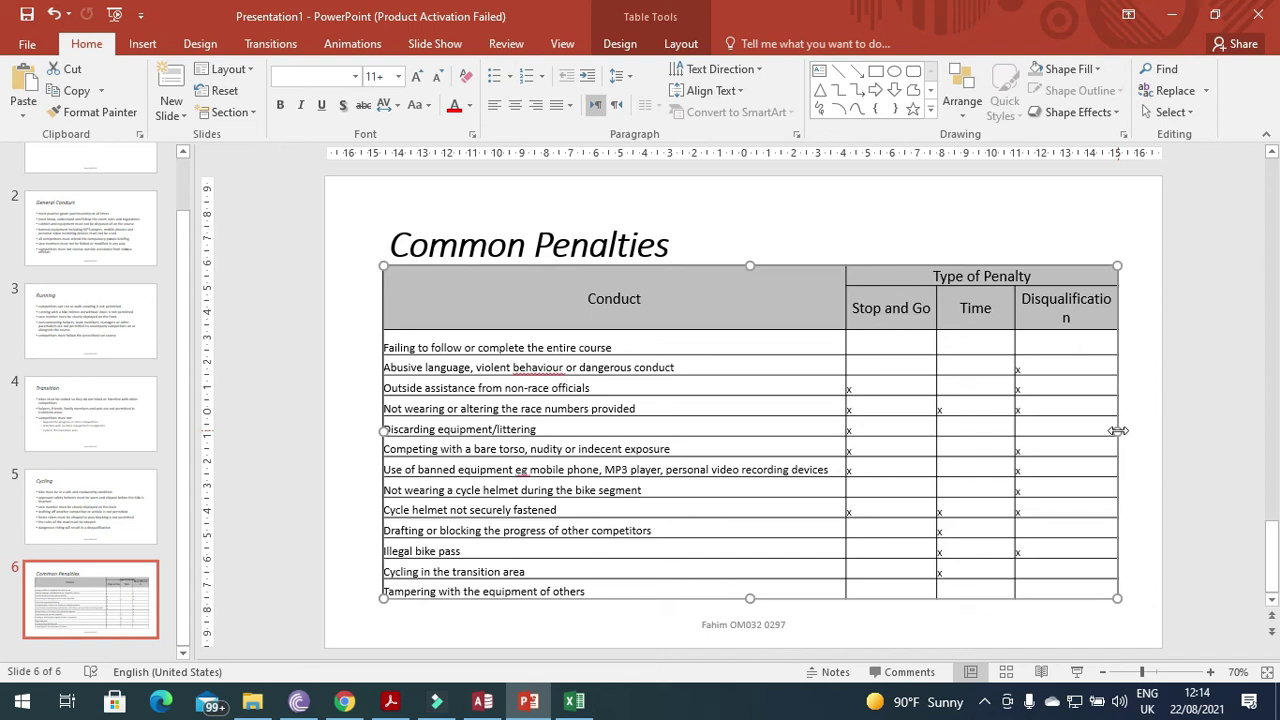
click(1013, 363)
drag(1013, 363, 997, 365)
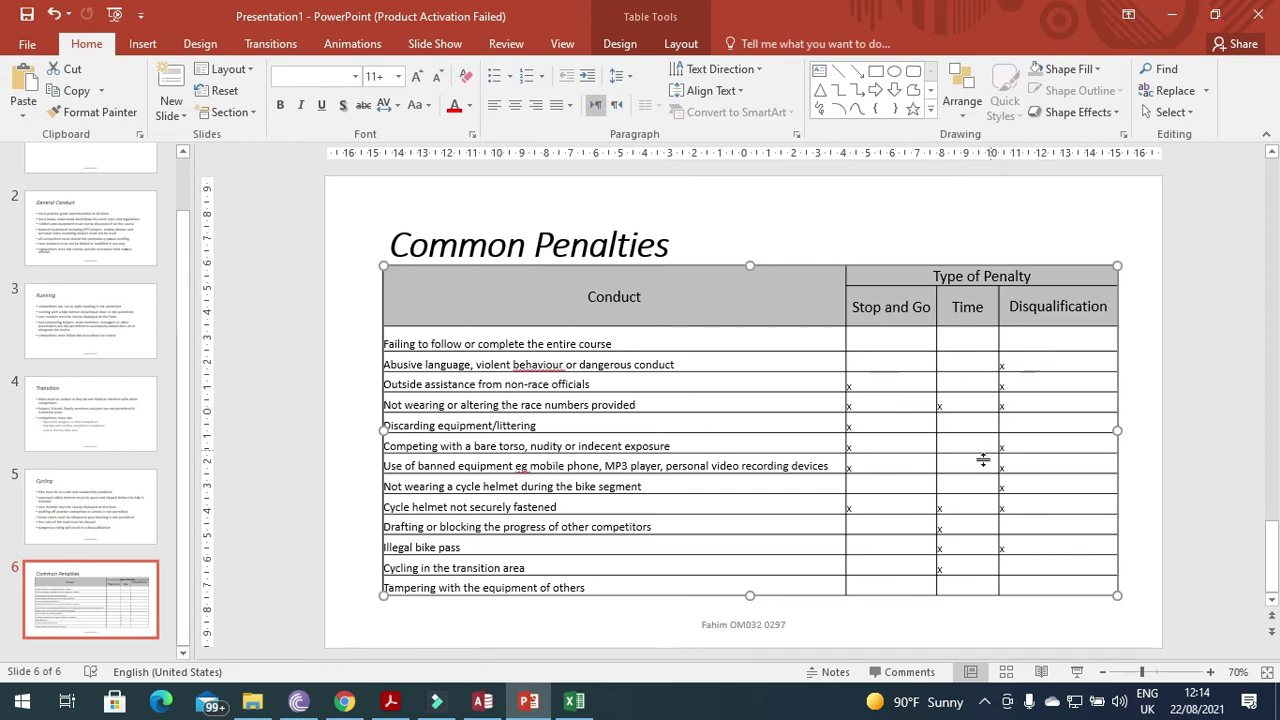
click(826, 363)
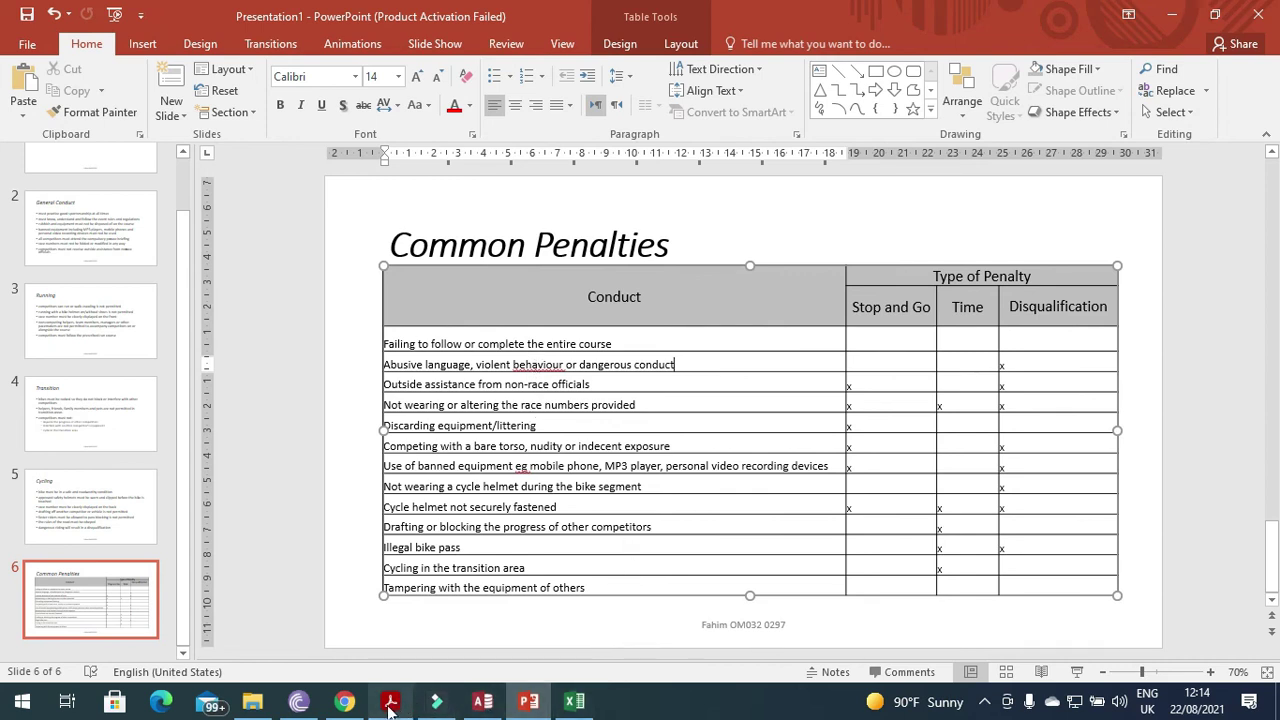
Switch to the exam paper in Acrobat Reader and highlight question 35's handout printing instruction.
mouse_move(390, 705)
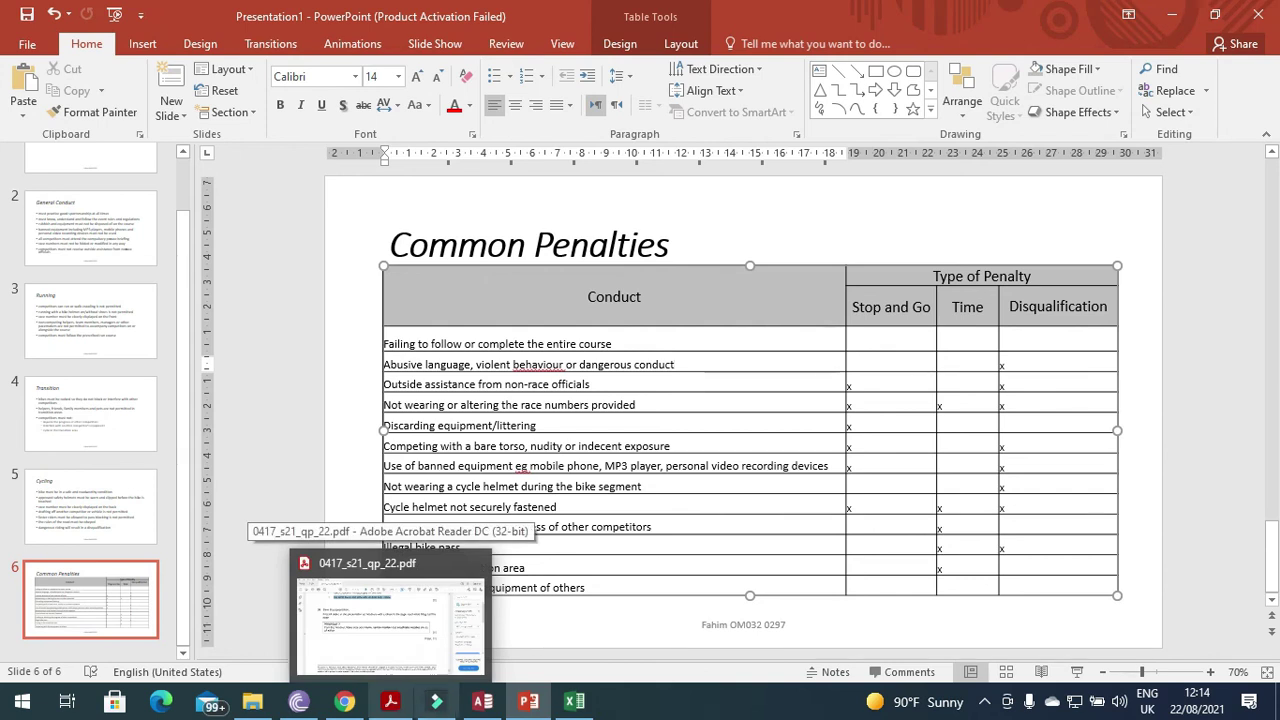
mouse_move(560, 708)
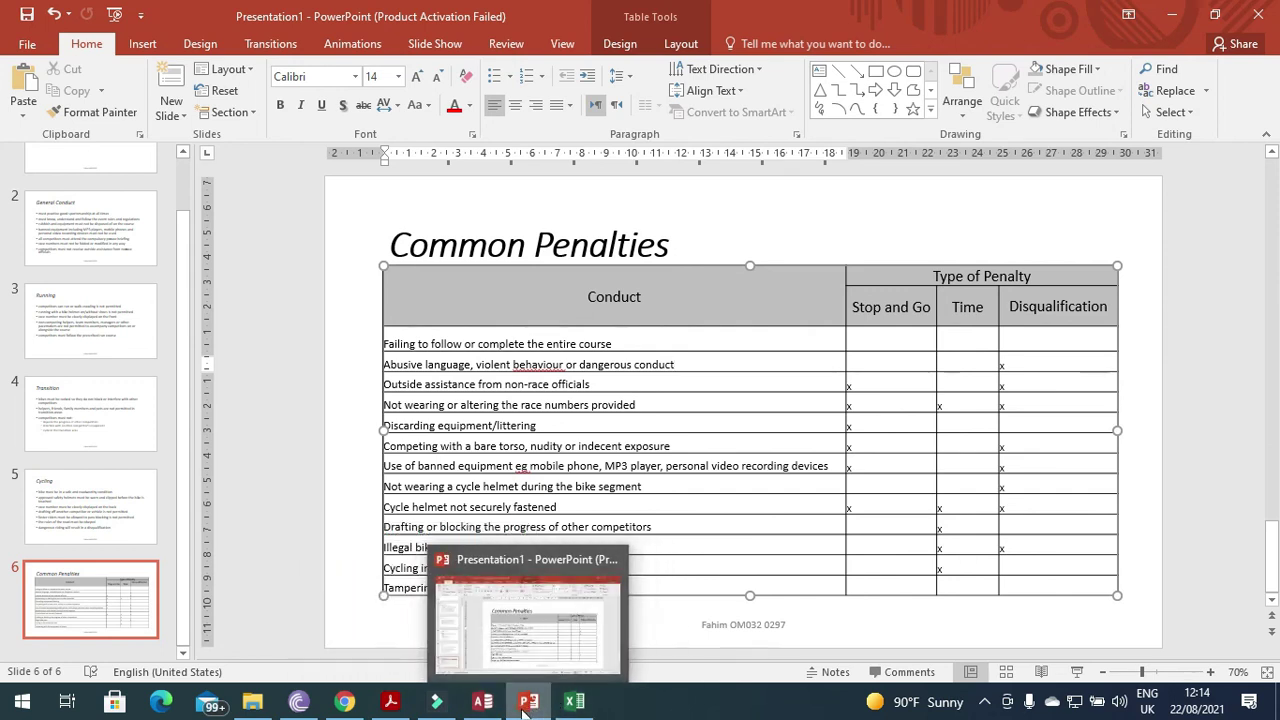
click(390, 703)
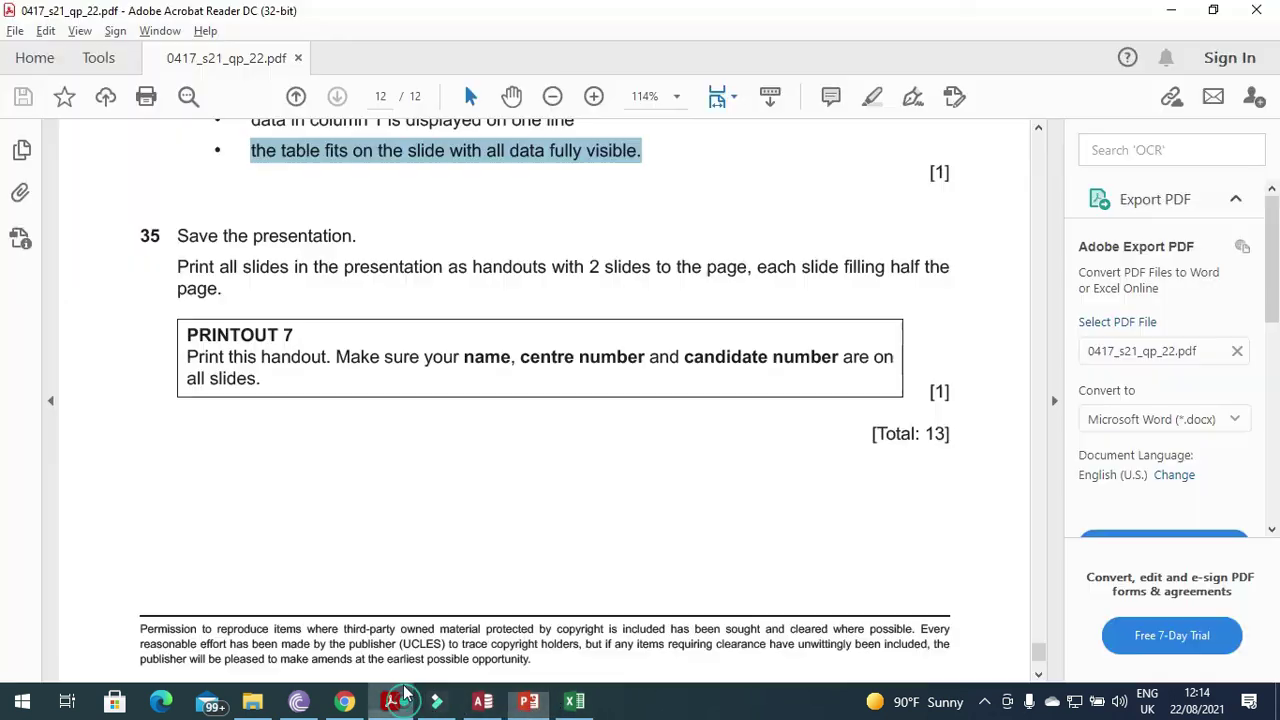
drag(177, 267, 948, 276)
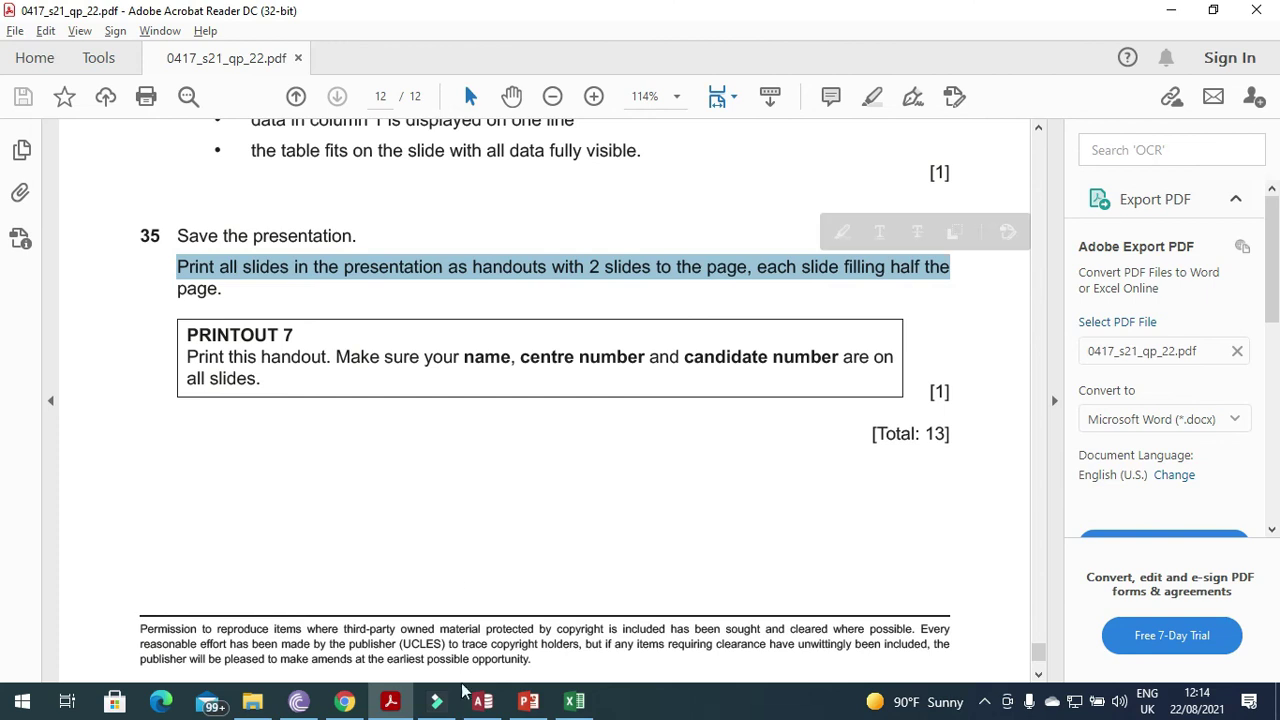
Return to PowerPoint and set the print layout for all slides to handouts with 2 slides per page.
click(392, 703)
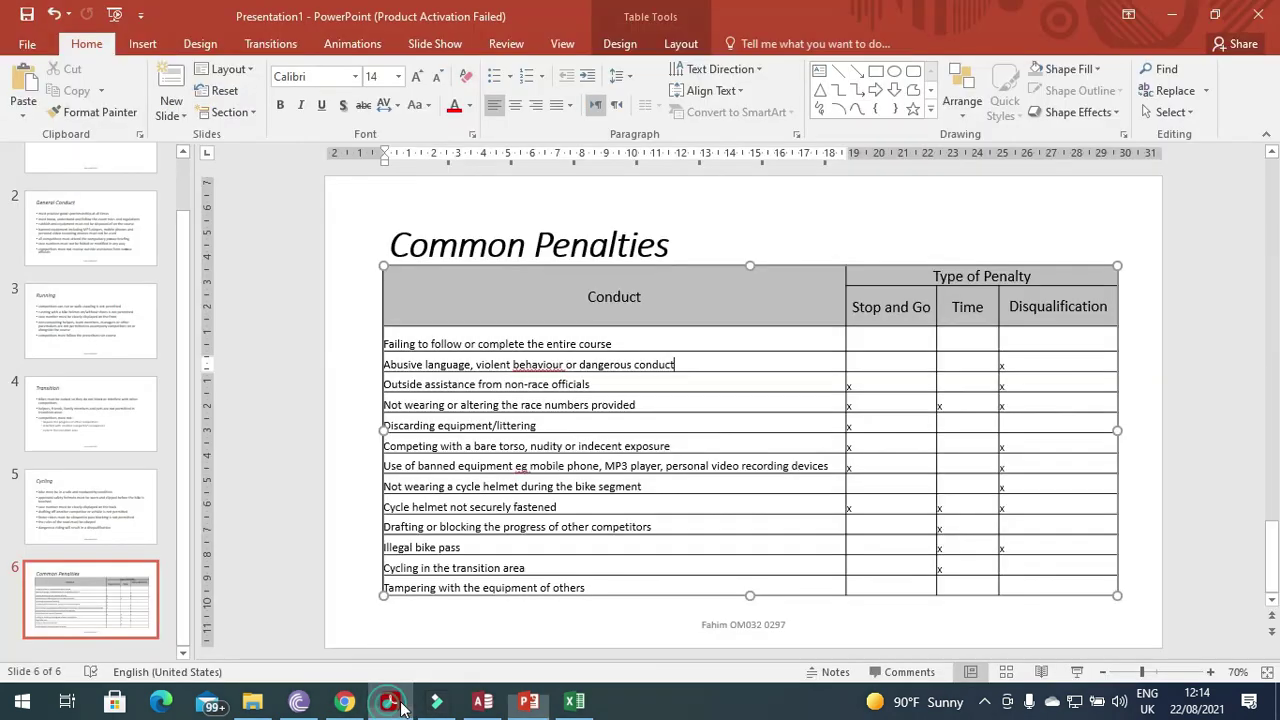
click(27, 45)
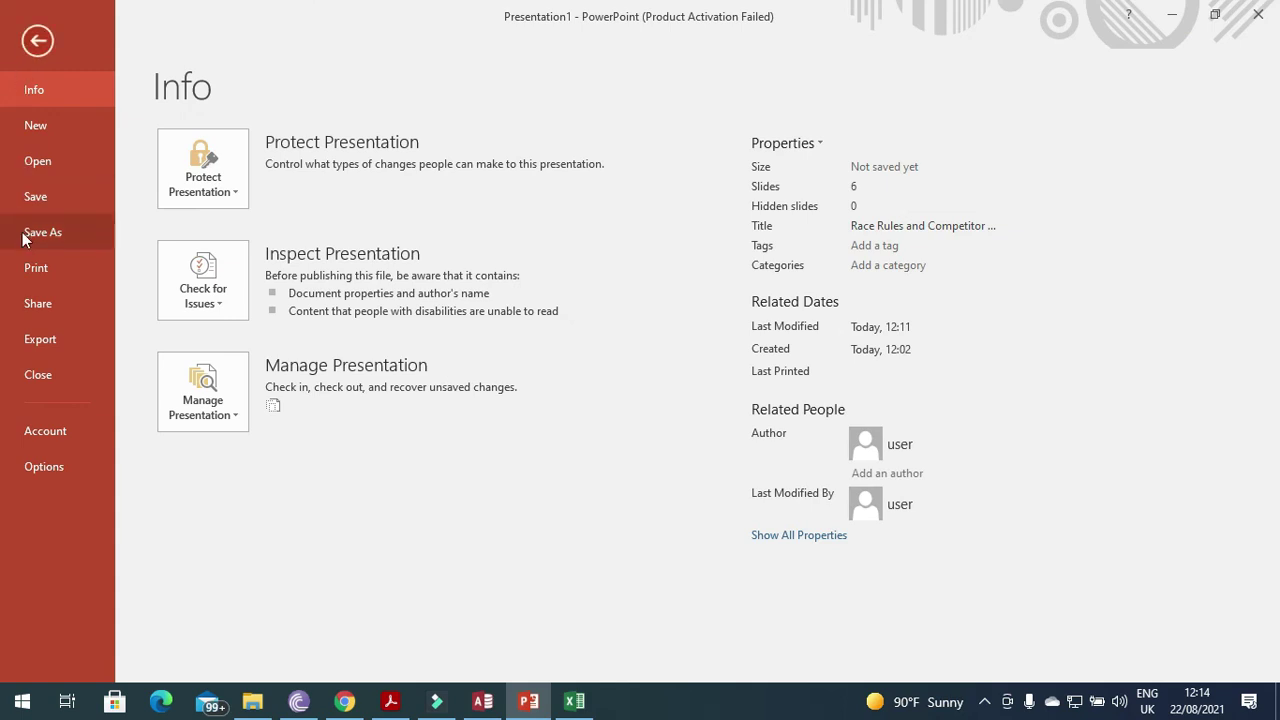
click(38, 268)
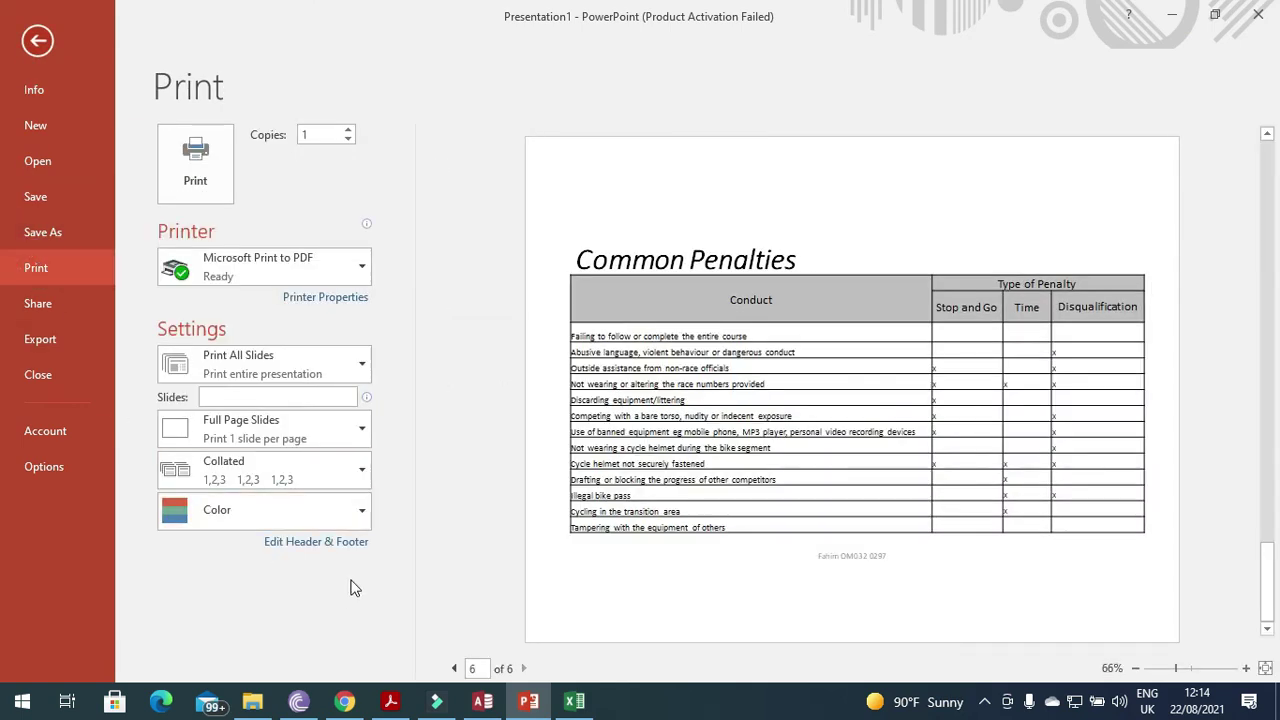
click(363, 376)
click(363, 376)
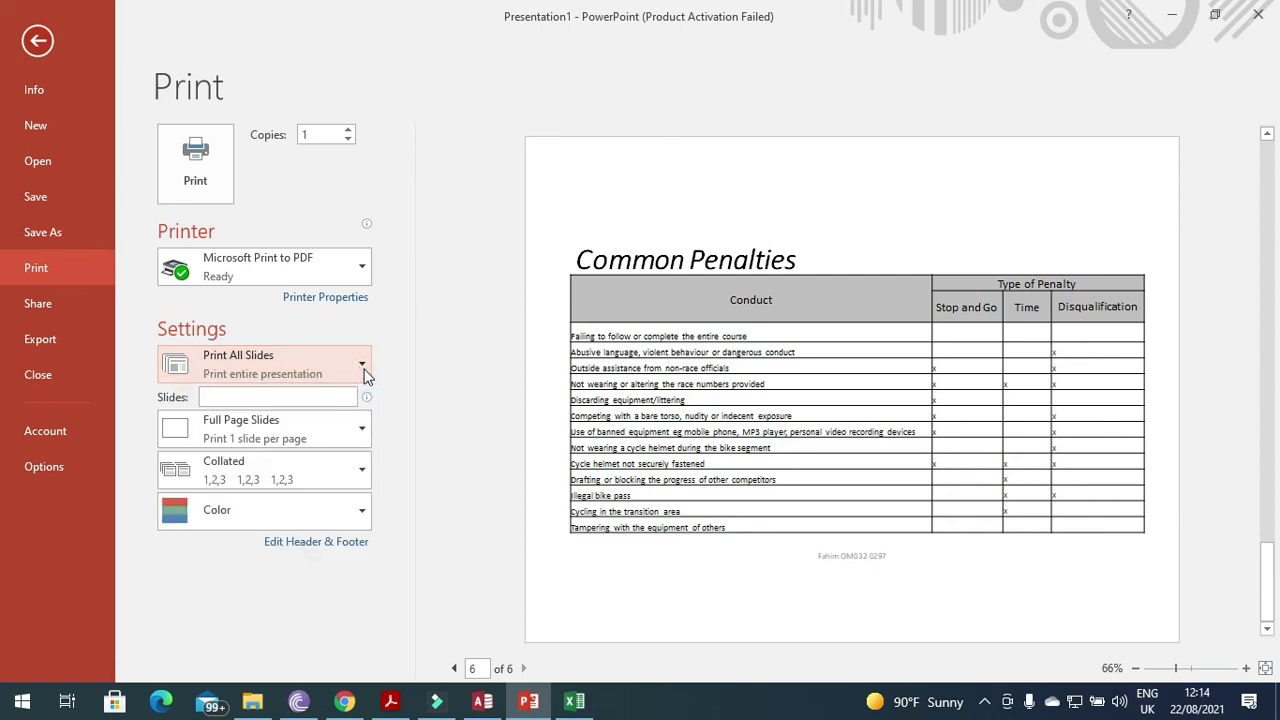
click(364, 432)
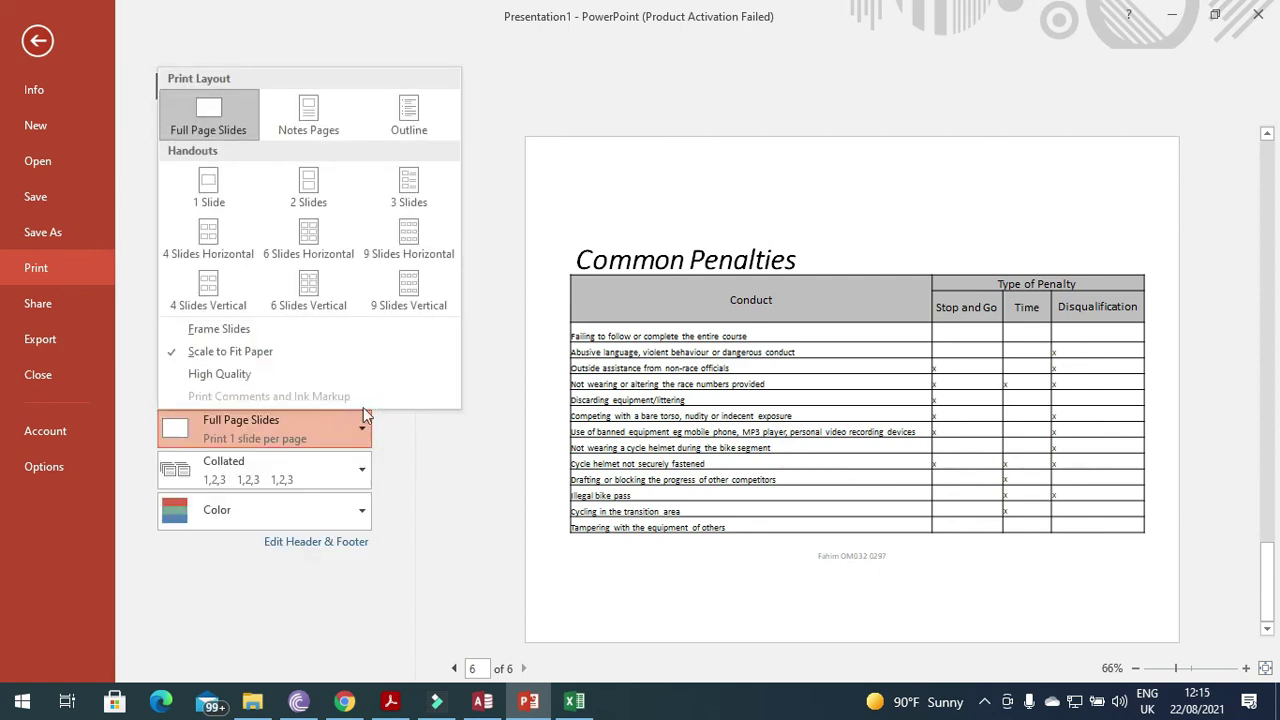
click(309, 203)
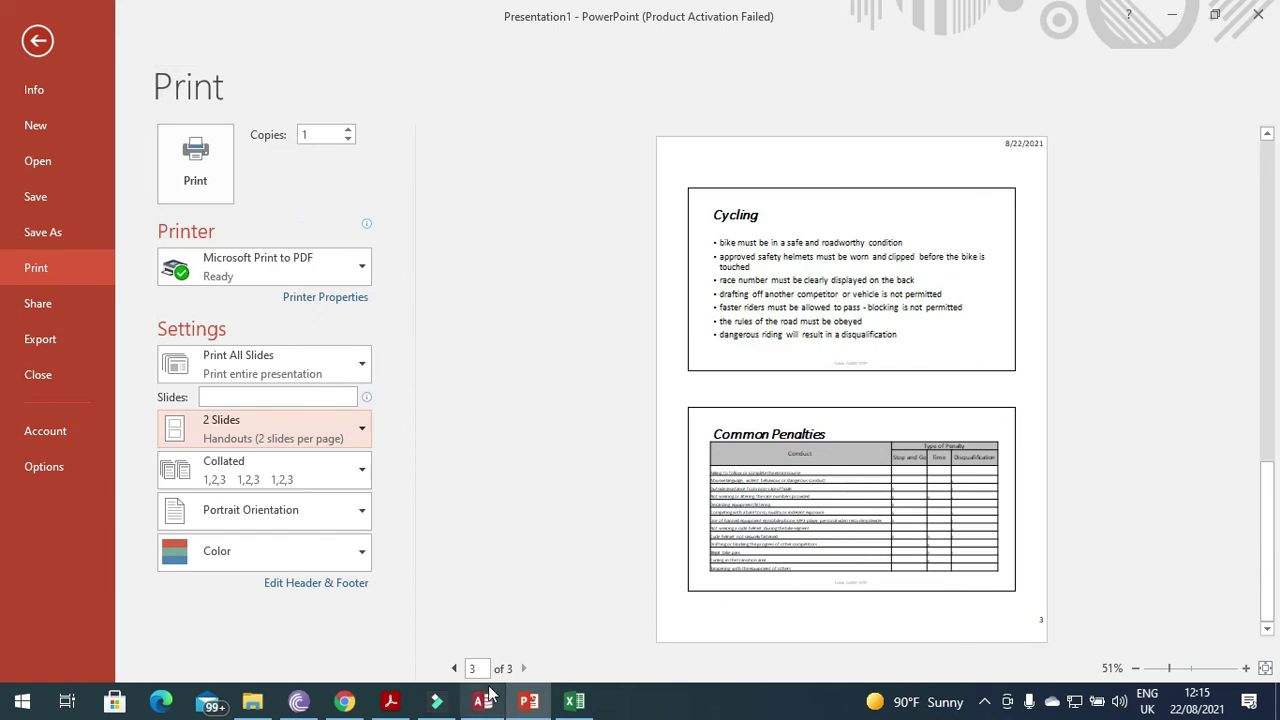
Preview the handout back to its first page, and switch to the exam paper to check question 35's printing requirements.
click(454, 668)
click(453, 670)
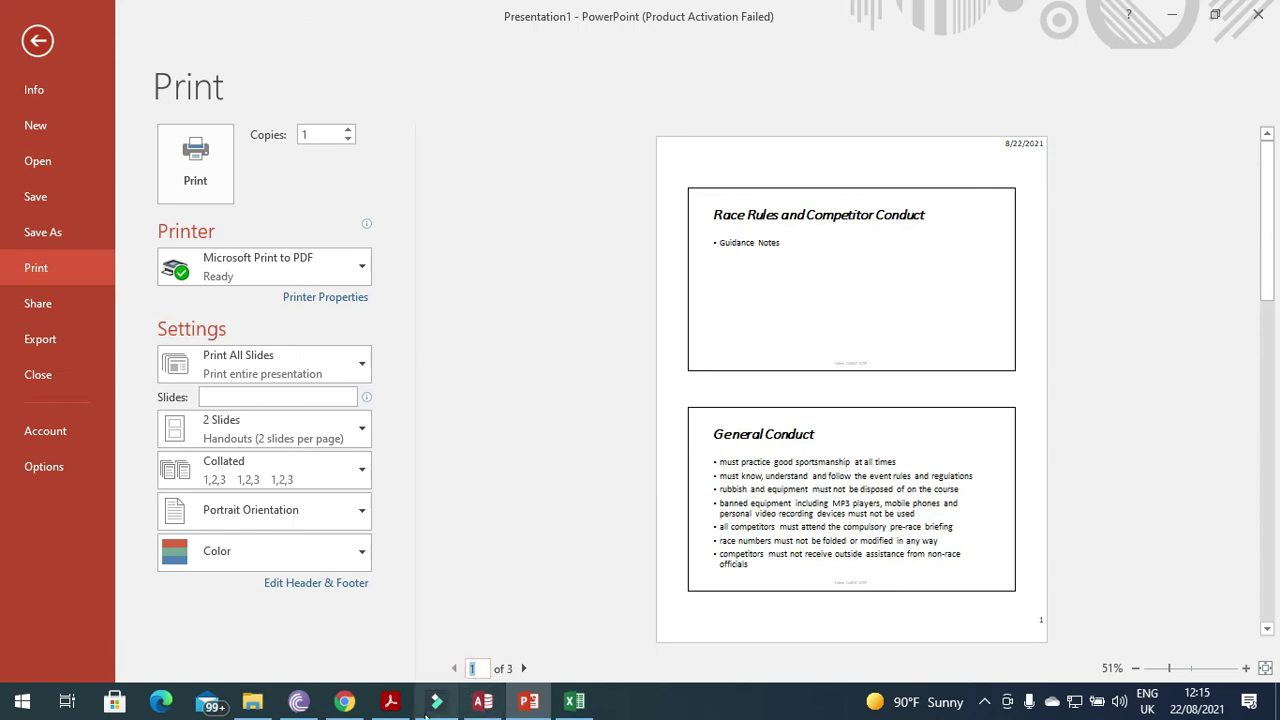
mouse_move(403, 707)
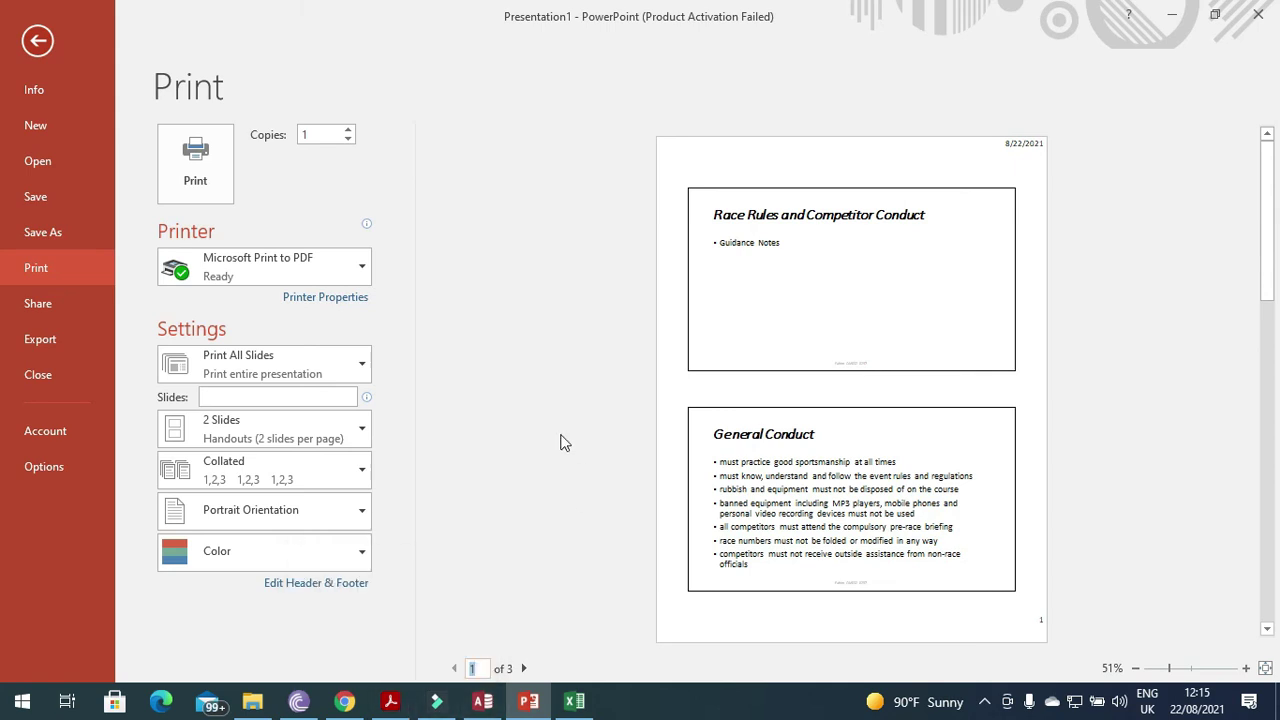
click(390, 701)
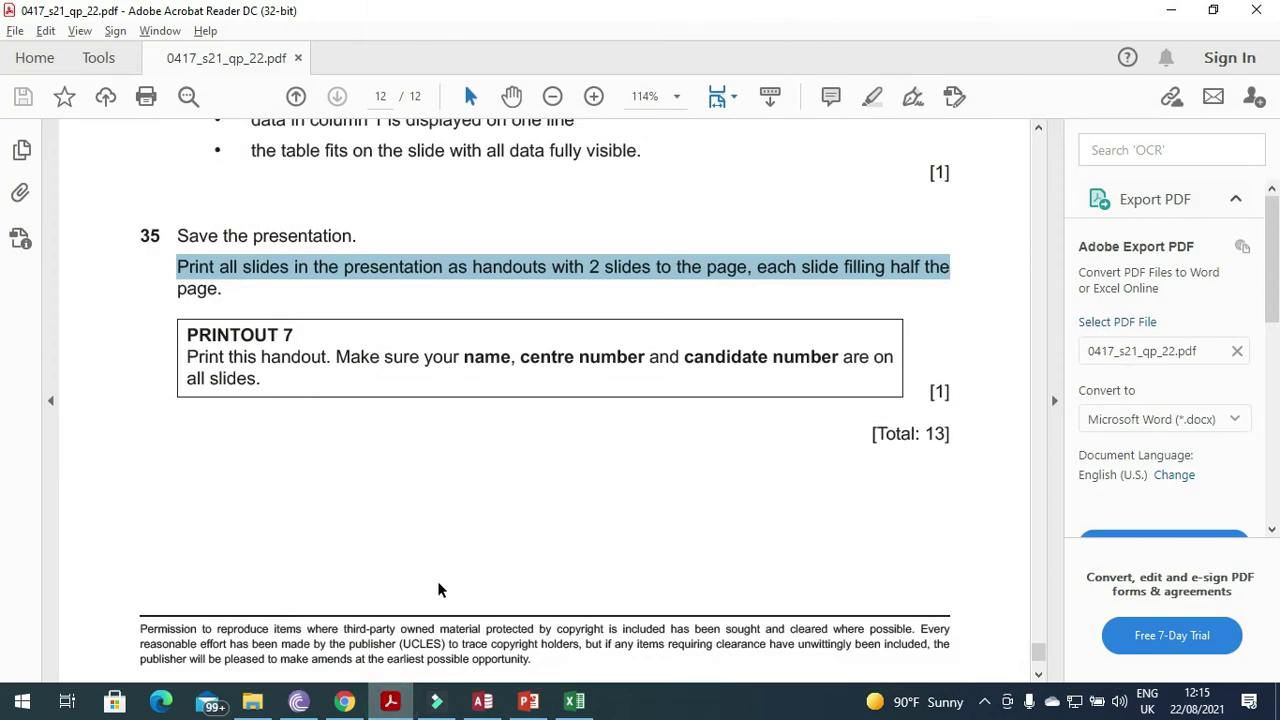